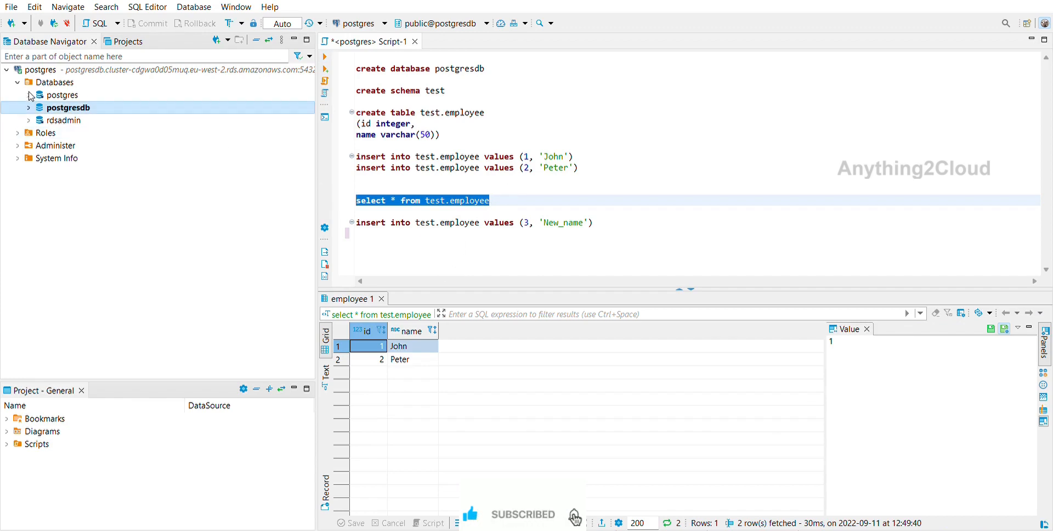
# Step: Expand the postgresdb database down to the tables of its test schema
pyautogui.doubleClick(41, 108)
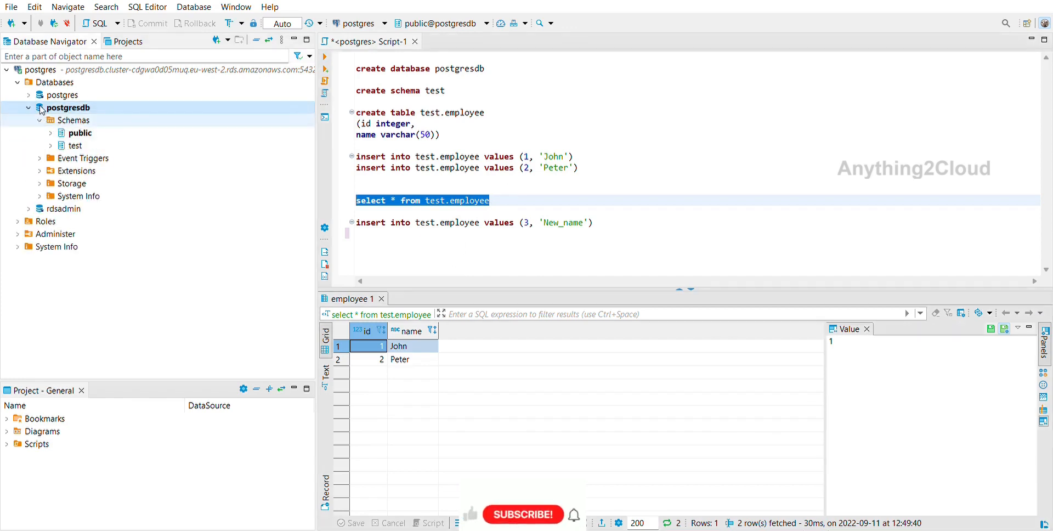
pyautogui.click(50, 146)
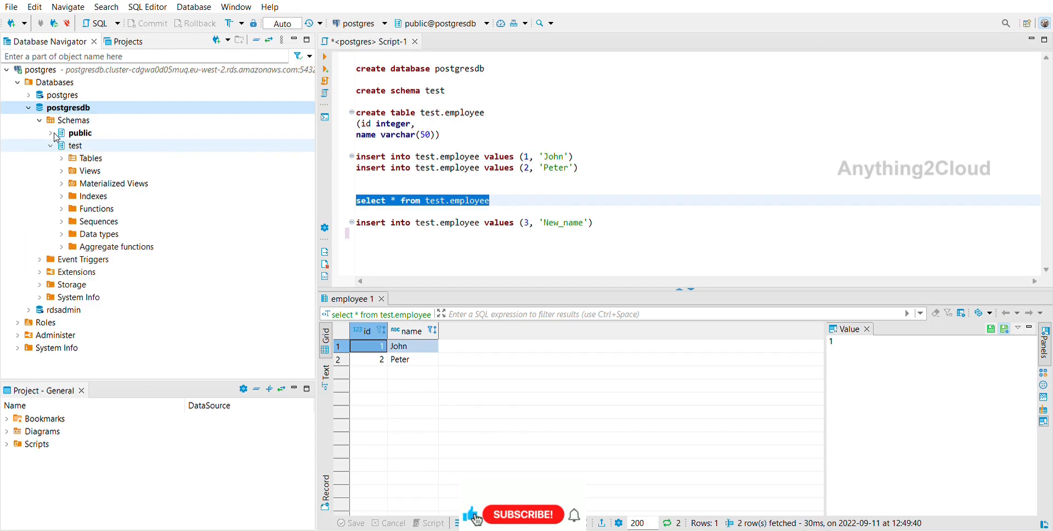
pyautogui.doubleClick(85, 159)
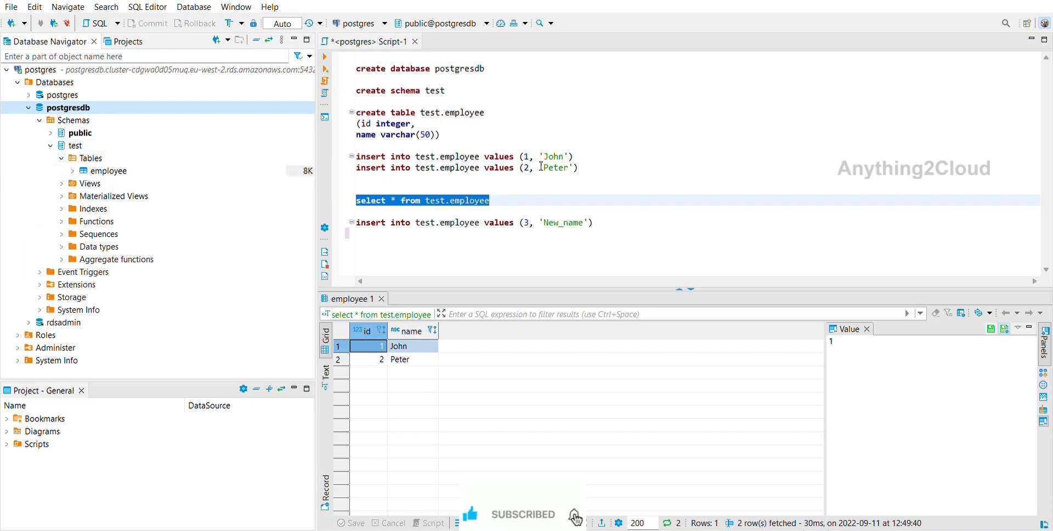
# Step: Run the statement that inserts the row (3, 'New_name') into test.employee
pyautogui.click(620, 215)
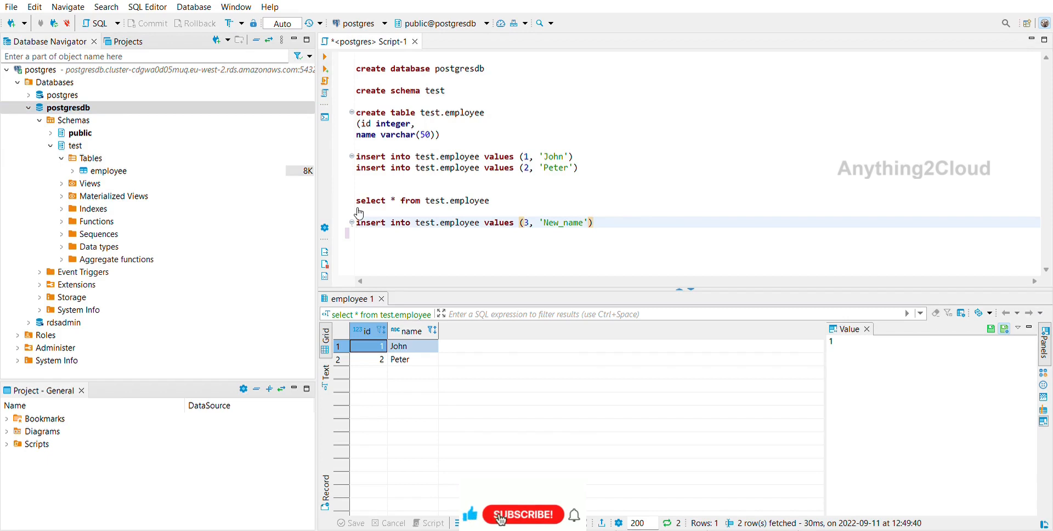
pyautogui.hotkey('shift', 'Home')
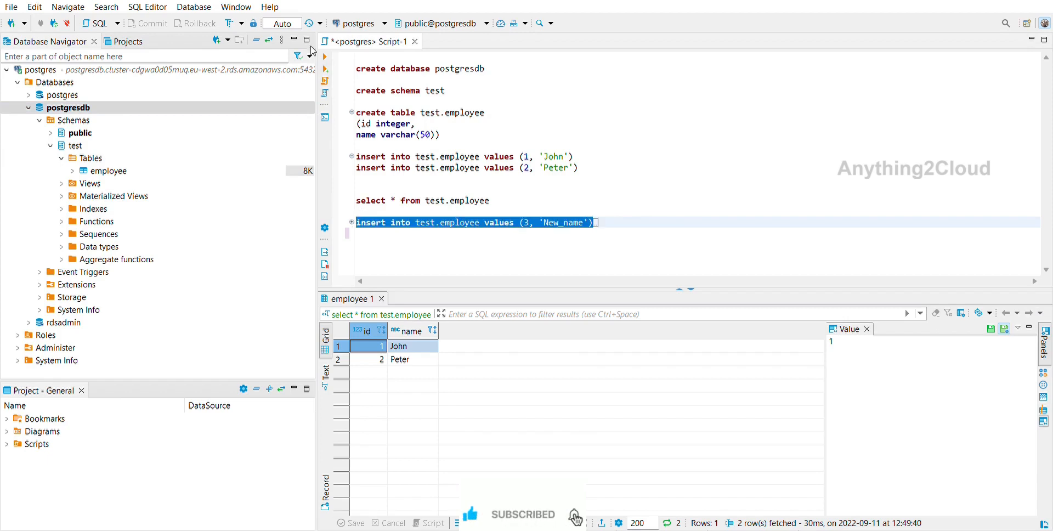
pyautogui.hotkey('ctrl', 'Return')
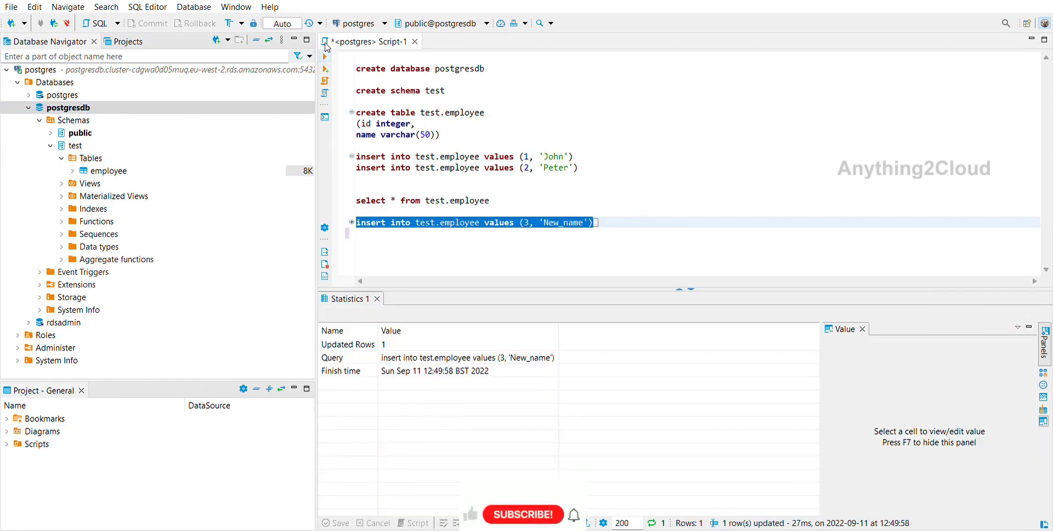
# Step: Run the select statement on test.employee to check the rows after the insert
pyautogui.click(524, 195)
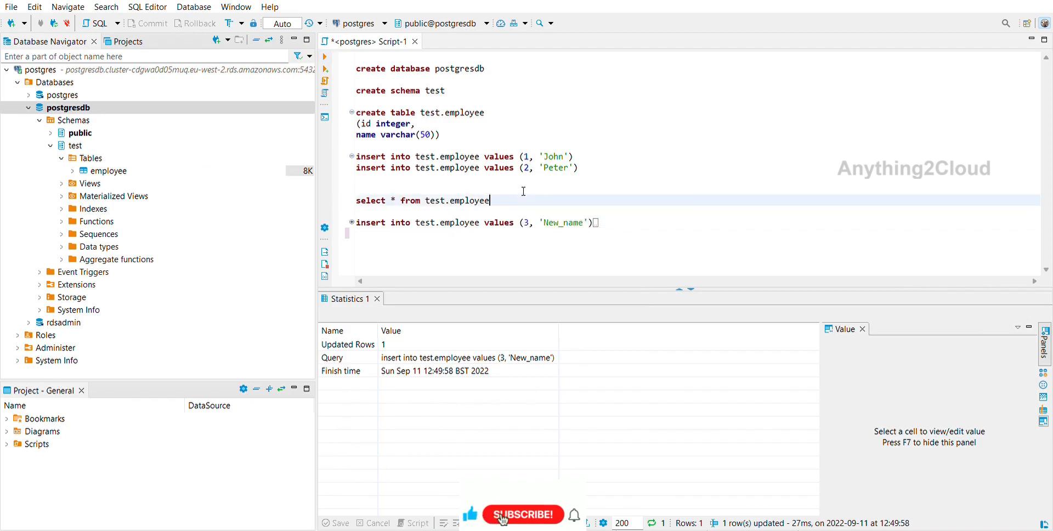
pyautogui.tripleClick(361, 195)
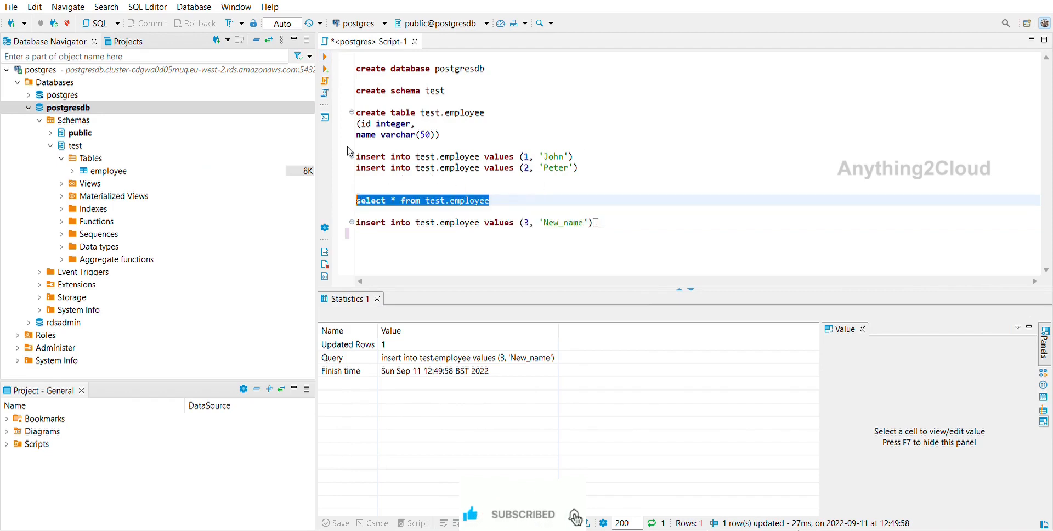
pyautogui.click(325, 56)
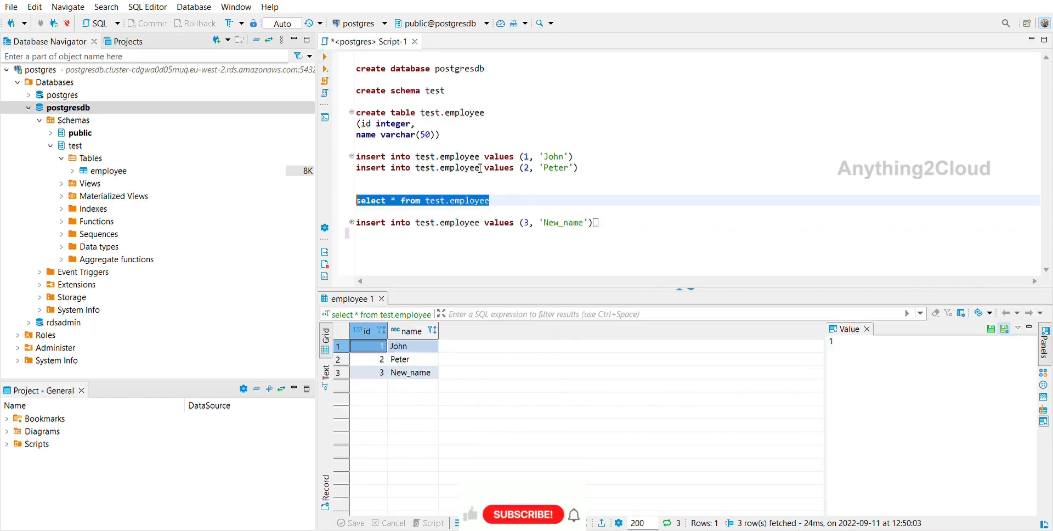
# Step: Begin an update statement on a new line below the insert of row 3, leaving a blank line between them
pyautogui.click(616, 212)
pyautogui.press('Return')
pyautogui.press('Return')
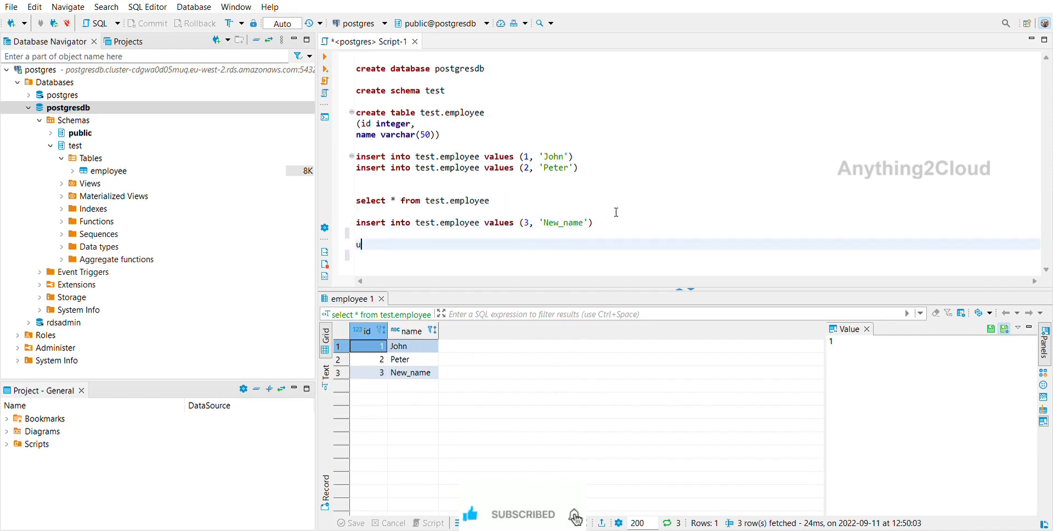
pyautogui.write('udapt')
pyautogui.press('BackSpace')
pyautogui.press('BackSpace')
pyautogui.press('BackSpace')
pyautogui.press('BackSpace')
pyautogui.write('pdate')
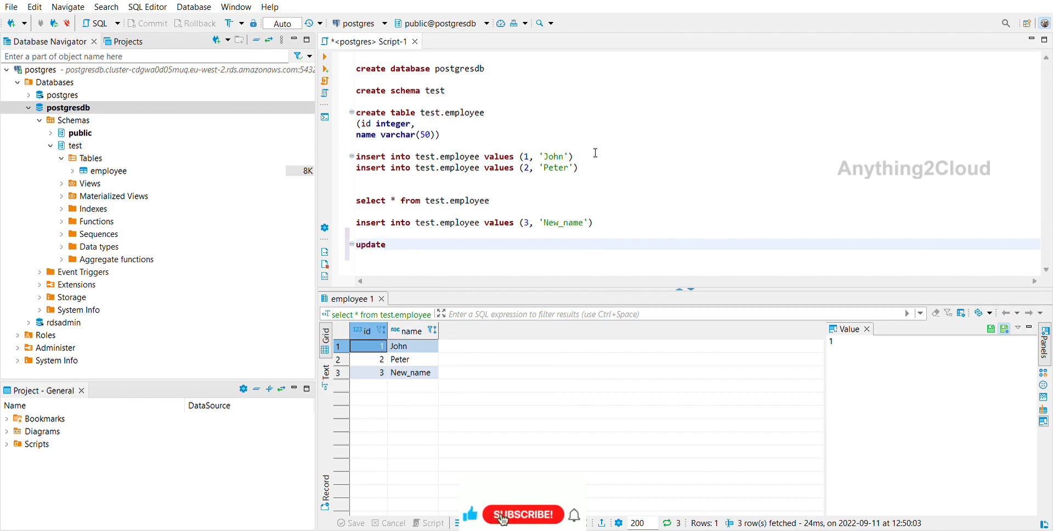
# Step: Extend the update statement with the table name test.employee, copied from the select statement, and the set keyword
pyautogui.click(431, 197)
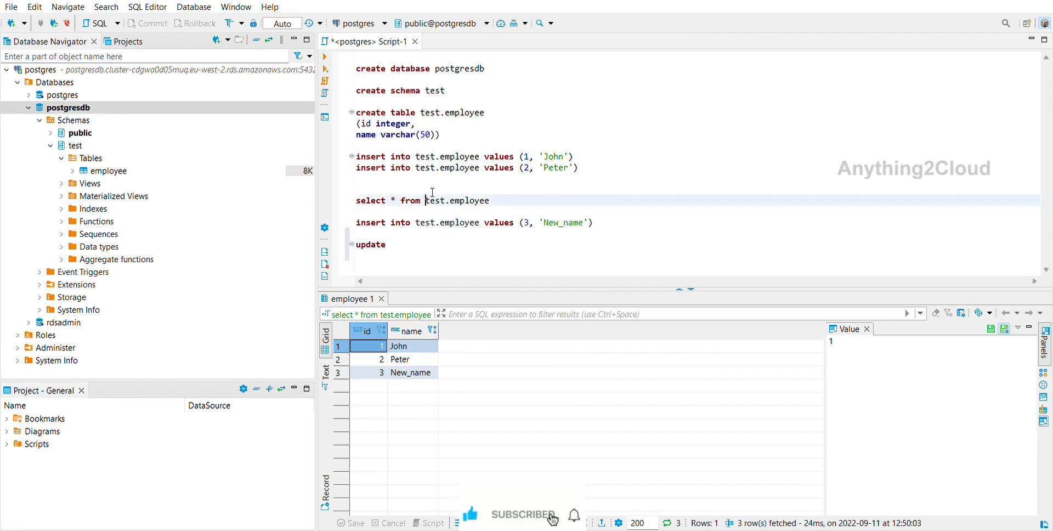
pyautogui.keyDown('shift'); pyautogui.click(496, 194); pyautogui.keyUp('shift')
pyautogui.hotkey('ctrl', 'c')
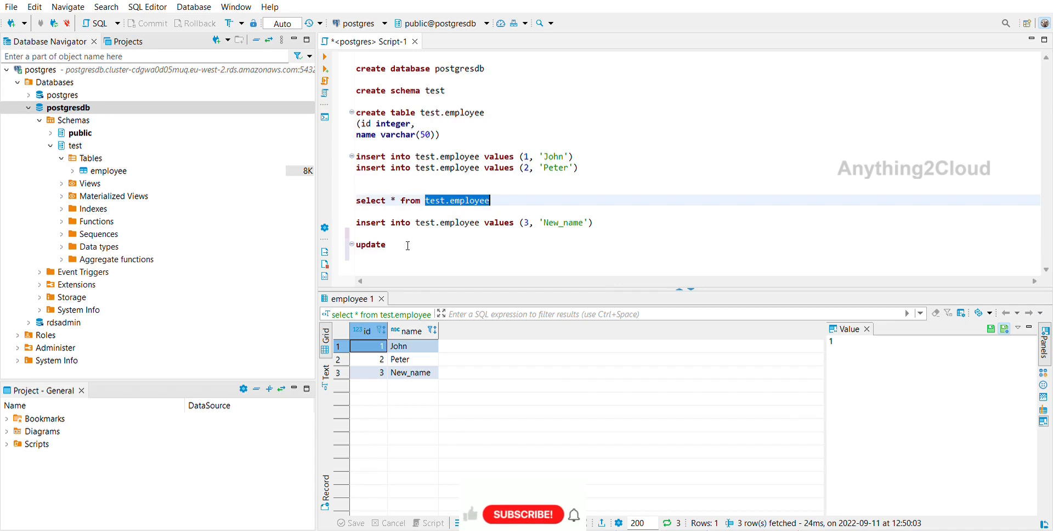
pyautogui.click(407, 245)
pyautogui.press('Return')
pyautogui.press('BackSpace')
pyautogui.hotkey('ctrl', 'v')
pyautogui.write('set ')
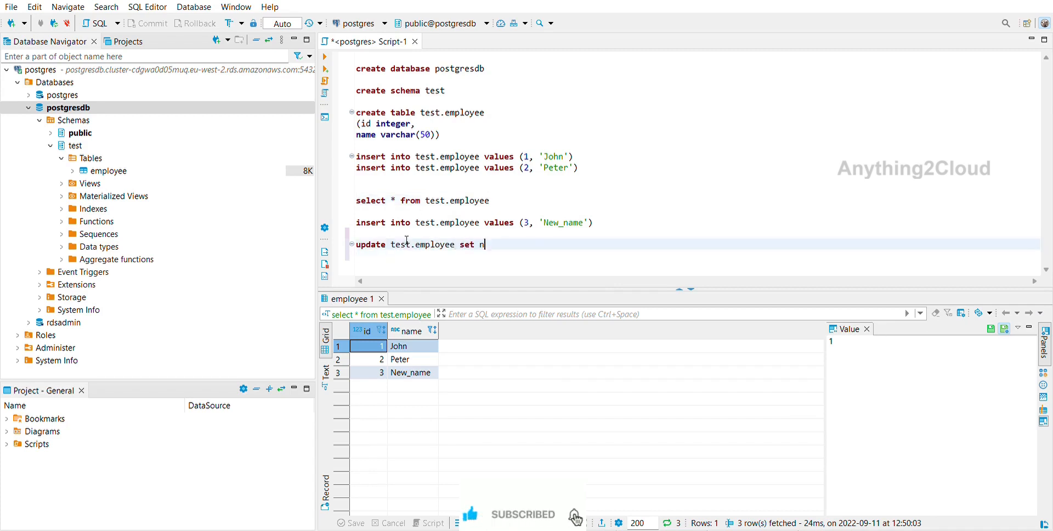
# Step: Finish the update statement with name = 'modified' where id = 2 and run it
pyautogui.write("name = '")
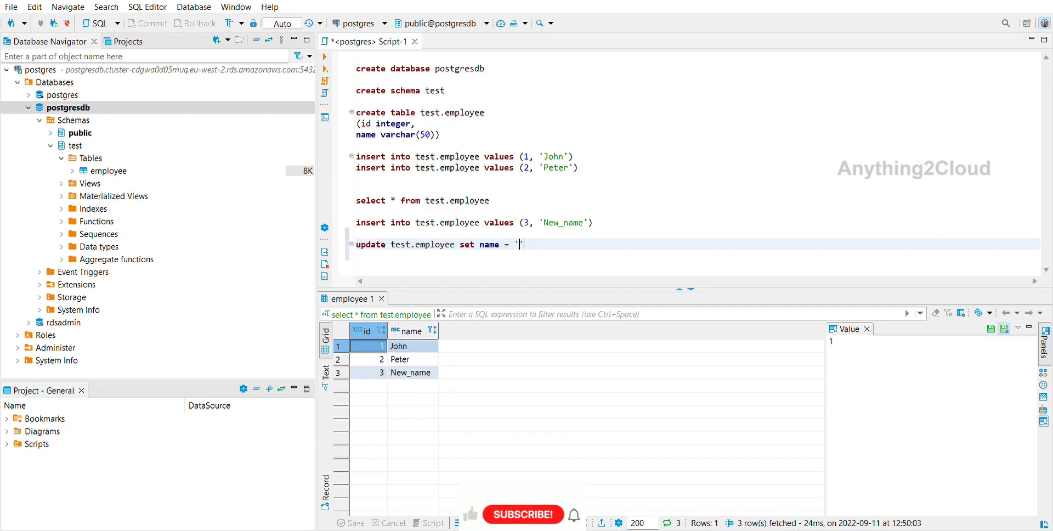
pyautogui.write("modified' where id = 2")
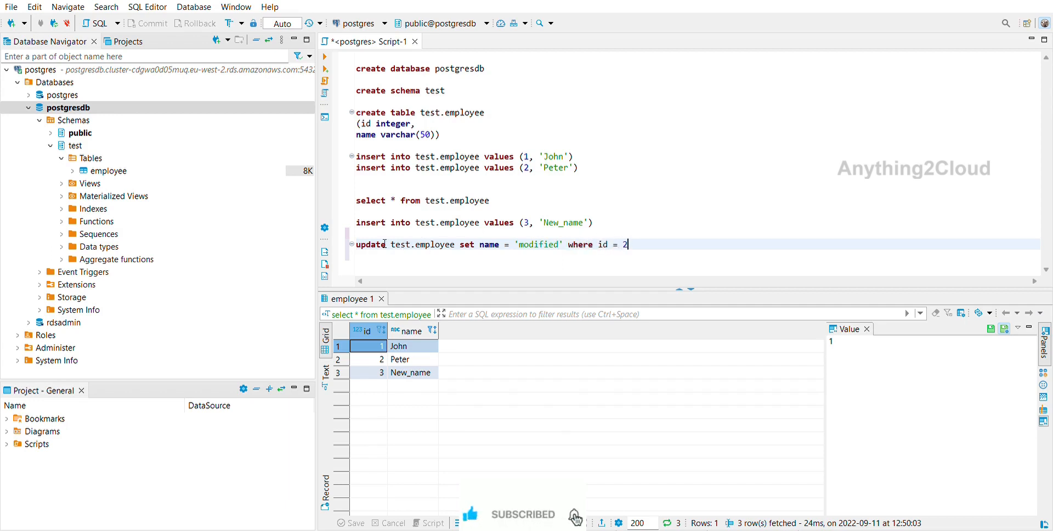
pyautogui.hotkey('shift', 'Home')
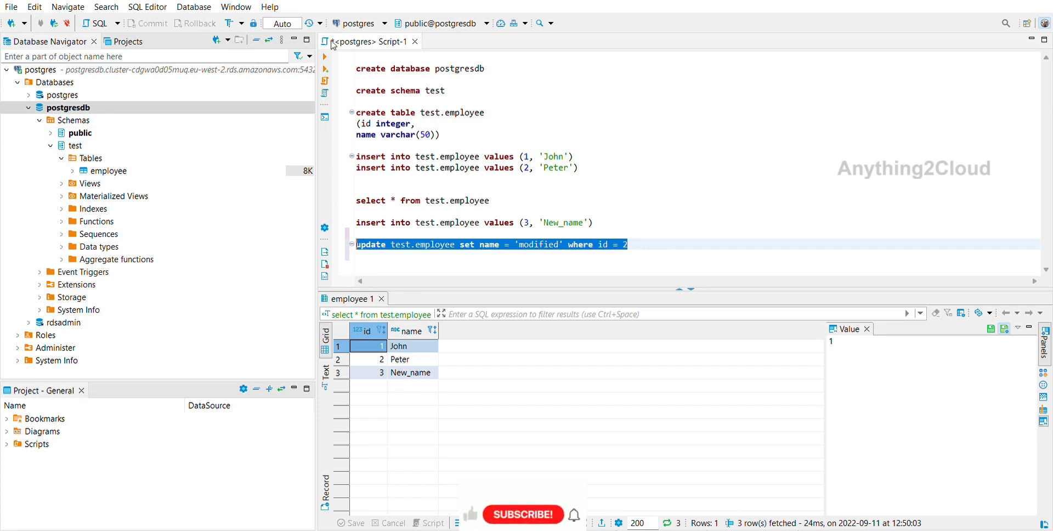
pyautogui.hotkey('ctrl', 'Return')
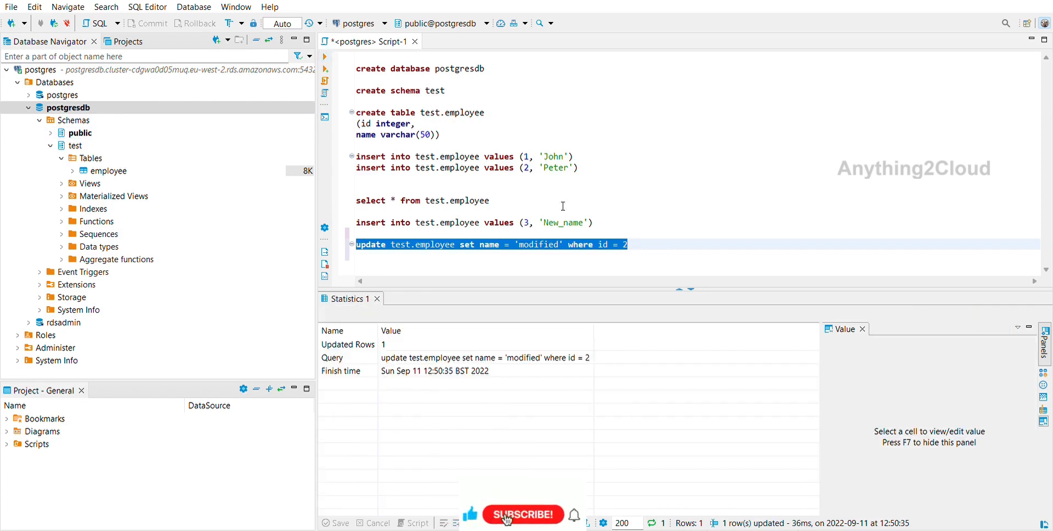
# Step: Run the select statement on test.employee again to check the updated row
pyautogui.click(533, 195)
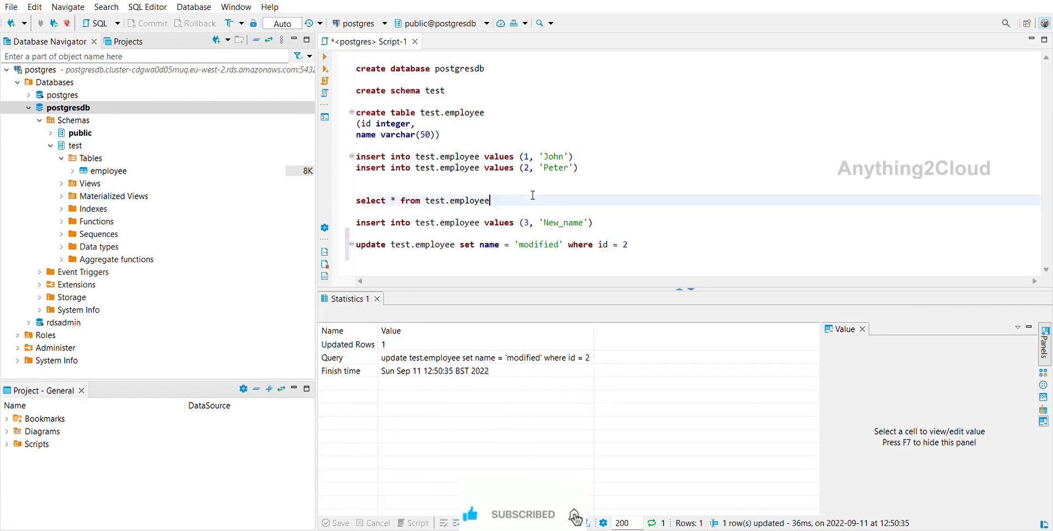
pyautogui.keyDown('shift'); pyautogui.click(364, 193); pyautogui.keyUp('shift')
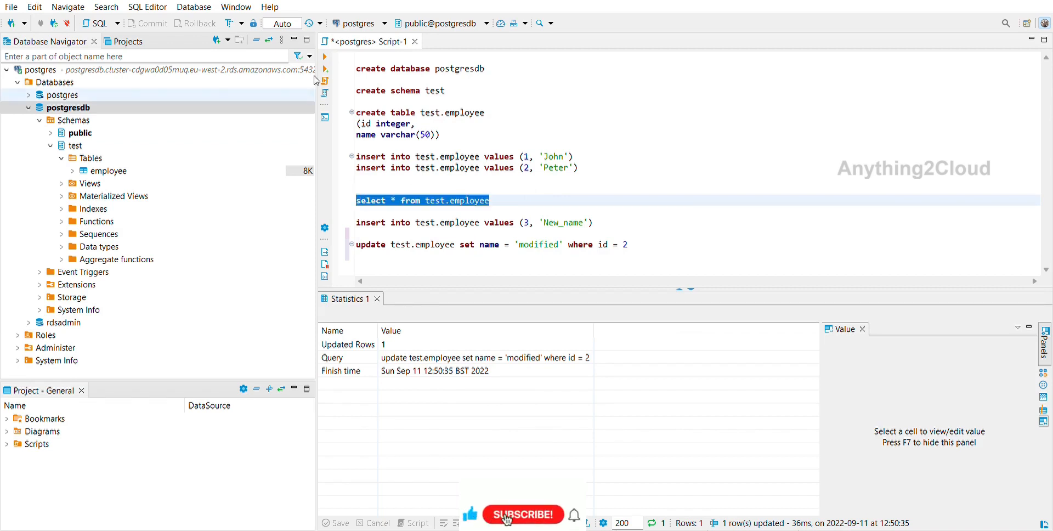
pyautogui.click(325, 57)
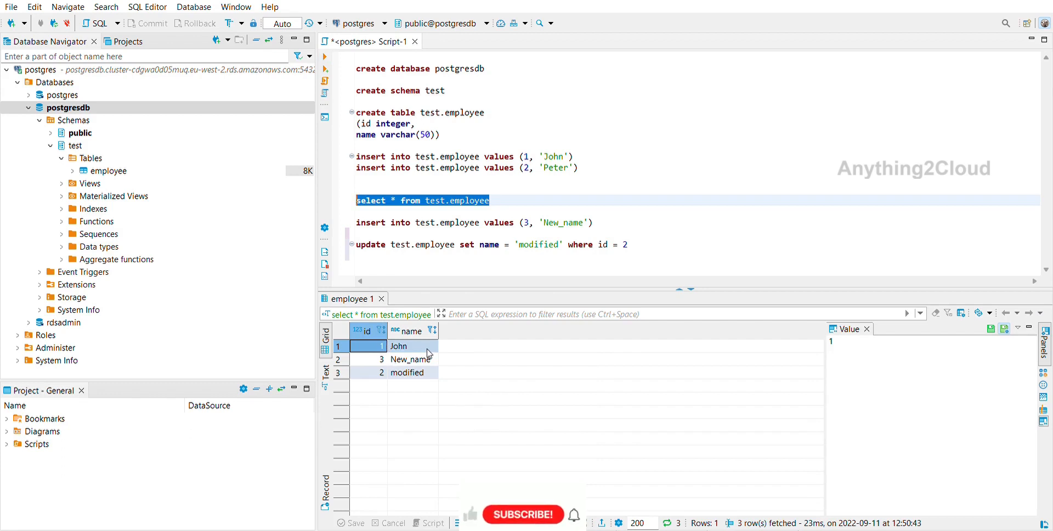
# Step: Write a delete statement below the update: delete from test.employee where id =1
pyautogui.click(649, 235)
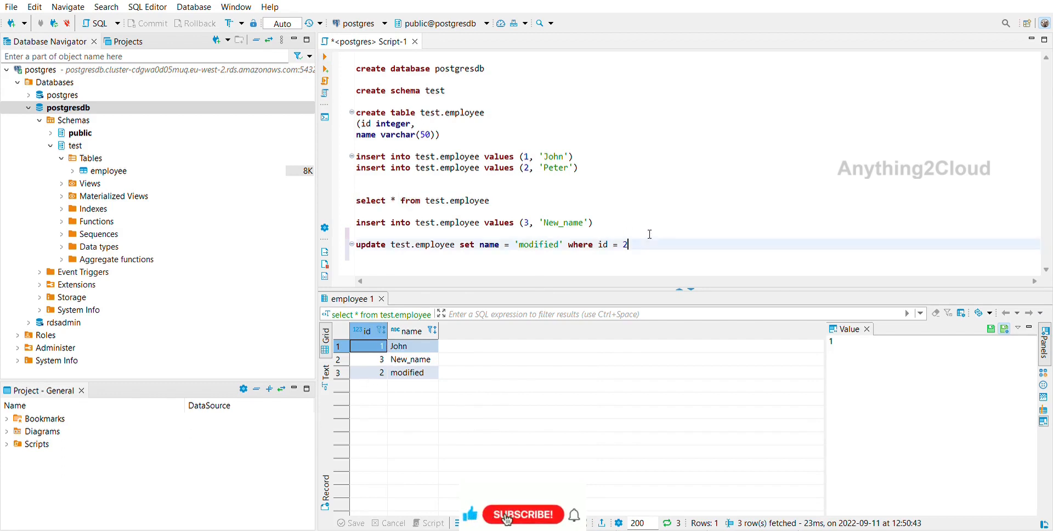
pyautogui.press('Return')
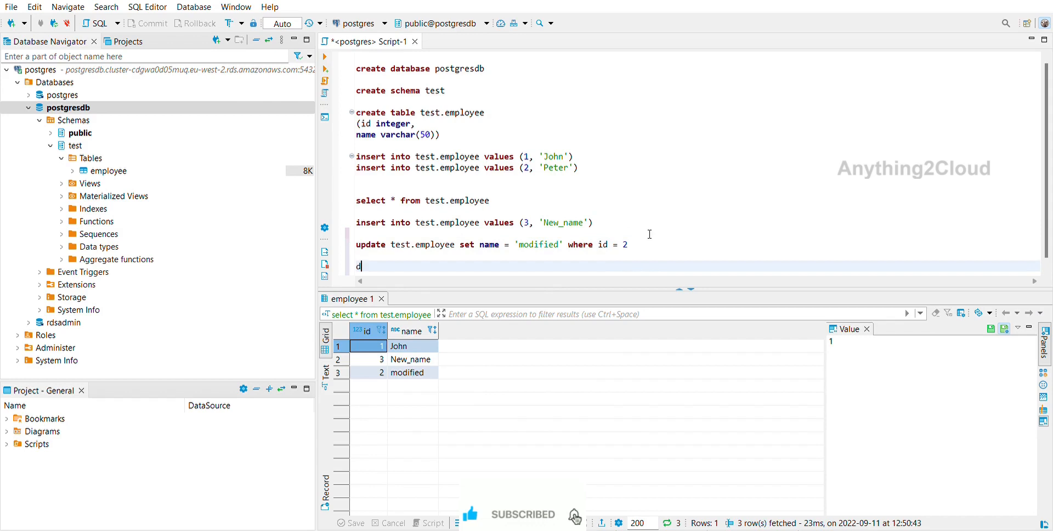
pyautogui.press('BackSpace')
pyautogui.press('BackSpace')
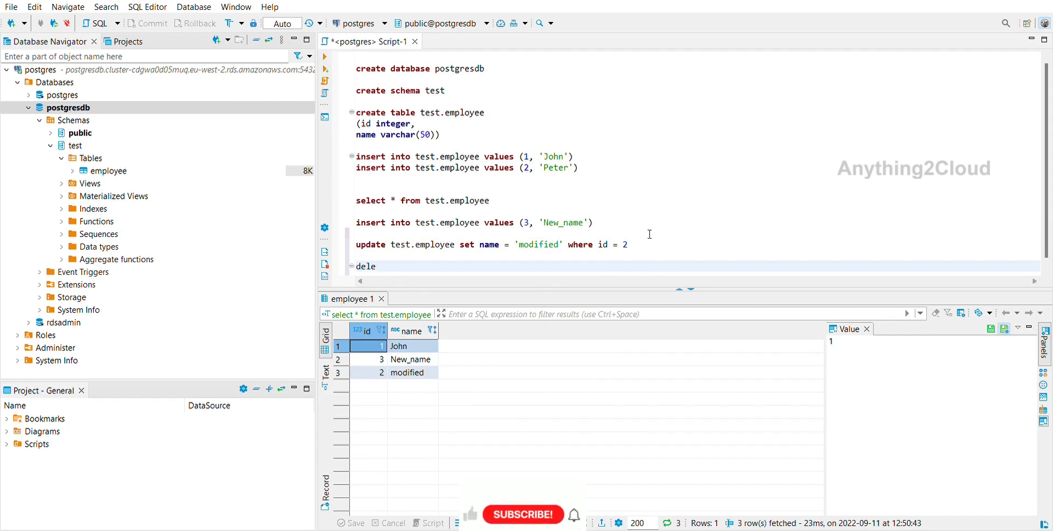
pyautogui.write('te from test.employee where')
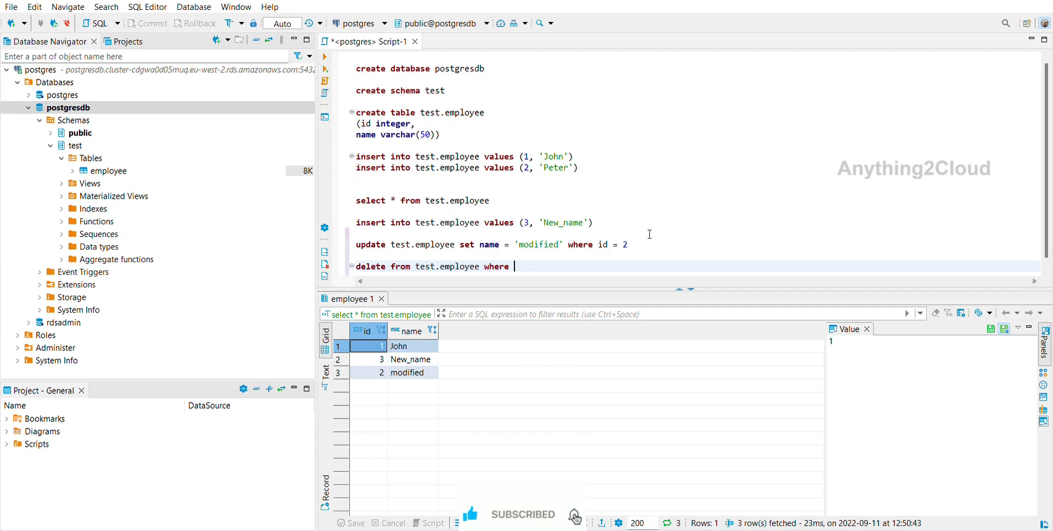
pyautogui.write(' id -')
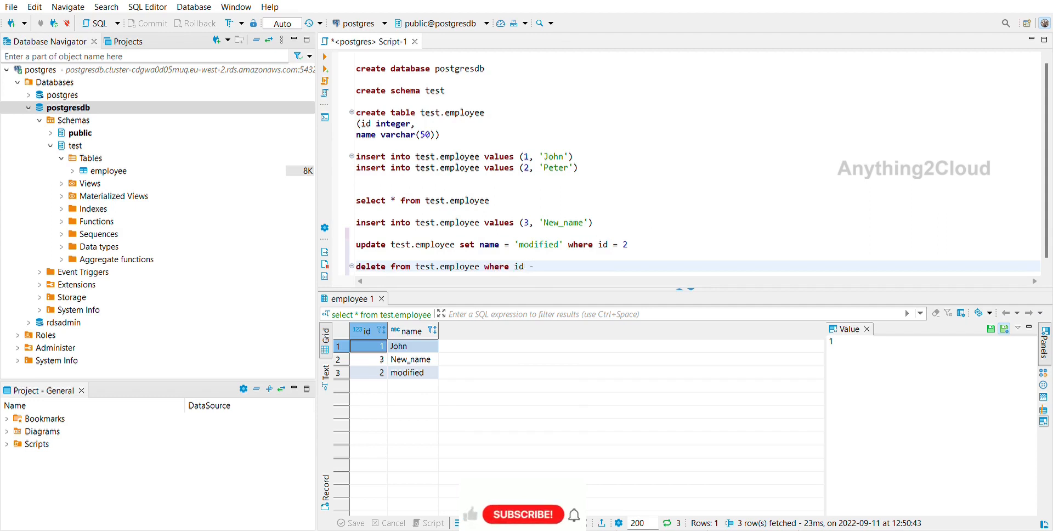
# Step: Run the delete statement for the test.employee row with id 1
pyautogui.keyDown('shift'); pyautogui.click(364, 257); pyautogui.keyUp('shift')
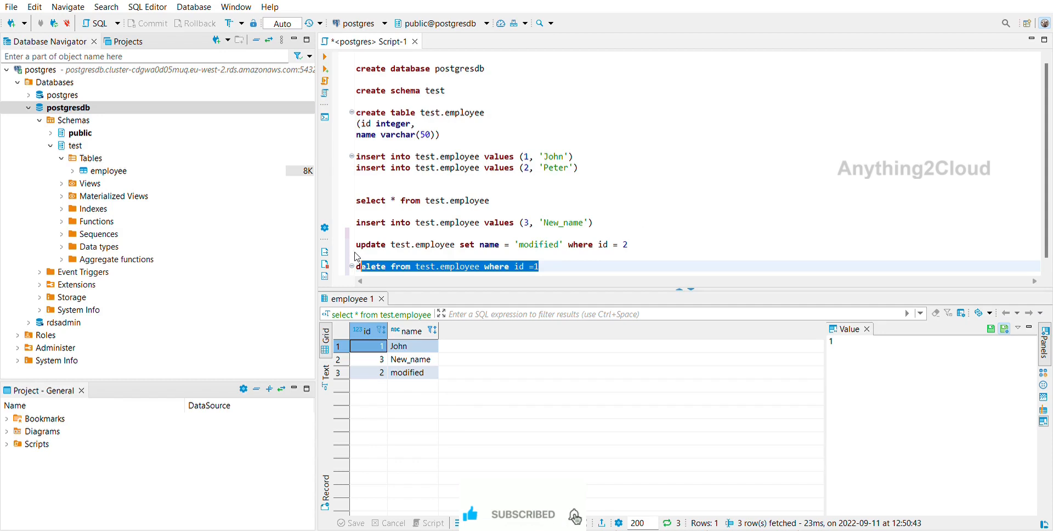
pyautogui.hotkey('shift', 'Left')
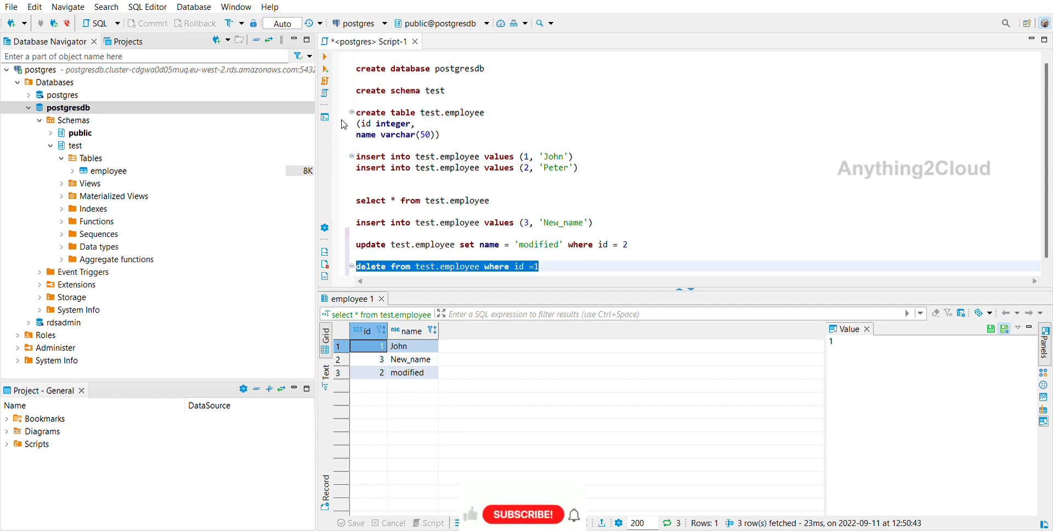
pyautogui.click(325, 56)
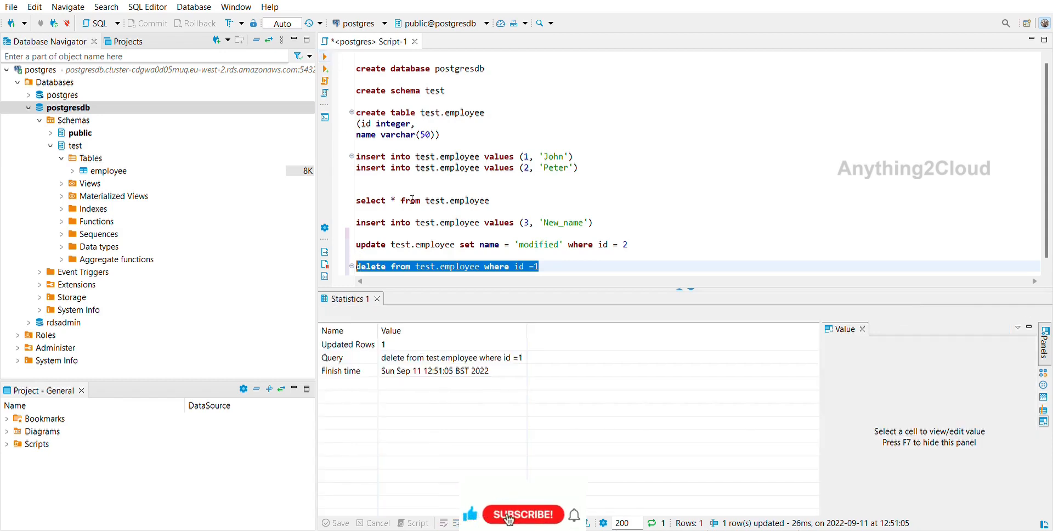
# Step: Run the select statement on test.employee to check the rows after the deletion
pyautogui.click(500, 193)
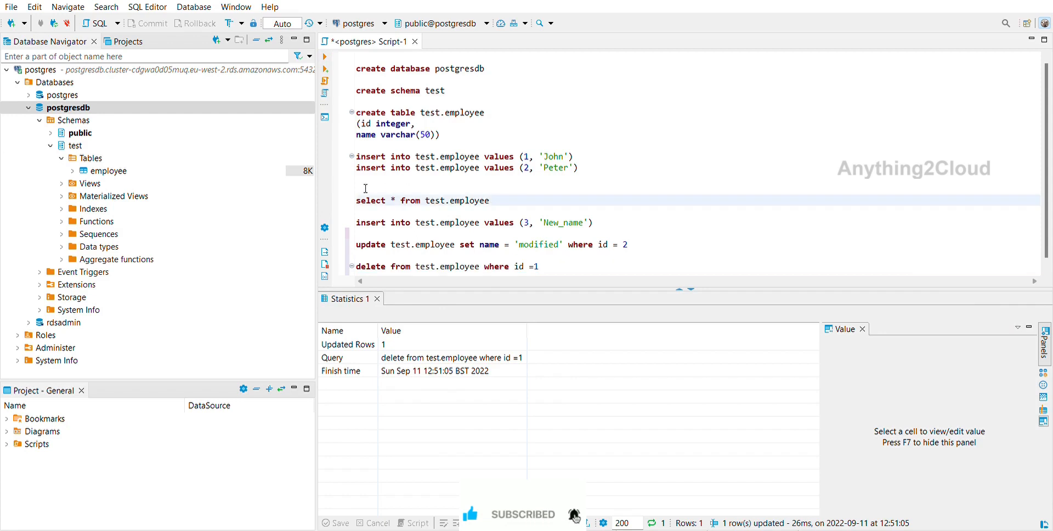
pyautogui.hotkey('shift', 'Home')
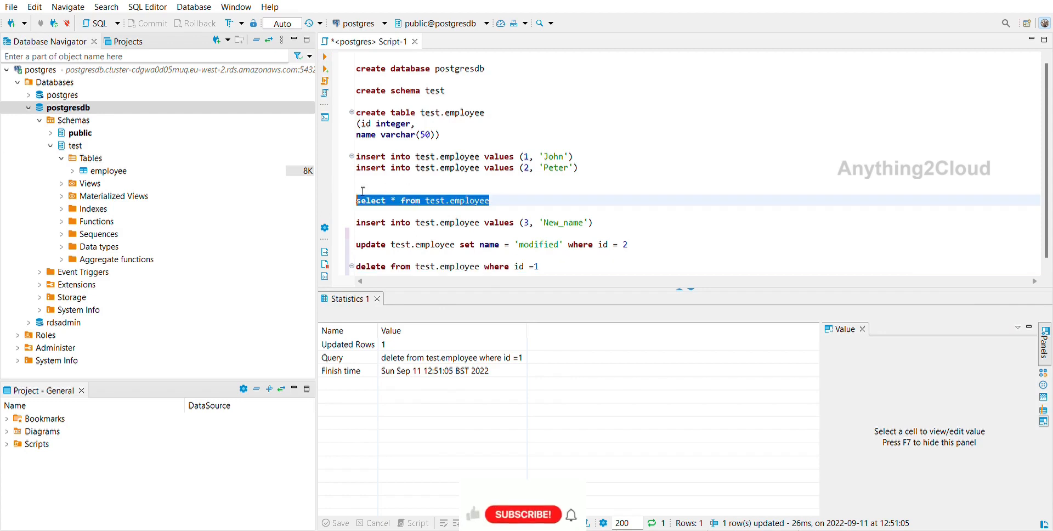
pyautogui.click(325, 56)
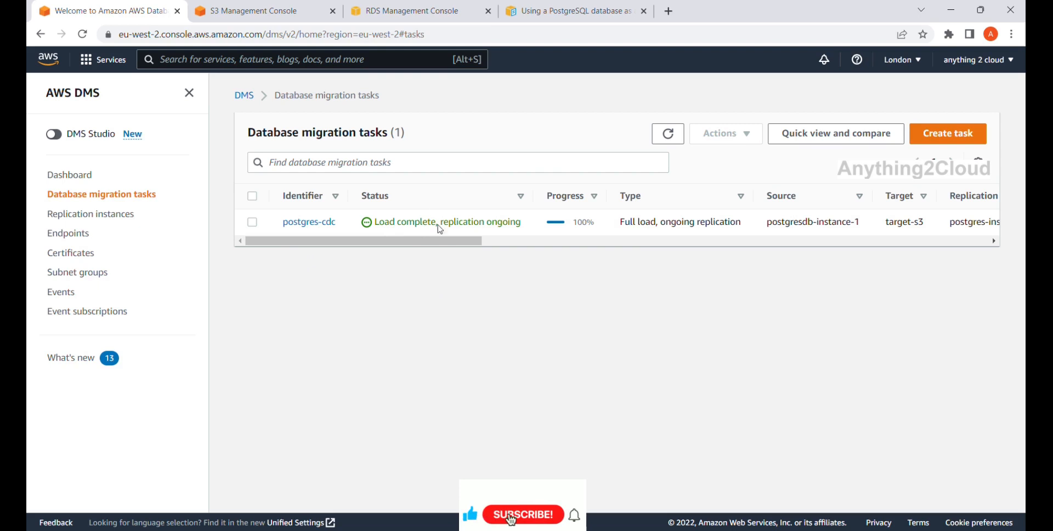
# Step: Switch to the S3 console and open the test/employee/ folder of the postgres-cdc bucket
pyautogui.click(268, 9)
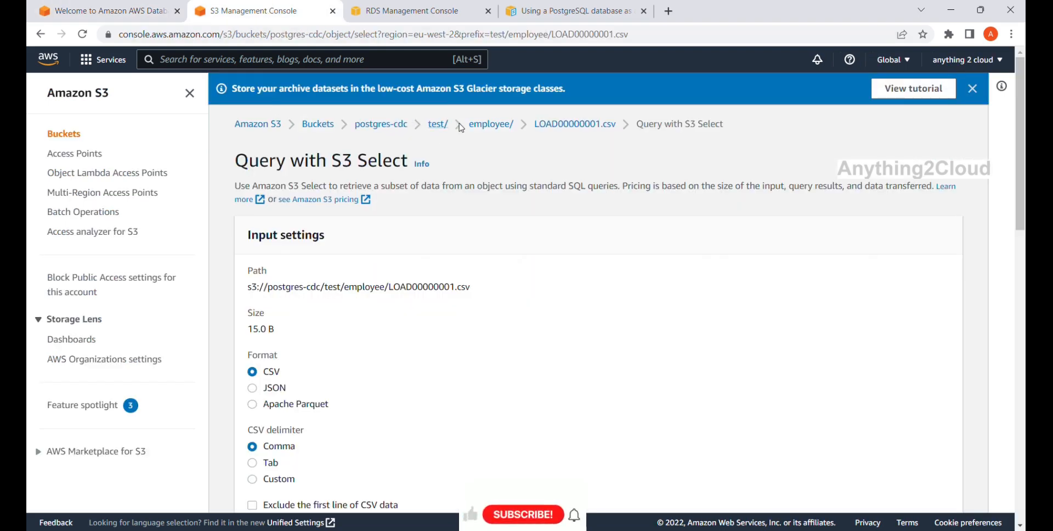
pyautogui.click(398, 127)
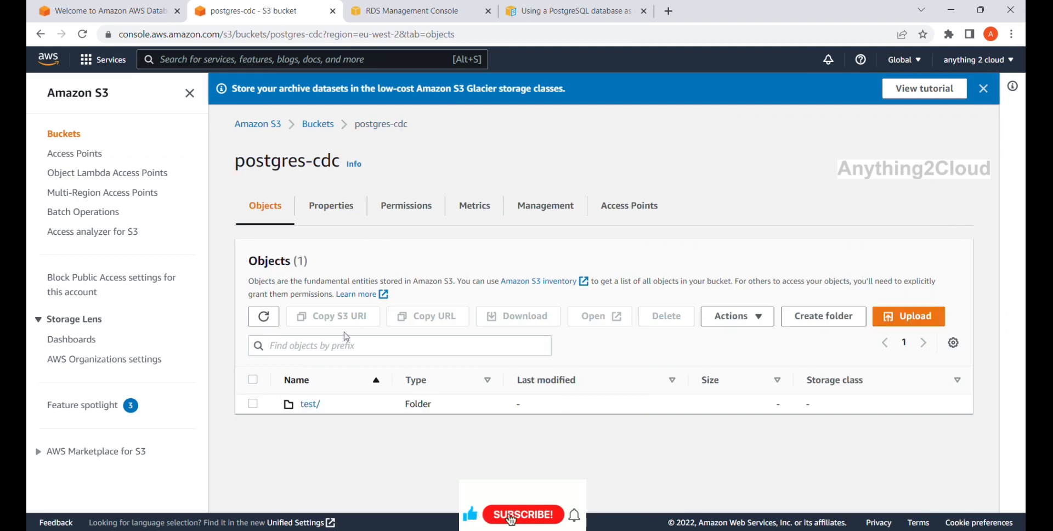
pyautogui.click(309, 404)
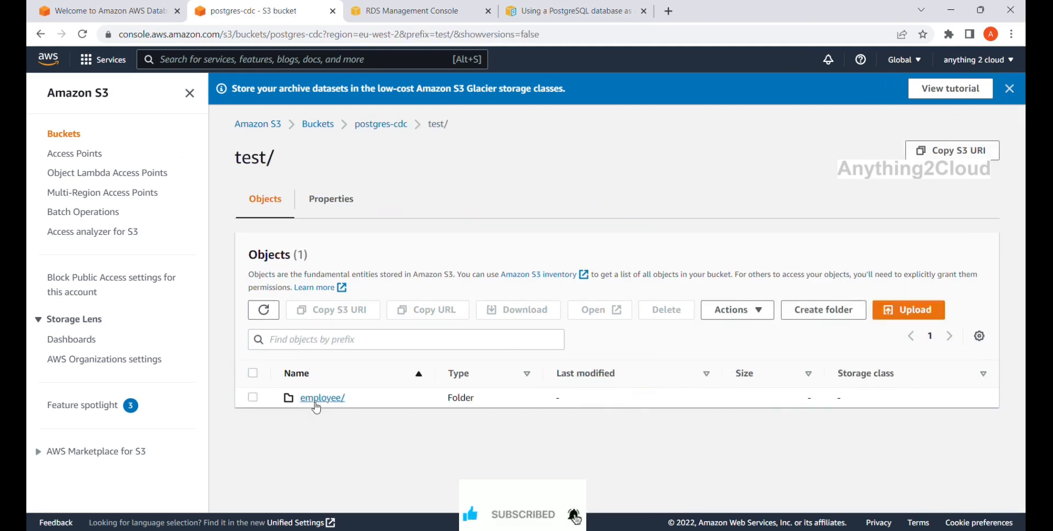
pyautogui.click(315, 404)
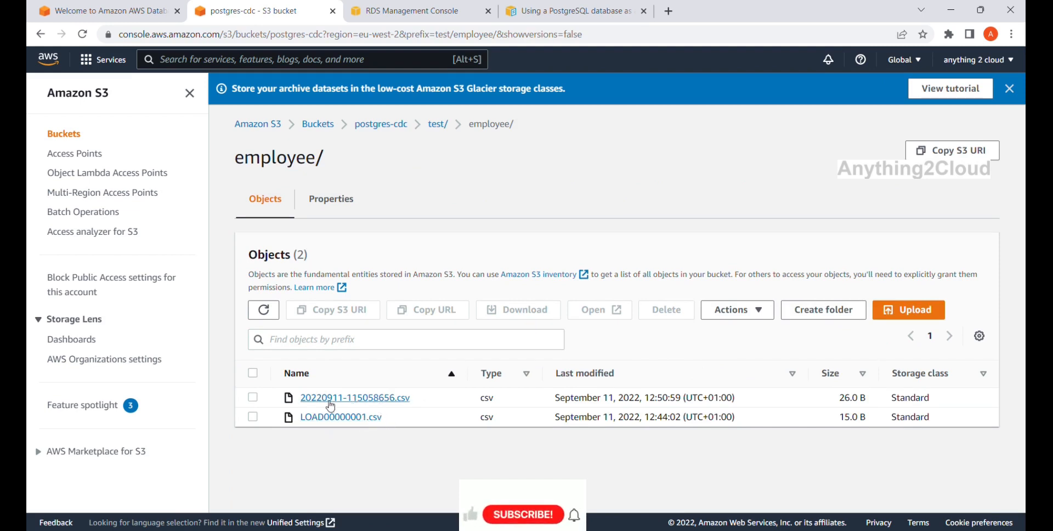
# Step: Open the object 20220911-115058656.csv and start a Query with S3 Select on it
pyautogui.click(393, 399)
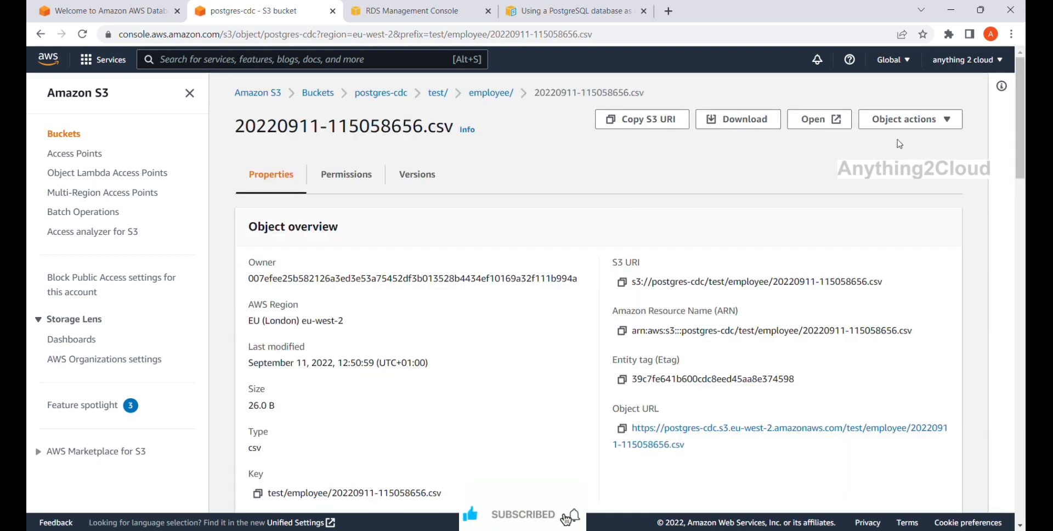
pyautogui.click(936, 119)
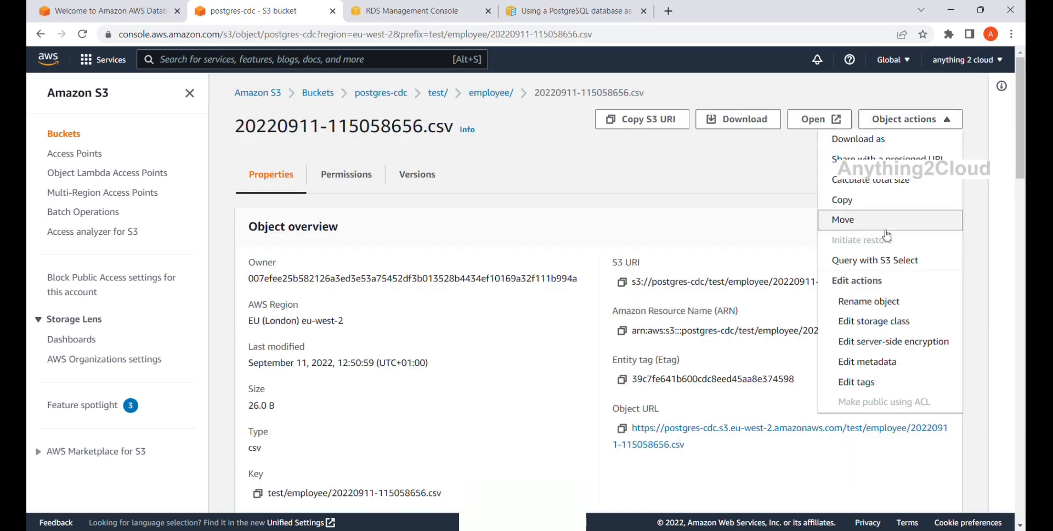
pyautogui.click(879, 261)
# Step: Run SELECT * FROM s3object s LIMIT 5 on the CSV file and read the raw change records
pyautogui.scroll(-10, 689, 265)
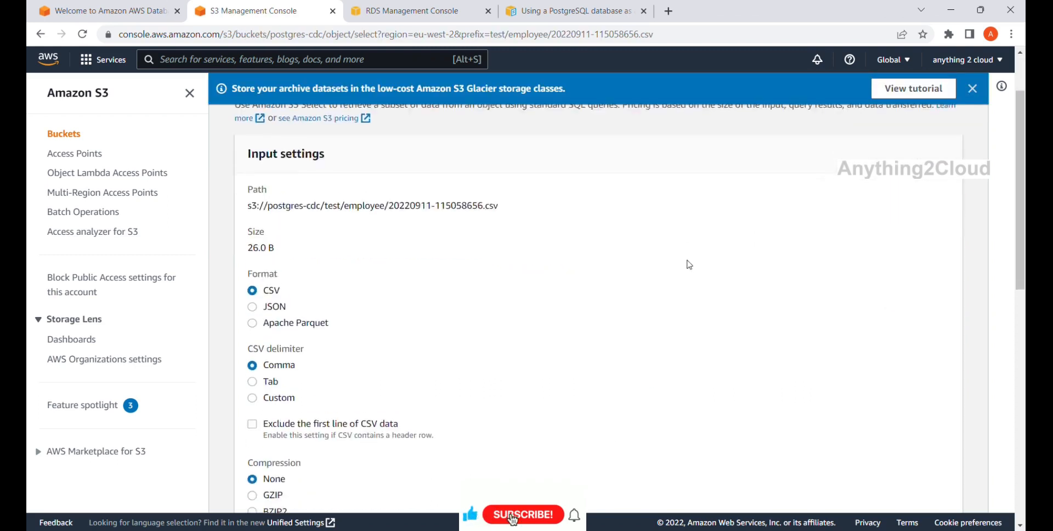
pyautogui.click(477, 319)
pyautogui.scroll(-2, 480, 318)
pyautogui.scroll(-3, 481, 319)
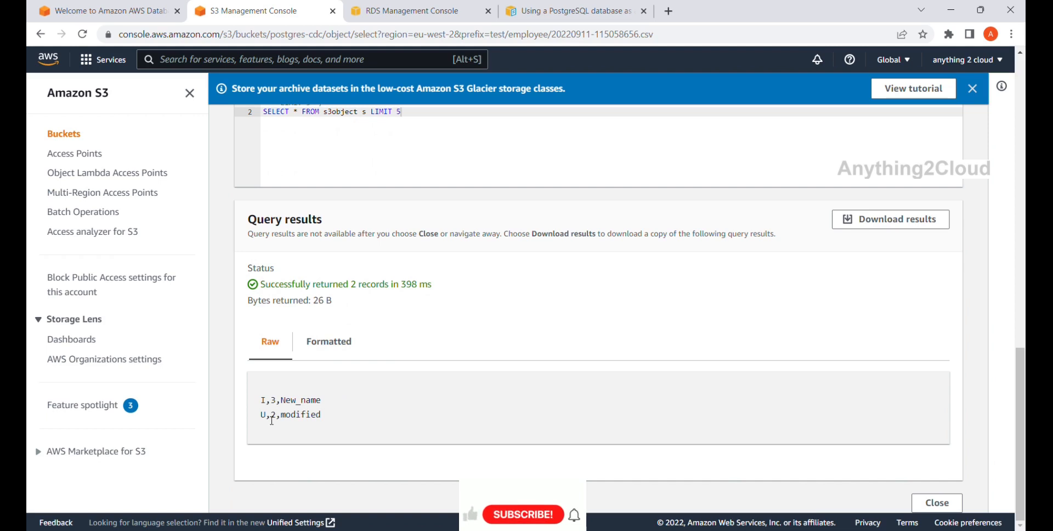
pyautogui.scroll(1, 402, 391)
pyautogui.scroll(-1, 403, 391)
pyautogui.scroll(10, 402, 391)
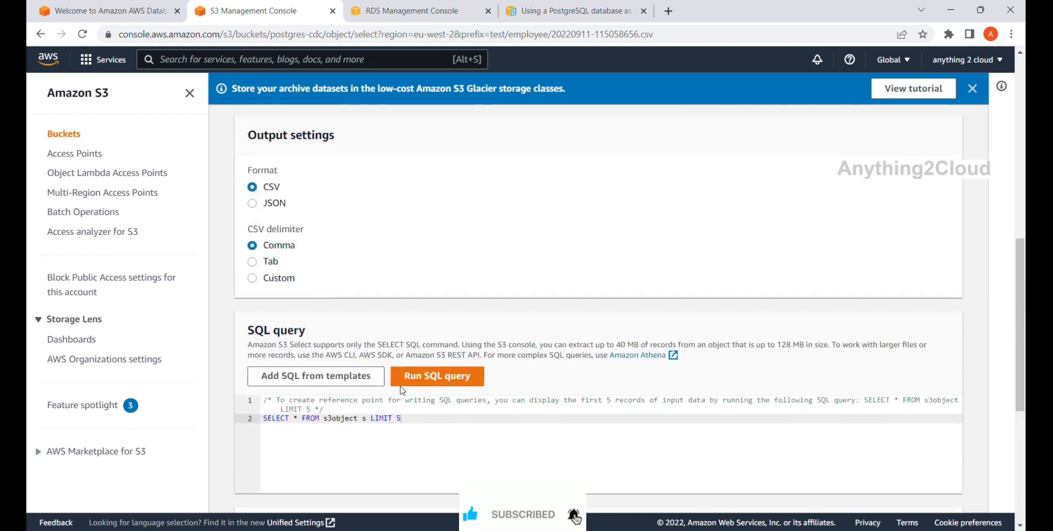
# Step: Dismiss the Glacier storage banner and return to the employee/ folder
pyautogui.click(973, 89)
pyautogui.scroll(3, 628, 250)
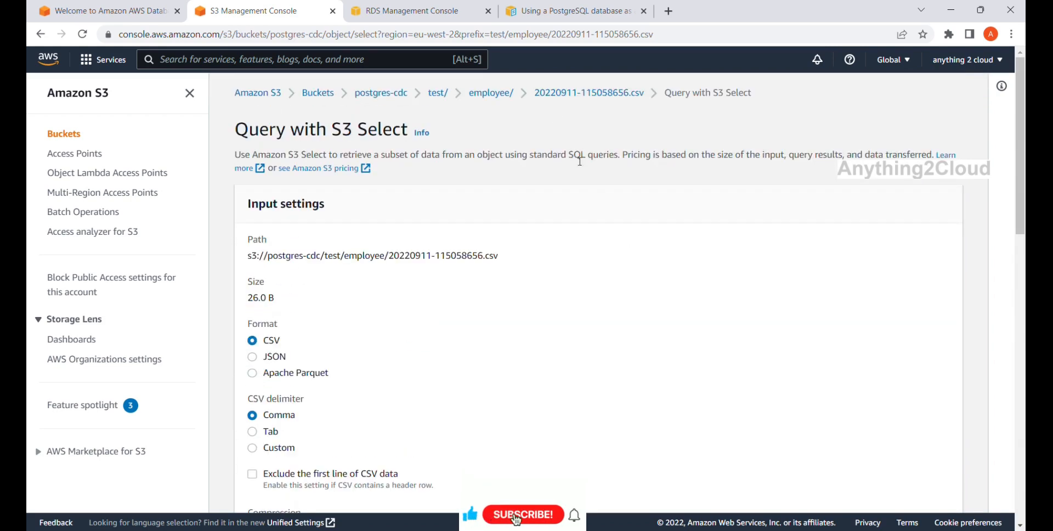
pyautogui.click(497, 94)
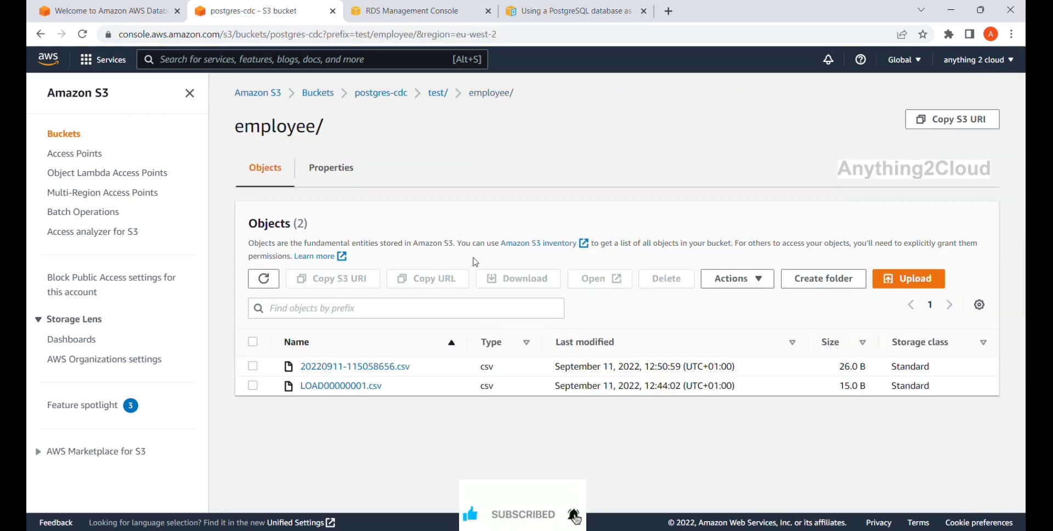
# Step: Refresh the employee/ object list repeatedly to check for a new change file
pyautogui.click(265, 289)
pyautogui.click(266, 289)
pyautogui.click(265, 288)
pyautogui.click(266, 289)
pyautogui.click(266, 289)
pyautogui.click(265, 288)
pyautogui.click(265, 289)
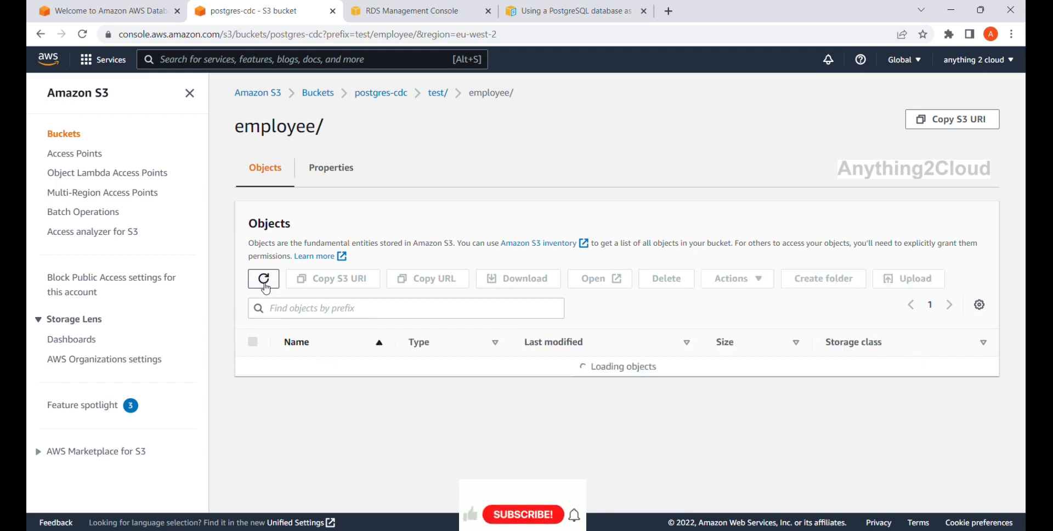
pyautogui.click(265, 288)
pyautogui.click(265, 289)
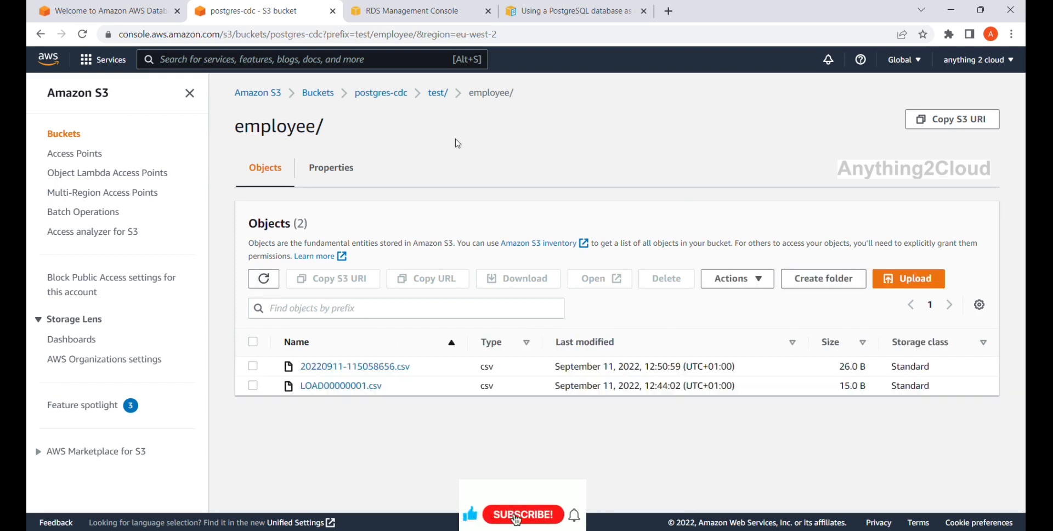
# Step: Reopen the employee/ folder from the top level of the postgres-cdc bucket through test/
pyautogui.click(403, 95)
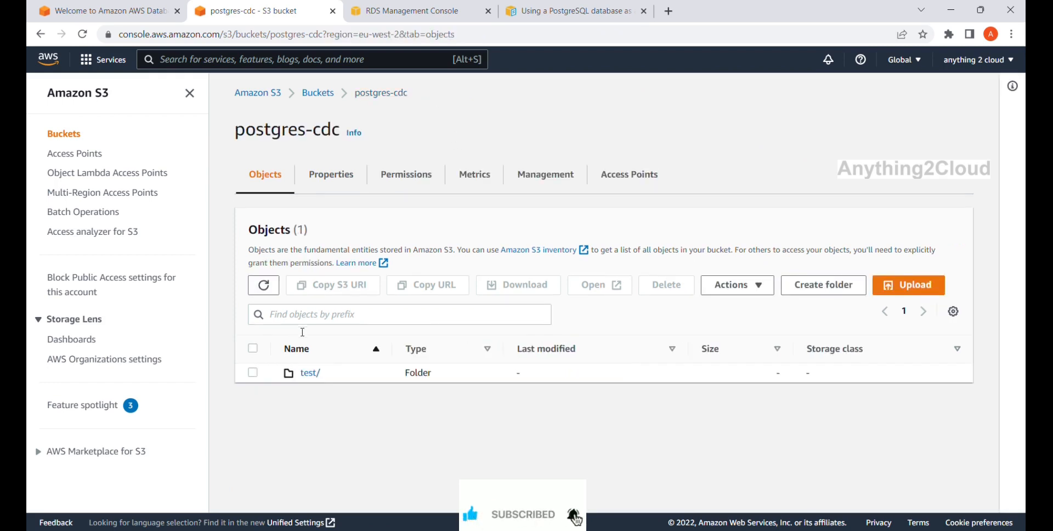
pyautogui.click(308, 375)
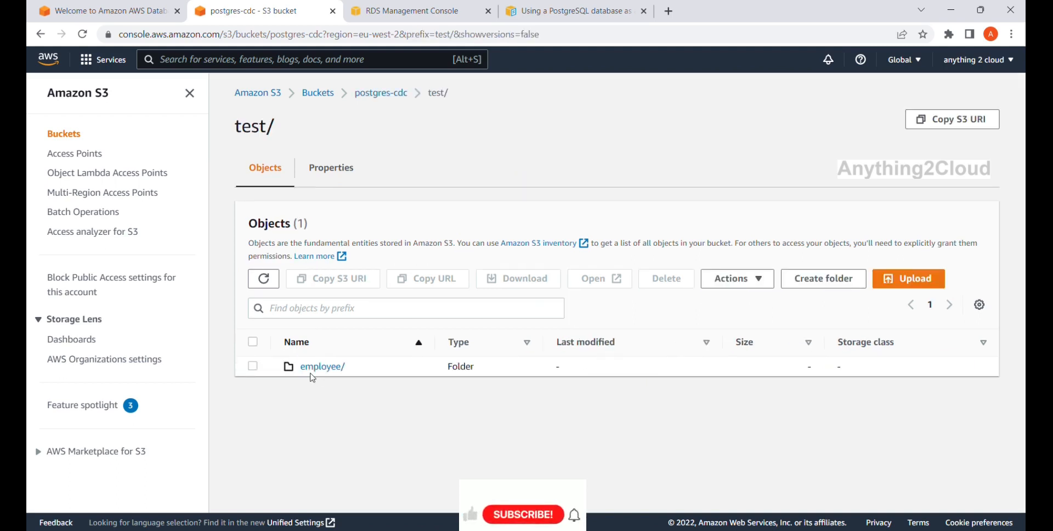
pyautogui.click(315, 367)
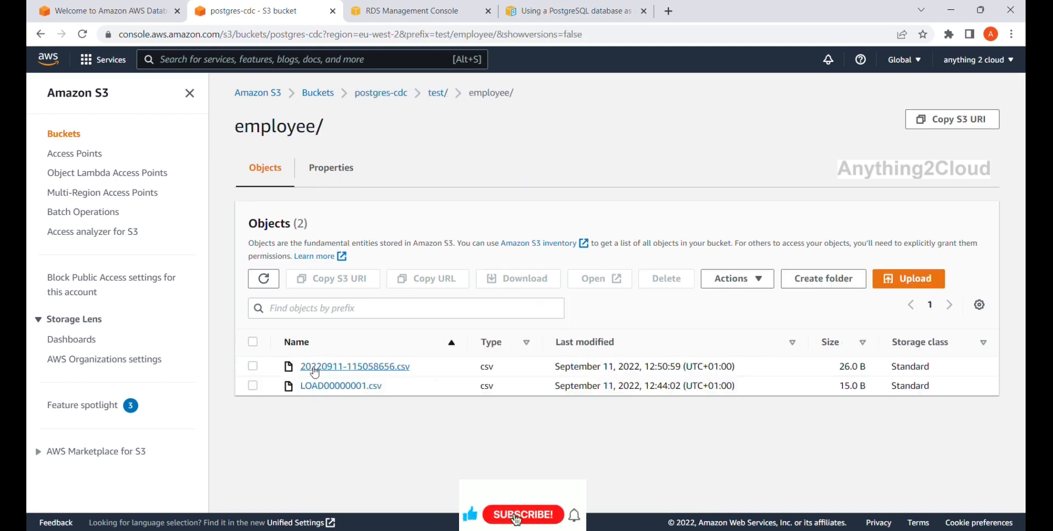
# Step: Reopen 20220911-115058656.csv and choose Query with S3 Select for it again
pyautogui.click(315, 372)
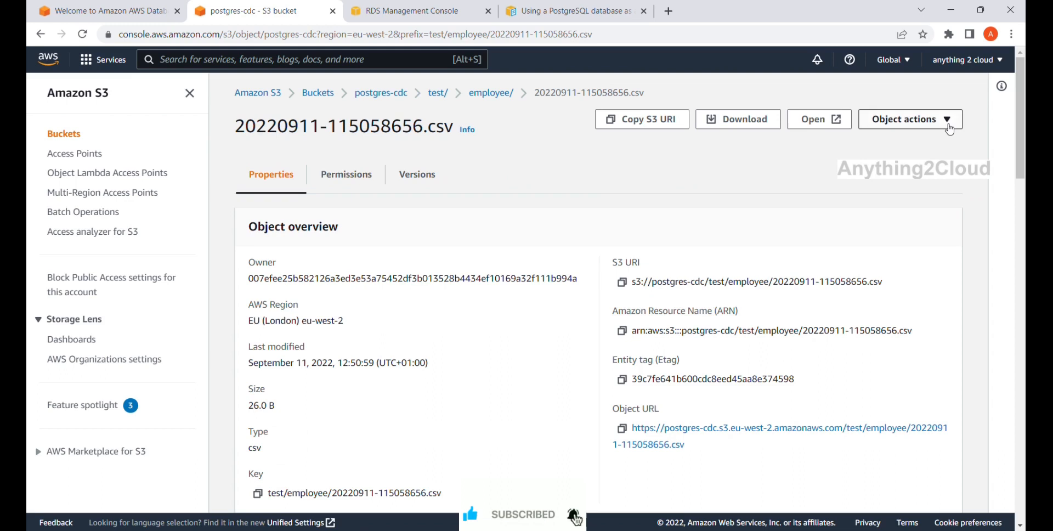
pyautogui.click(908, 120)
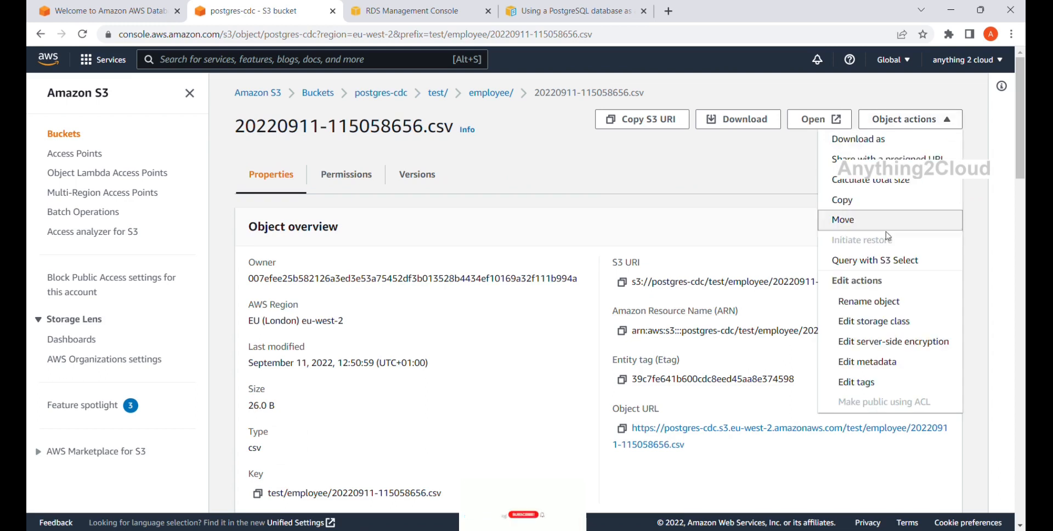
pyautogui.click(876, 261)
# Step: Rerun the default five-record S3 Select query and check the file's records for the deletion
pyautogui.scroll(-10, 525, 401)
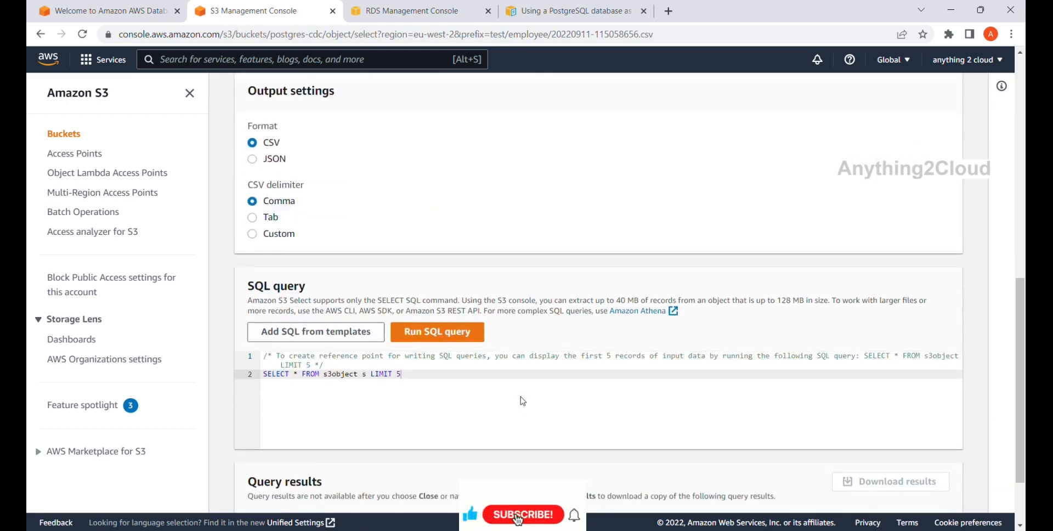
pyautogui.scroll(-1, 526, 401)
pyautogui.click(471, 244)
pyautogui.scroll(-3, 399, 348)
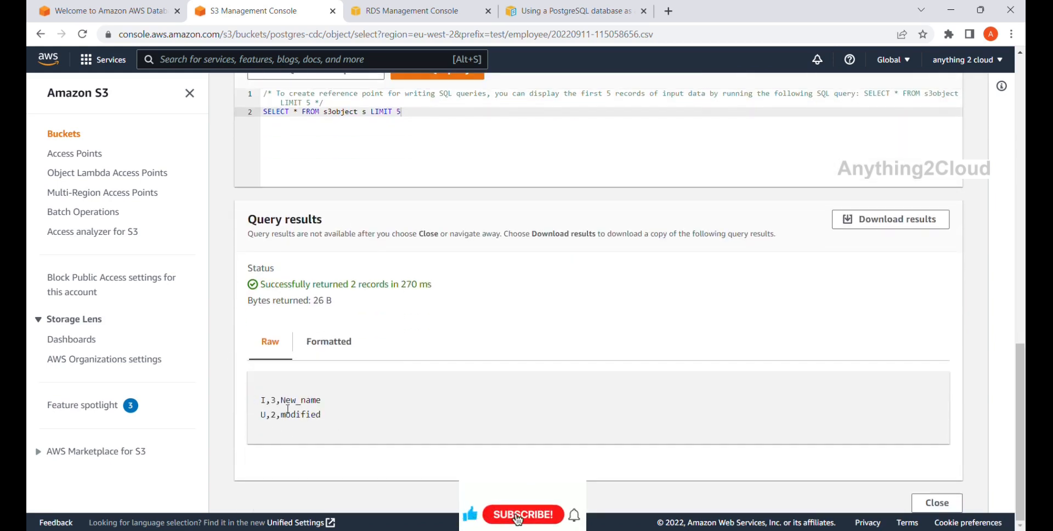
pyautogui.scroll(10, 347, 418)
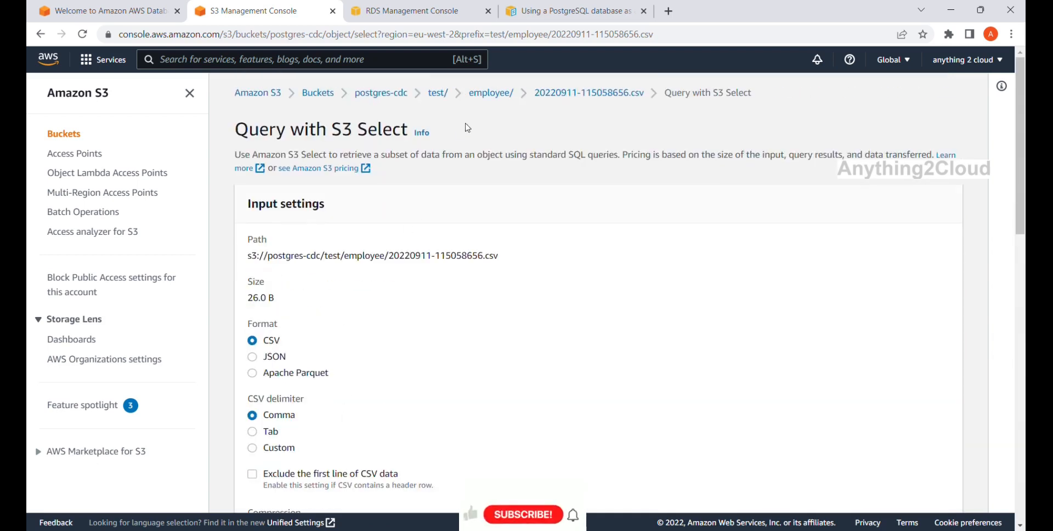
# Step: Go back to the employee/ folder and refresh its object list again
pyautogui.click(492, 93)
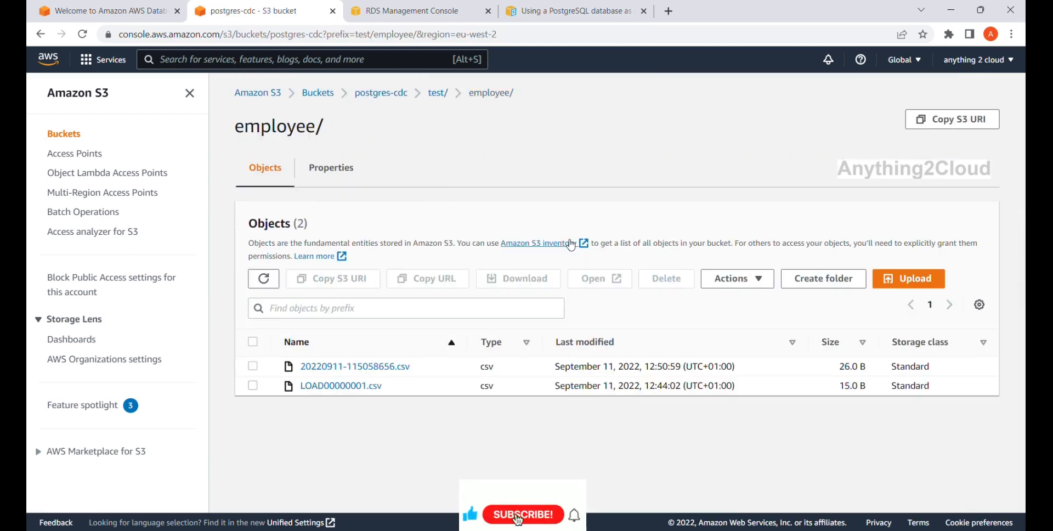
pyautogui.click(274, 279)
pyautogui.click(274, 279)
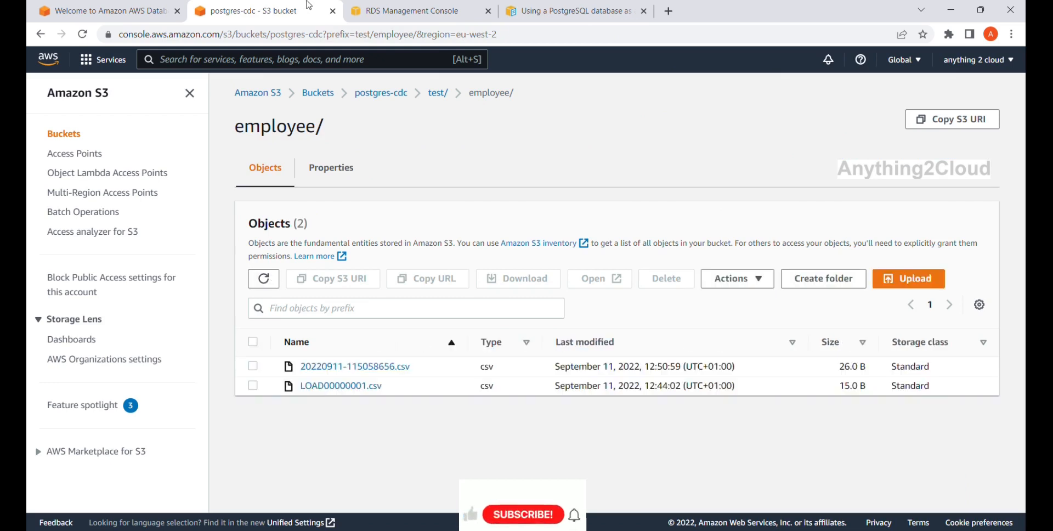
# Step: Switch to the AWS DMS console and open the table statistics of the postgres-cdc migration task
pyautogui.click(118, 10)
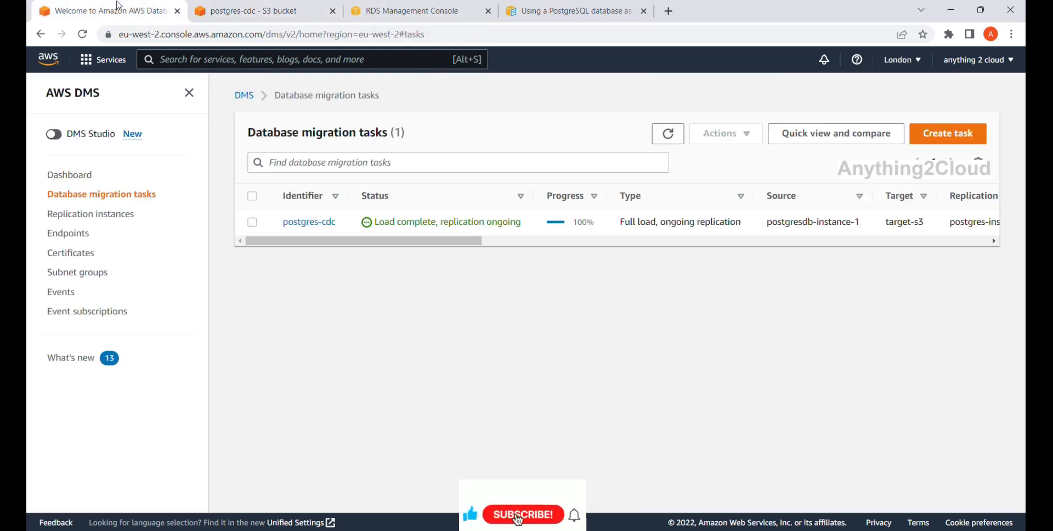
pyautogui.click(323, 224)
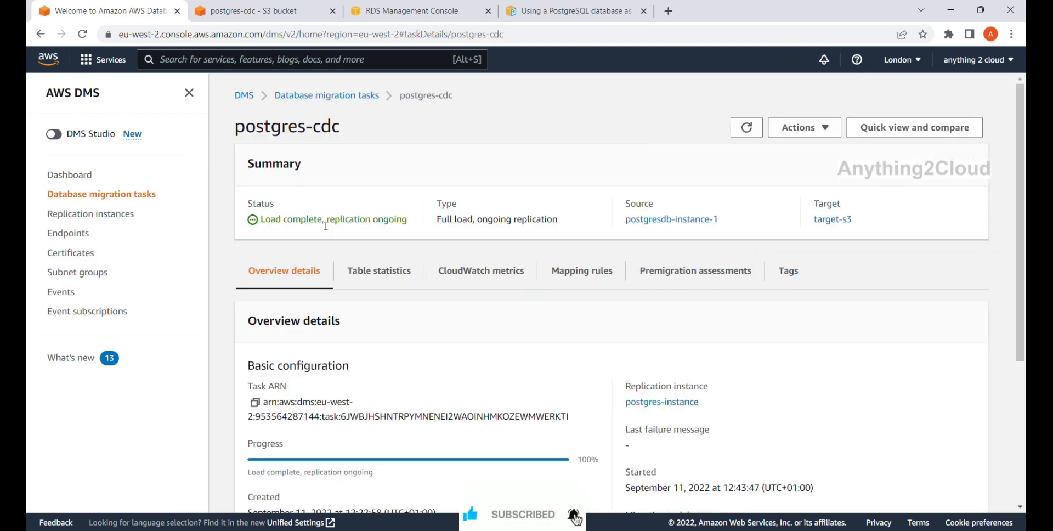
pyautogui.click(380, 271)
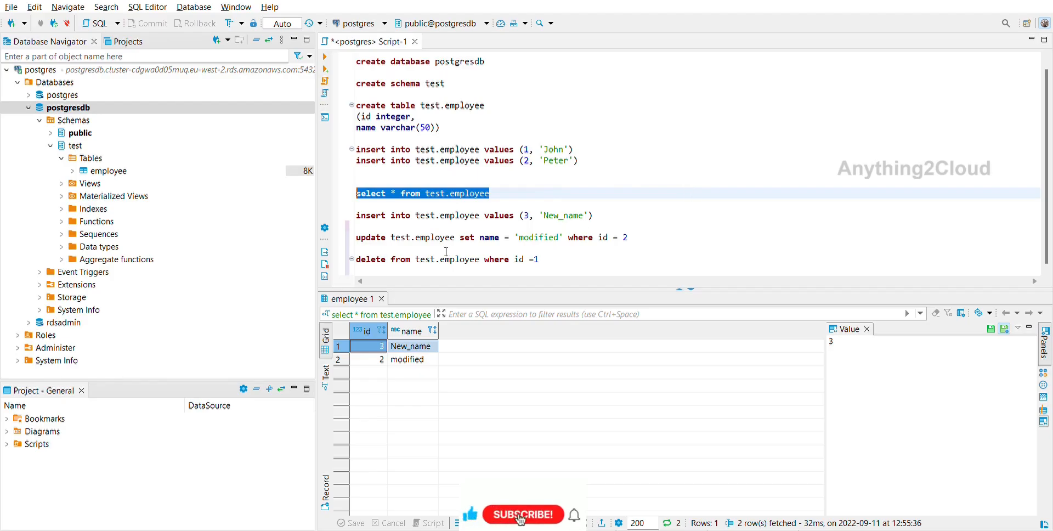
# Step: Switch to DBeaver and rerun select * from test.employee to check the current rows
pyautogui.click(570, 254)
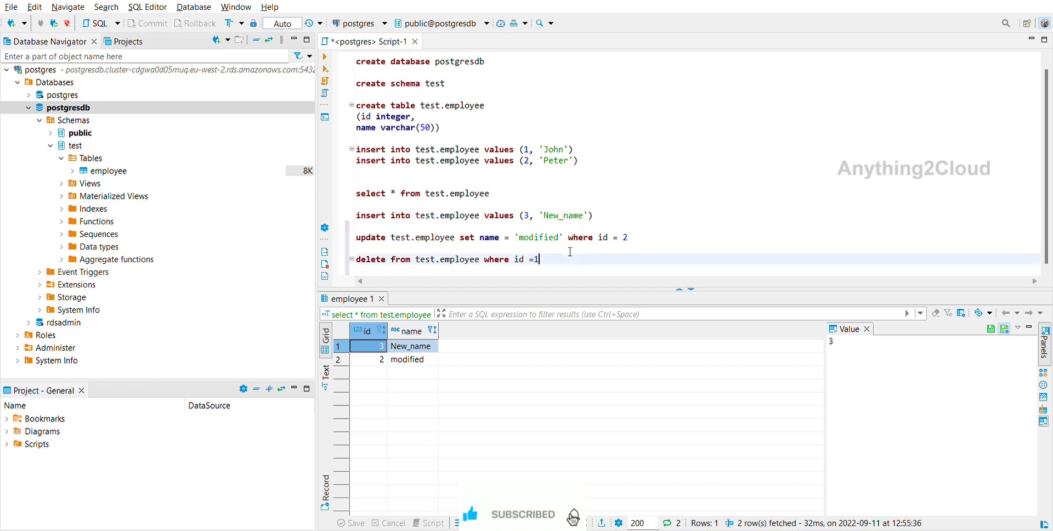
pyautogui.click(515, 194)
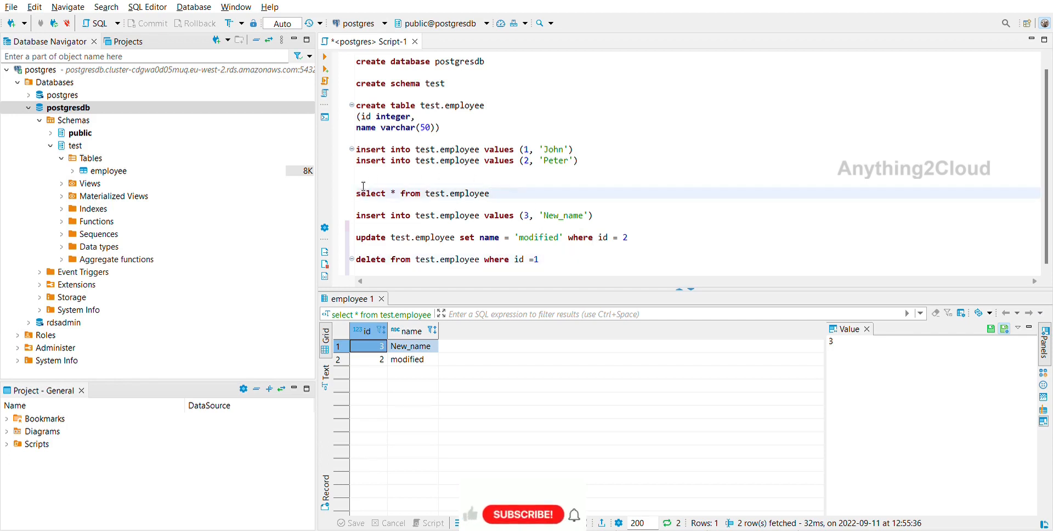
pyautogui.hotkey('shift', 'Home')
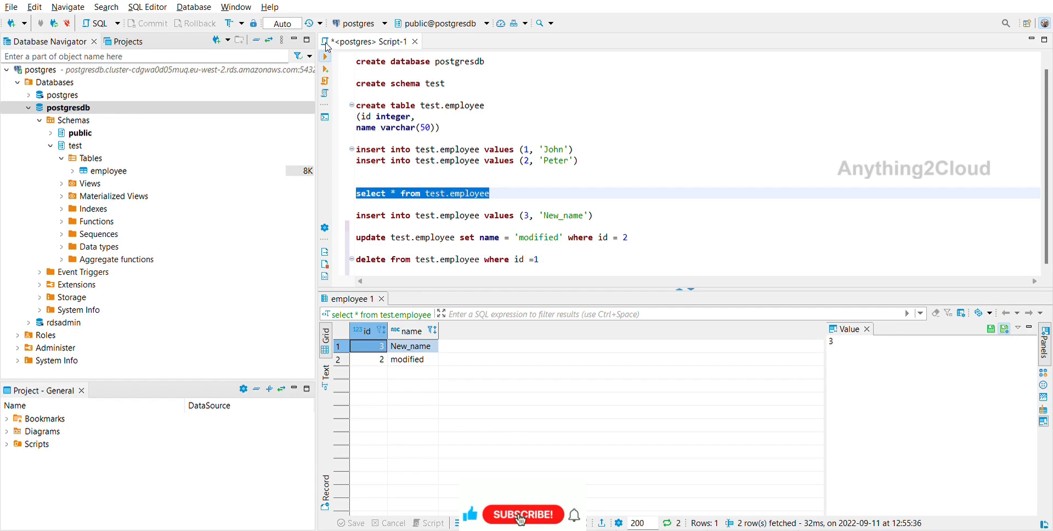
pyautogui.hotkey('ctrl', 'Return')
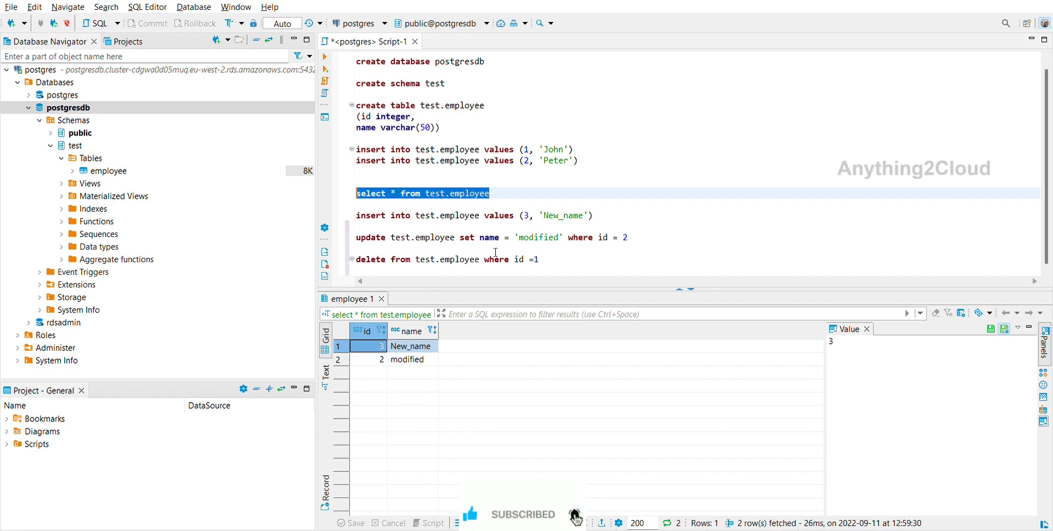
# Step: Change the delete statement's condition to id =2 and run it on test.employee
pyautogui.click(546, 258)
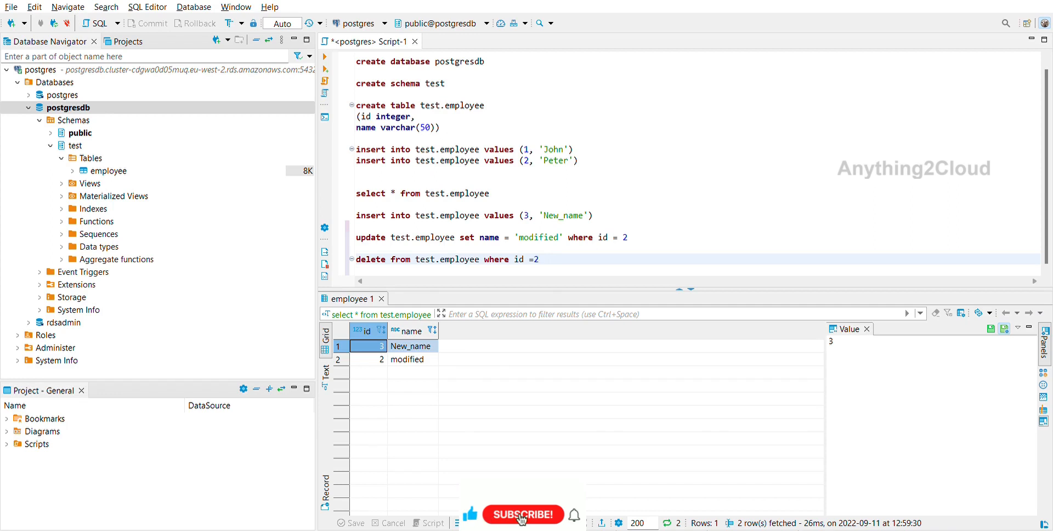
pyautogui.hotkey('shift', 'Home')
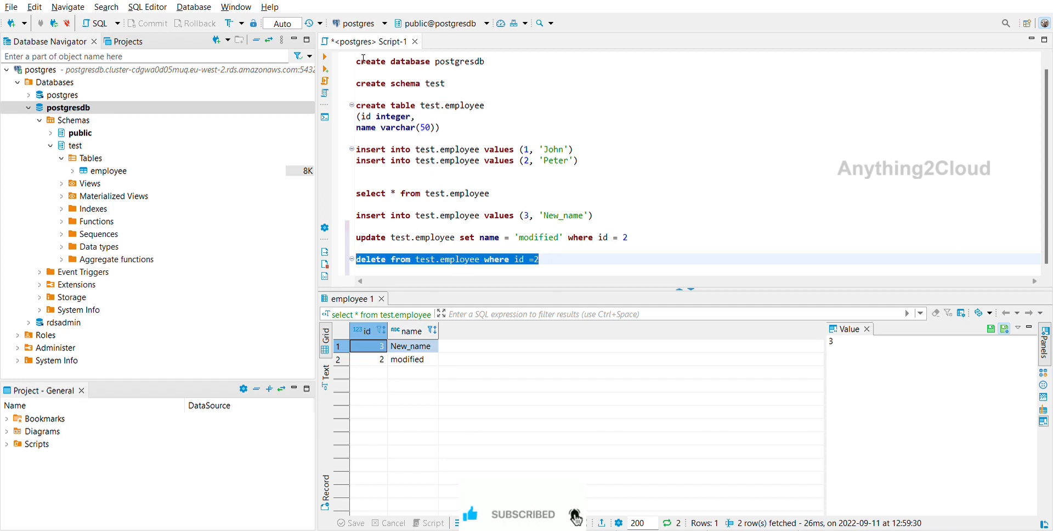
pyautogui.click(325, 56)
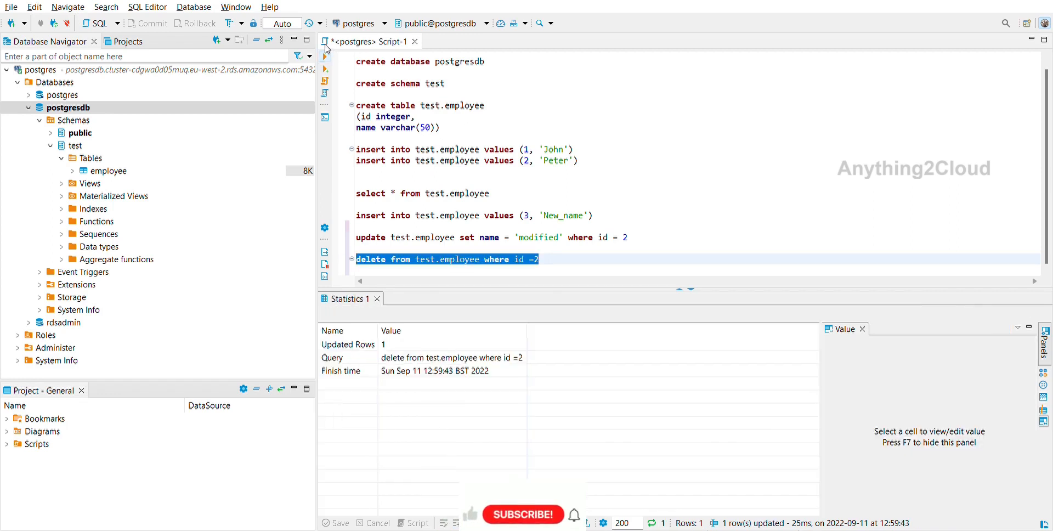
# Step: Change the id in the 'New_name' insert statement to 5
pyautogui.click(530, 214)
pyautogui.press('BackSpace')
pyautogui.write('5')
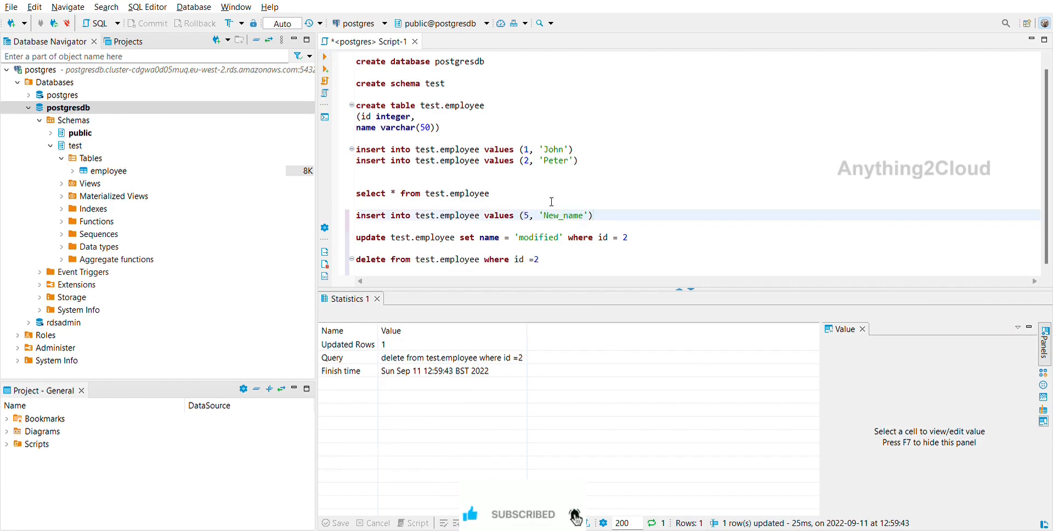
pyautogui.press('Down')
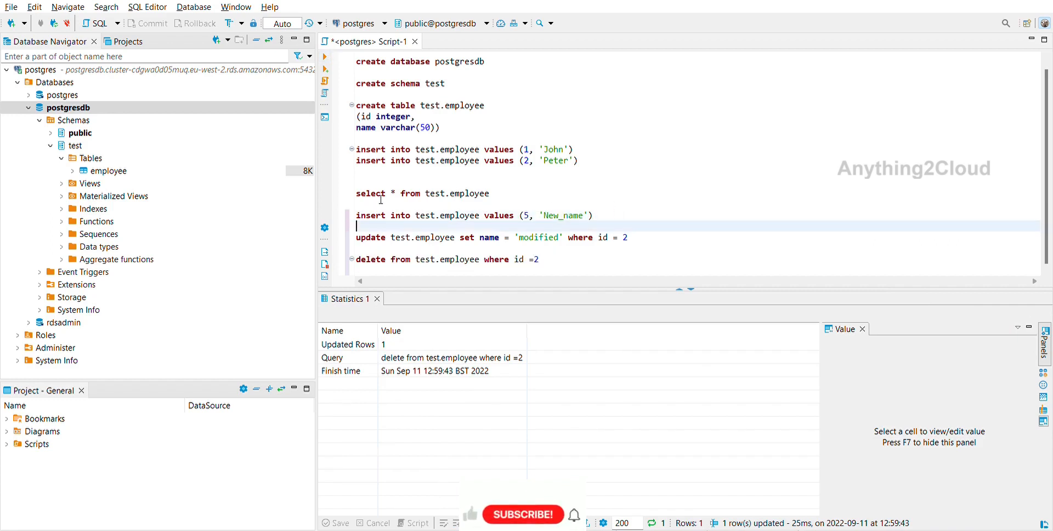
# Step: Run the insert of id 5 with 'New_name' into test.employee and rerun select * from test.employee
pyautogui.keyDown('shift'); pyautogui.click(362, 200); pyautogui.keyUp('shift')
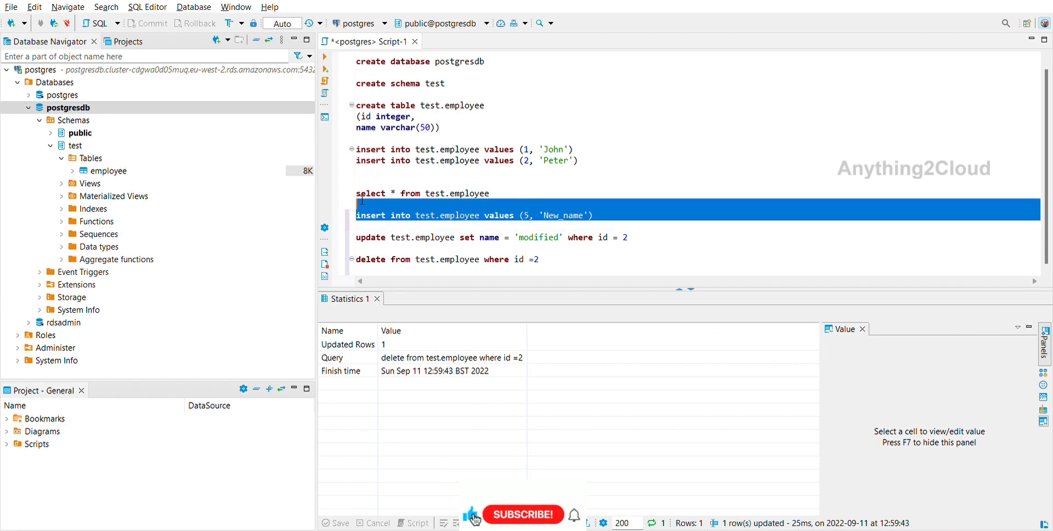
pyautogui.click(325, 56)
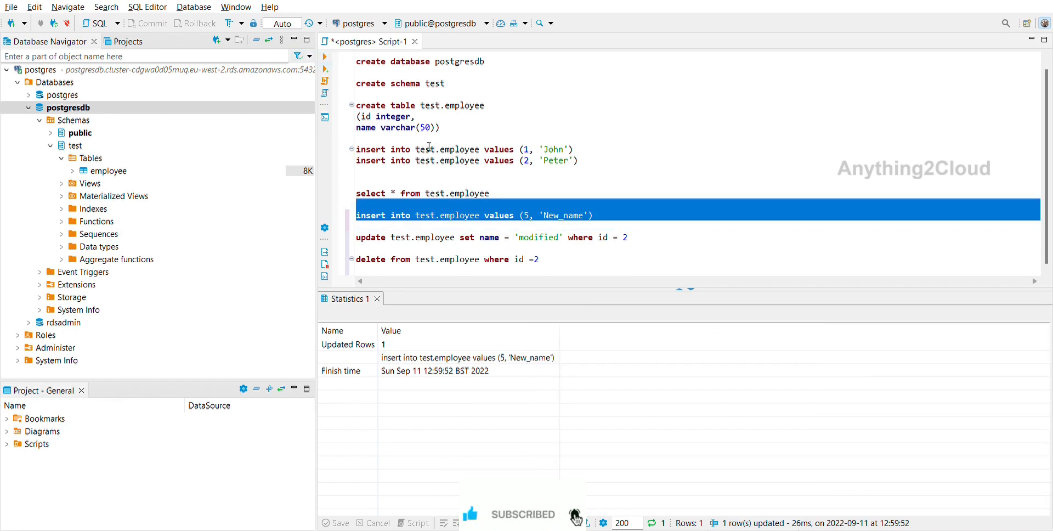
pyautogui.click(502, 186)
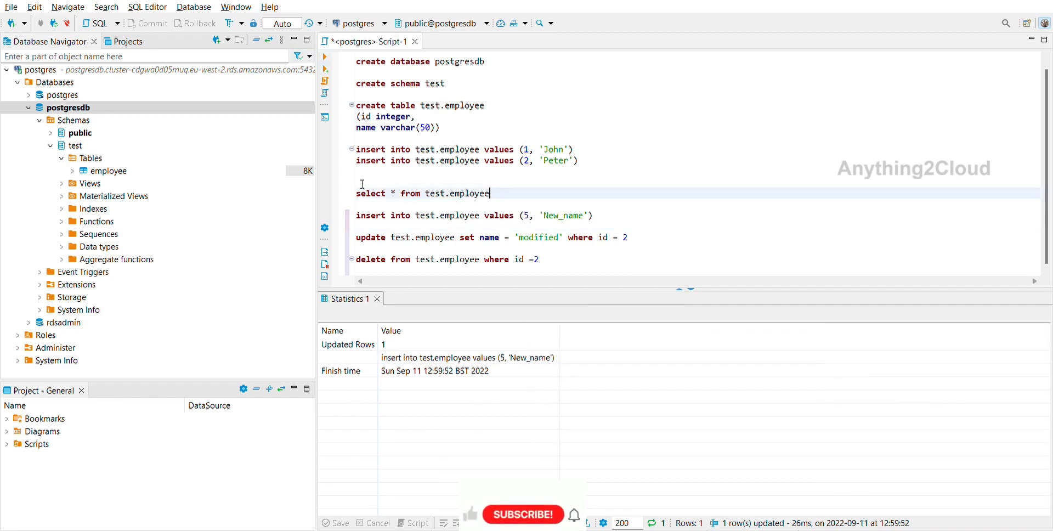
pyautogui.hotkey('shift', 'Home')
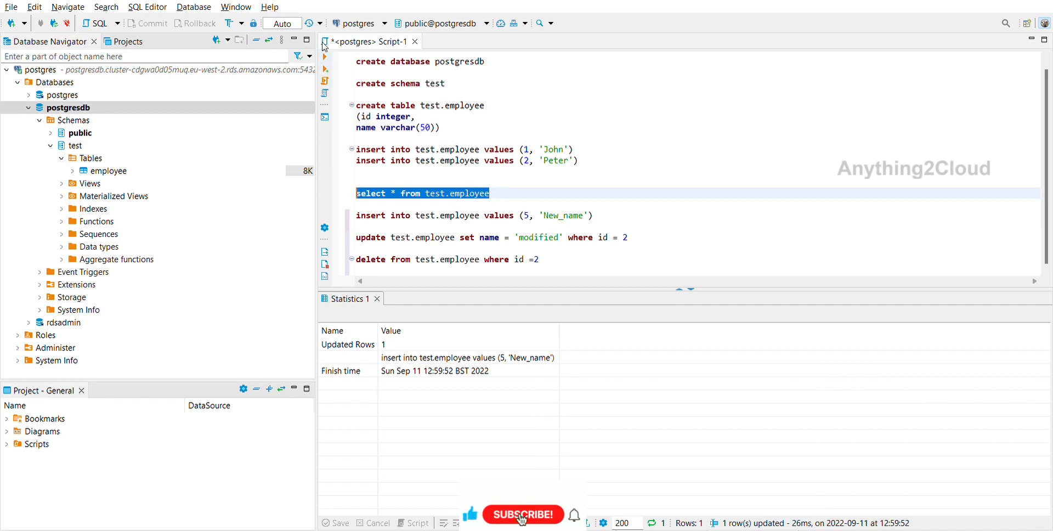
pyautogui.click(324, 56)
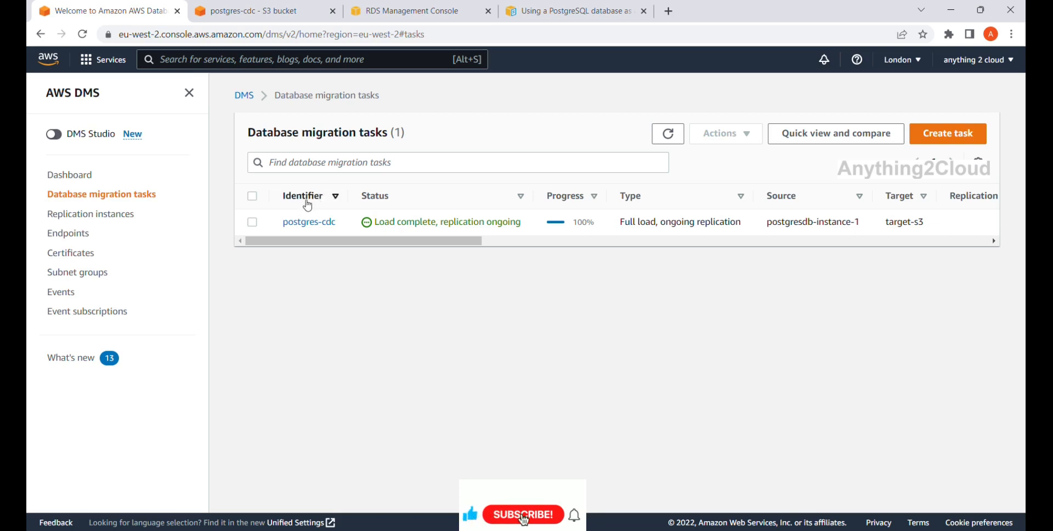
# Step: Switch to the AWS DMS console, open the postgres-cdc task's table statistics and refresh them
pyautogui.click(310, 224)
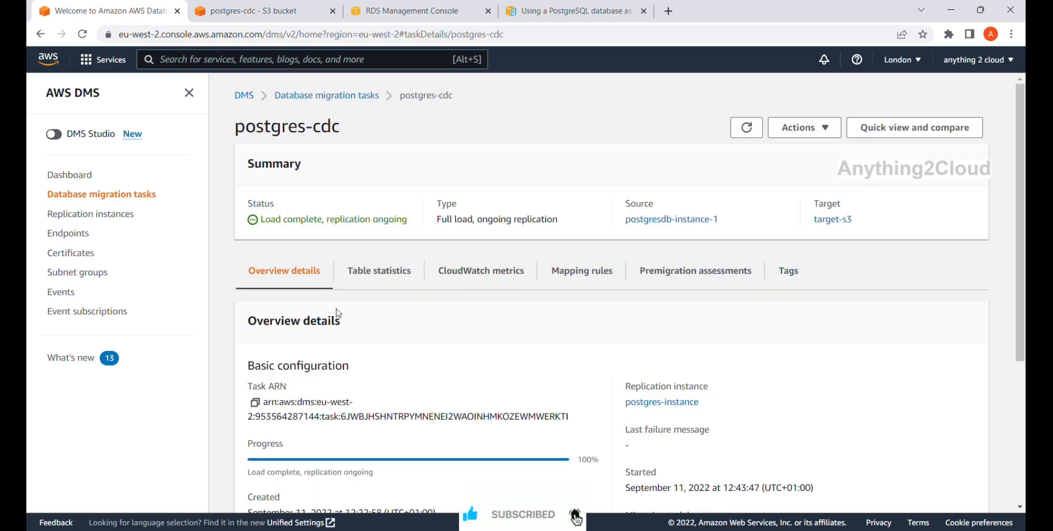
pyautogui.click(377, 273)
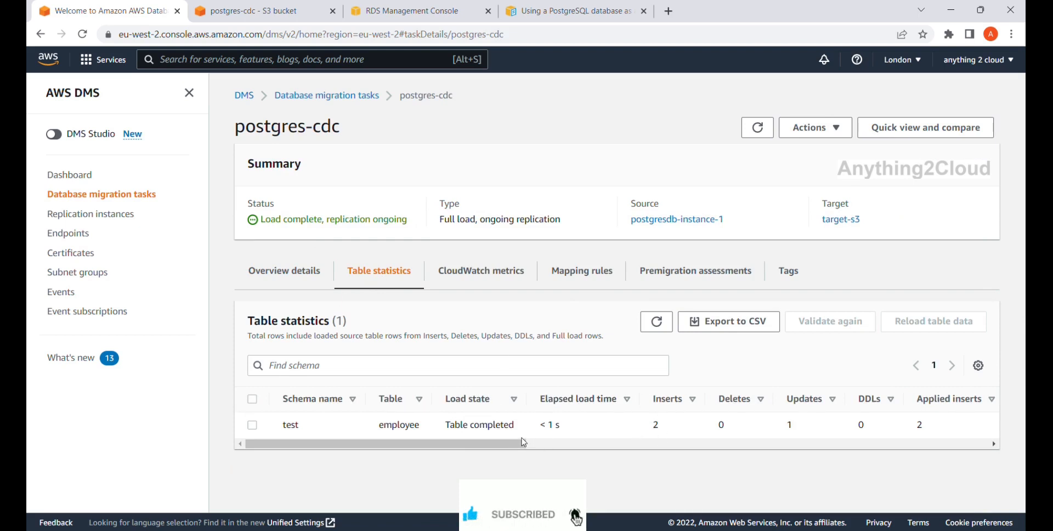
pyautogui.moveTo(518, 444)
pyautogui.mouseDown()
pyautogui.moveTo(545, 449)
pyautogui.moveTo(516, 449)
pyautogui.mouseUp()
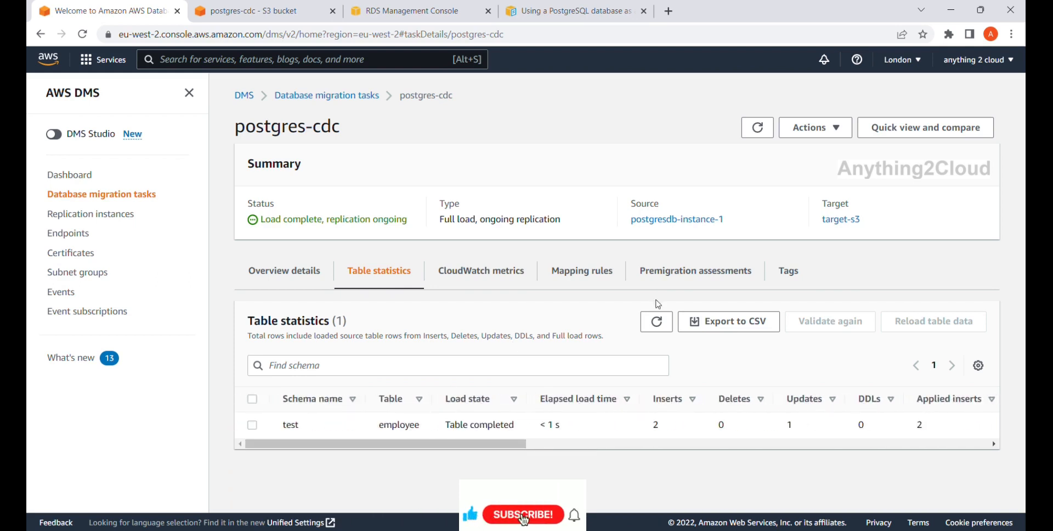
pyautogui.click(657, 326)
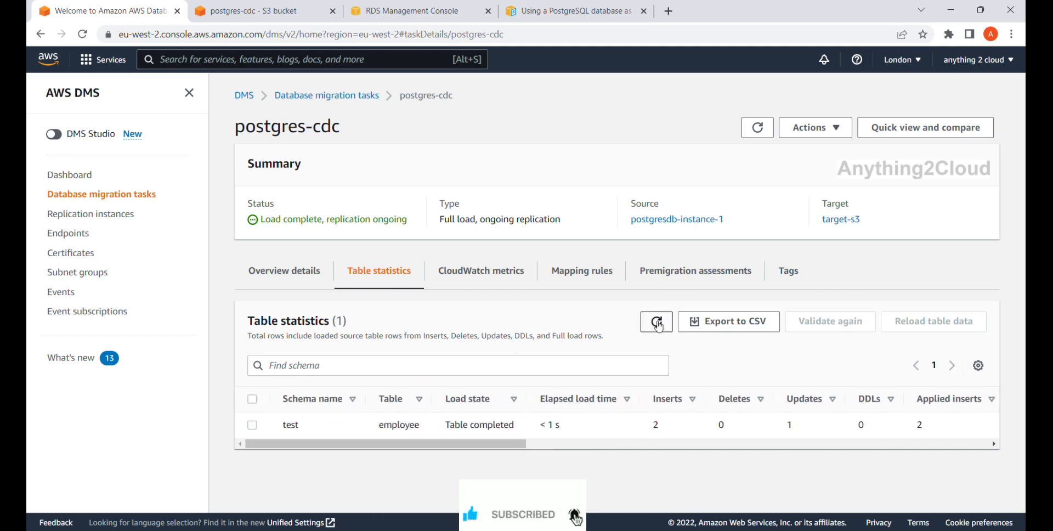
pyautogui.click(659, 326)
# Step: Switch to the postgres-cdc S3 bucket, refresh the employee/ folder and sort its objects by last modified date
pyautogui.click(288, 17)
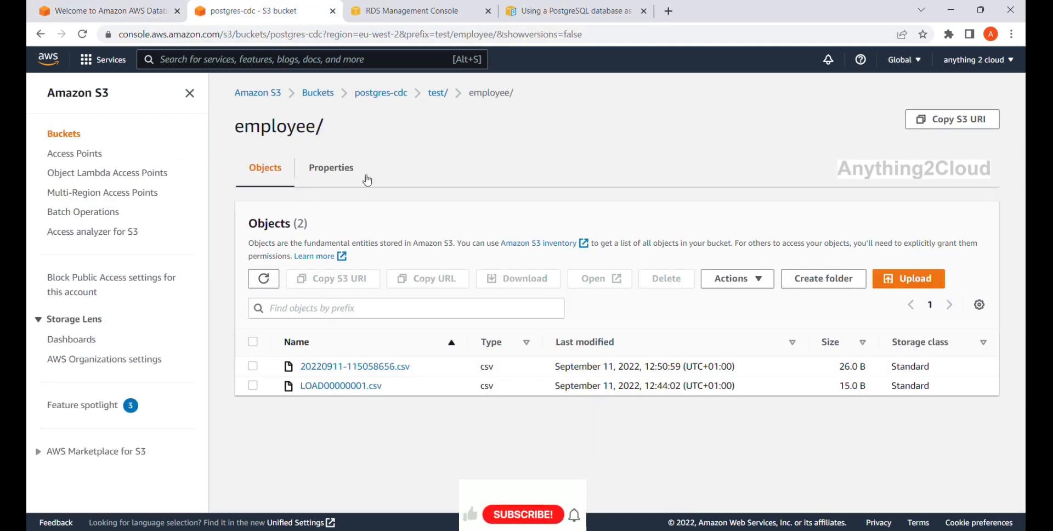
pyautogui.click(264, 278)
pyautogui.click(263, 279)
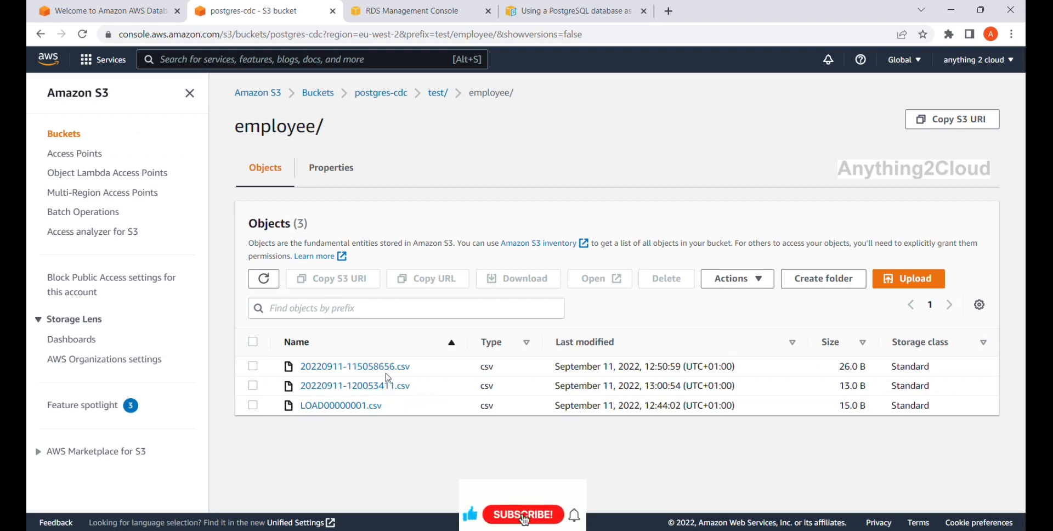
pyautogui.click(332, 348)
pyautogui.click(587, 344)
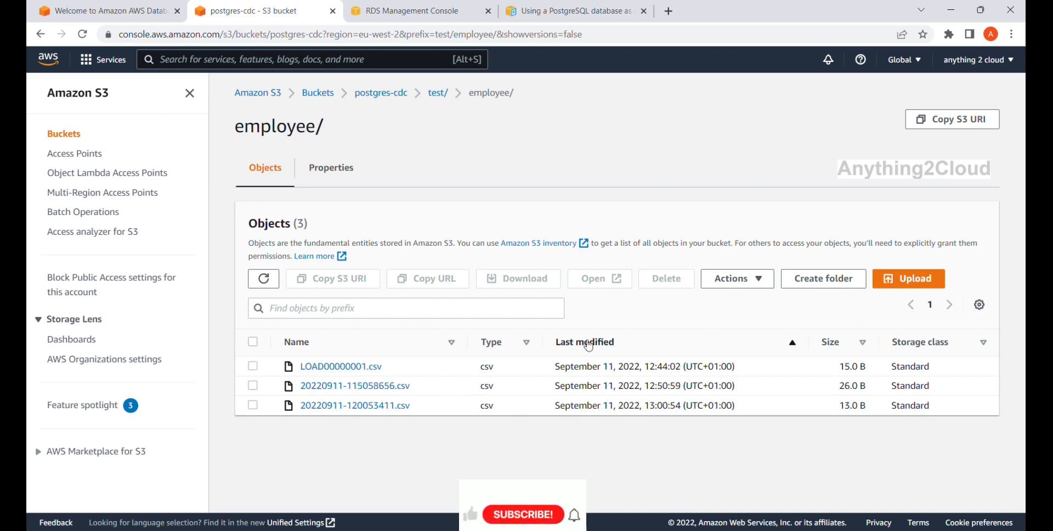
# Step: Open 20220911-120053411.csv and query it with S3 Select using SELECT * FROM s3object s LIMIT 5
pyautogui.click(401, 409)
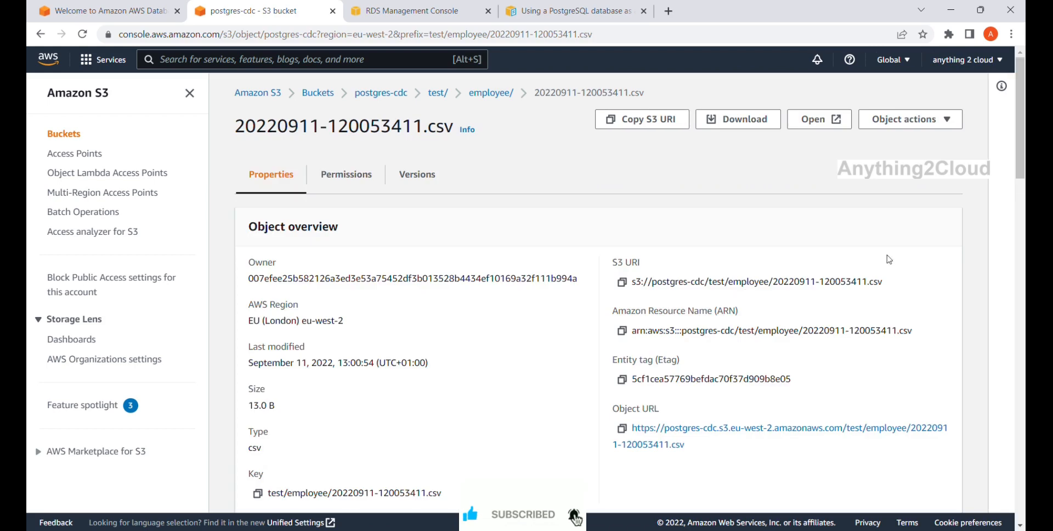
pyautogui.click(894, 120)
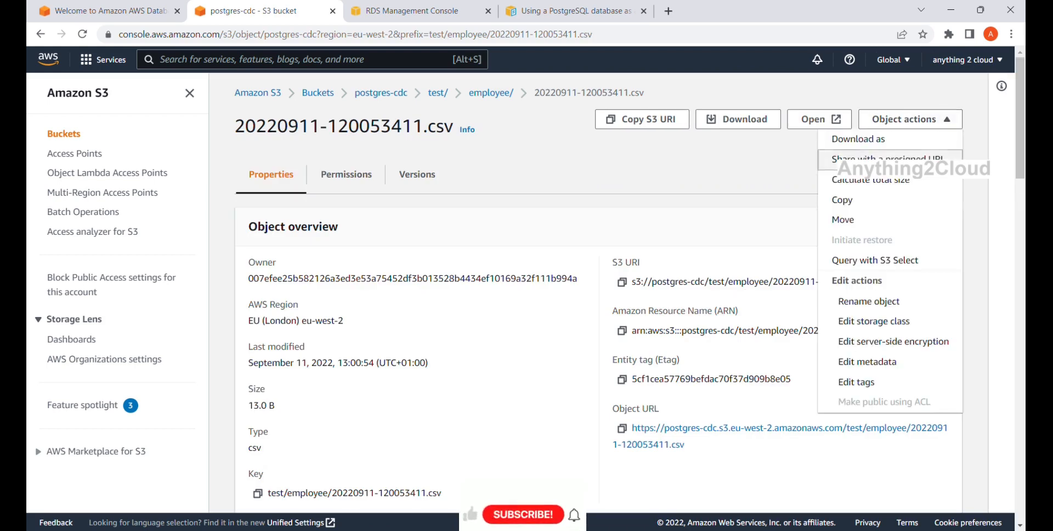
pyautogui.click(876, 260)
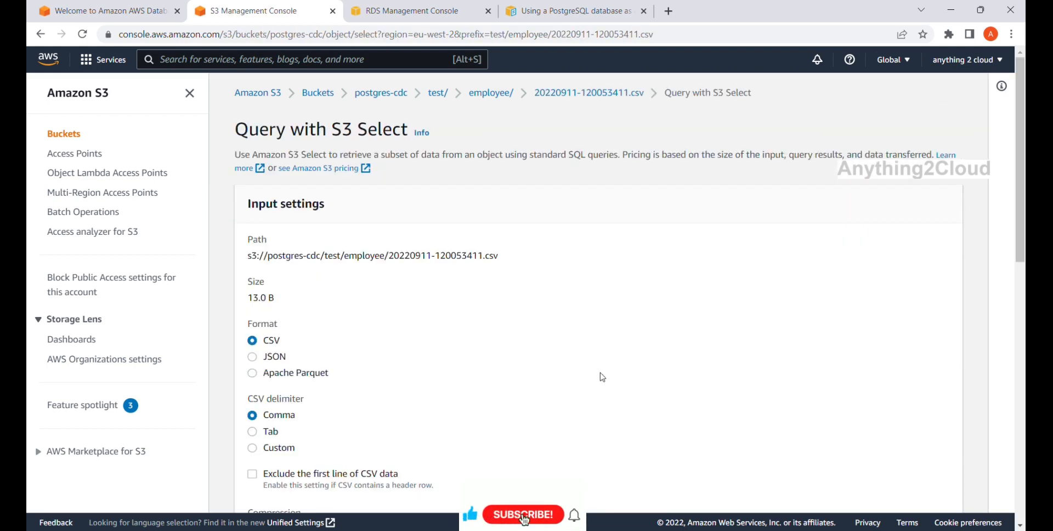
pyautogui.scroll(-5, 602, 375)
pyautogui.scroll(-3, 602, 377)
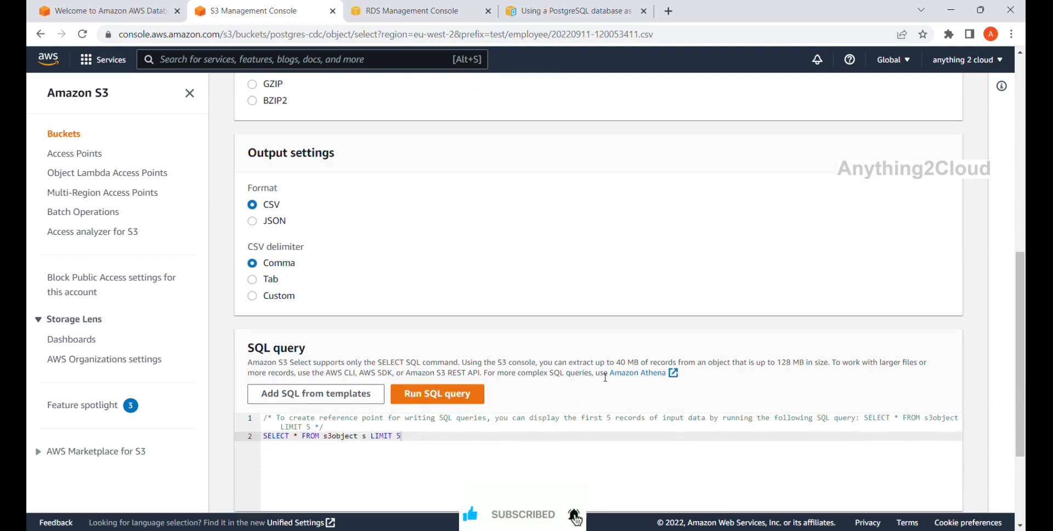
pyautogui.click(446, 391)
pyautogui.scroll(-2, 446, 391)
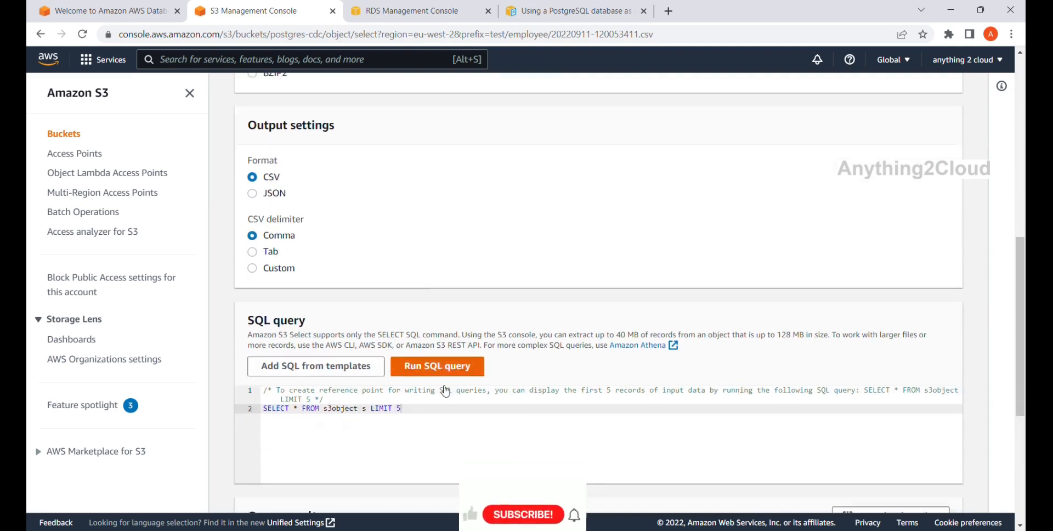
pyautogui.scroll(-2, 446, 390)
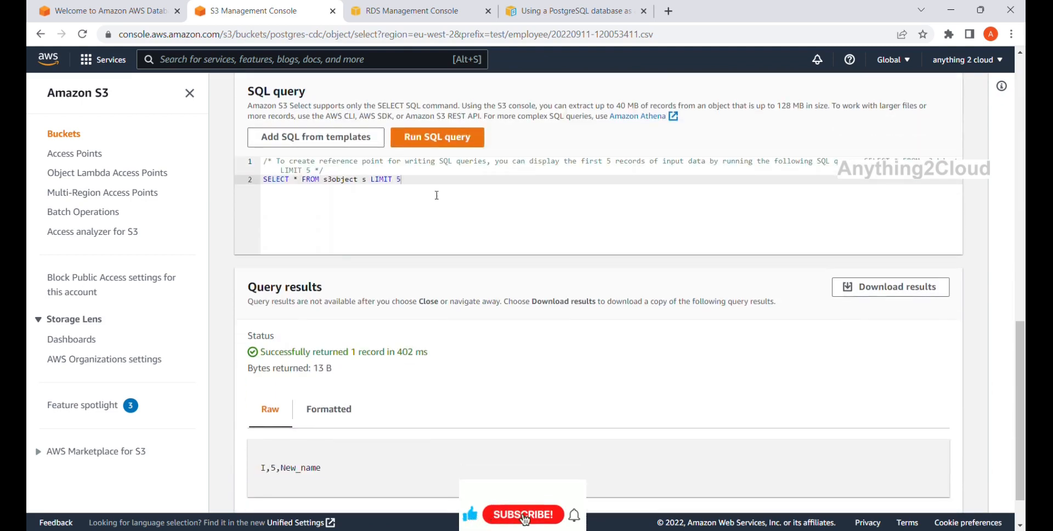
pyautogui.click(433, 142)
pyautogui.scroll(-3, 433, 165)
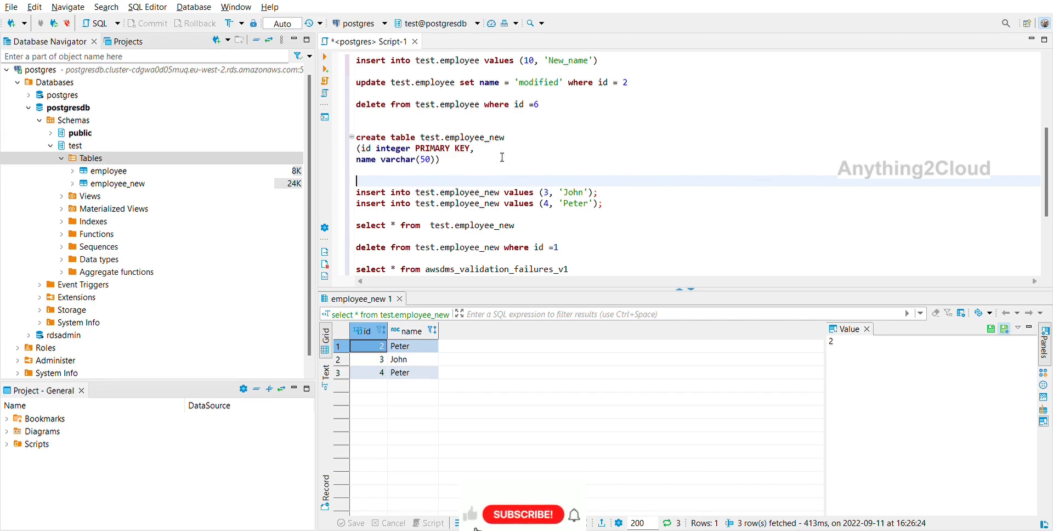
# Step: Switch to DBeaver and run select * from test.employee to check the table's rows
pyautogui.scroll(1, 500, 116)
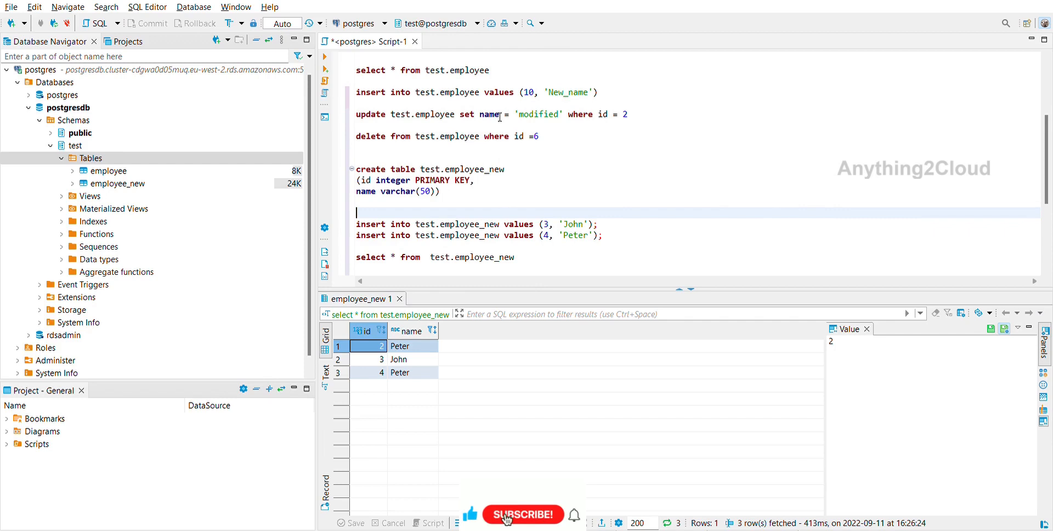
pyautogui.scroll(1, 488, 107)
pyautogui.click(502, 81)
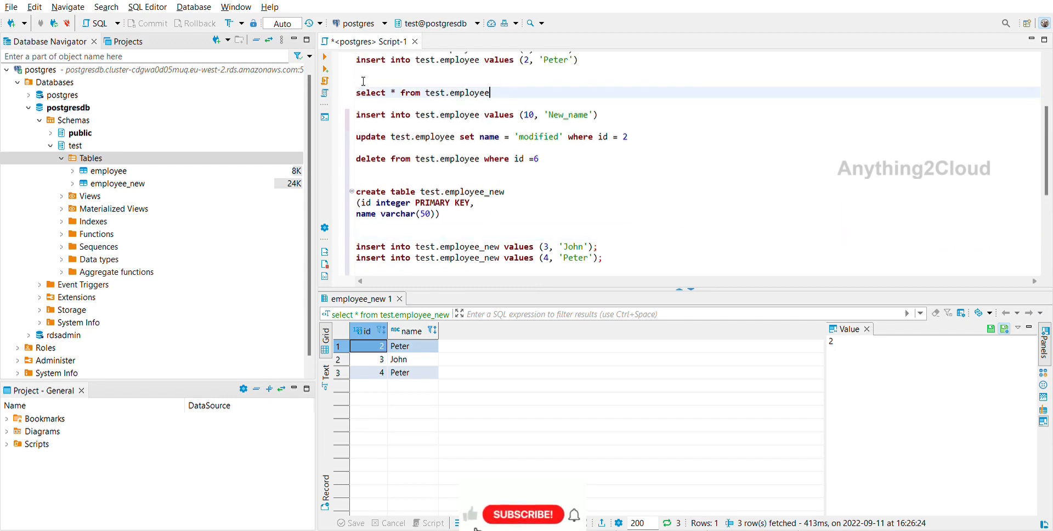
pyautogui.hotkey('shift', 'Home')
pyautogui.click(326, 55)
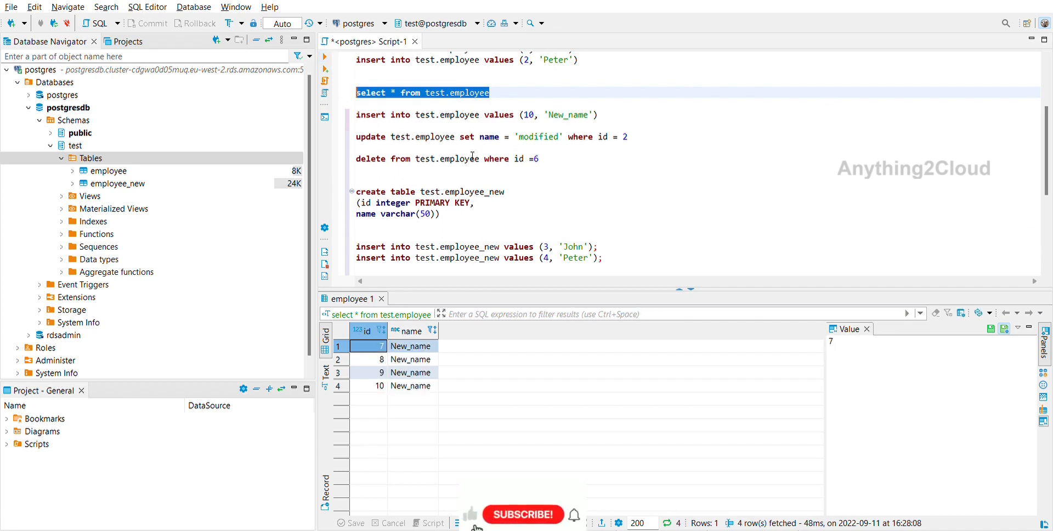
# Step: Review the create statement for test.employee_new with its primary key, and run select * from test.employee_new
pyautogui.scroll(-2, 473, 156)
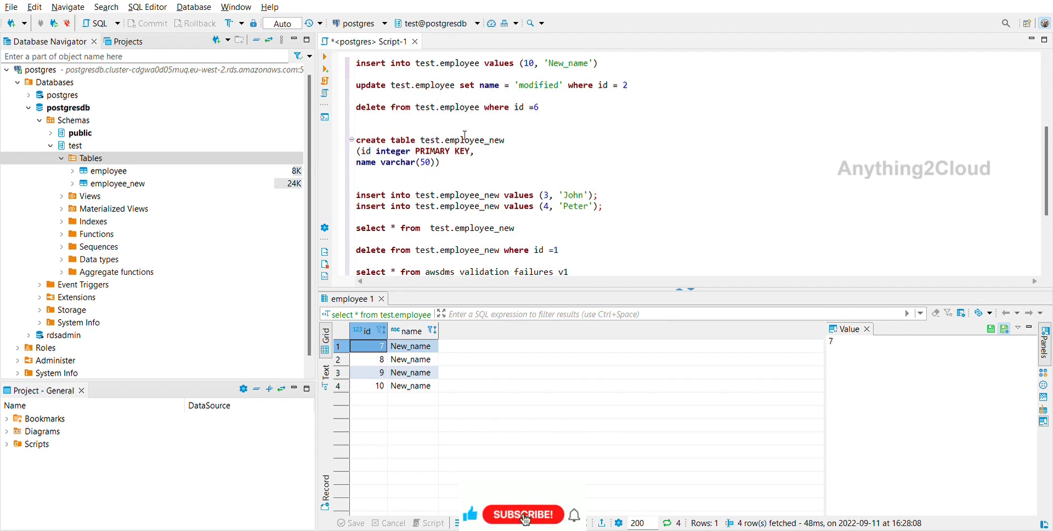
pyautogui.doubleClick(499, 132)
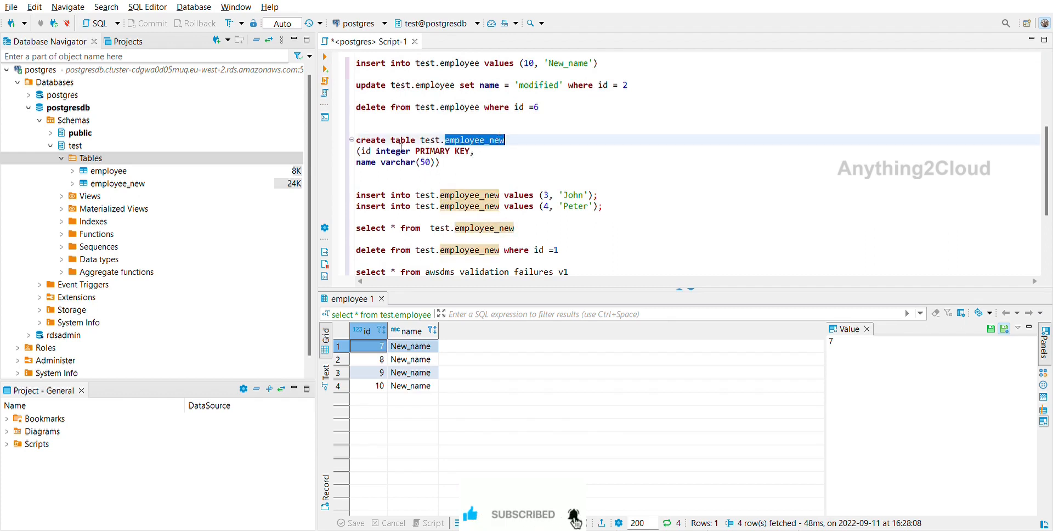
pyautogui.click(450, 150)
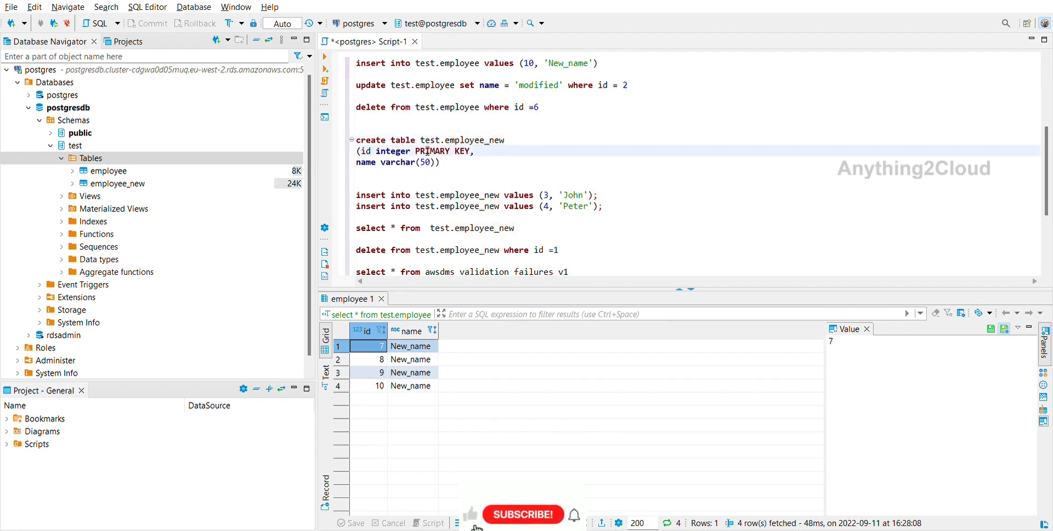
pyautogui.click(162, 182)
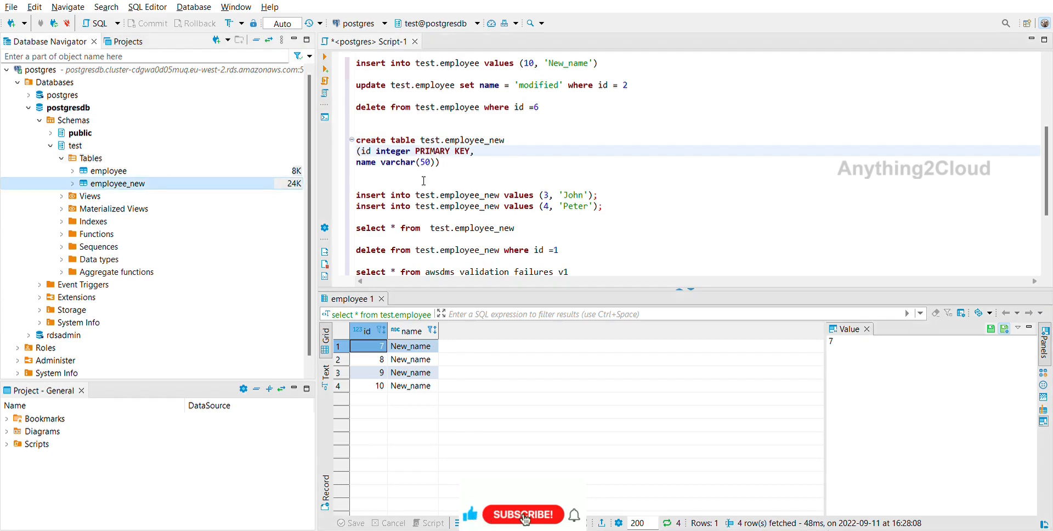
pyautogui.click(432, 194)
pyautogui.scroll(-1, 448, 220)
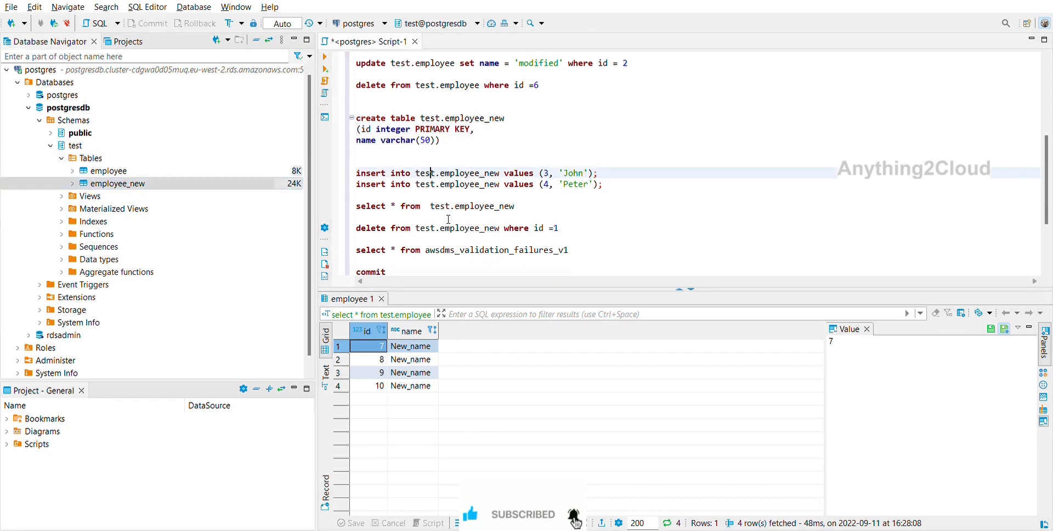
pyautogui.click(538, 216)
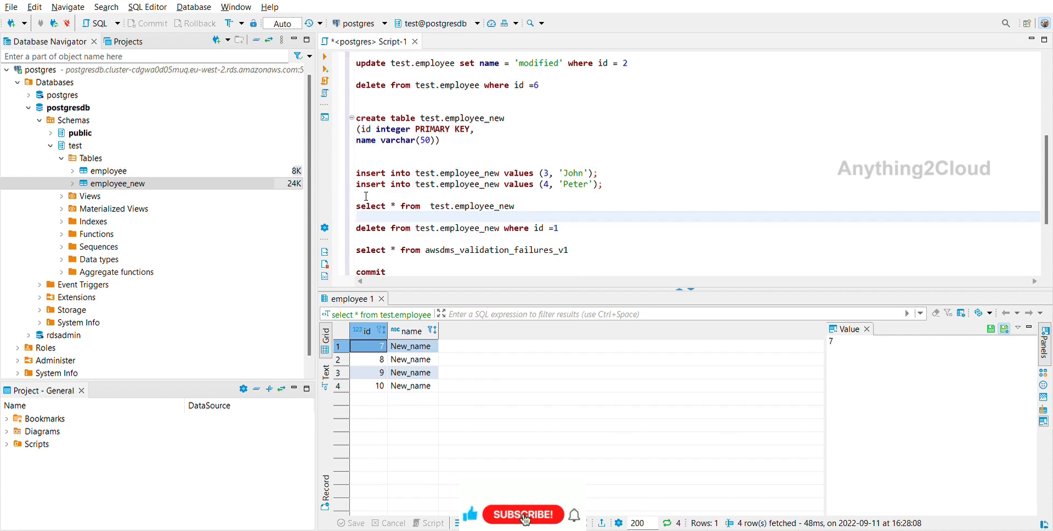
pyautogui.hotkey('shift', 'Up')
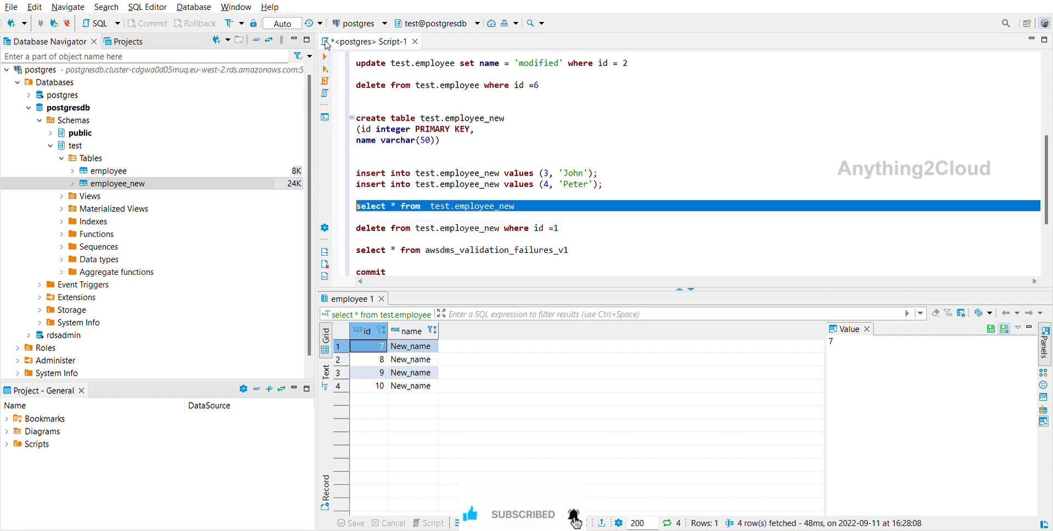
pyautogui.click(325, 56)
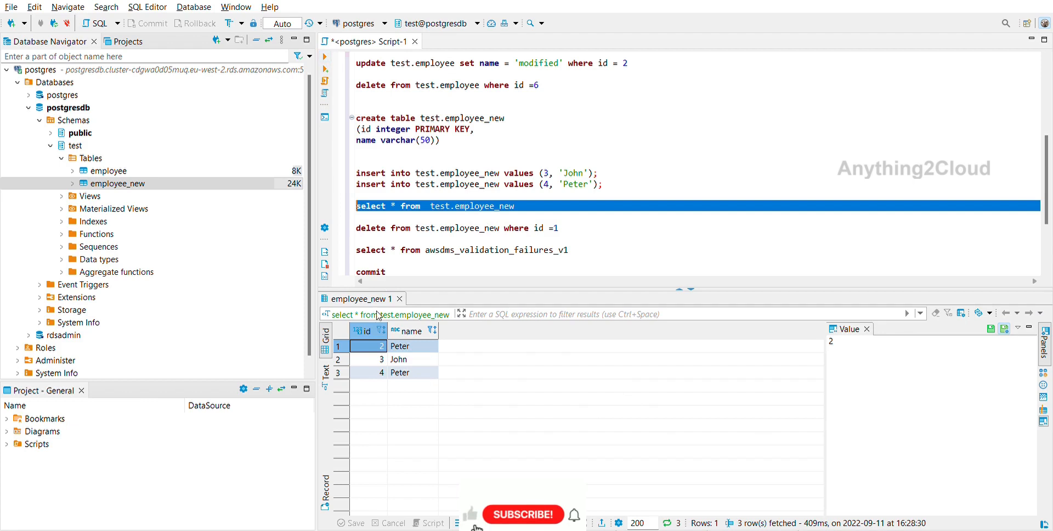
pyautogui.click(544, 235)
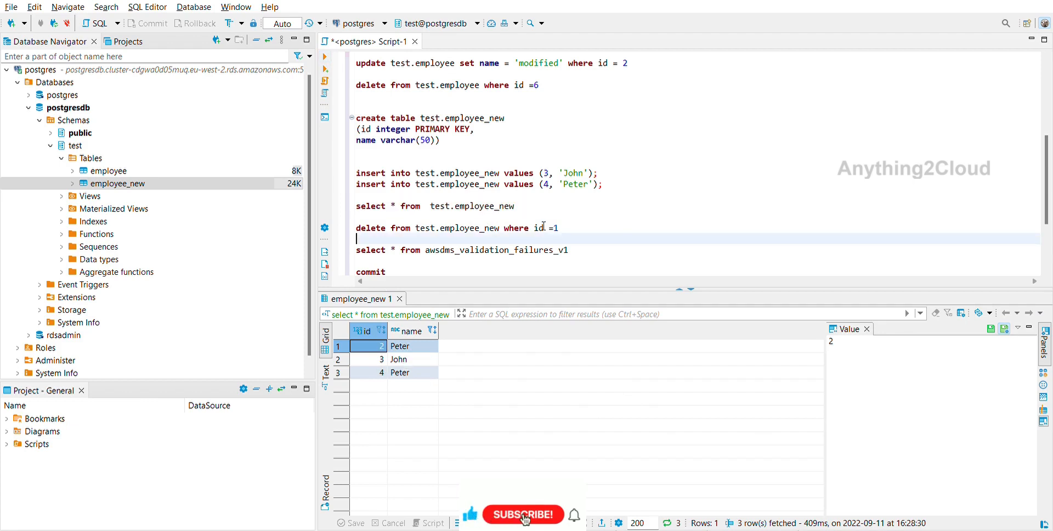
pyautogui.click(651, 219)
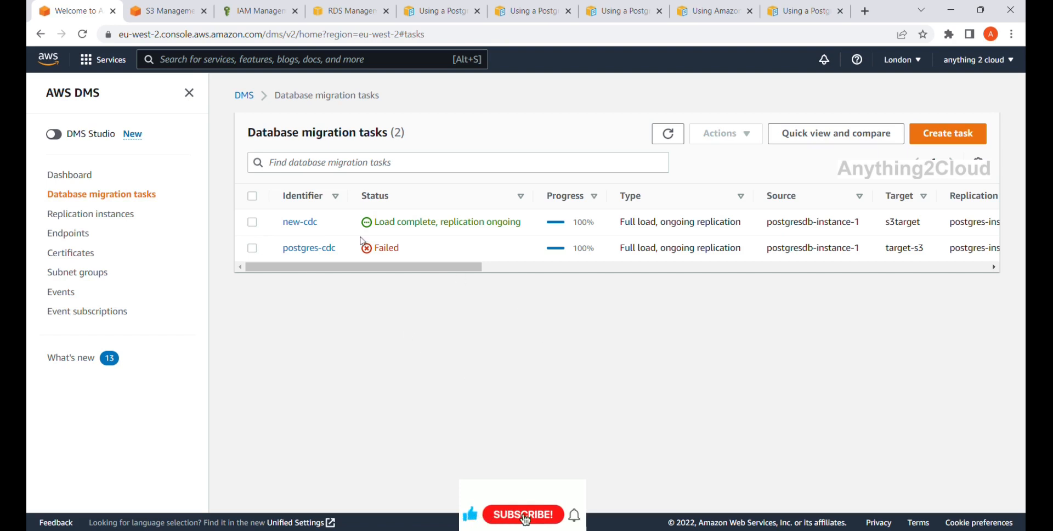
# Step: Switch to the AWS DMS console and open the new-cdc task's s3target endpoint and its test-cdc-postgres bucket
pyautogui.click(307, 229)
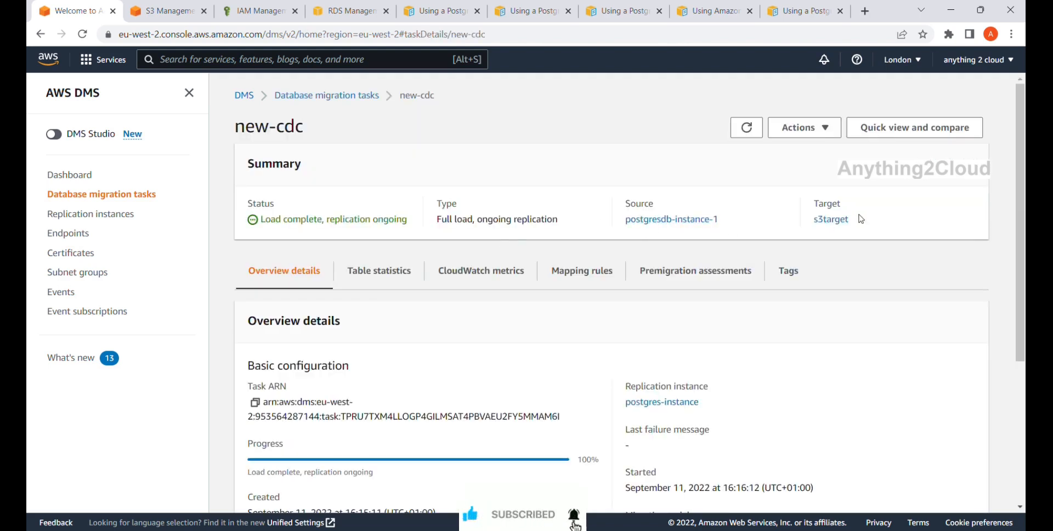
pyautogui.click(831, 219)
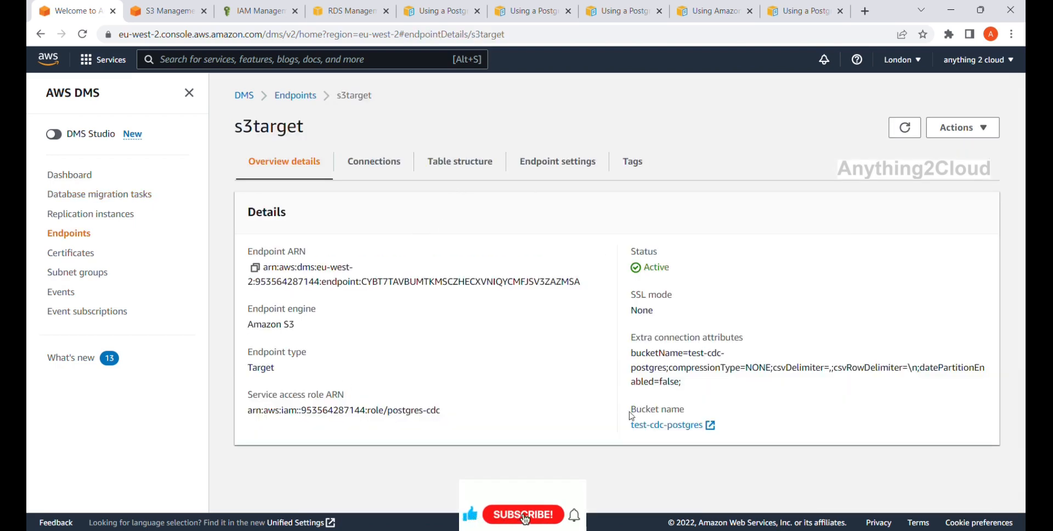
pyautogui.click(667, 430)
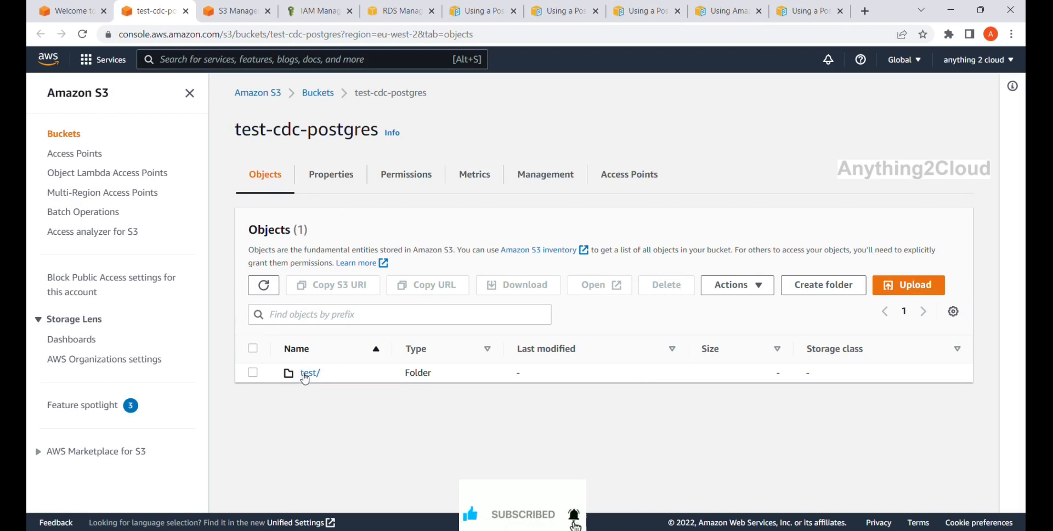
# Step: Permanently delete the test/ folder from the test-cdc-postgres bucket, confirming with "permanently delete", and leave the bucket
pyautogui.click(317, 378)
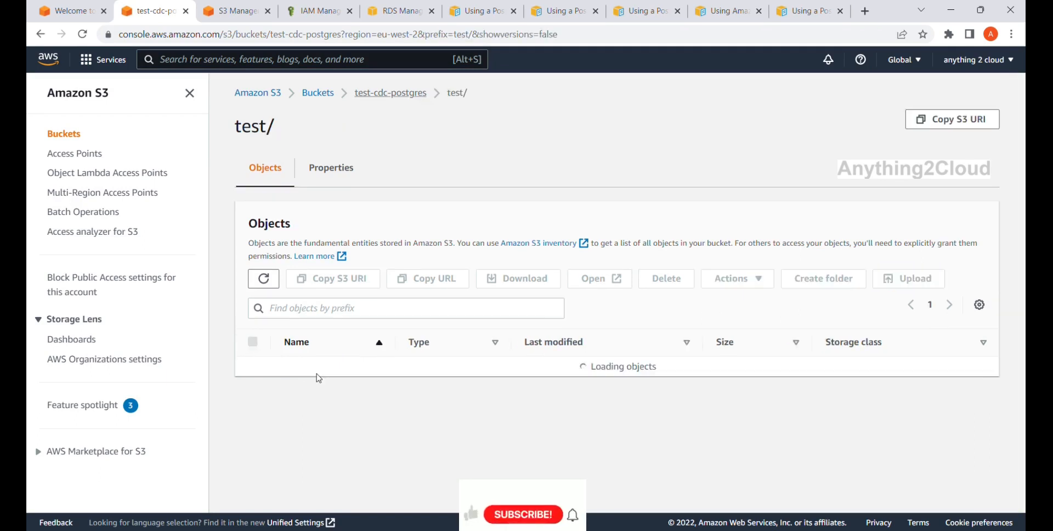
pyautogui.click(365, 93)
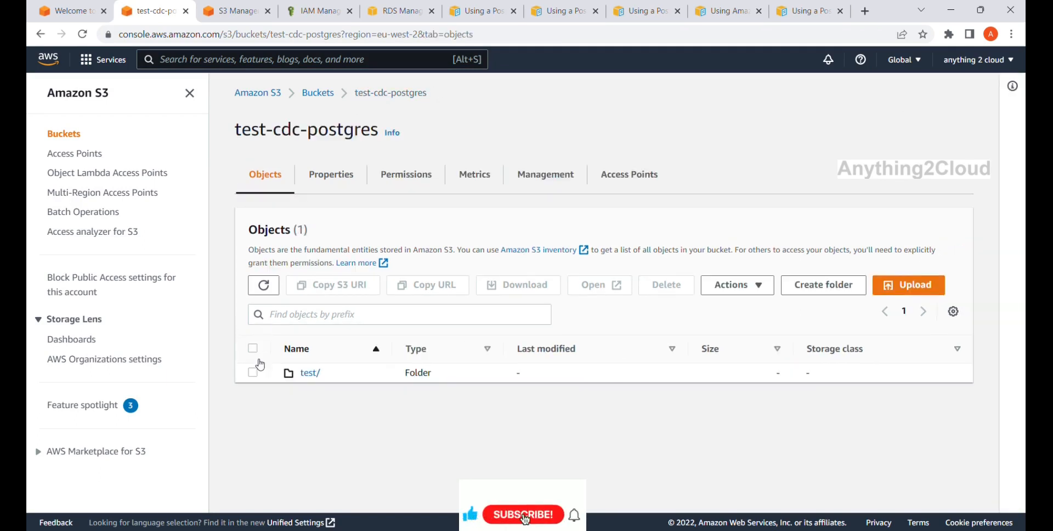
pyautogui.click(254, 373)
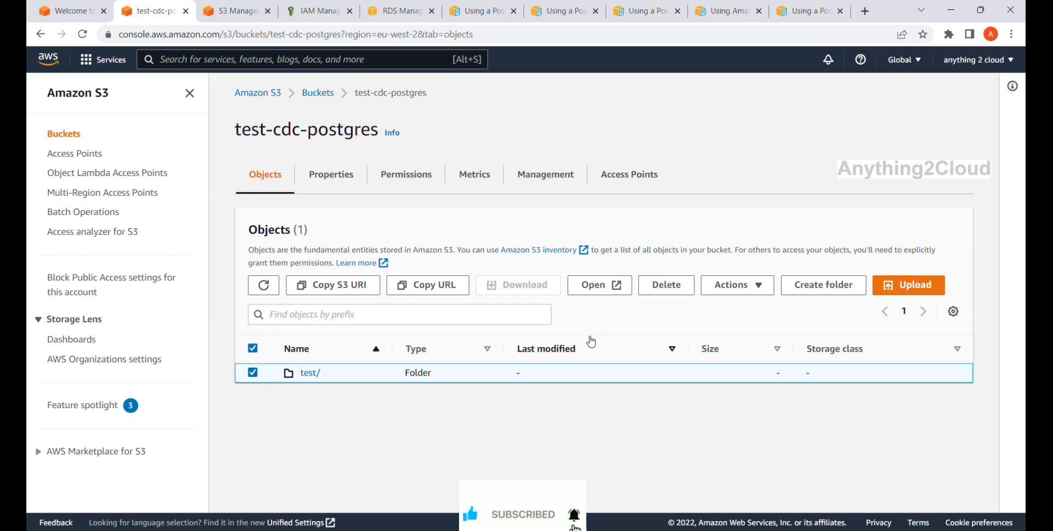
pyautogui.click(683, 289)
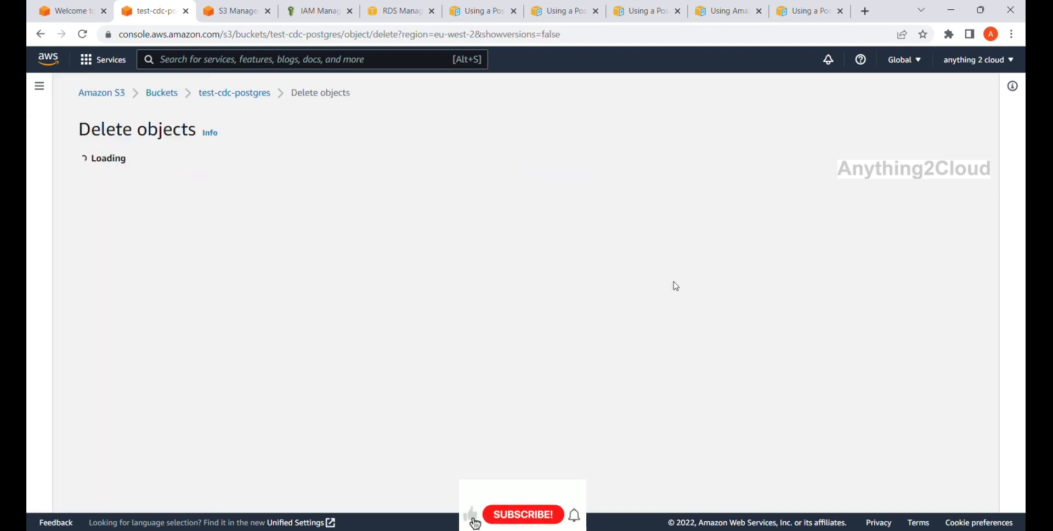
pyautogui.scroll(-1, 482, 336)
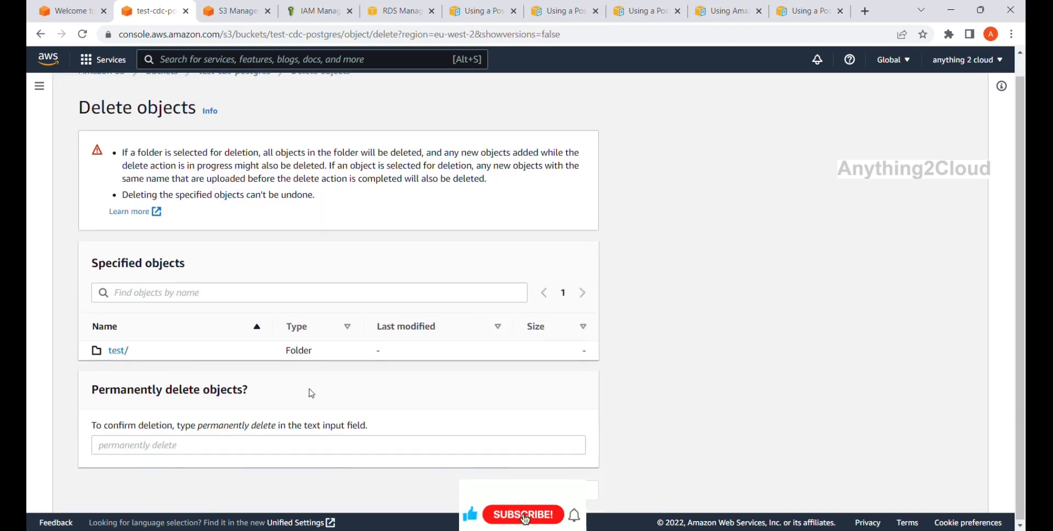
pyautogui.doubleClick(233, 426)
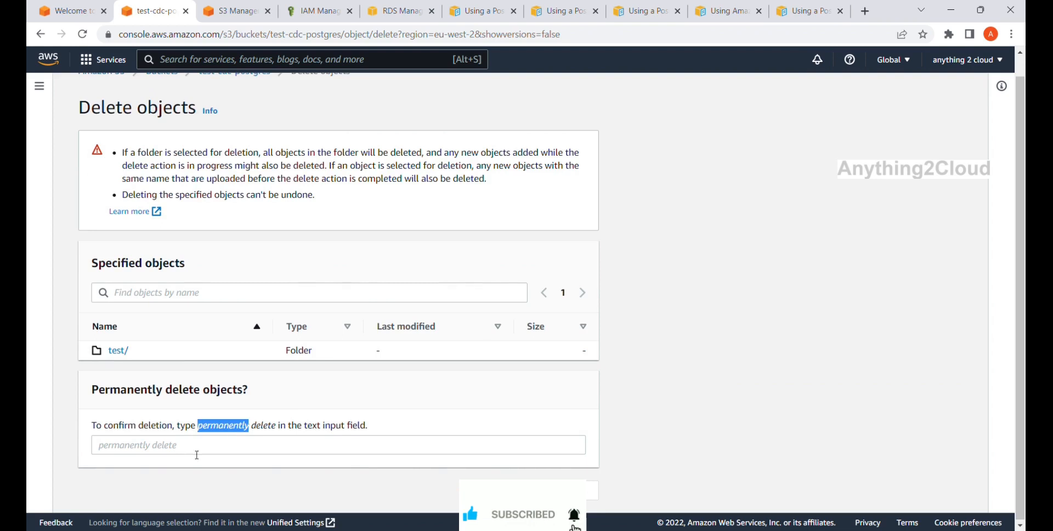
pyautogui.click(174, 450)
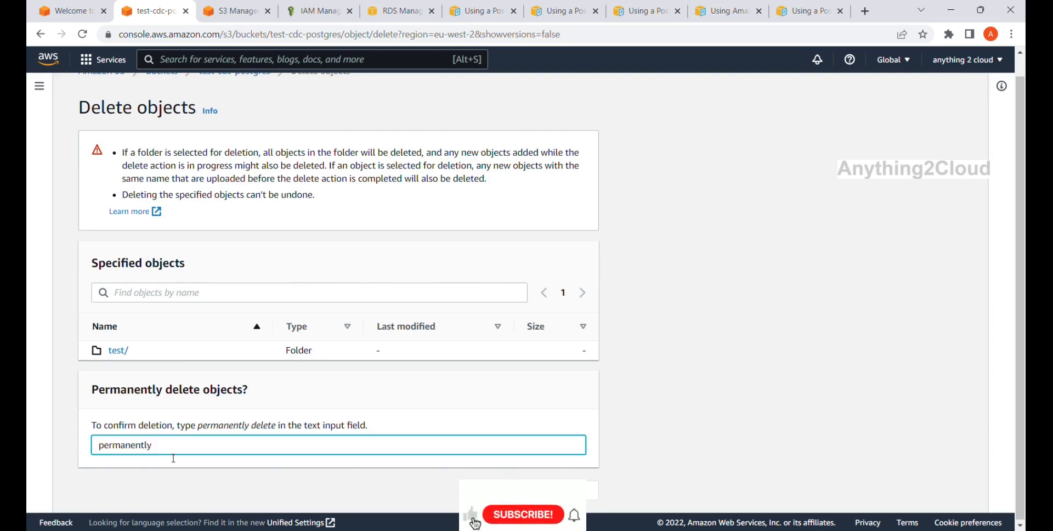
pyautogui.write('te')
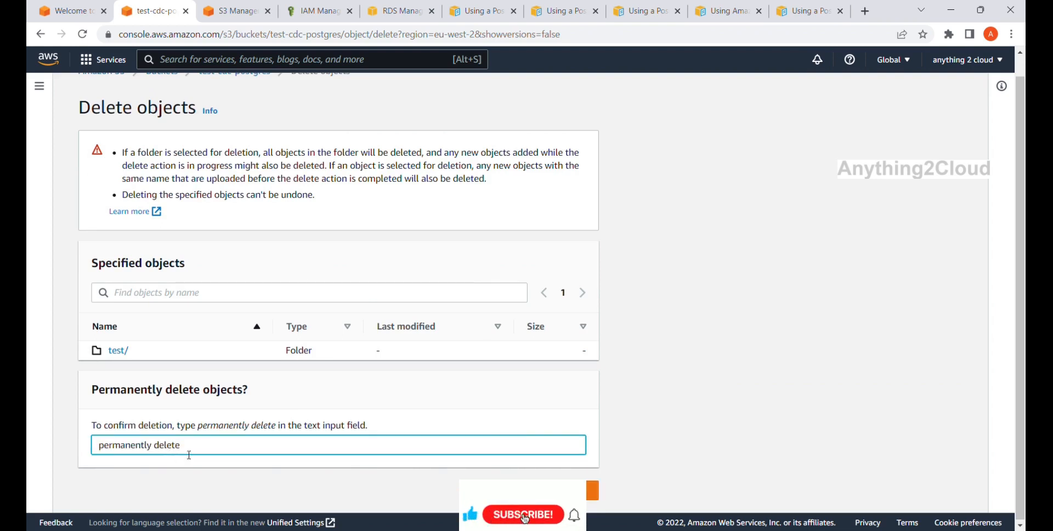
pyautogui.click(571, 490)
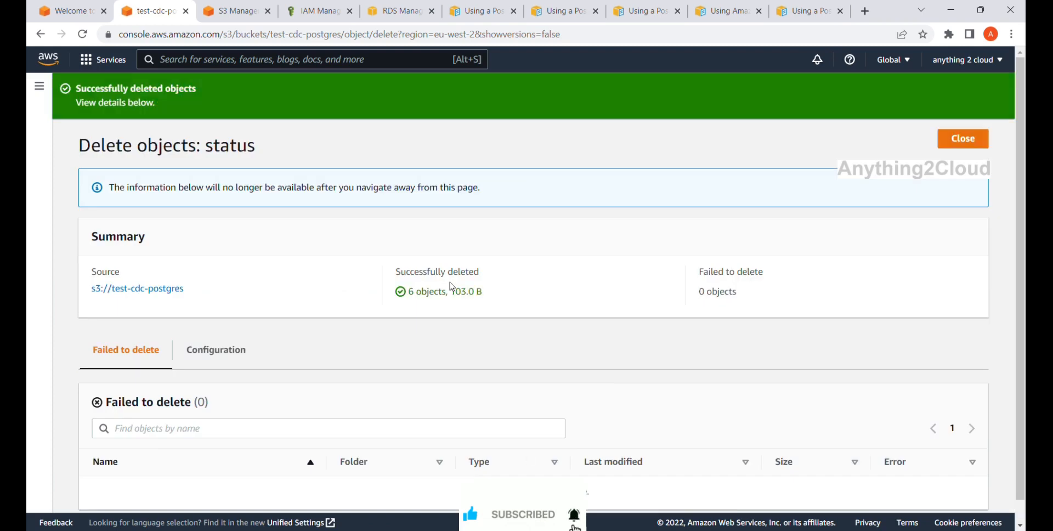
pyautogui.click(966, 143)
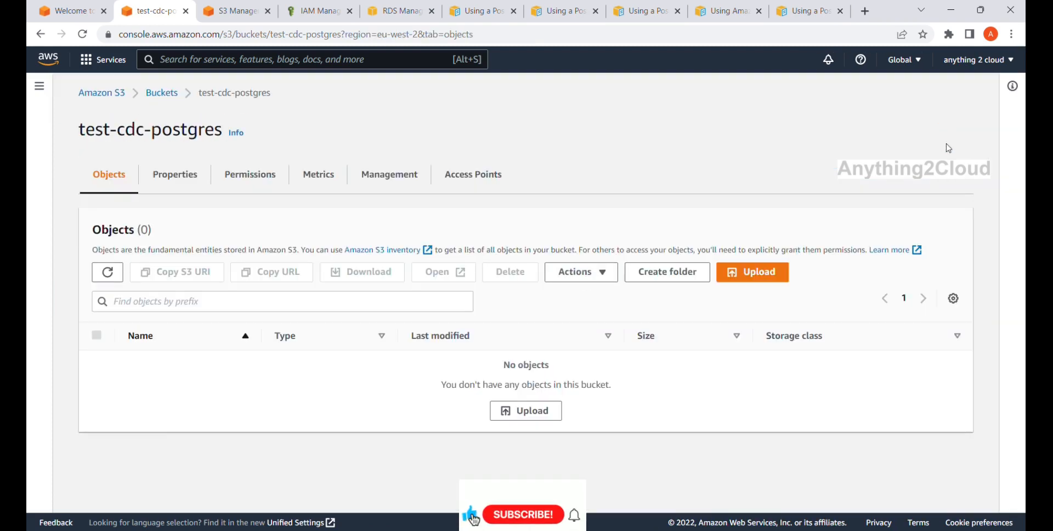
pyautogui.click(165, 94)
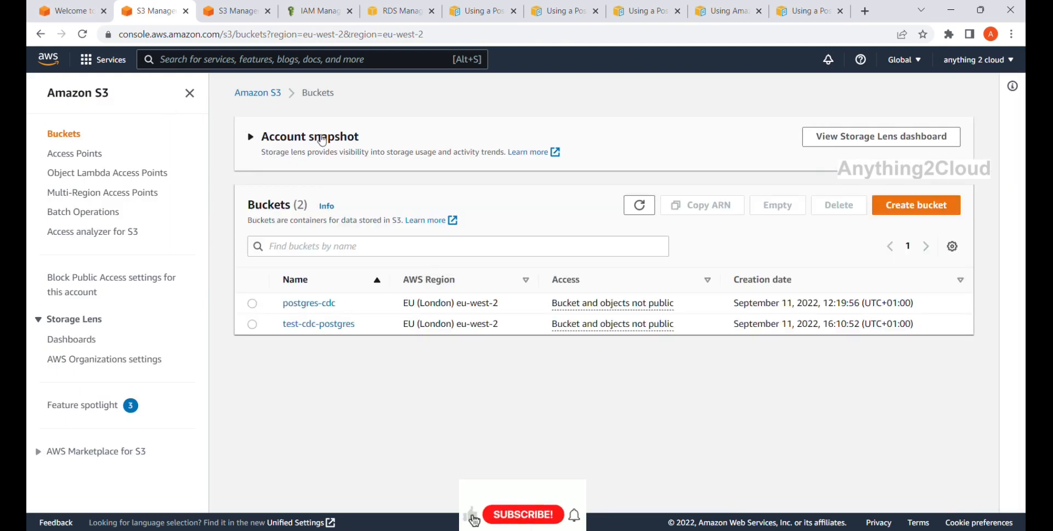
pyautogui.click(271, 92)
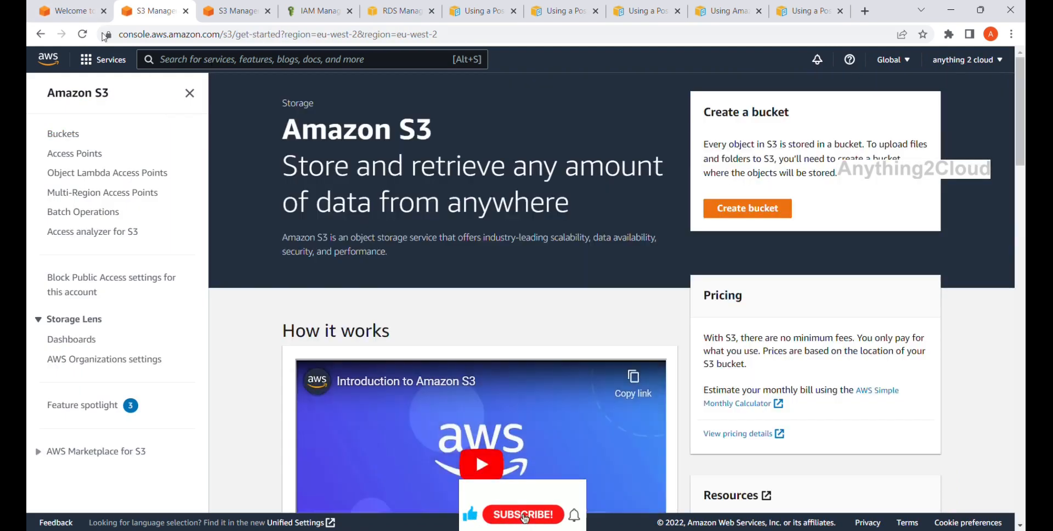
# Step: Switch to the AWS DMS console, stop the new-cdc database migration task, and refresh the task list
pyautogui.click(66, 10)
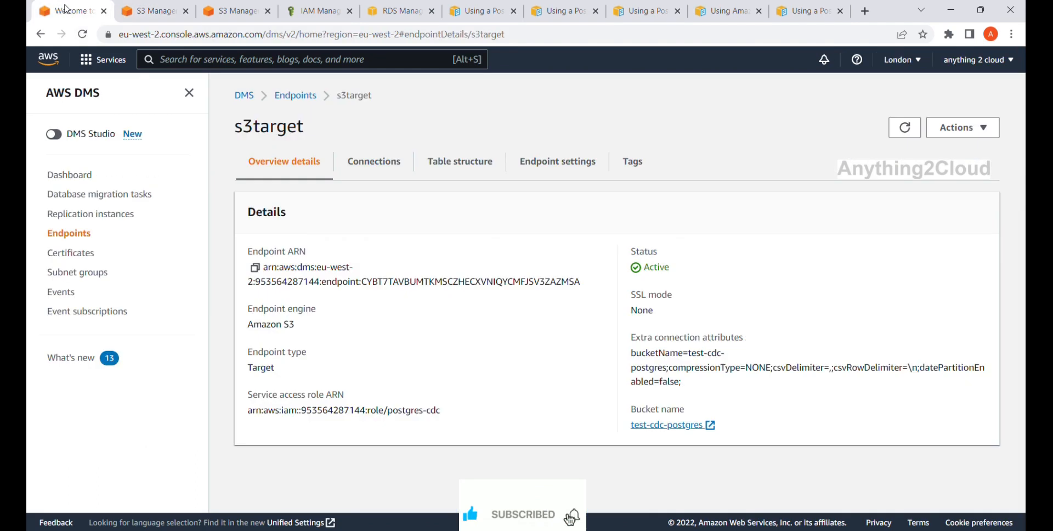
pyautogui.click(296, 95)
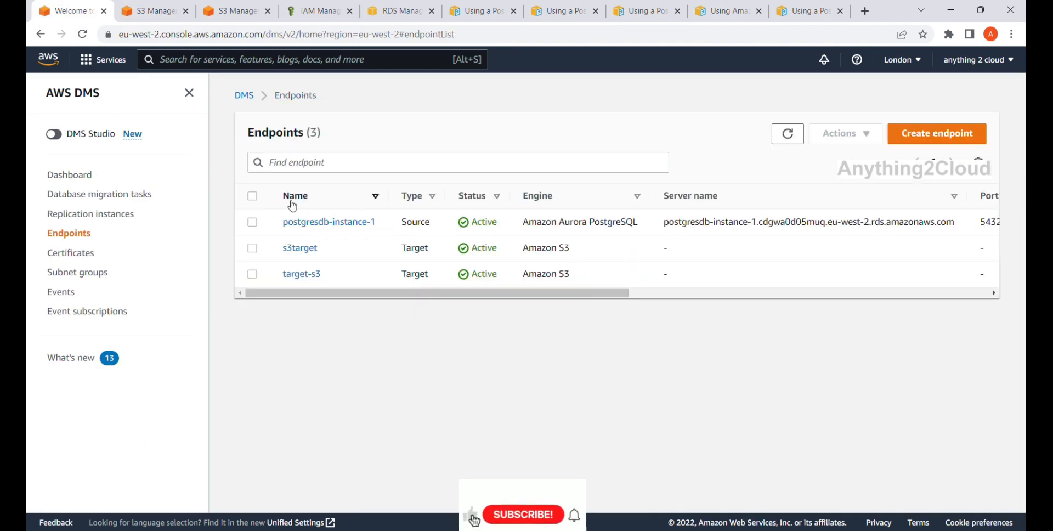
pyautogui.click(116, 193)
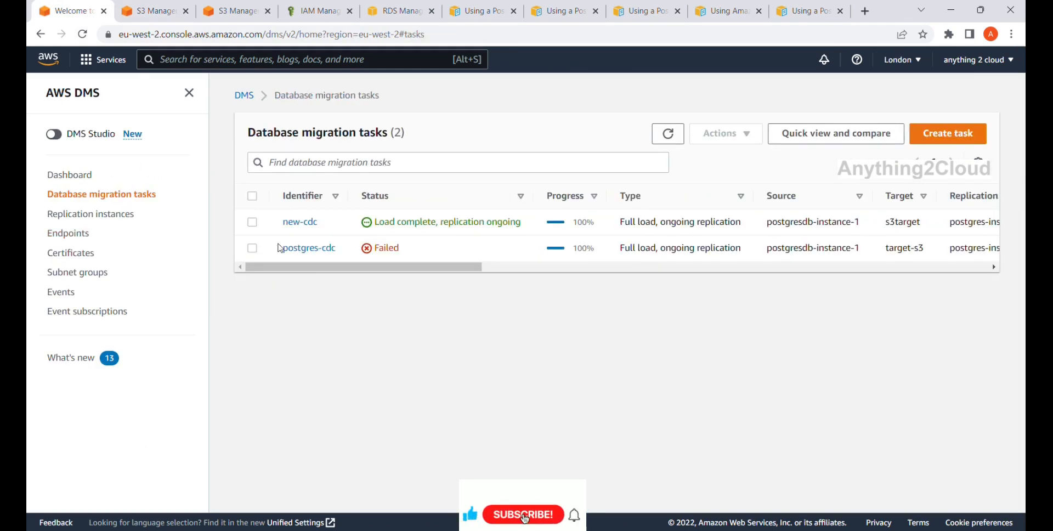
pyautogui.click(252, 222)
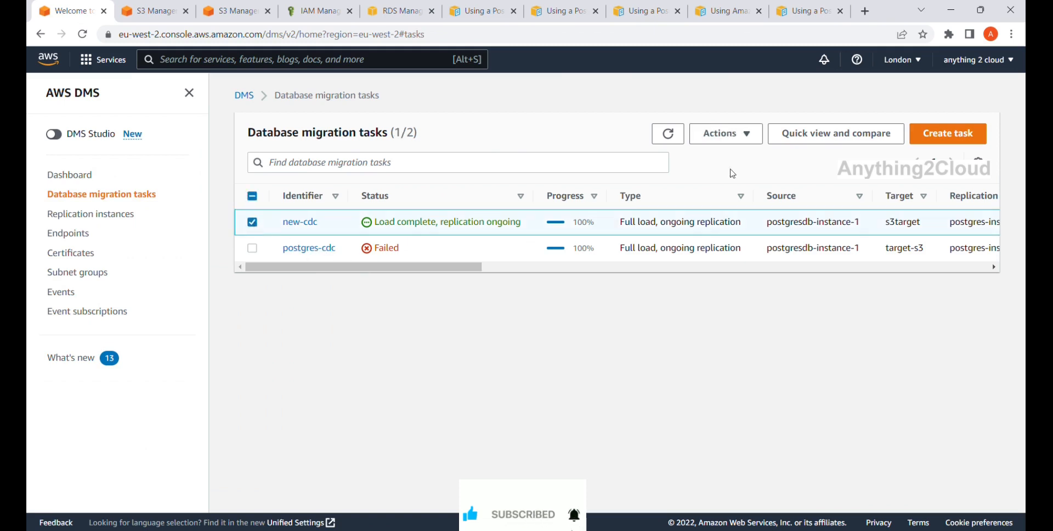
pyautogui.click(744, 135)
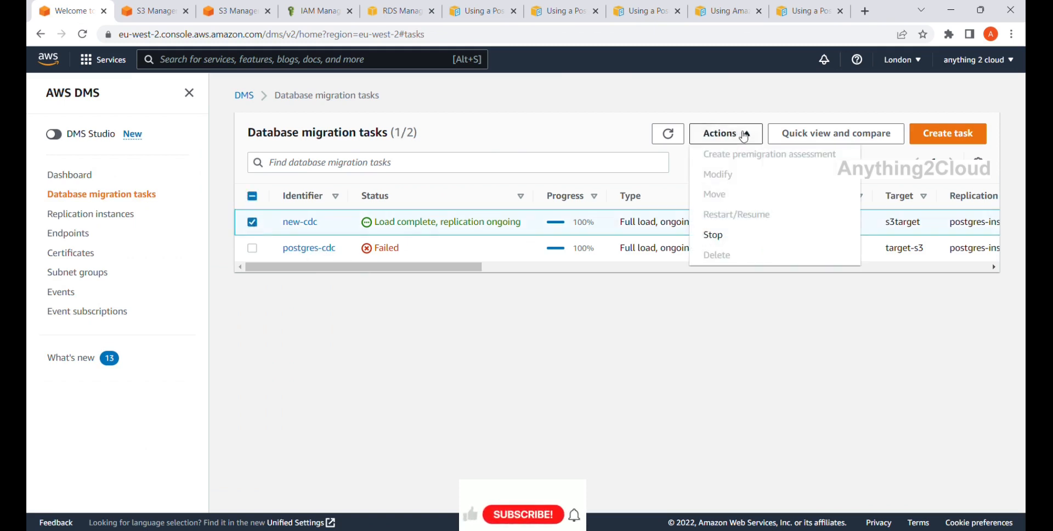
pyautogui.click(729, 235)
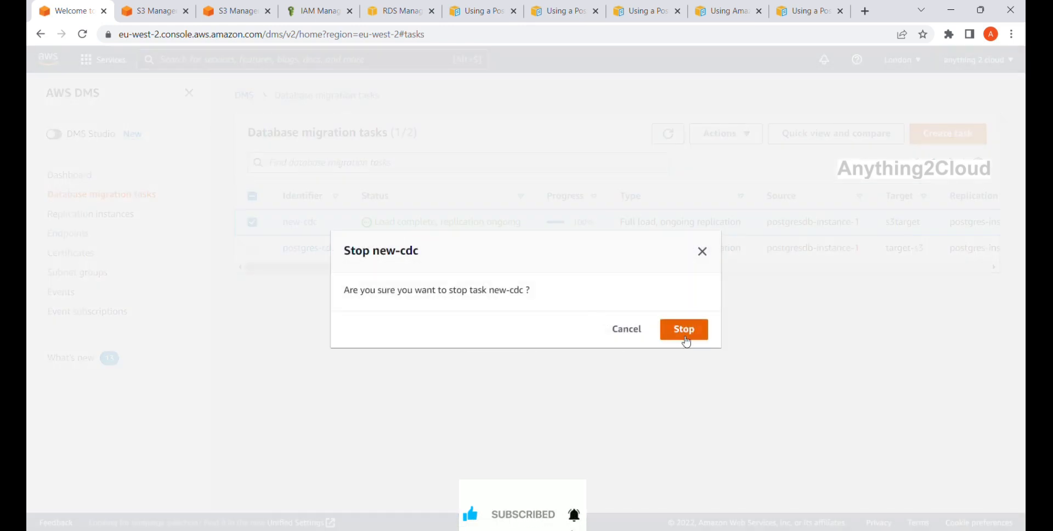
pyautogui.click(685, 330)
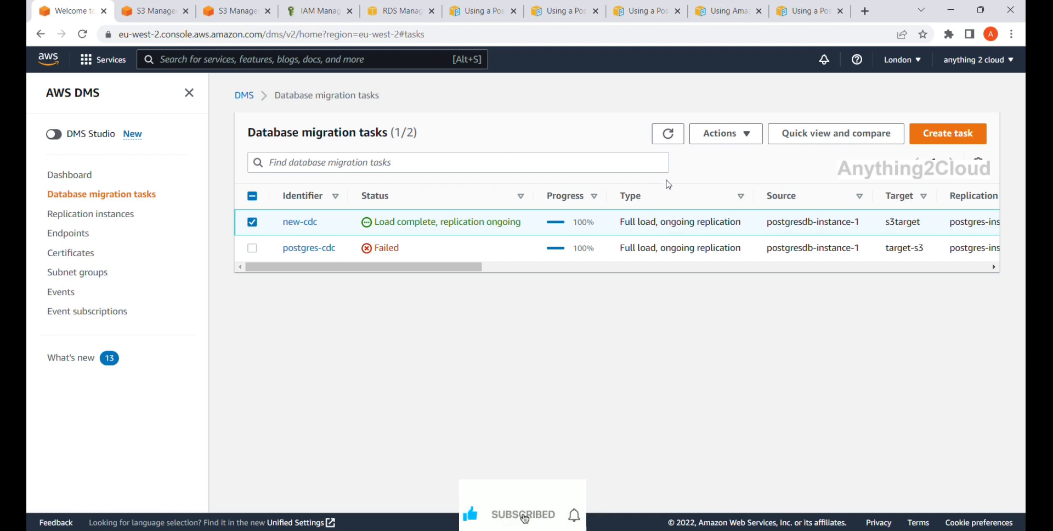
pyautogui.click(669, 134)
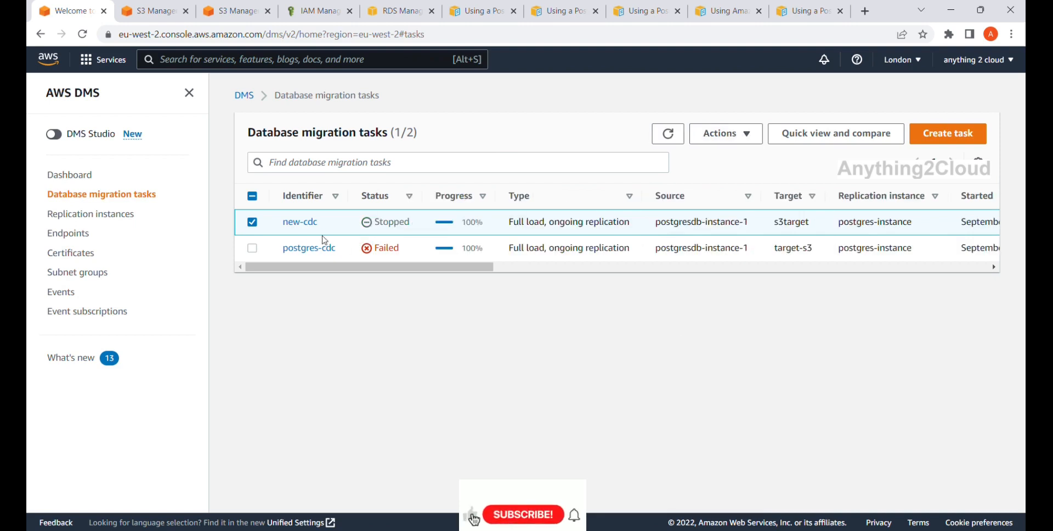
# Step: Start the new-cdc task again with Restart/Resume, accepting the target data overwrite, and refresh its status
pyautogui.click(749, 135)
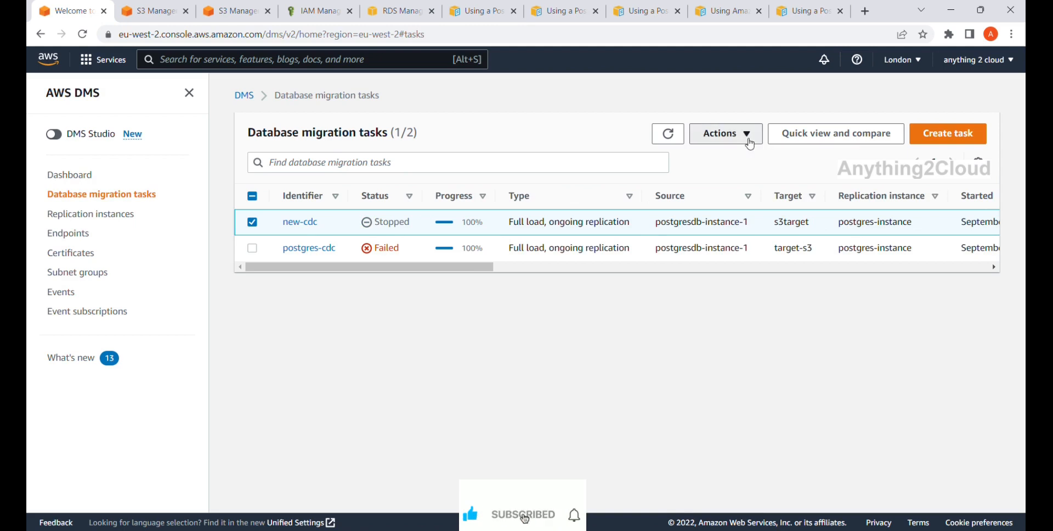
pyautogui.click(742, 214)
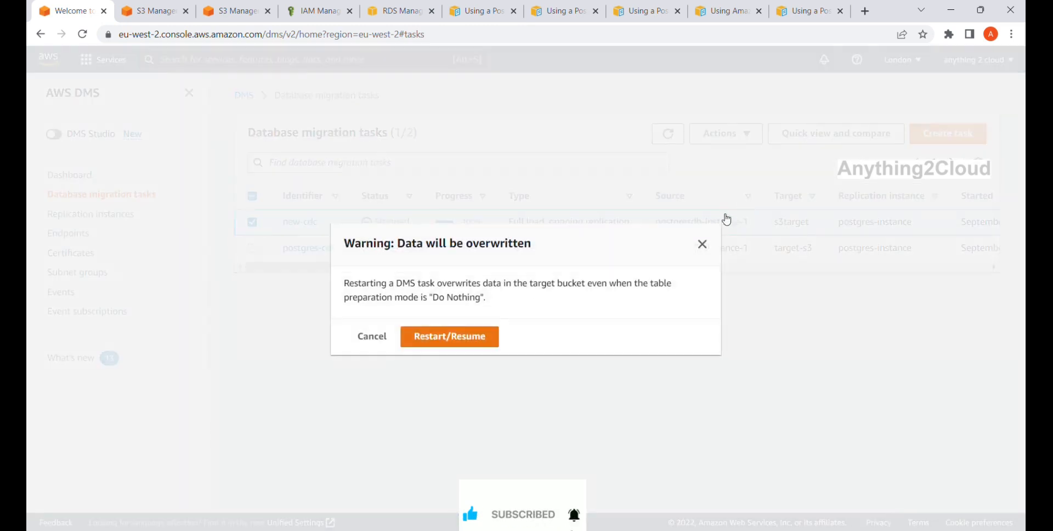
pyautogui.click(434, 344)
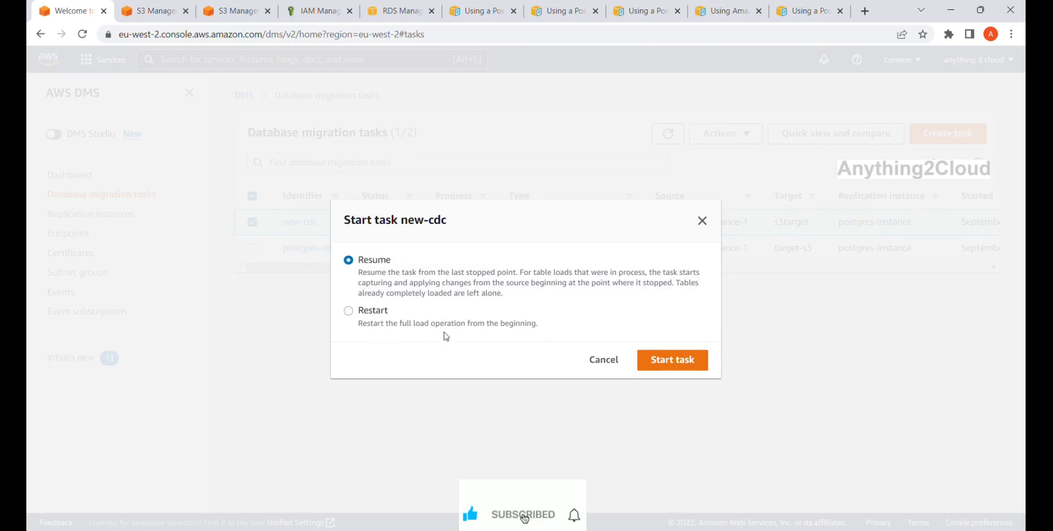
pyautogui.click(663, 364)
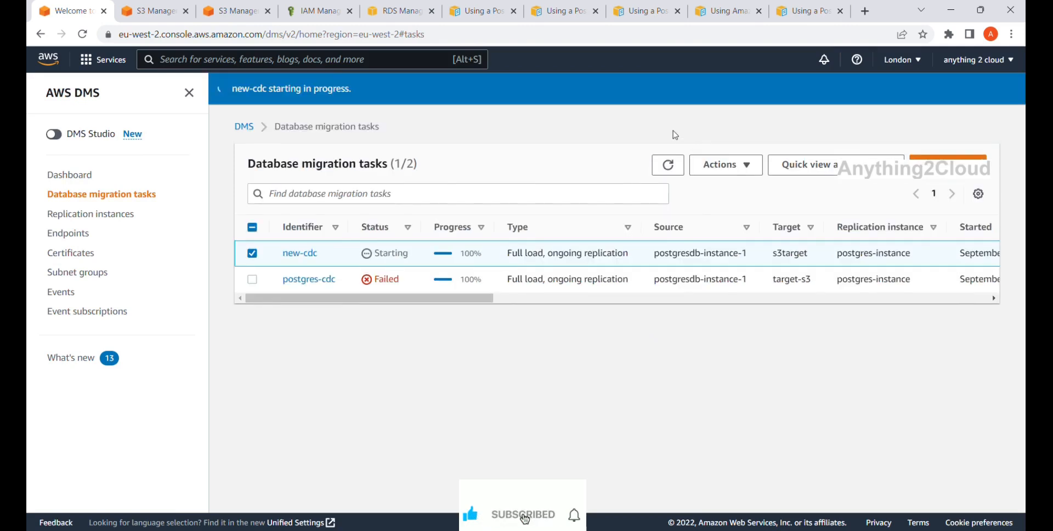
pyautogui.click(668, 168)
# Step: Open the new-cdc task's table statistics and refresh them to check the load state of test.employee and test.employee_new
pyautogui.click(304, 253)
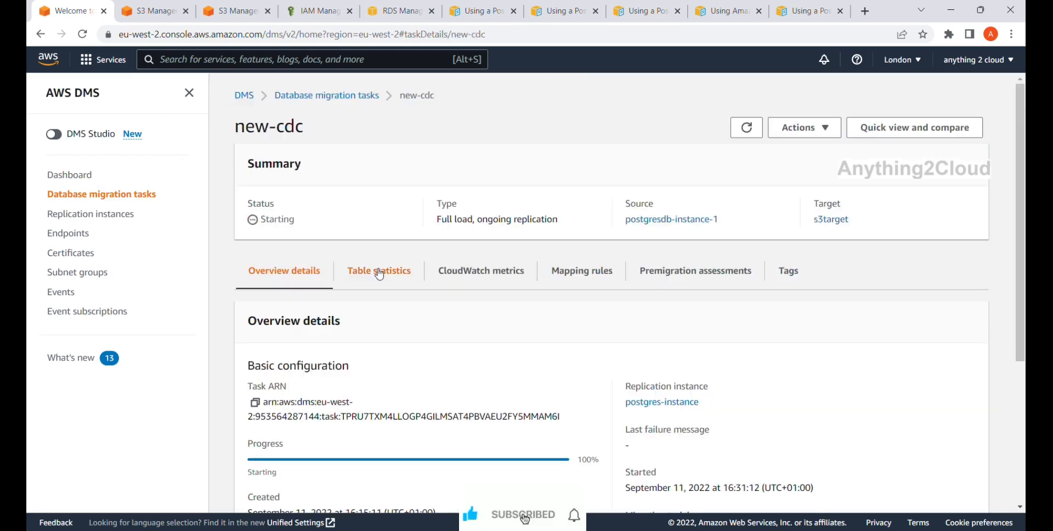
pyautogui.click(378, 272)
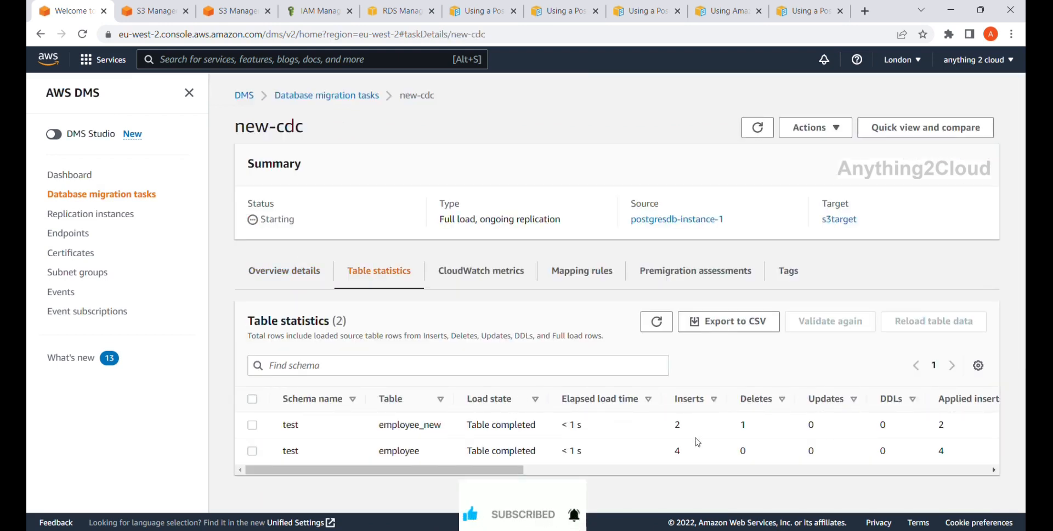
pyautogui.click(660, 323)
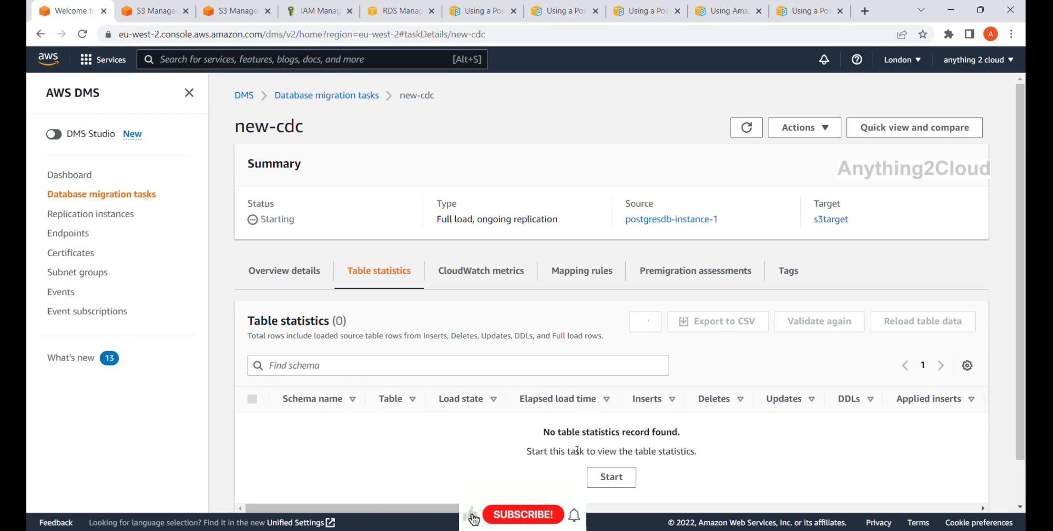
pyautogui.click(643, 331)
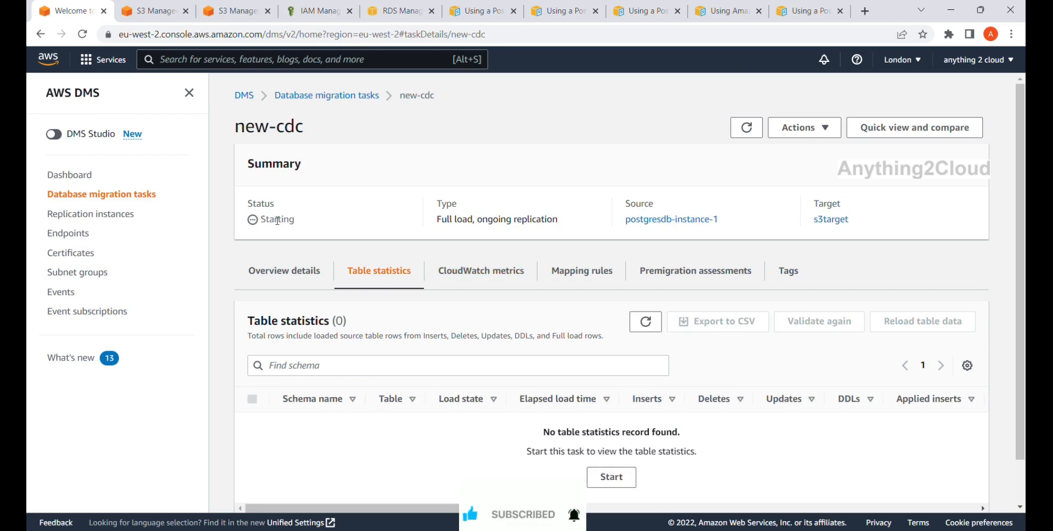
pyautogui.click(639, 327)
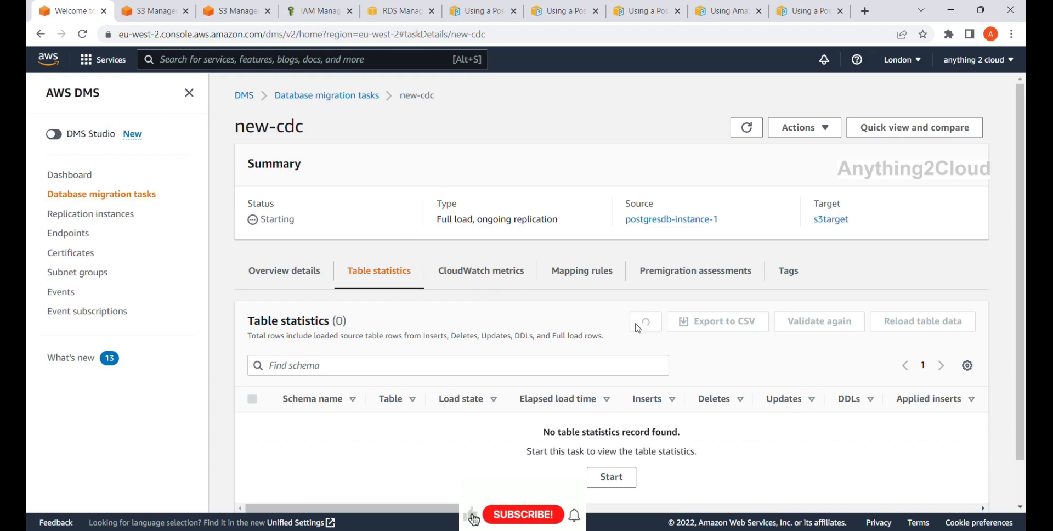
pyautogui.click(358, 97)
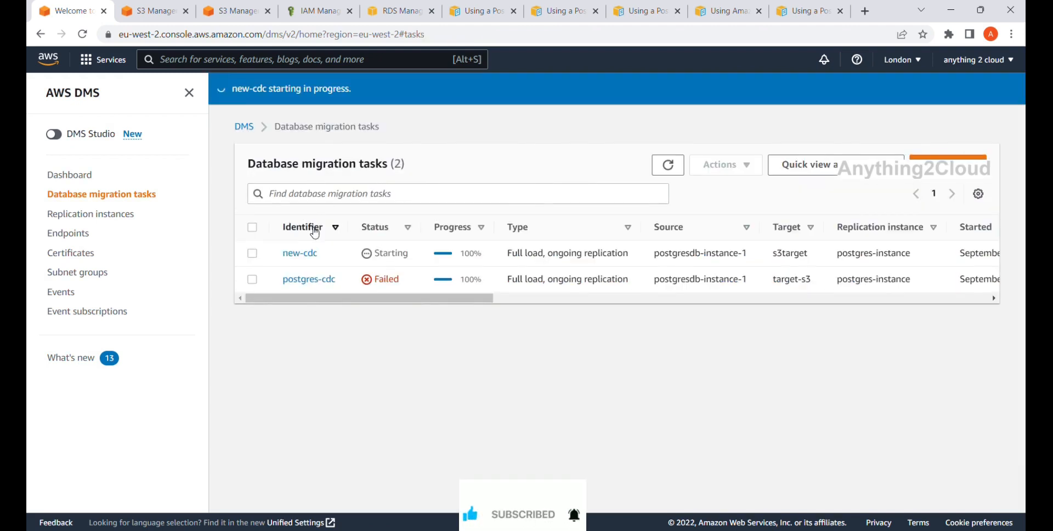
pyautogui.click(310, 255)
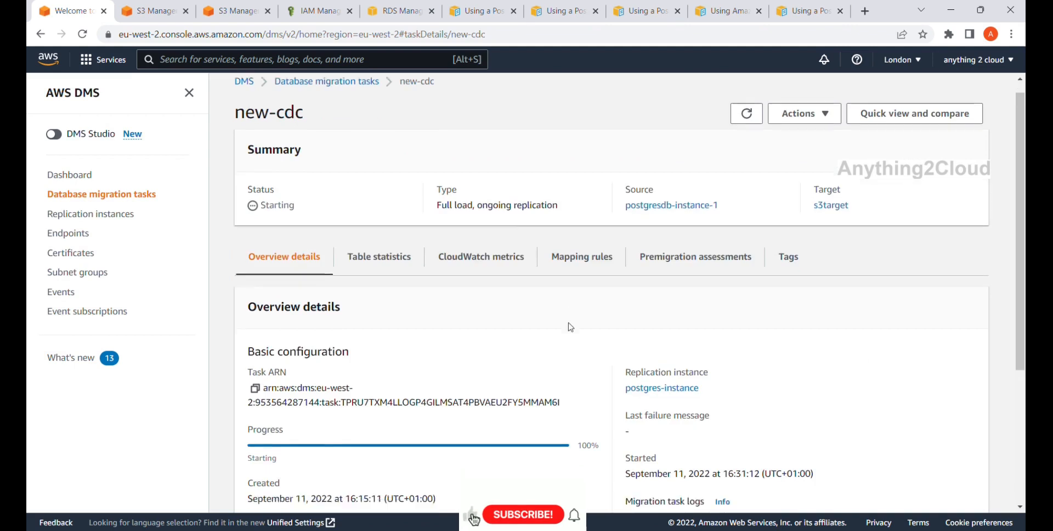
pyautogui.scroll(-1, 567, 327)
pyautogui.click(410, 241)
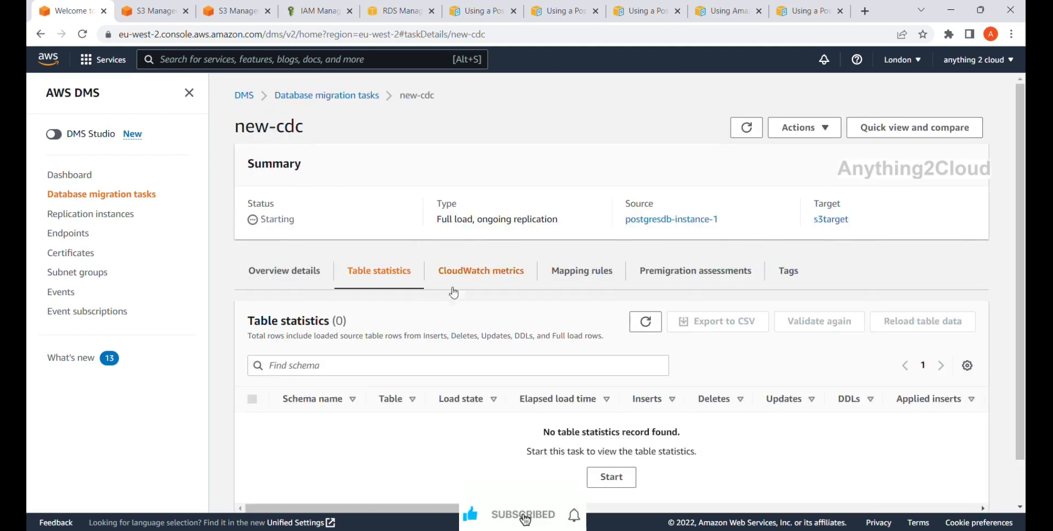
pyautogui.click(644, 326)
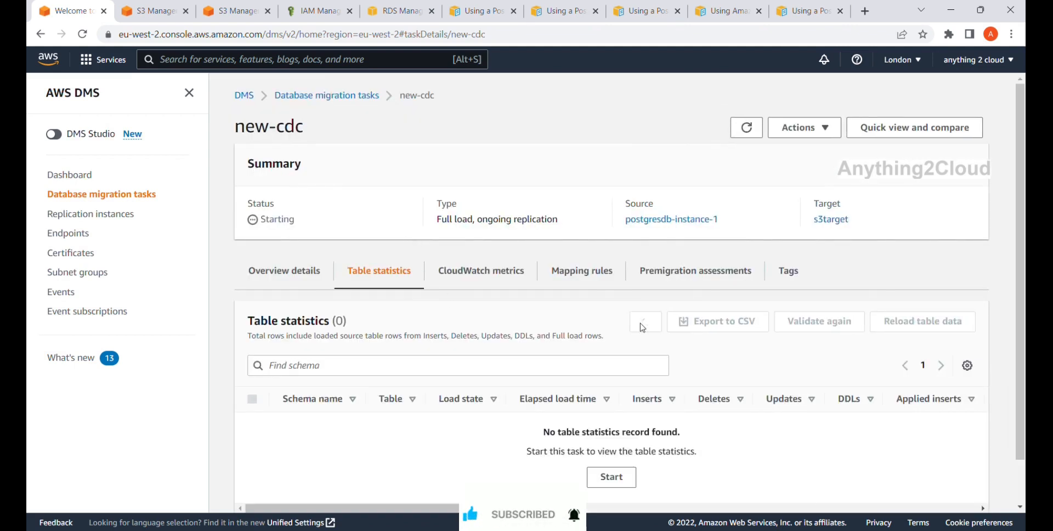
pyautogui.click(644, 323)
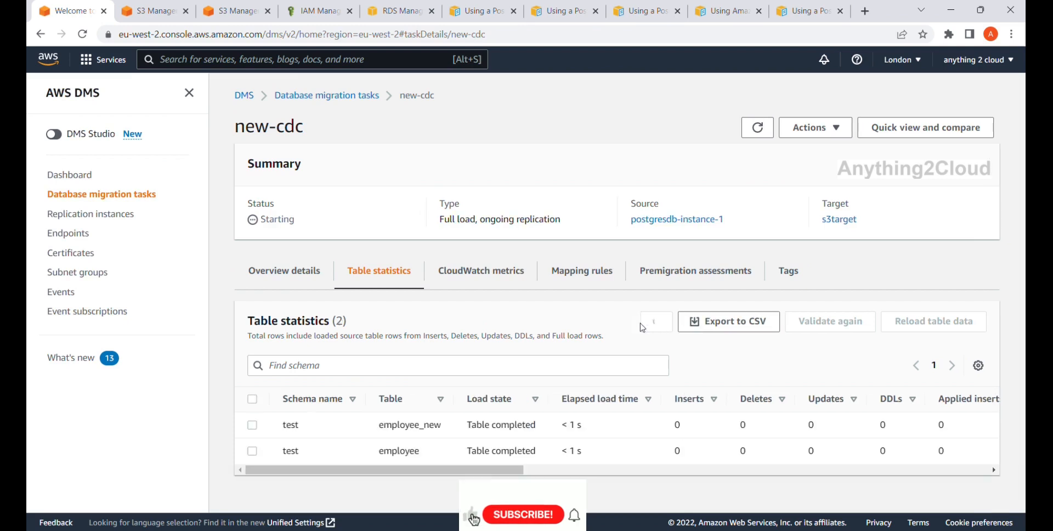
pyautogui.moveTo(495, 475)
pyautogui.mouseDown()
pyautogui.moveTo(696, 491)
pyautogui.moveTo(732, 476)
pyautogui.moveTo(512, 476)
pyautogui.mouseUp()
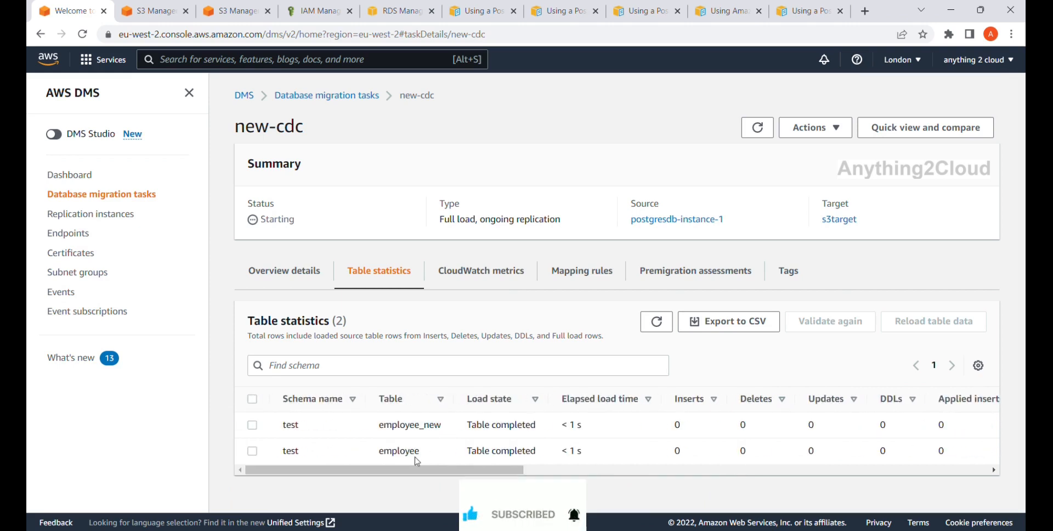
# Step: Review the new-cdc task's overview details and table statistics, and return to the list of database migration tasks
pyautogui.moveTo(411, 469); pyautogui.dragTo(366, 309)
pyautogui.click(288, 265)
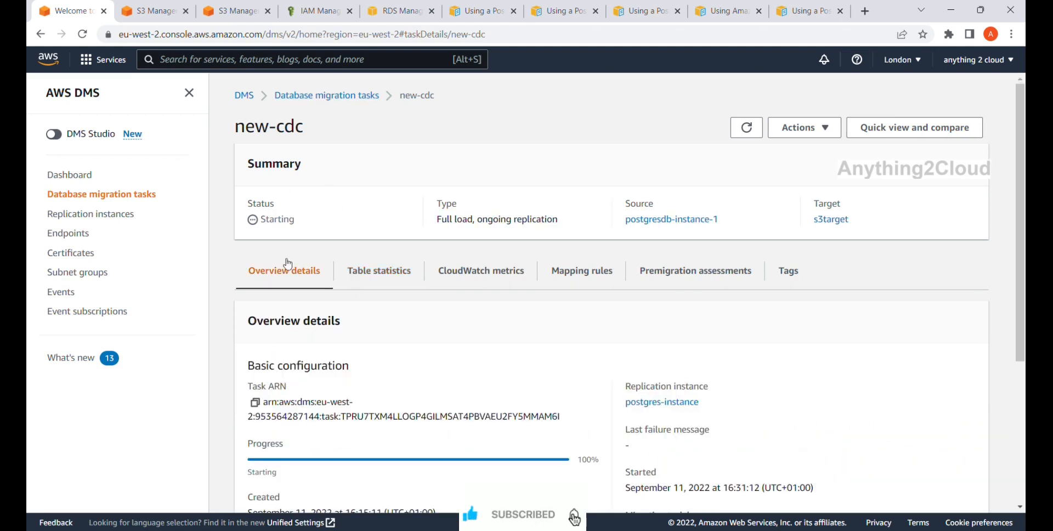
pyautogui.click(380, 277)
pyautogui.moveTo(422, 473); pyautogui.dragTo(449, 463)
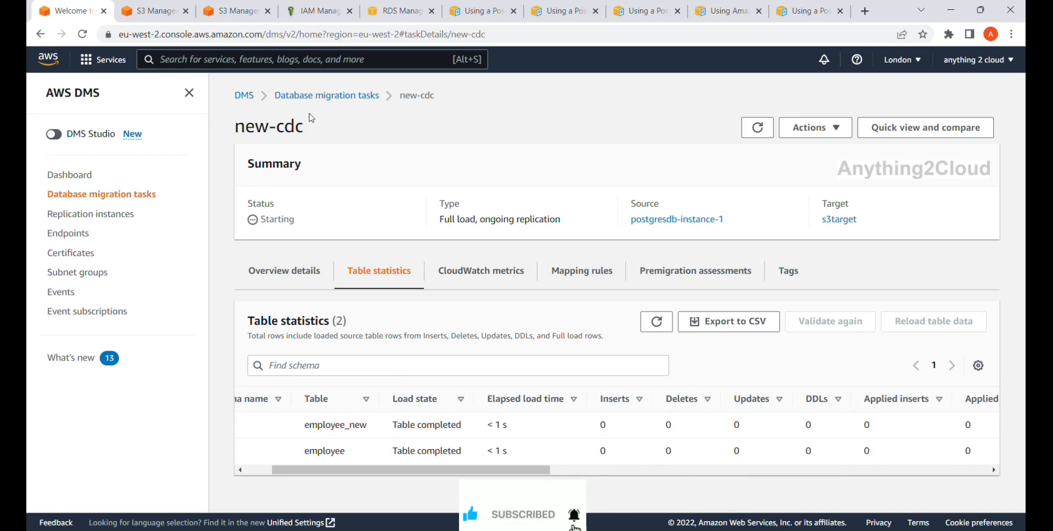
pyautogui.click(324, 96)
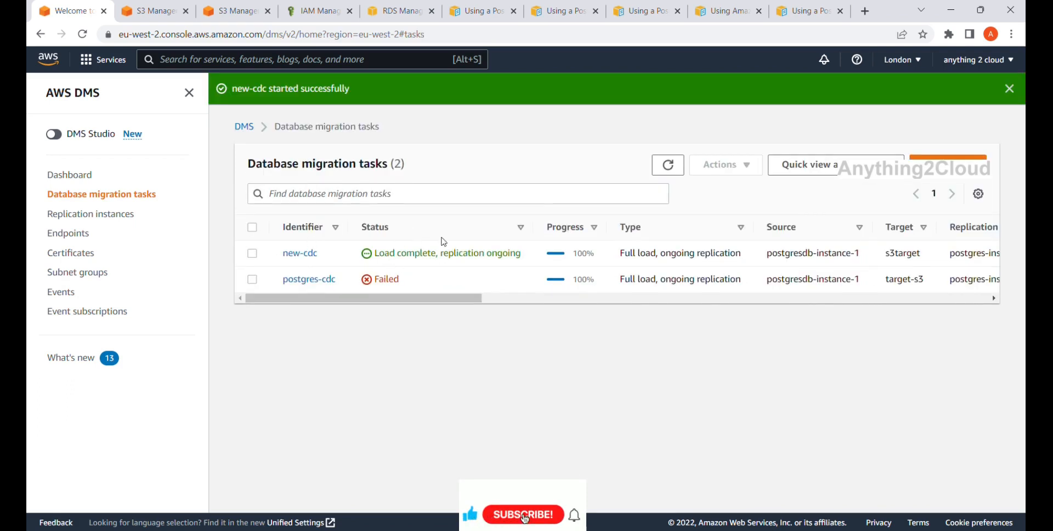
# Step: Switch to the Amazon S3 console, look in the postgres-cdc bucket's test/ folder, and return to the bucket list
pyautogui.click(141, 8)
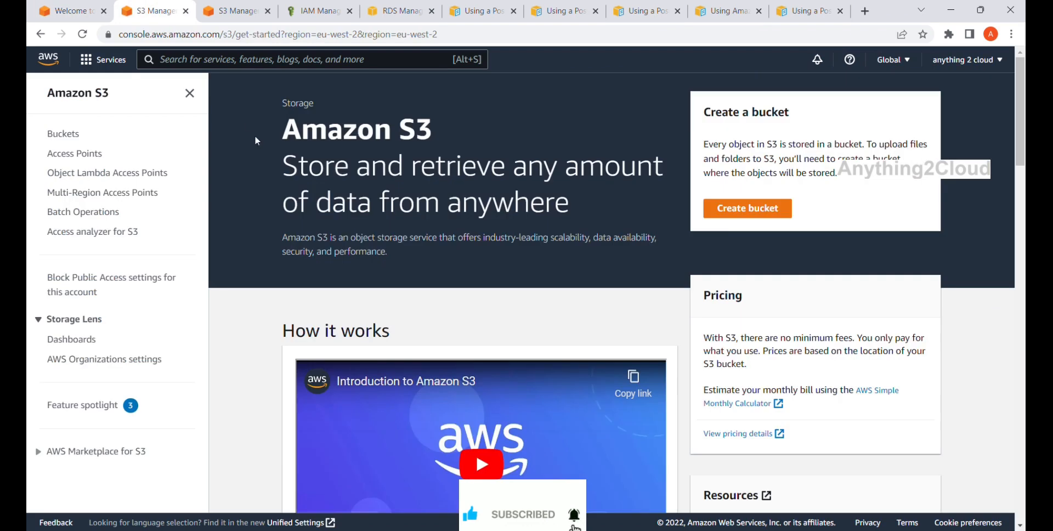
pyautogui.click(67, 136)
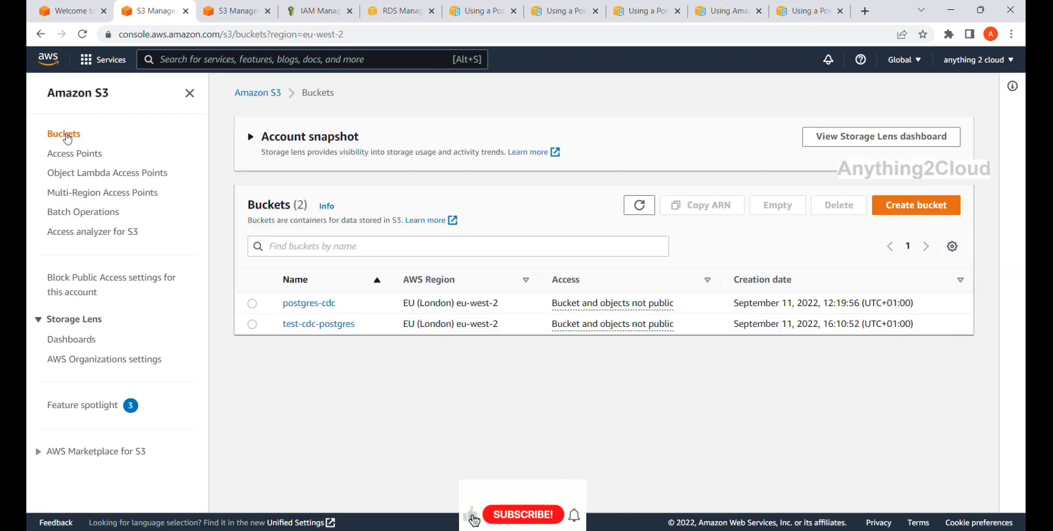
pyautogui.click(315, 305)
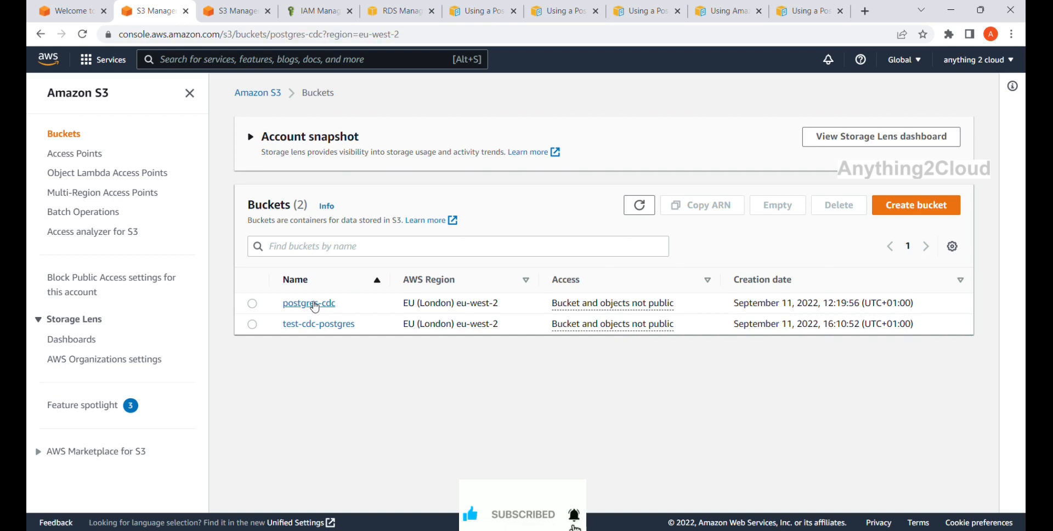
pyautogui.click(317, 378)
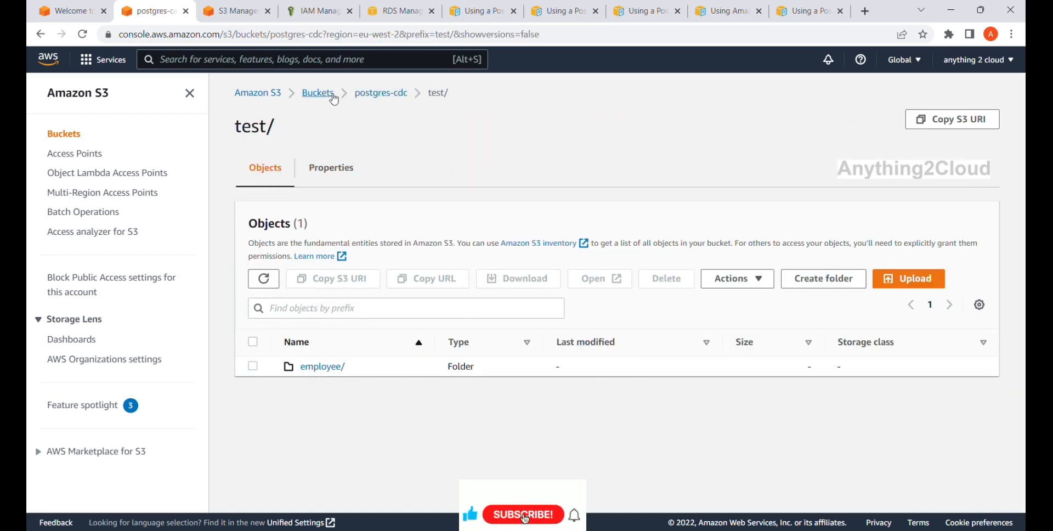
pyautogui.click(311, 93)
# Step: Return to the AWS DMS console, open new-cdc's target endpoint s3target, and follow it to its test-cdc-postgres bucket
pyautogui.click(74, 9)
pyautogui.click(104, 11)
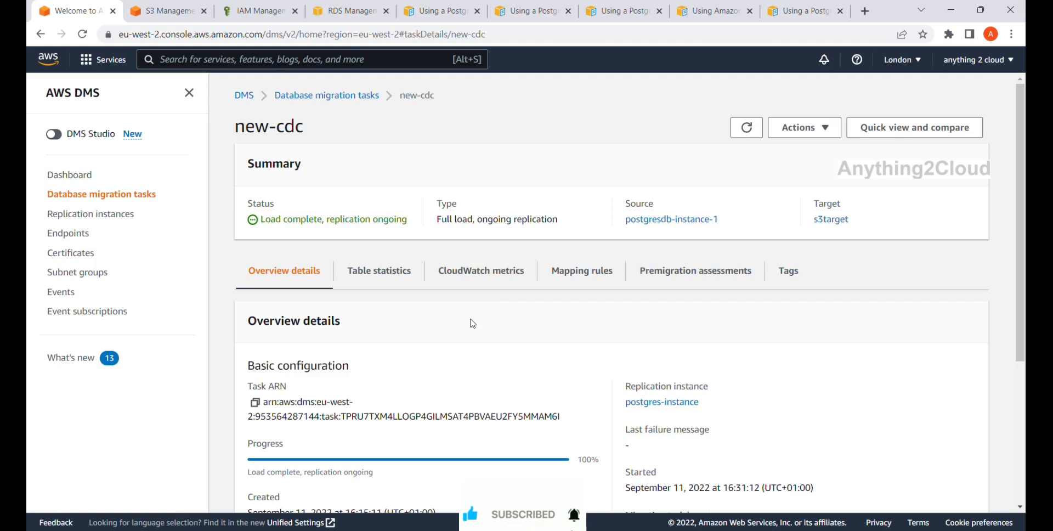
pyautogui.click(832, 220)
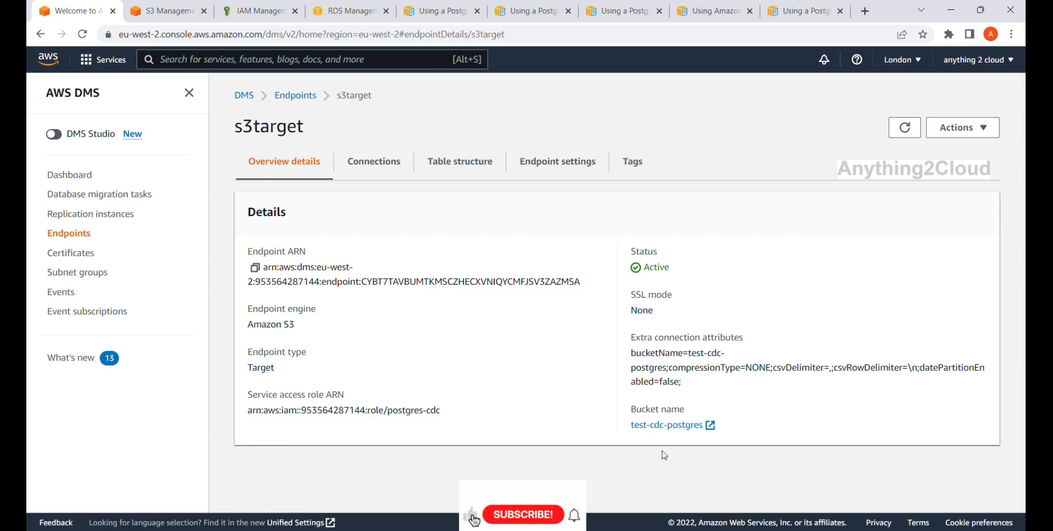
pyautogui.click(653, 430)
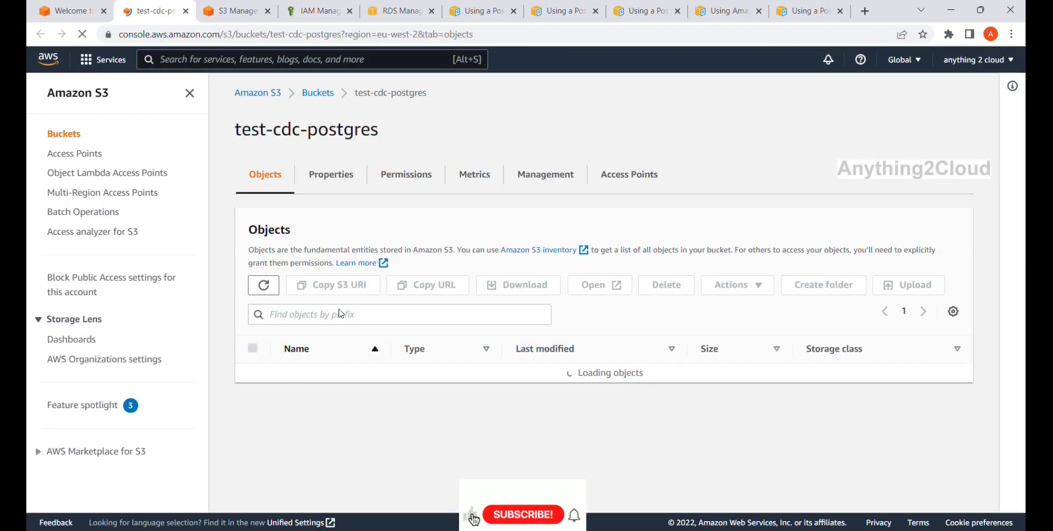
# Step: Query test/employee_new/LOAD00000001.csv with S3 Select using SELECT * FROM s3object s LIMIT 5 and review the returned records
pyautogui.click(310, 373)
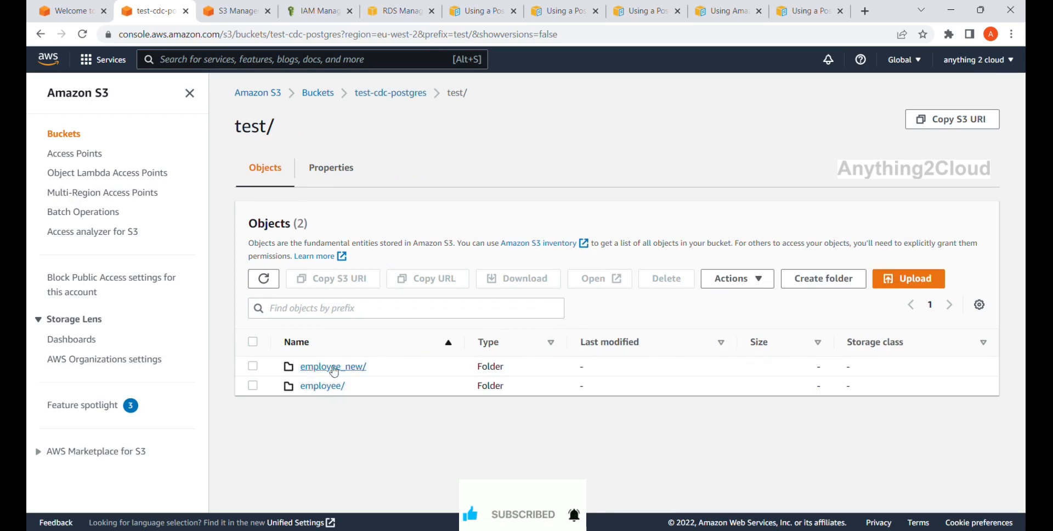
pyautogui.click(334, 368)
pyautogui.click(339, 368)
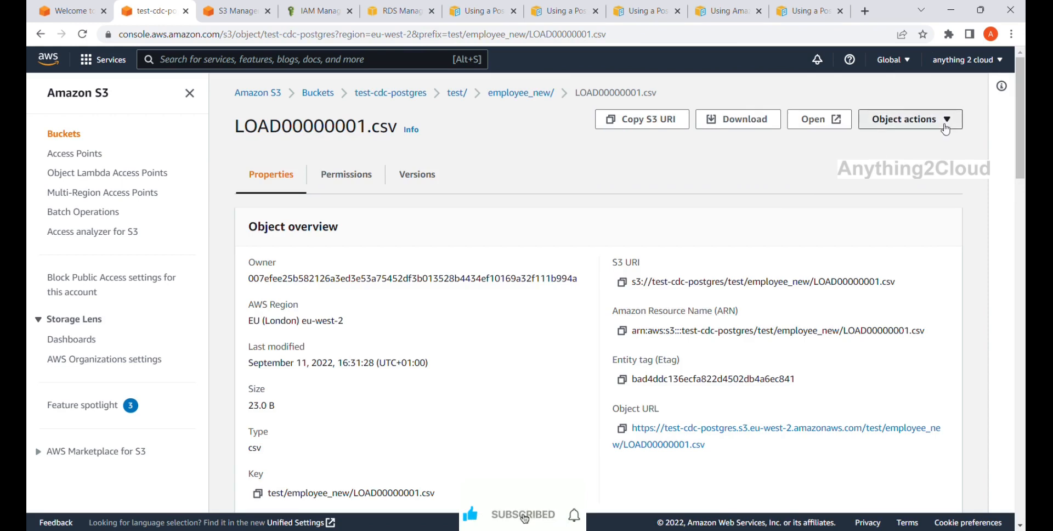
pyautogui.click(941, 119)
pyautogui.click(875, 260)
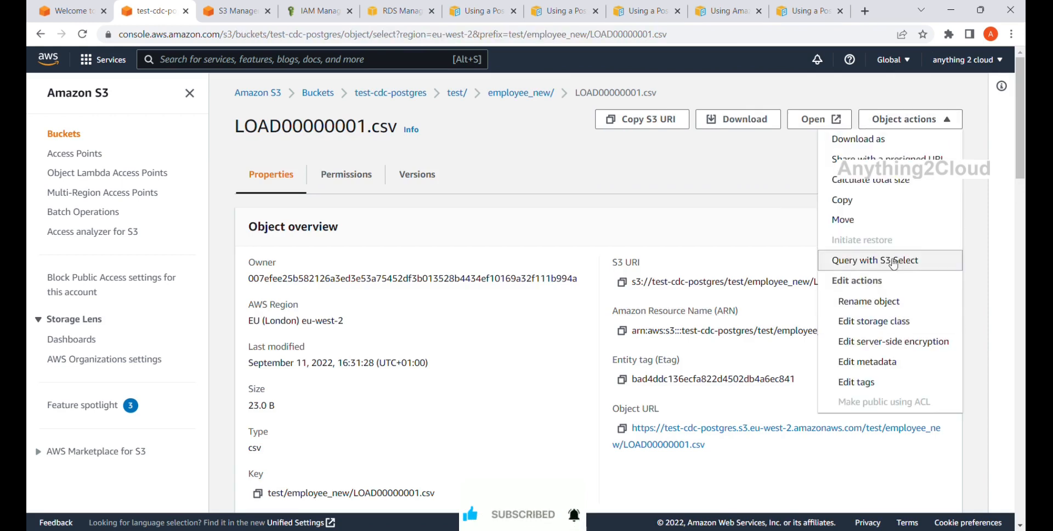
pyautogui.scroll(-8, 617, 388)
pyautogui.scroll(-4, 617, 388)
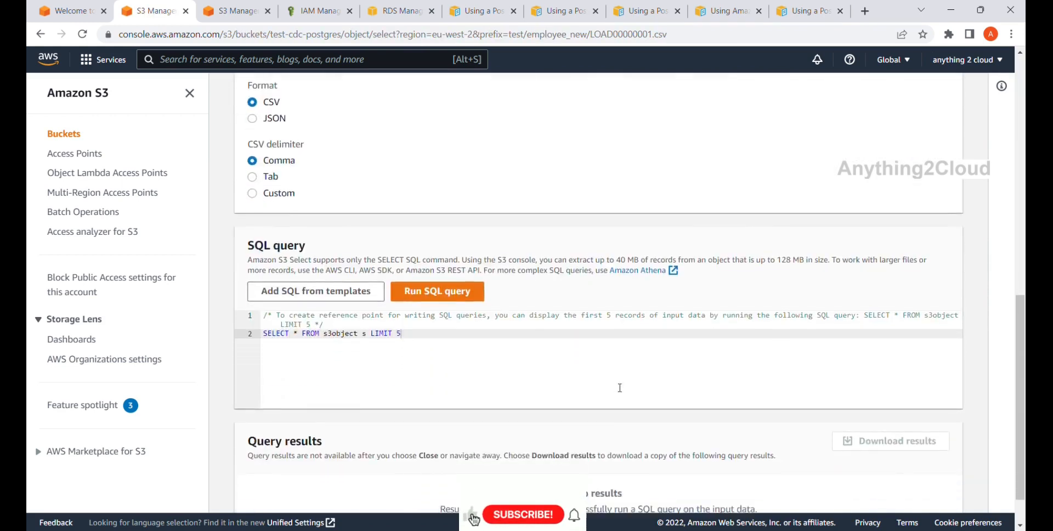
pyautogui.click(472, 252)
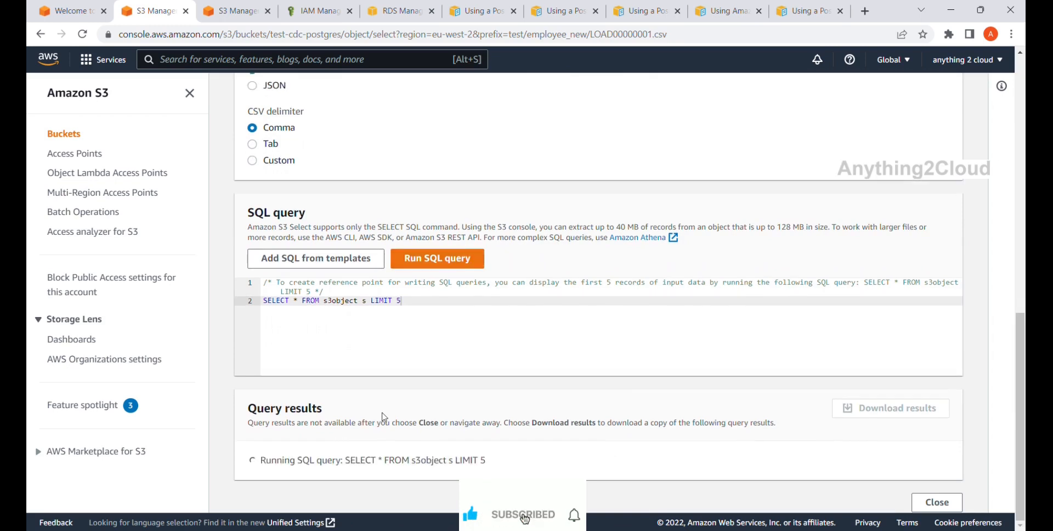
pyautogui.scroll(-2, 387, 418)
pyautogui.scroll(-1, 387, 418)
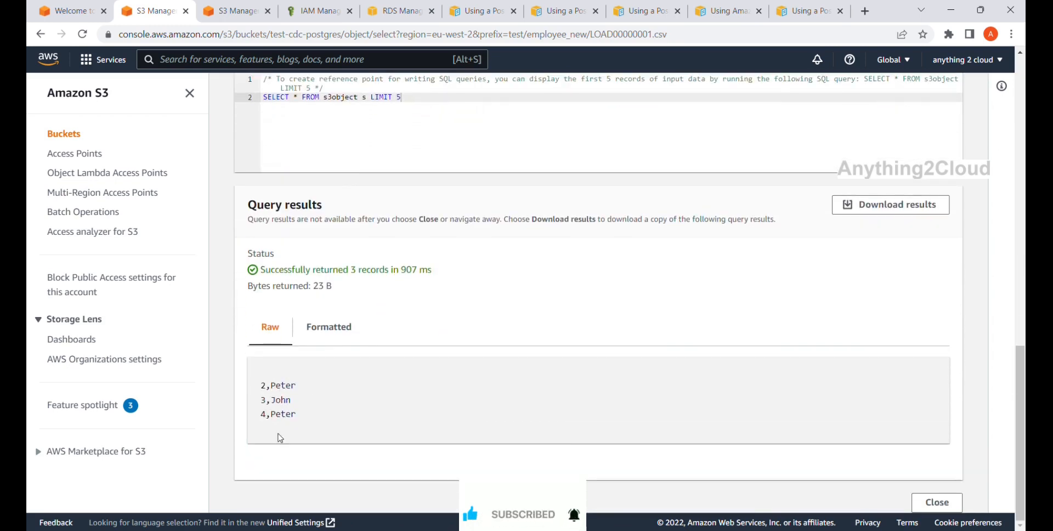
pyautogui.scroll(15, 277, 188)
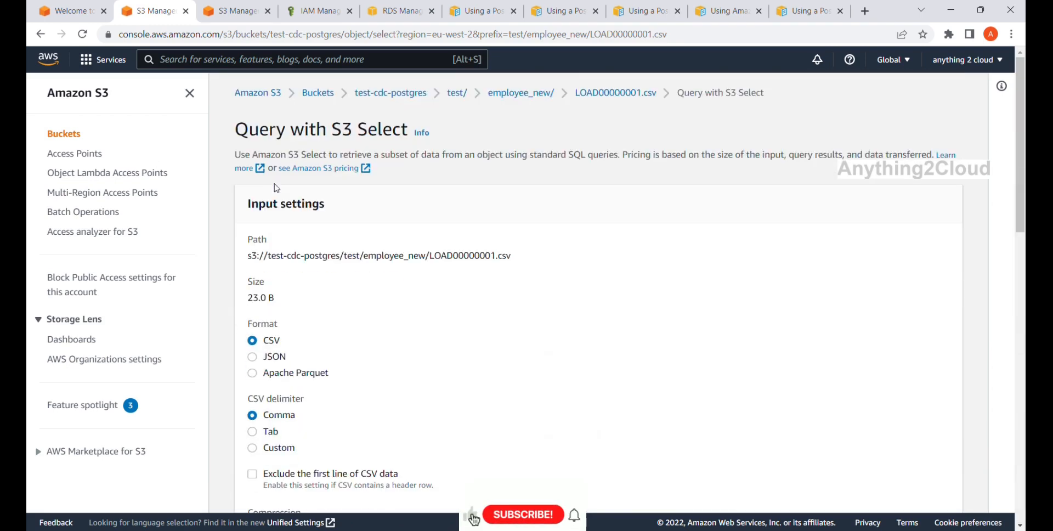
# Step: Run the default five-record S3 Select query on test/employee/LOAD00000001.csv and review the returned records
pyautogui.click(455, 94)
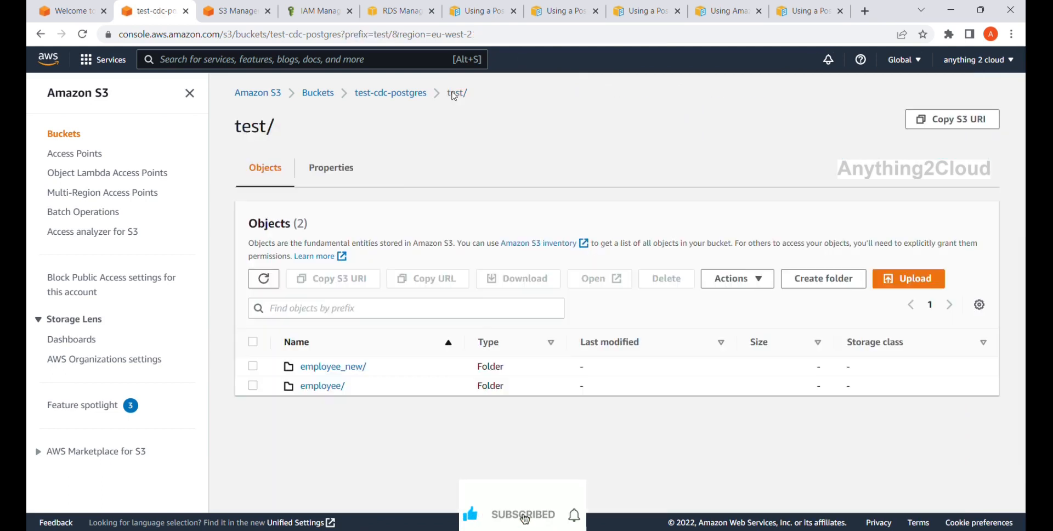
pyautogui.click(316, 386)
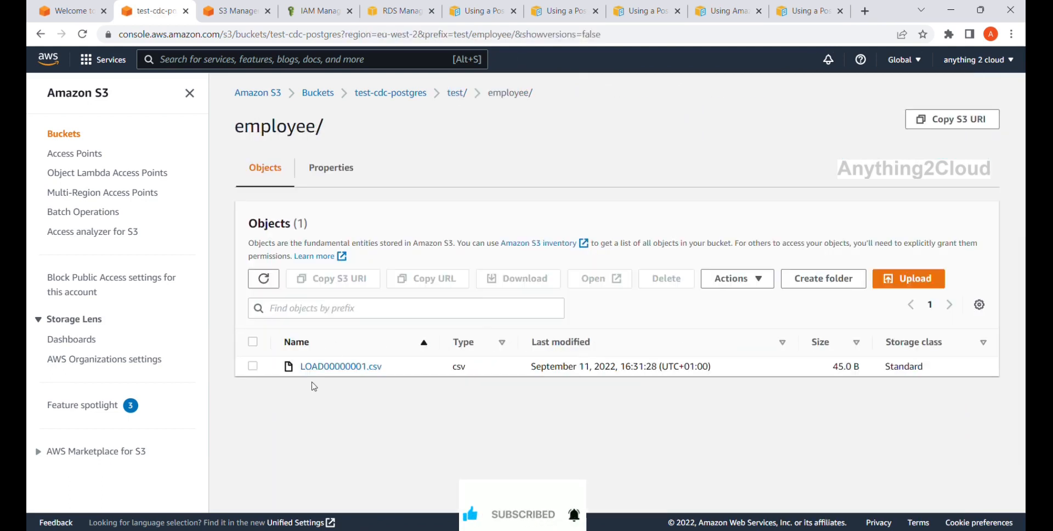
pyautogui.click(312, 367)
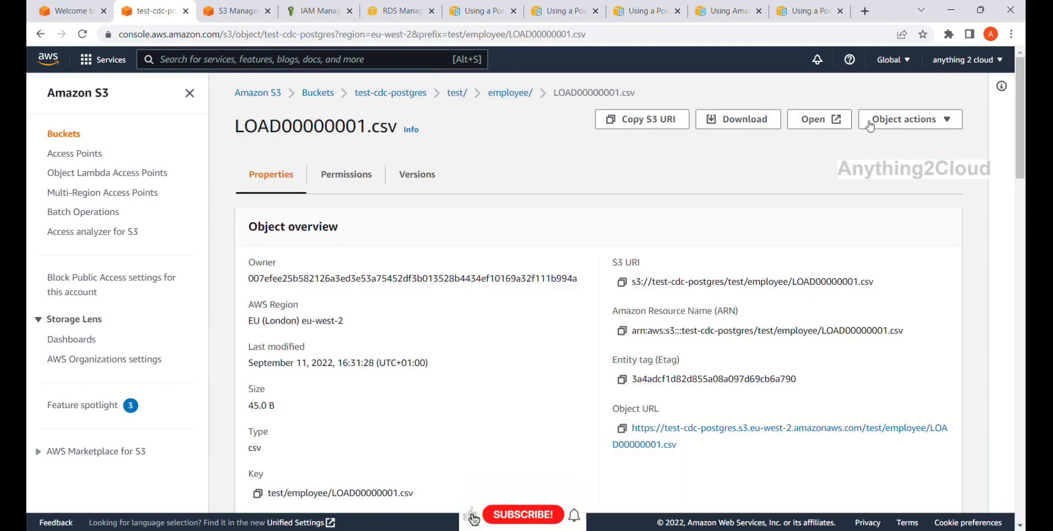
pyautogui.click(911, 119)
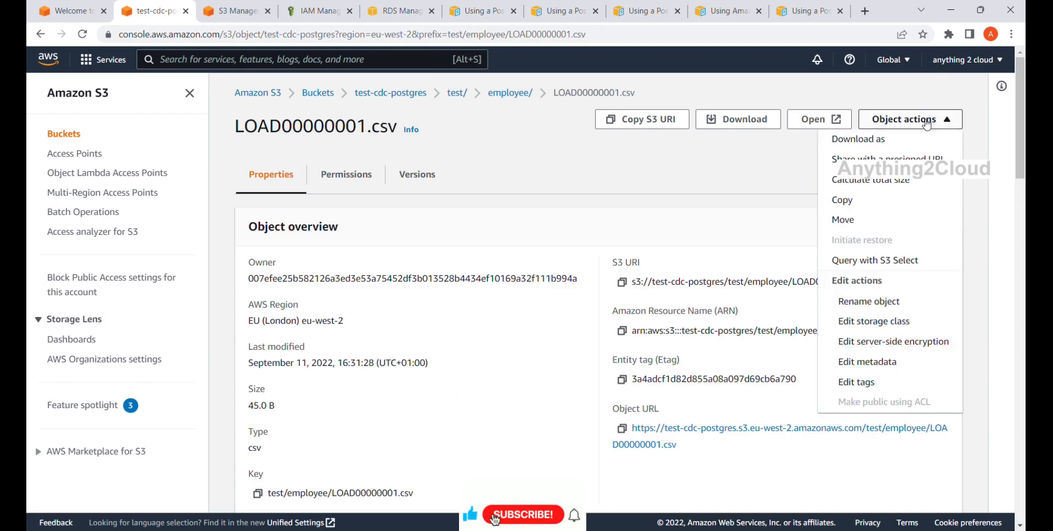
pyautogui.click(886, 262)
pyautogui.scroll(-5, 620, 363)
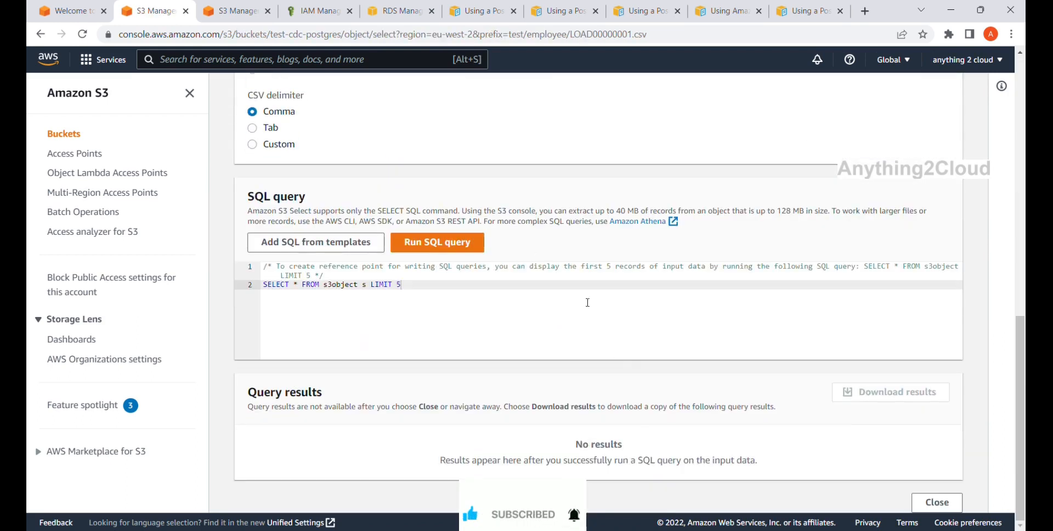
pyautogui.click(462, 245)
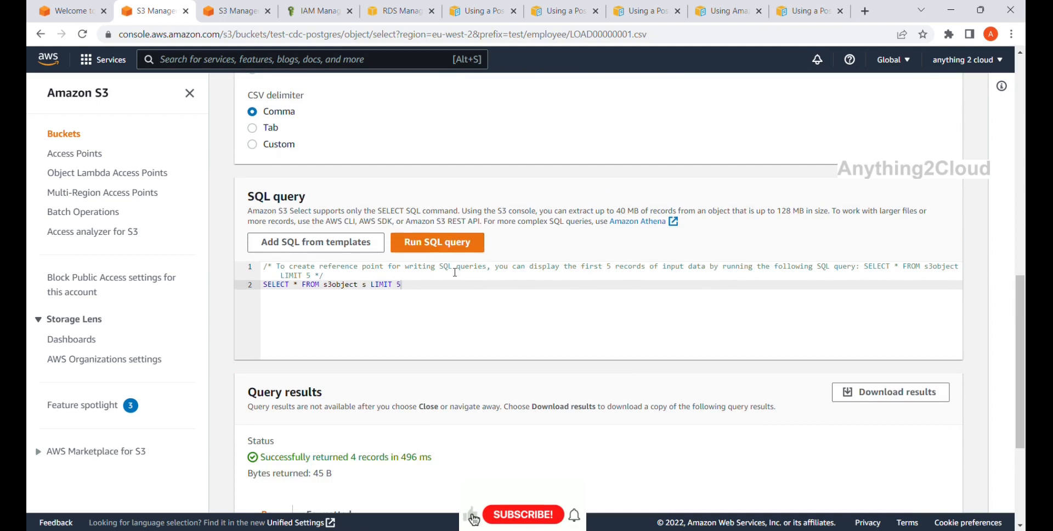
pyautogui.scroll(-4, 449, 269)
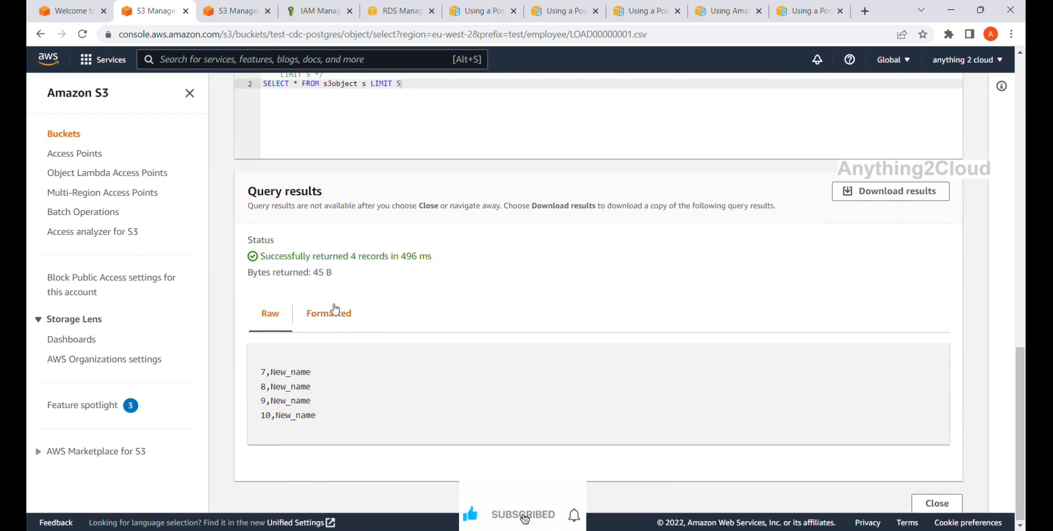
pyautogui.scroll(10, 332, 308)
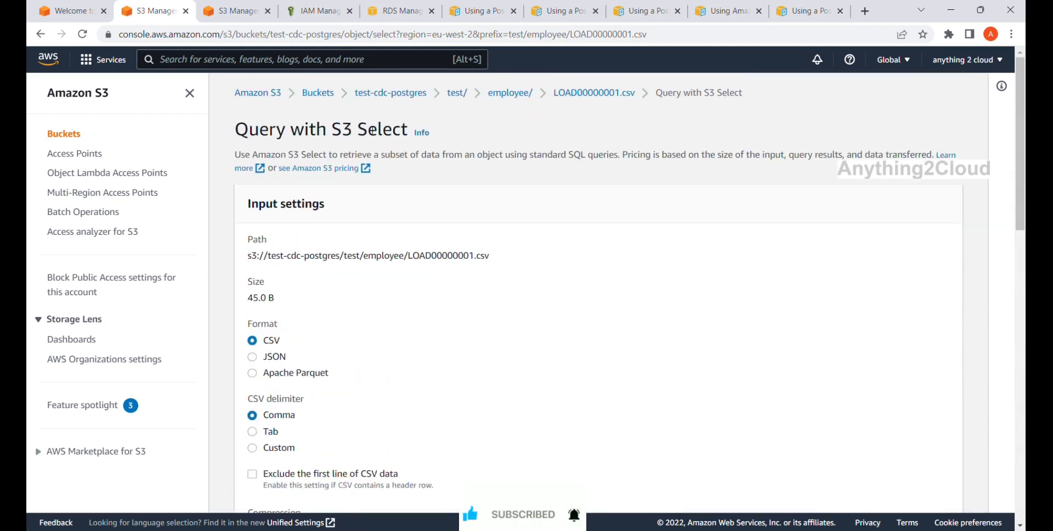
# Step: Leave the S3 bucket and open the list of database migration tasks in the AWS DMS console
pyautogui.click(323, 97)
pyautogui.click(260, 102)
pyautogui.click(68, 16)
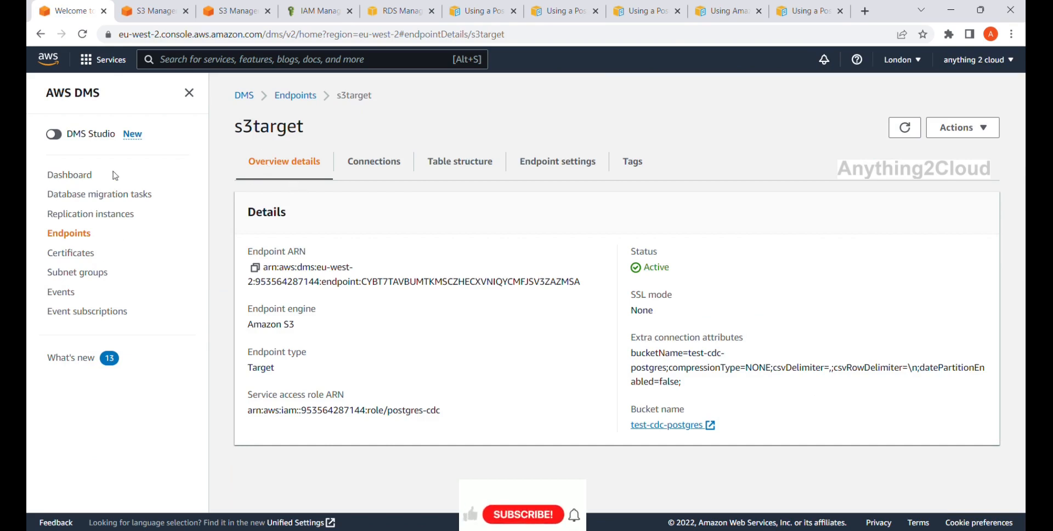
pyautogui.click(112, 196)
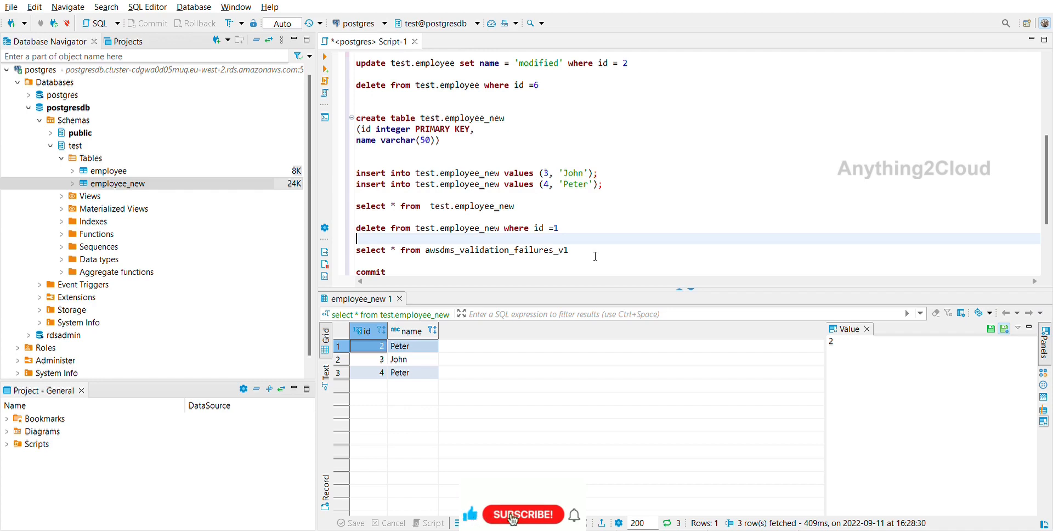
# Step: In the DBeaver SQL script, change the ids in the first two test.employee insert statements to 111 and 222
pyautogui.scroll(1, 595, 256)
pyautogui.scroll(4, 595, 257)
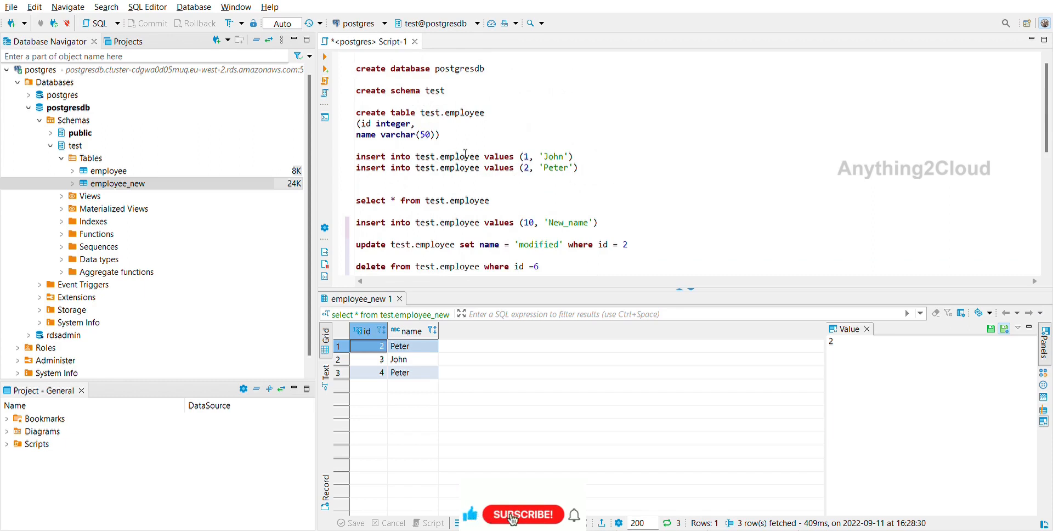
pyautogui.click(530, 154)
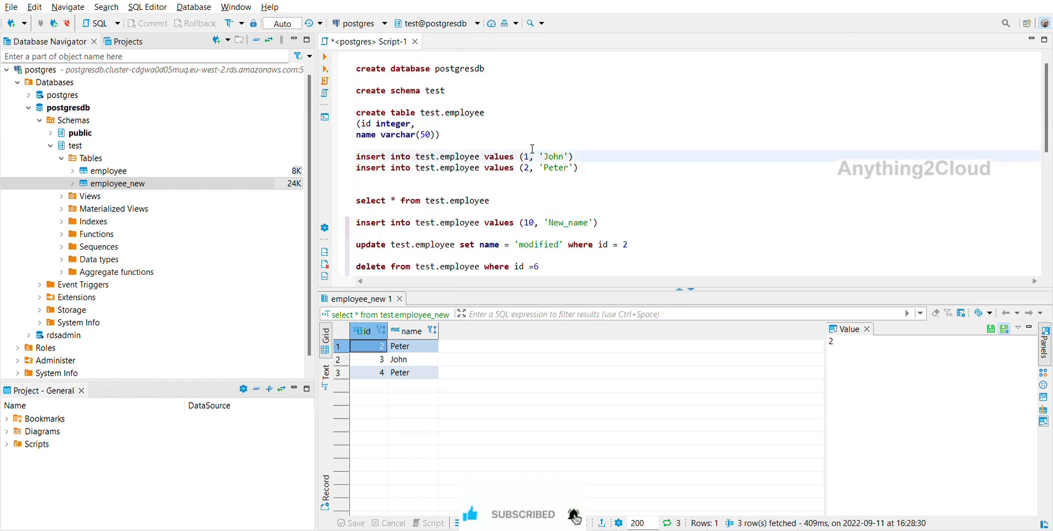
pyautogui.write('11')
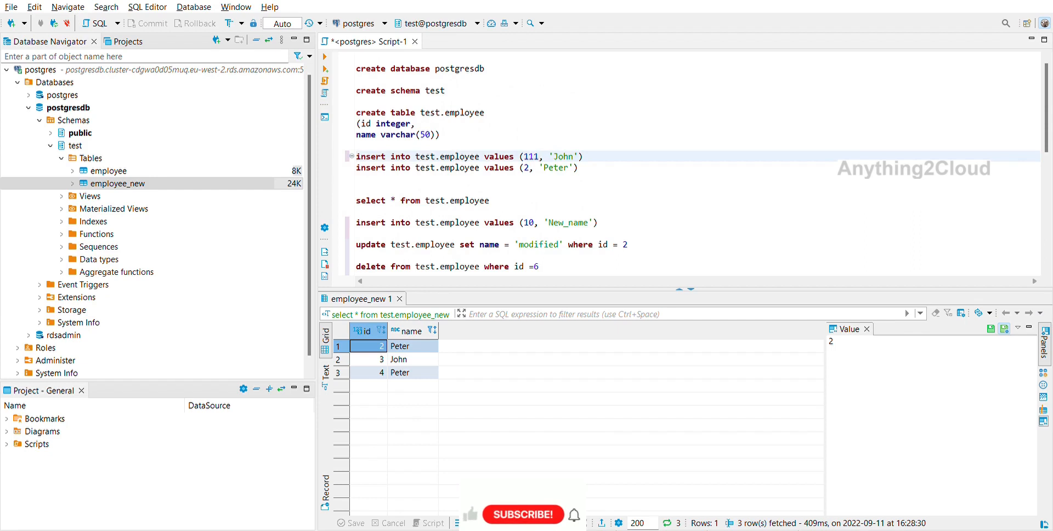
pyautogui.click(533, 167)
pyautogui.write('22')
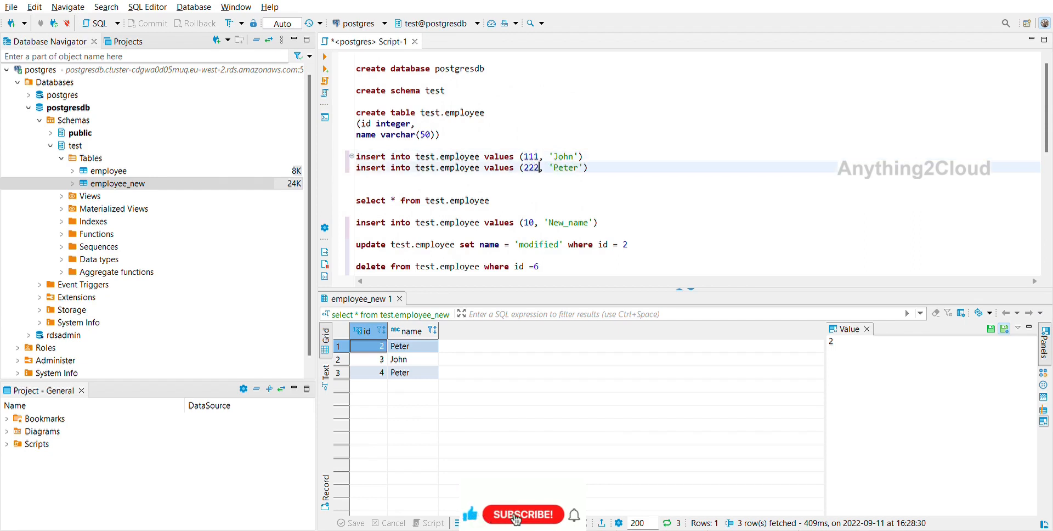
# Step: End the two test.employee inserts for ids 111 and 222 with semicolons and execute them together
pyautogui.click(616, 153)
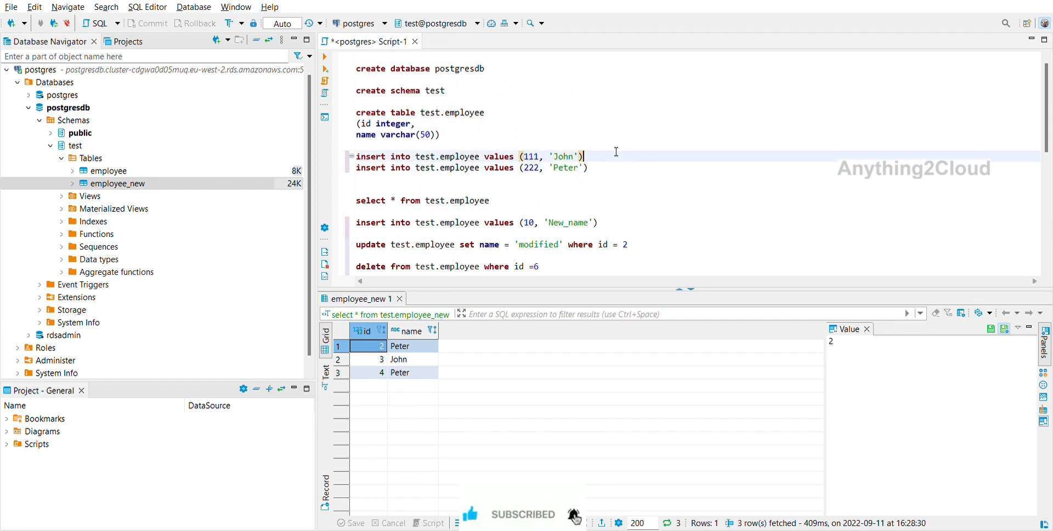
pyautogui.write(';')
pyautogui.press('Down')
pyautogui.write(';')
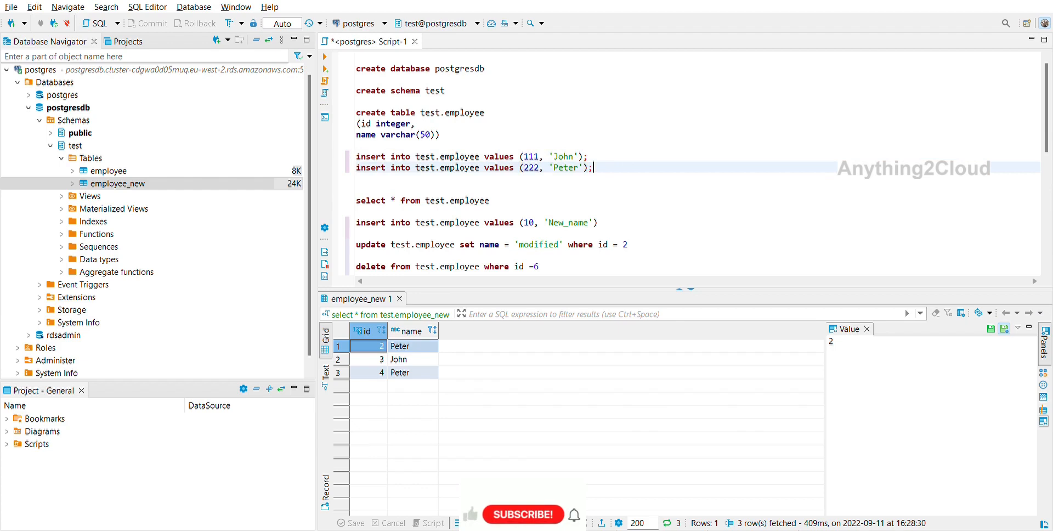
pyautogui.keyDown('shift'); pyautogui.click(356, 156); pyautogui.keyUp('shift')
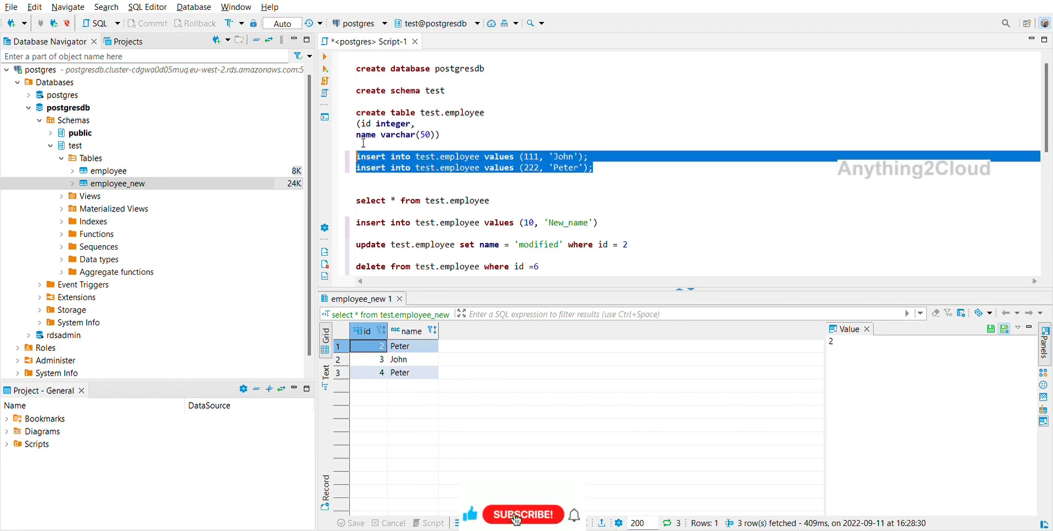
pyautogui.click(325, 55)
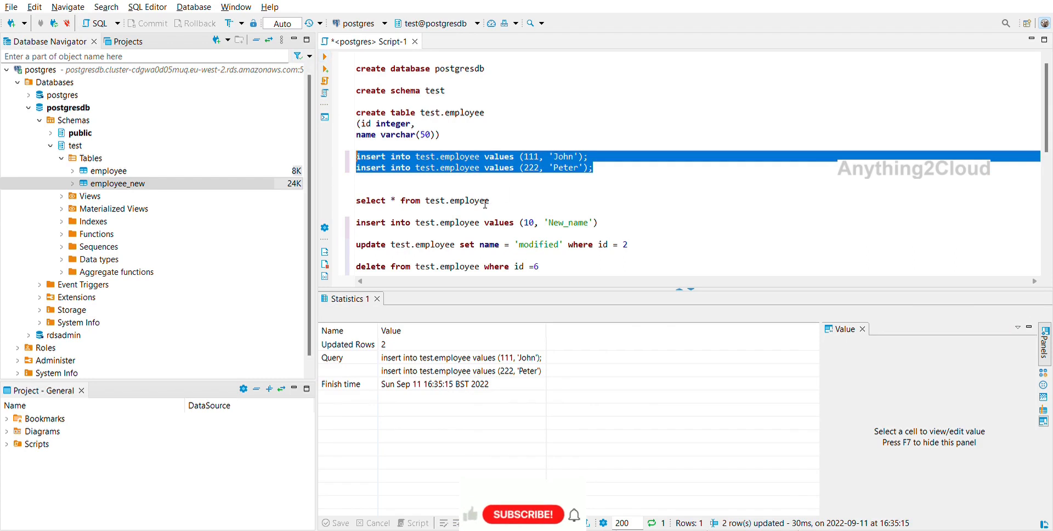
# Step: Run the select statement on test.employee to review its rows after the two inserts
pyautogui.click(497, 188)
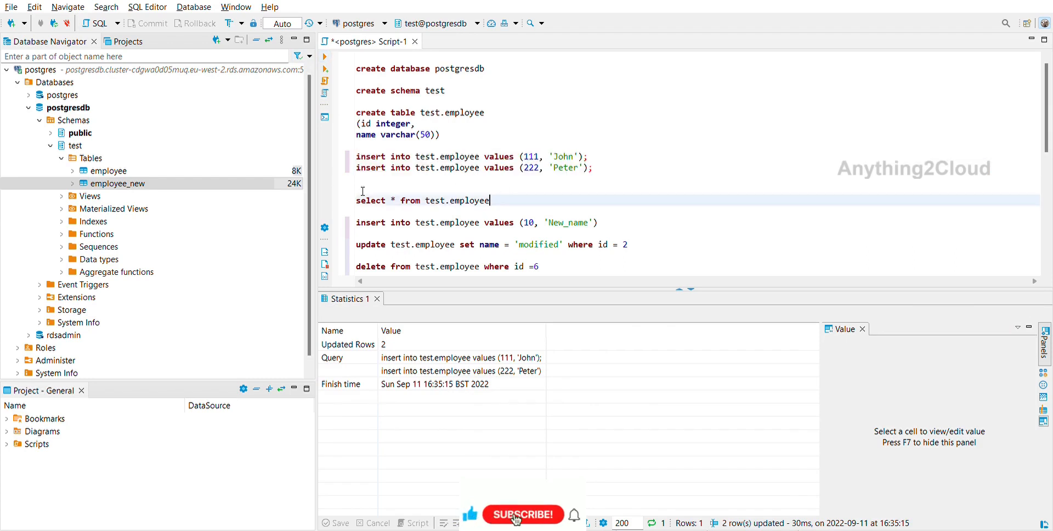
pyautogui.hotkey('shift', 'Home')
pyautogui.click(325, 55)
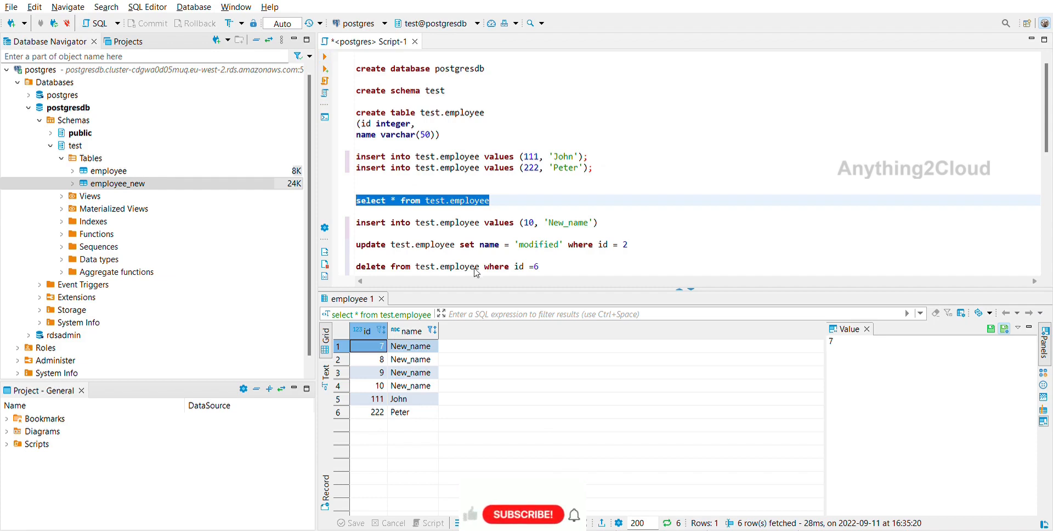
# Step: Change the id in the test.employee delete statement to 7 and execute that statement
pyautogui.click(562, 260)
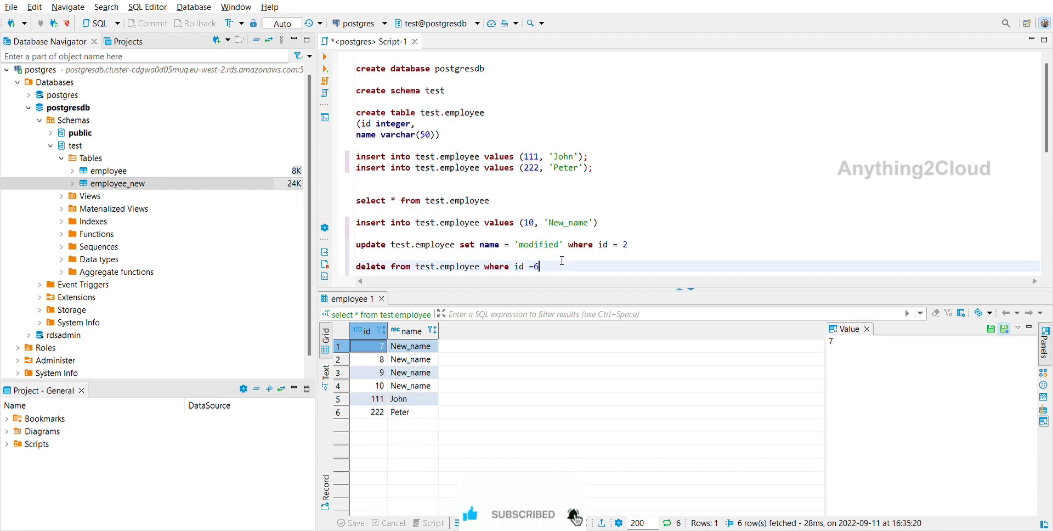
pyautogui.press('BackSpace')
pyautogui.write('7')
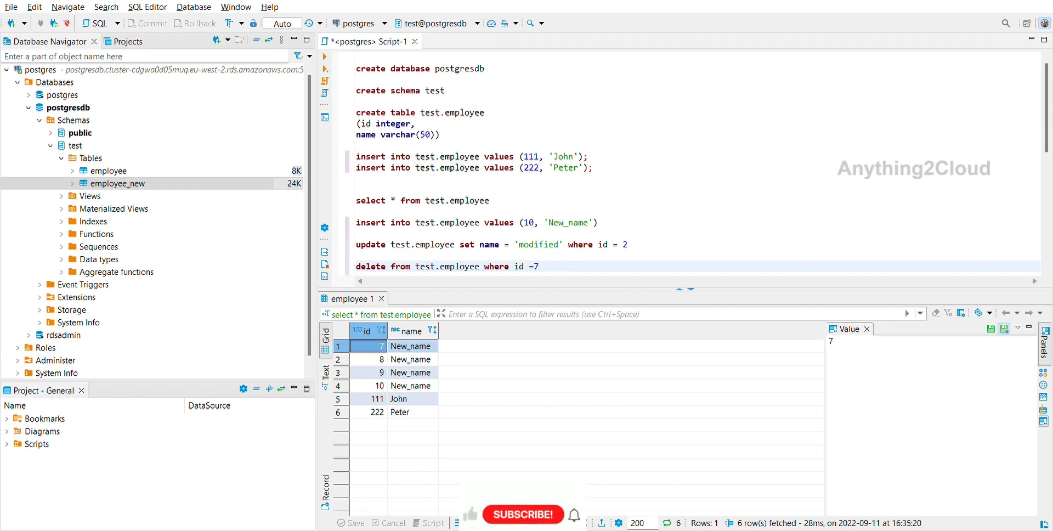
pyautogui.keyDown('shift'); pyautogui.click(365, 261); pyautogui.keyUp('shift')
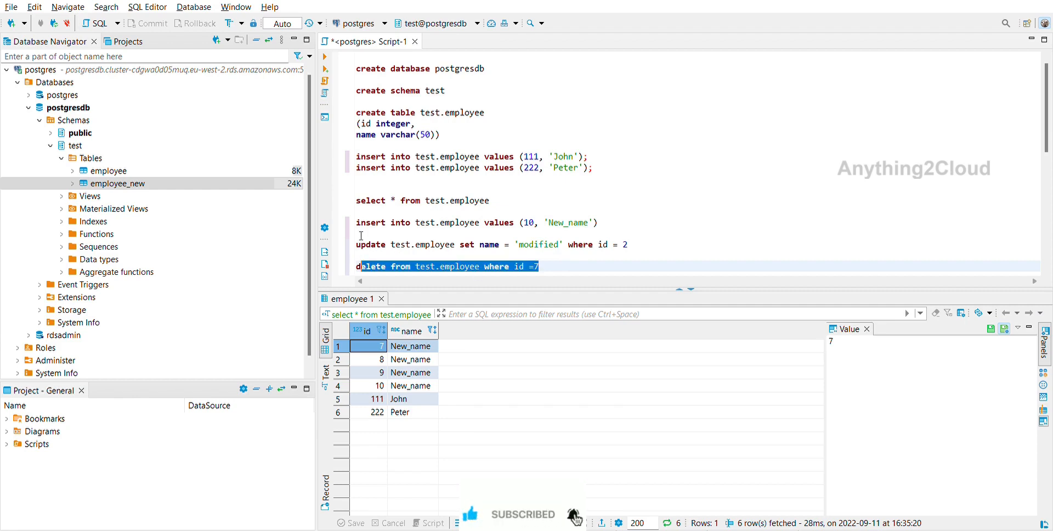
pyautogui.hotkey('shift', 'Left')
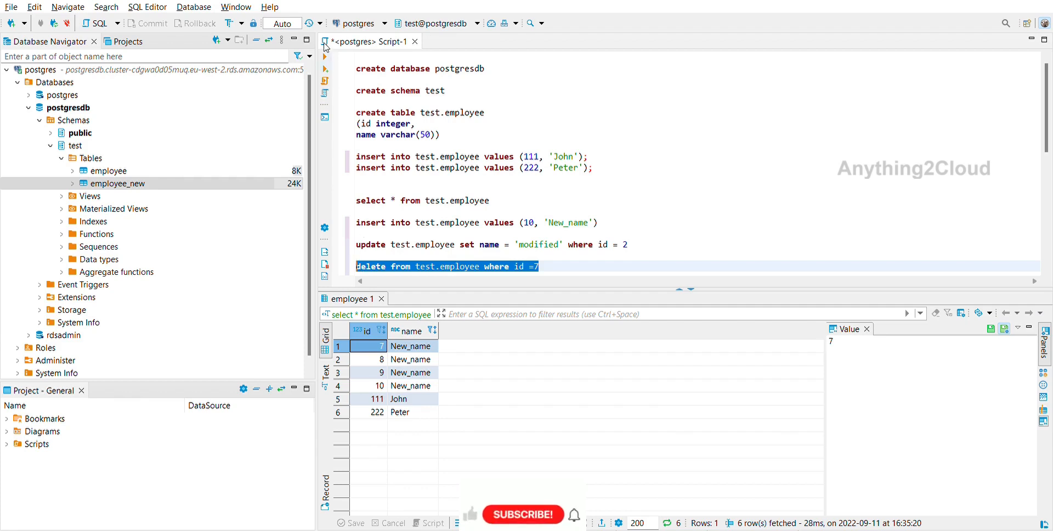
pyautogui.hotkey('ctrl', 'Return')
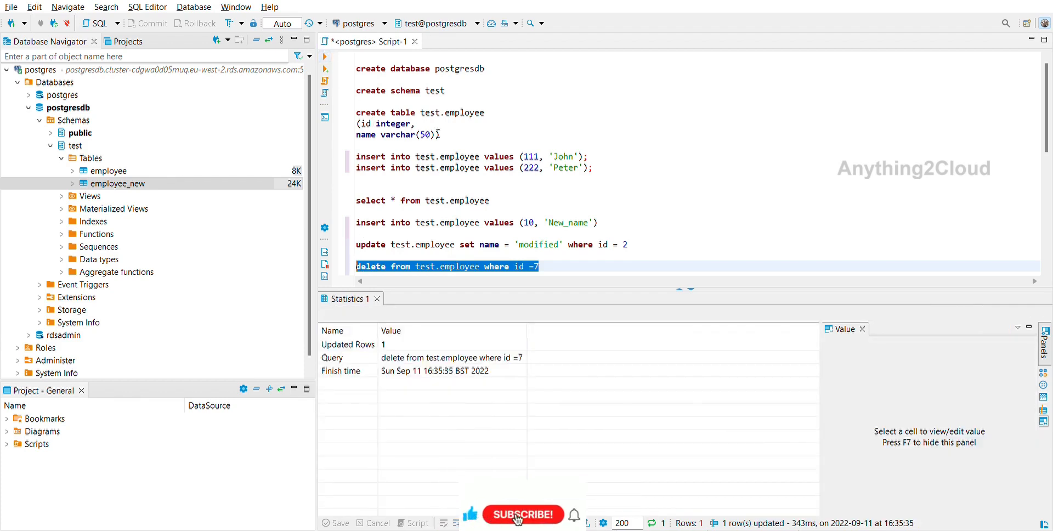
# Step: Rerun the select statement on test.employee to check its rows after the delete
pyautogui.click(504, 195)
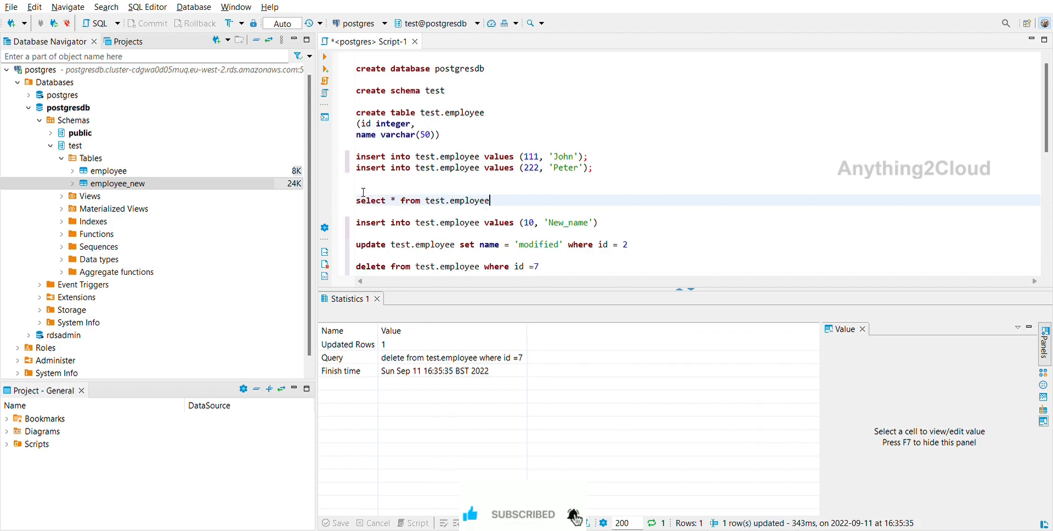
pyautogui.hotkey('shift', 'Home')
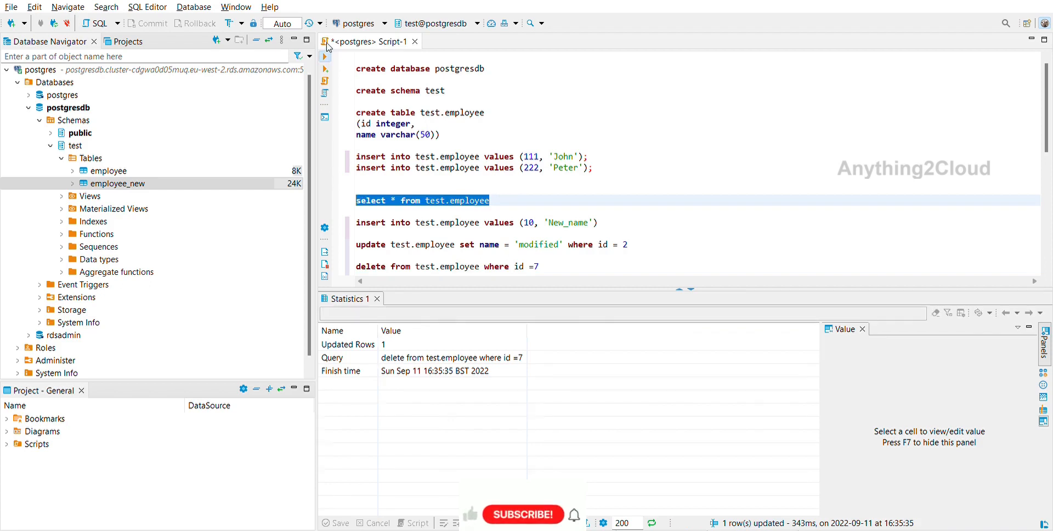
pyautogui.hotkey('ctrl', 'Return')
# Step: Change the ids in the two test.employee_new insert statements to 13 and 14 and execute both together
pyautogui.click(470, 152)
pyautogui.scroll(-5, 470, 151)
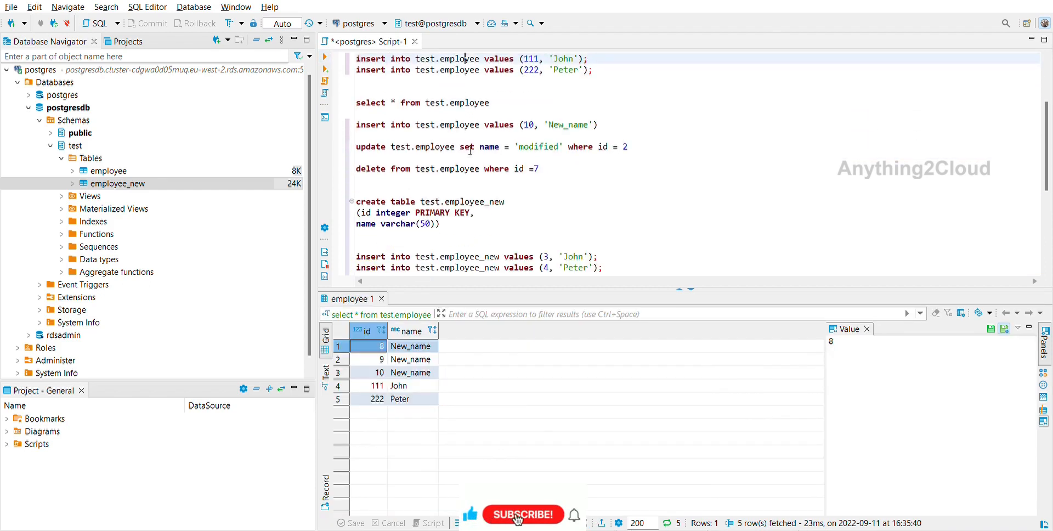
pyautogui.scroll(-1, 470, 151)
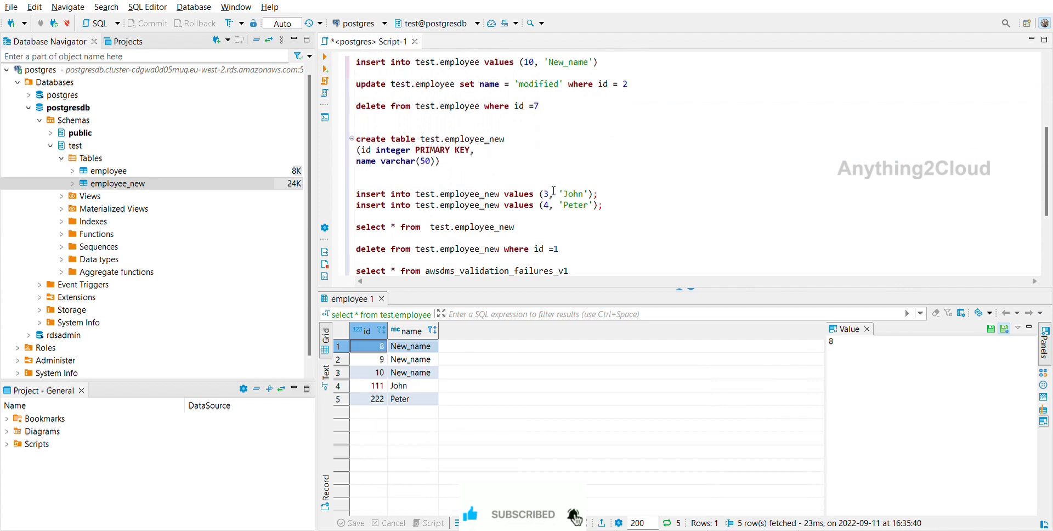
pyautogui.click(543, 193)
pyautogui.write('1')
pyautogui.click(545, 205)
pyautogui.write('1')
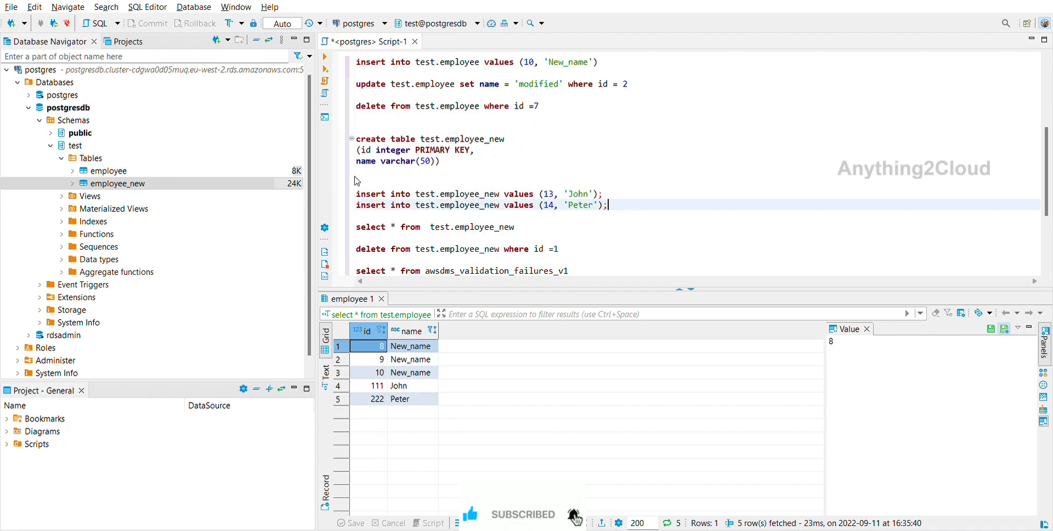
pyautogui.keyDown('shift'); pyautogui.click(357, 194); pyautogui.keyUp('shift')
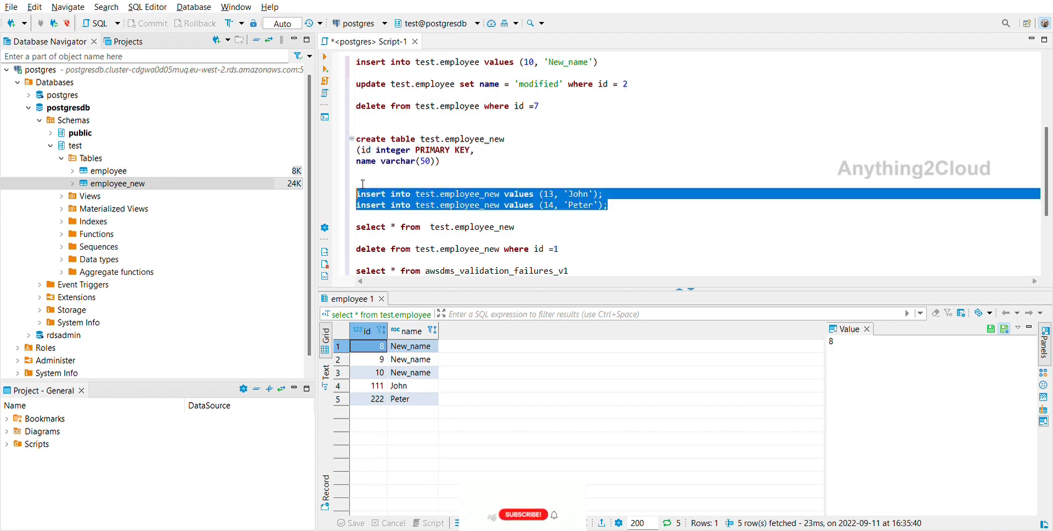
pyautogui.click(325, 57)
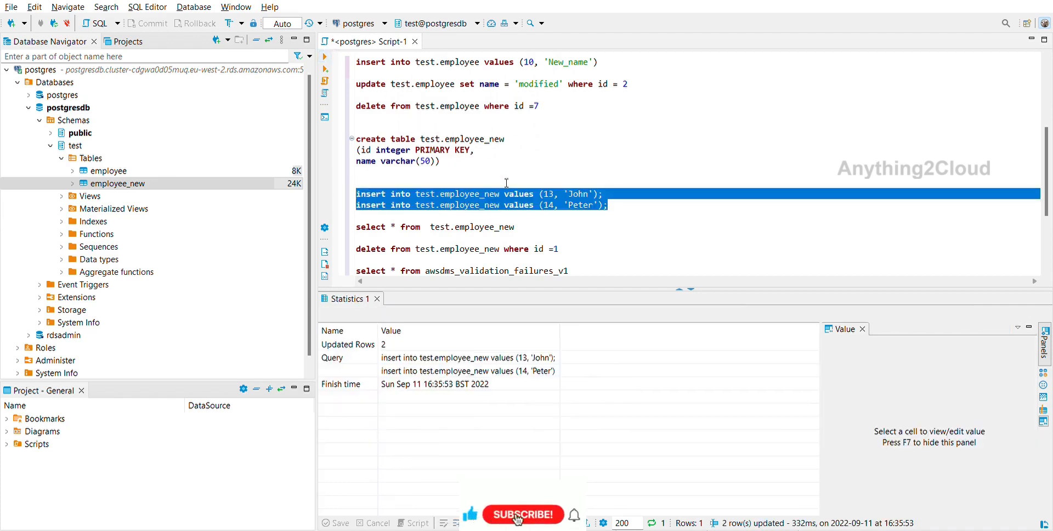
# Step: Run the select statement on test.employee_new to review its rows after the inserts
pyautogui.click(538, 222)
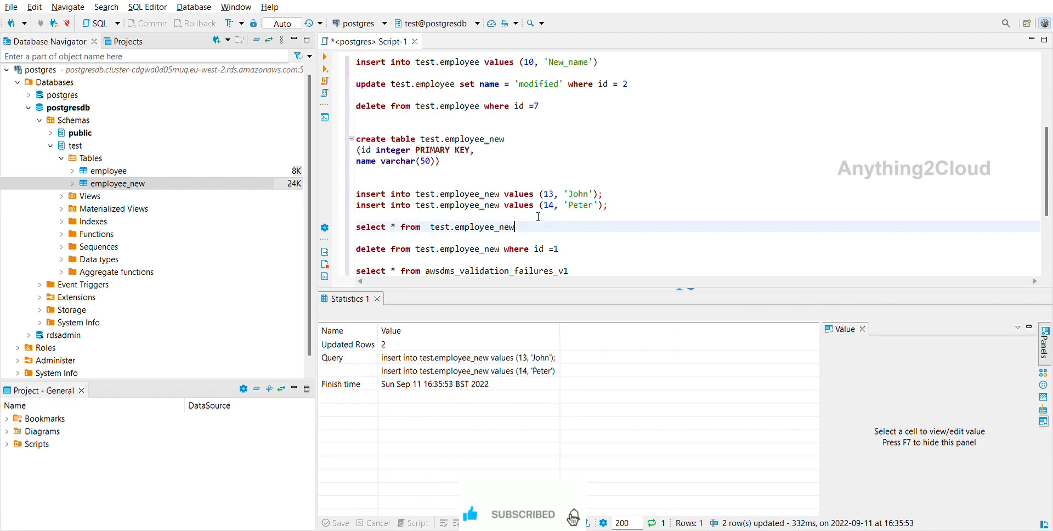
pyautogui.keyDown('shift'); pyautogui.click(358, 226); pyautogui.keyUp('shift')
pyautogui.click(325, 56)
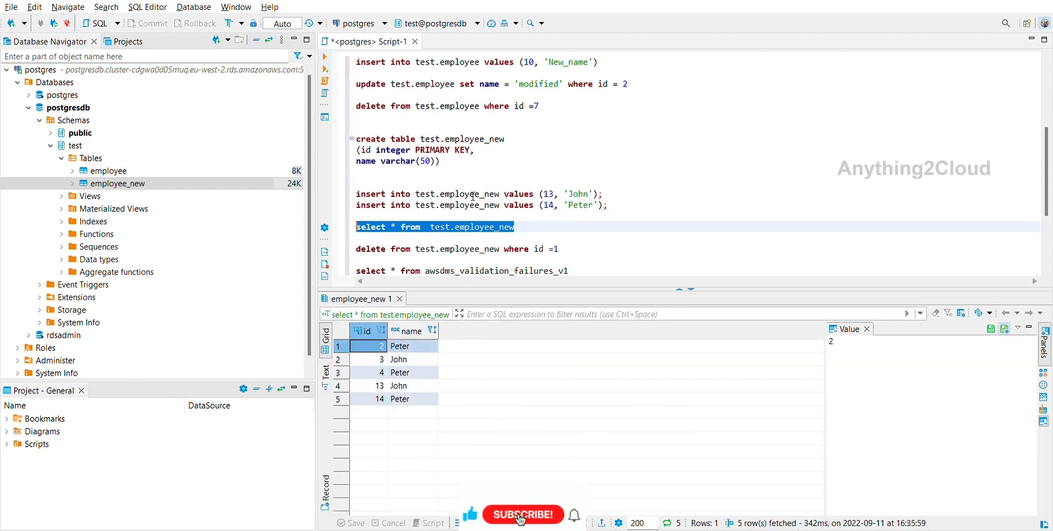
# Step: Change the id in the test.employee_new delete statement to 2 and execute that statement
pyautogui.click(563, 249)
pyautogui.press('BackSpace')
pyautogui.write('2')
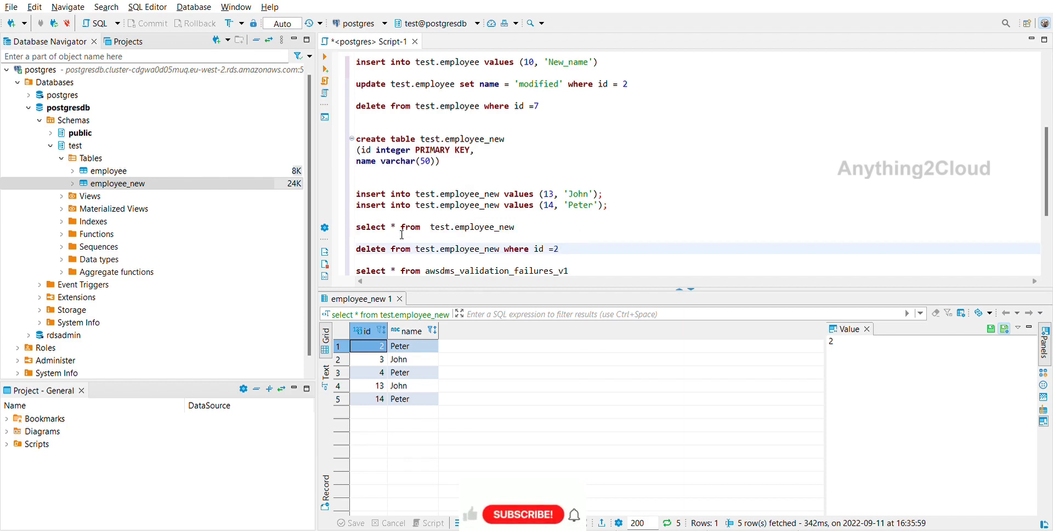
pyautogui.keyDown('shift'); pyautogui.click(357, 248); pyautogui.keyUp('shift')
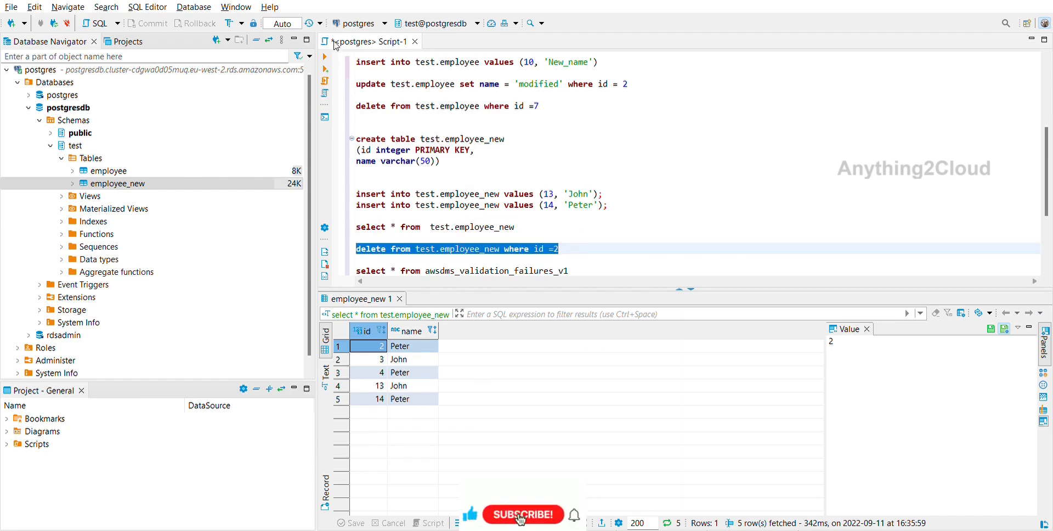
pyautogui.click(325, 56)
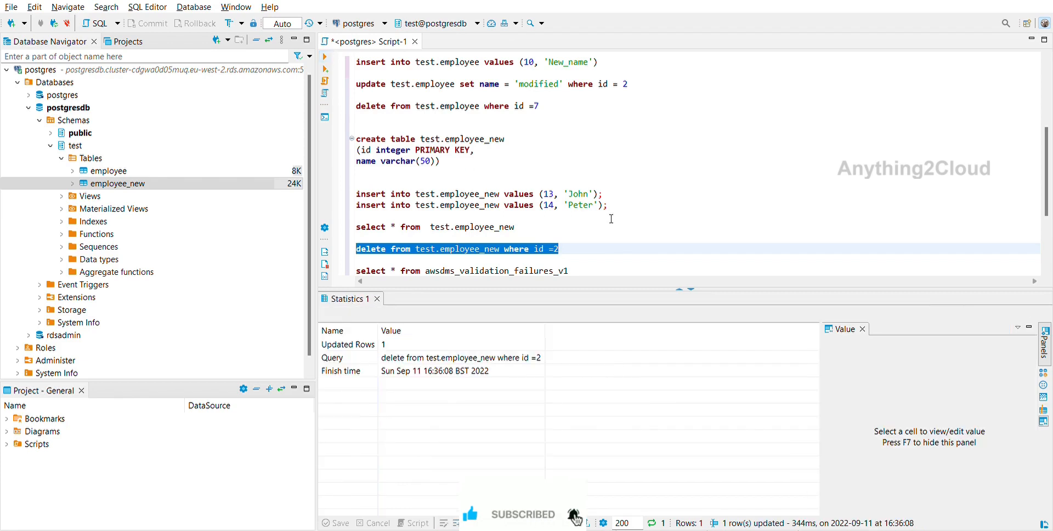
# Step: Rerun the select statement on test.employee_new to check its rows after the delete
pyautogui.click(554, 224)
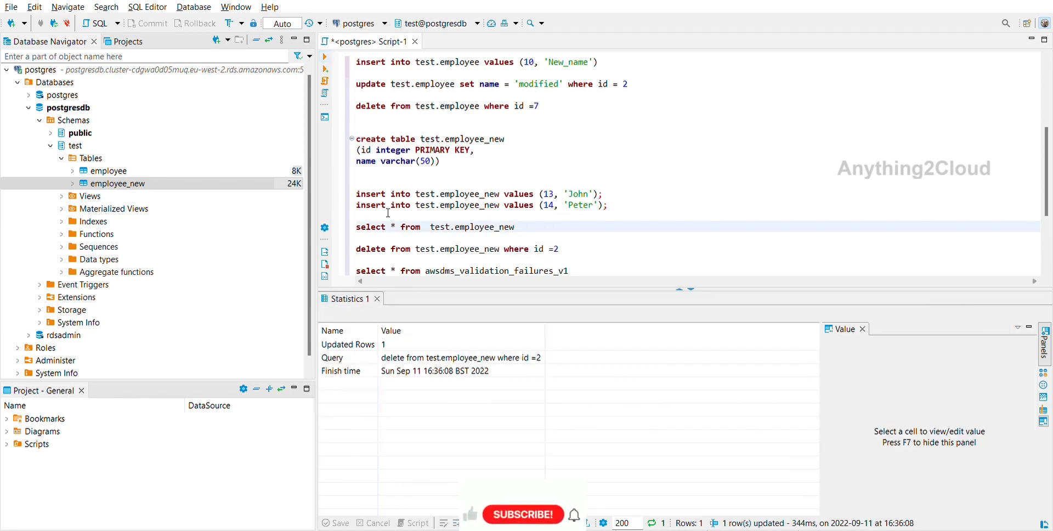
pyautogui.keyDown('shift'); pyautogui.click(357, 227); pyautogui.keyUp('shift')
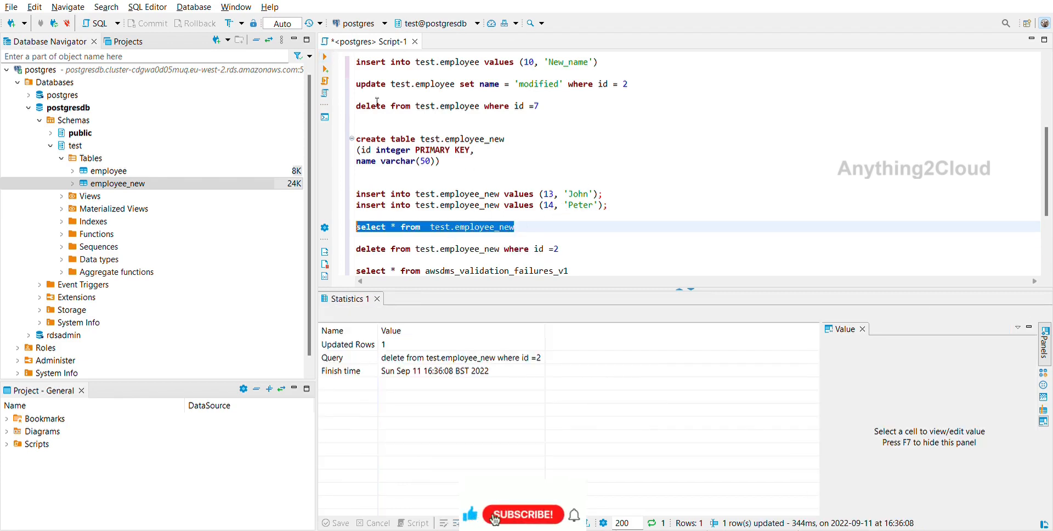
pyautogui.click(325, 56)
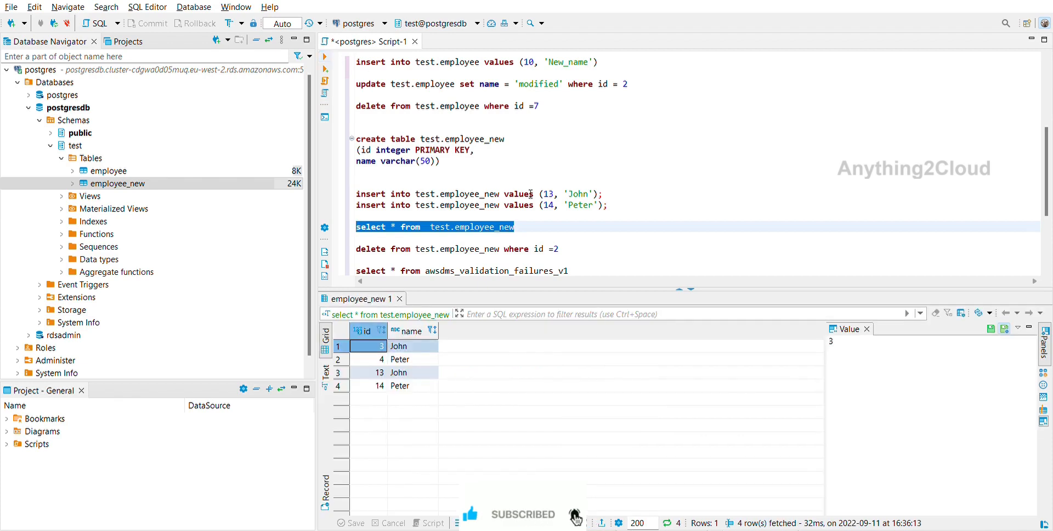
# Step: Switch to the AWS DMS console and examine the table statistics of the new-cdc migration task
pyautogui.click(681, 239)
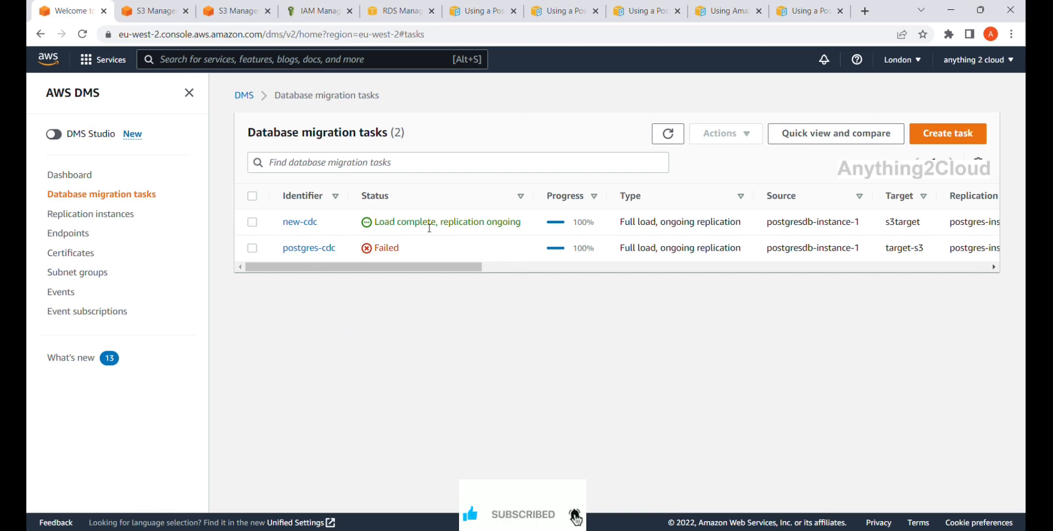
pyautogui.click(308, 222)
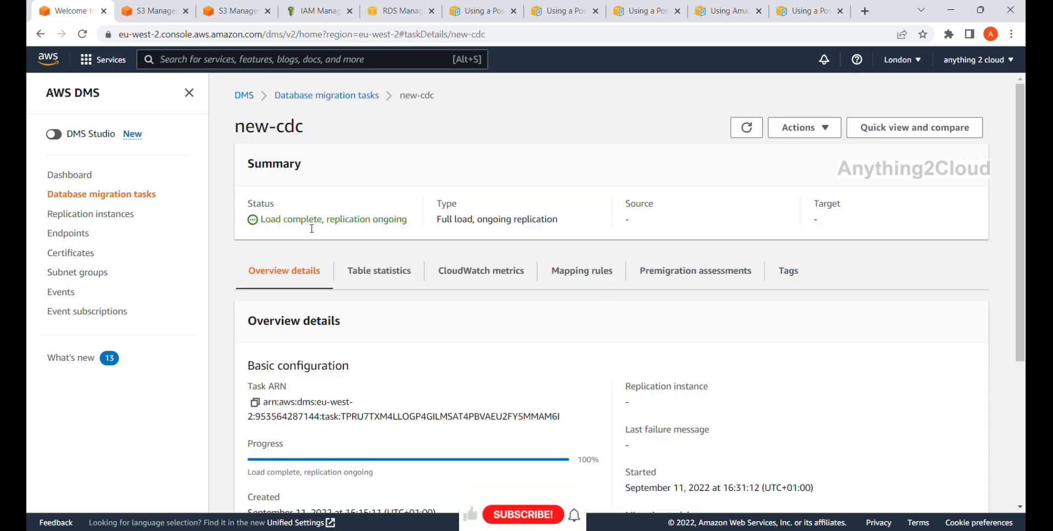
pyautogui.click(403, 281)
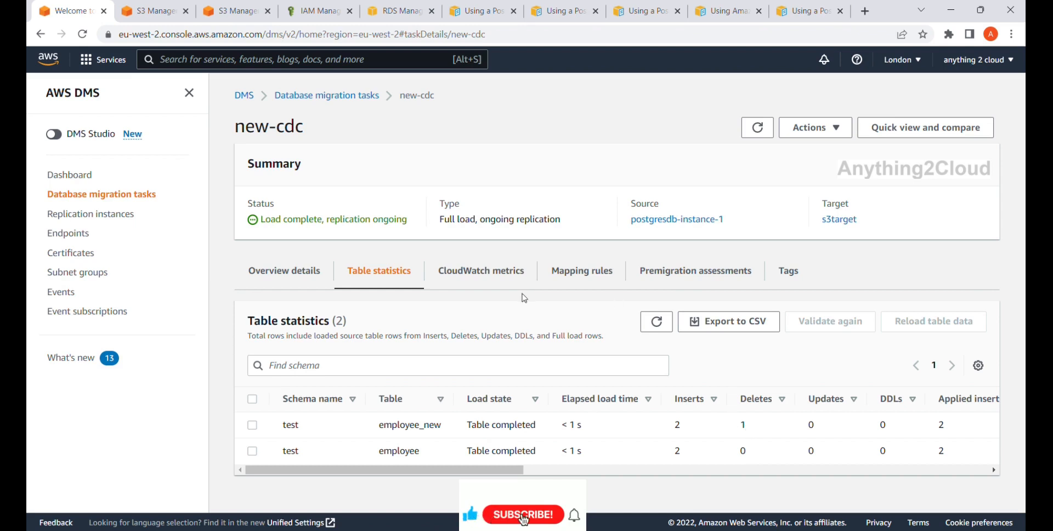
# Step: Switch to the S3 console and open 20220911-153615738.csv in the test/employee/ folder of the test-cdc-postgres bucket
pyautogui.click(152, 13)
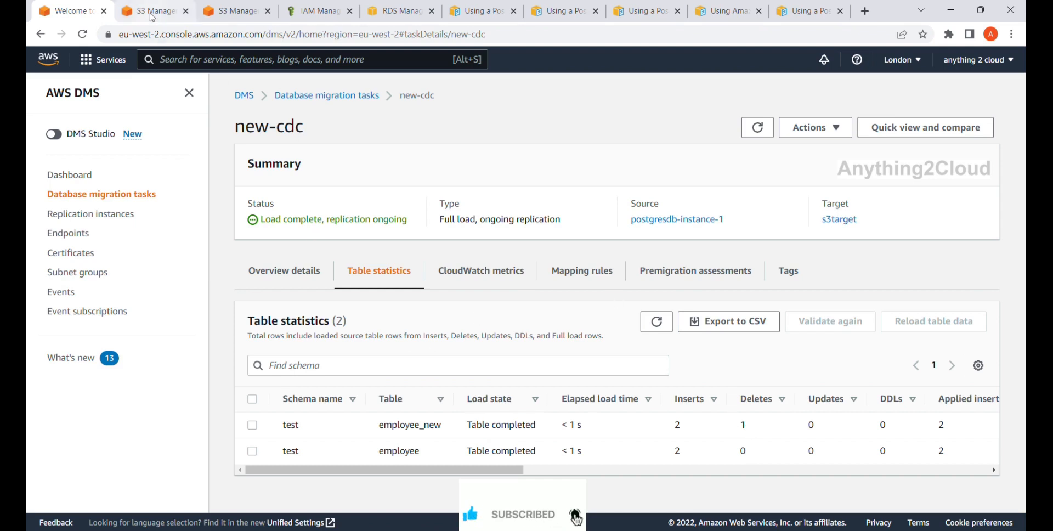
pyautogui.click(220, 5)
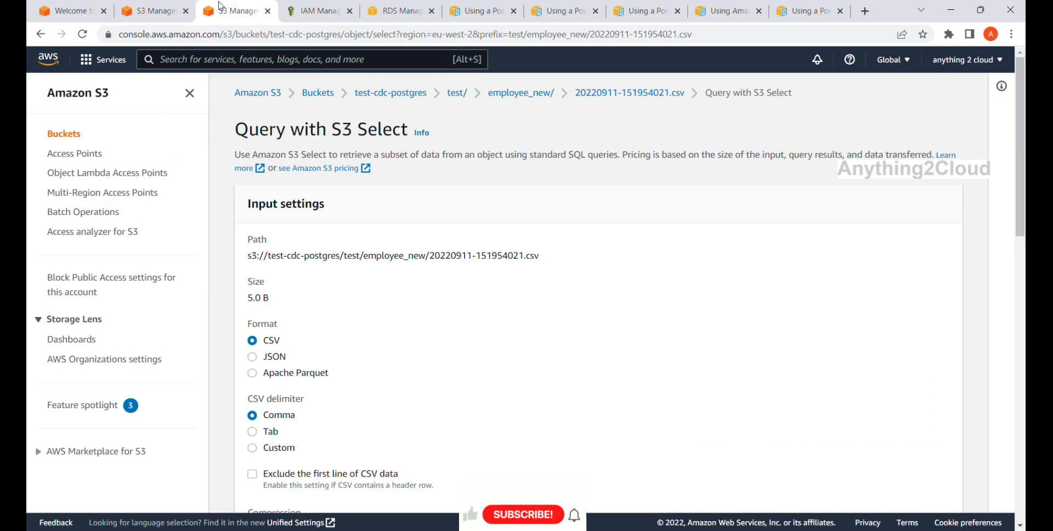
pyautogui.click(457, 94)
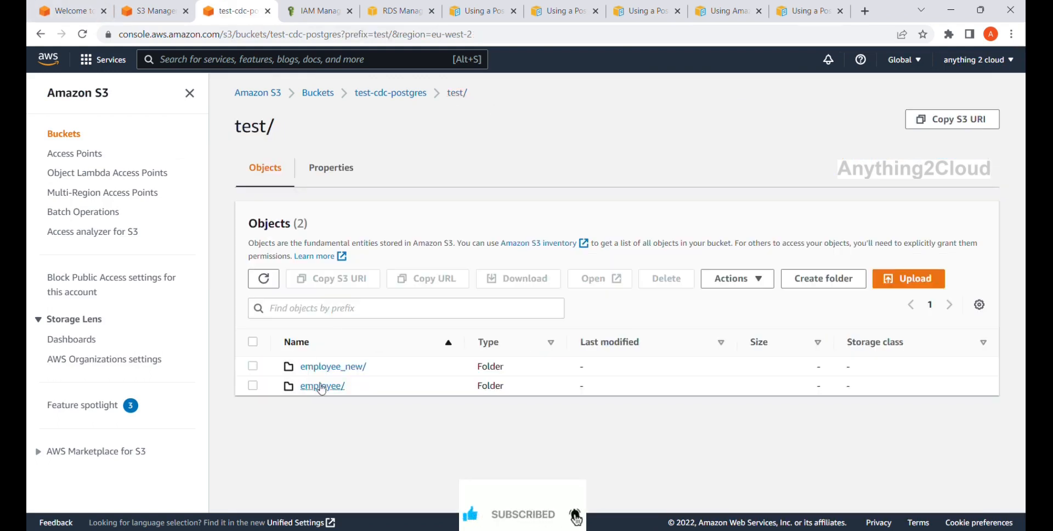
pyautogui.click(322, 387)
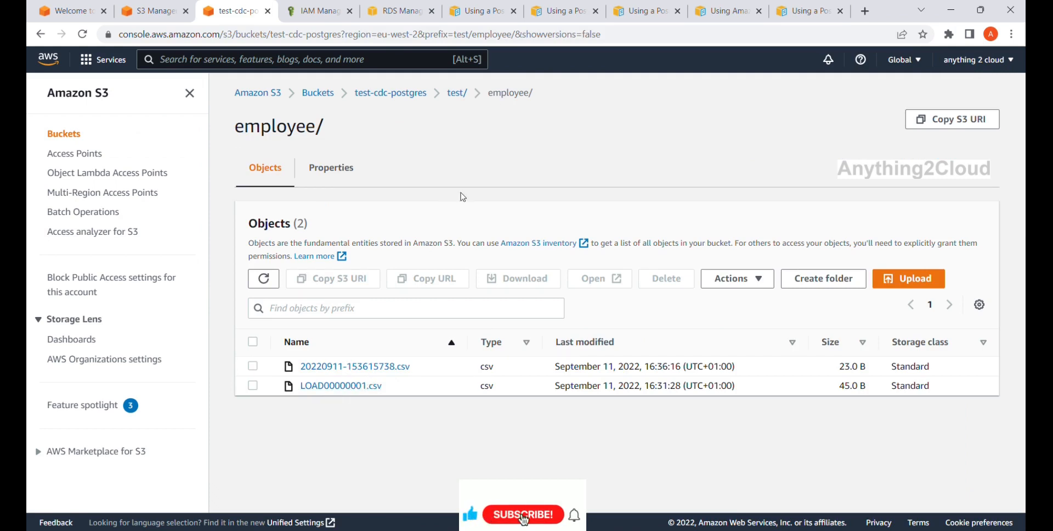
pyautogui.click(379, 372)
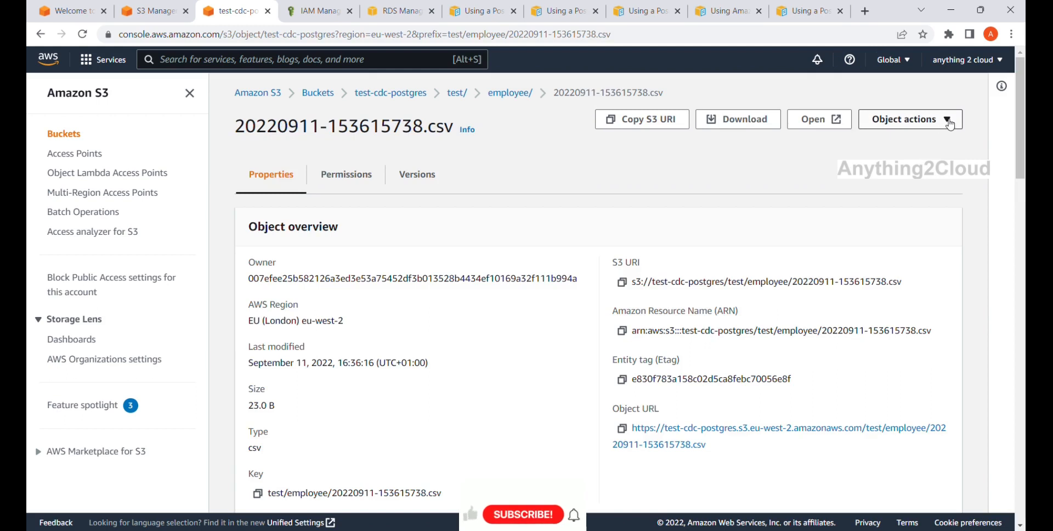
# Step: Run the default five-record S3 Select query on 20220911-153615738.csv and examine the operation flag of each returned record
pyautogui.click(949, 124)
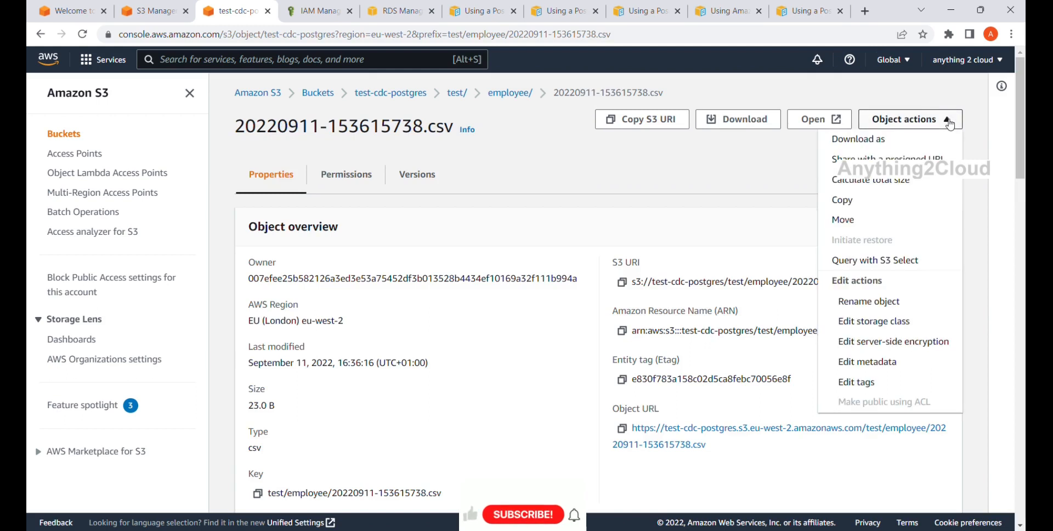
pyautogui.click(898, 257)
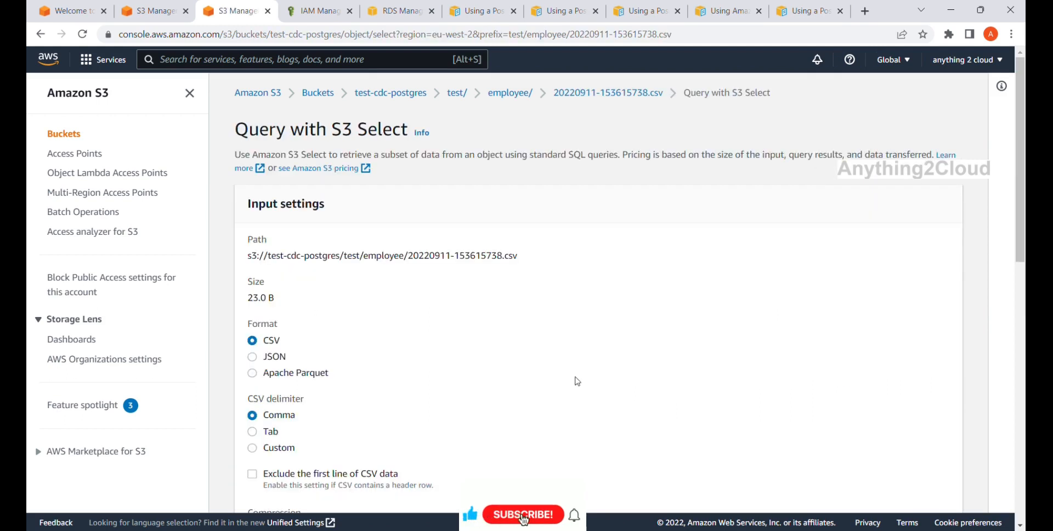
pyautogui.scroll(-5, 574, 379)
pyautogui.click(437, 243)
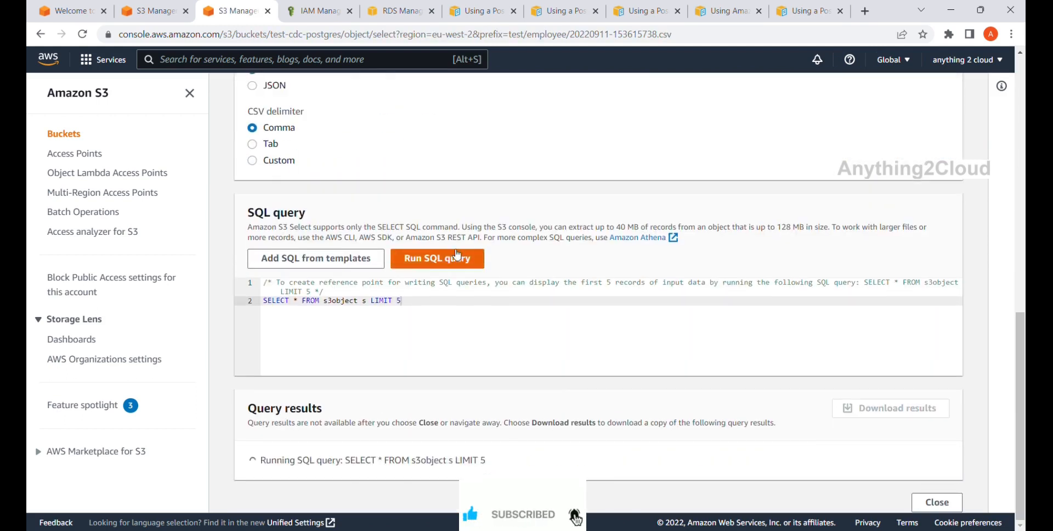
pyautogui.scroll(-3, 419, 291)
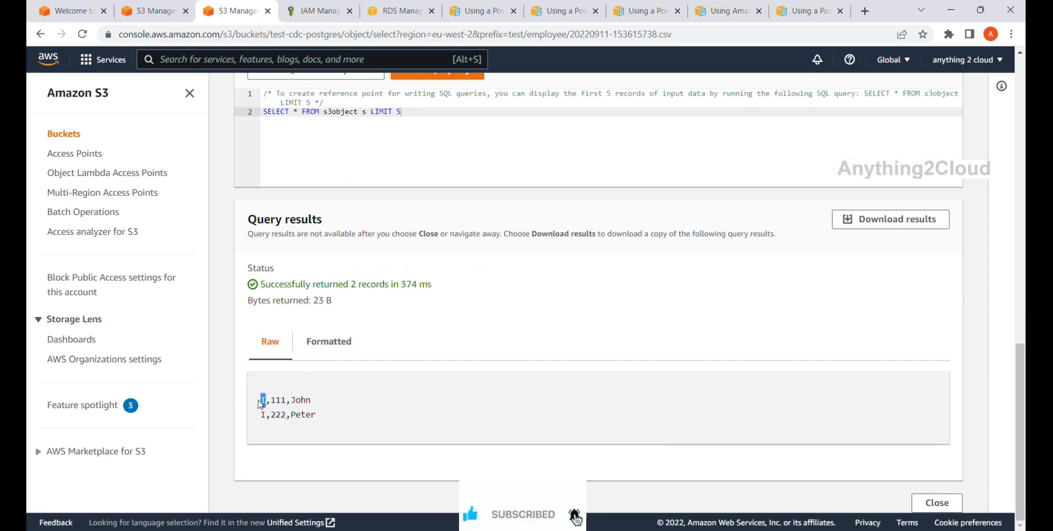
pyautogui.click(272, 423)
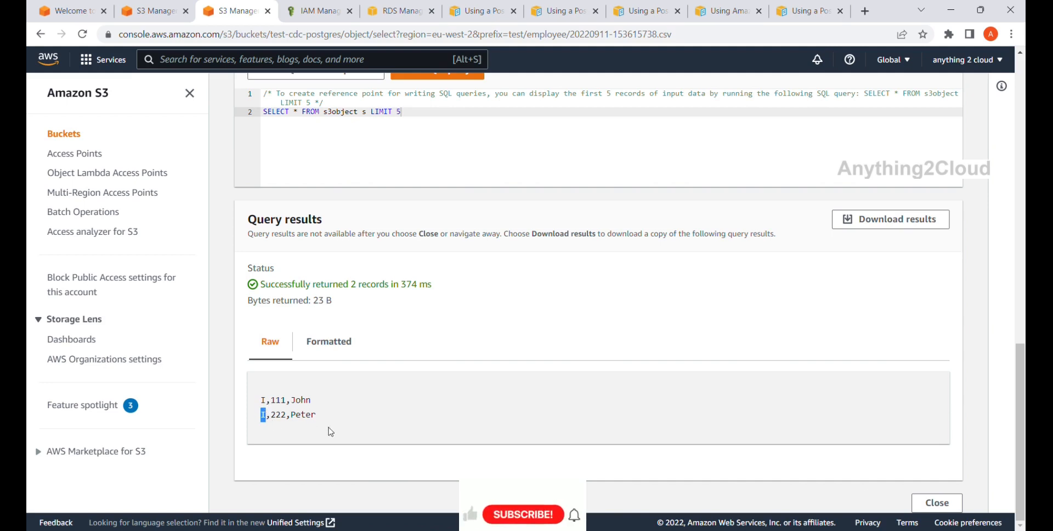
# Step: Go back to the test/ folder and open 20220911-153653865.csv inside the employee_new/ folder
pyautogui.scroll(1, 337, 431)
pyautogui.scroll(20, 337, 431)
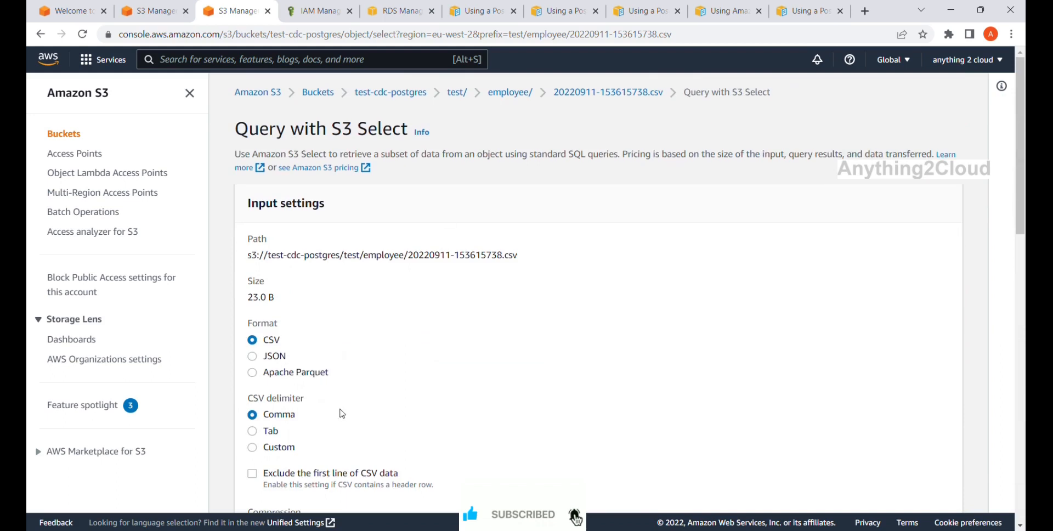
pyautogui.click(457, 92)
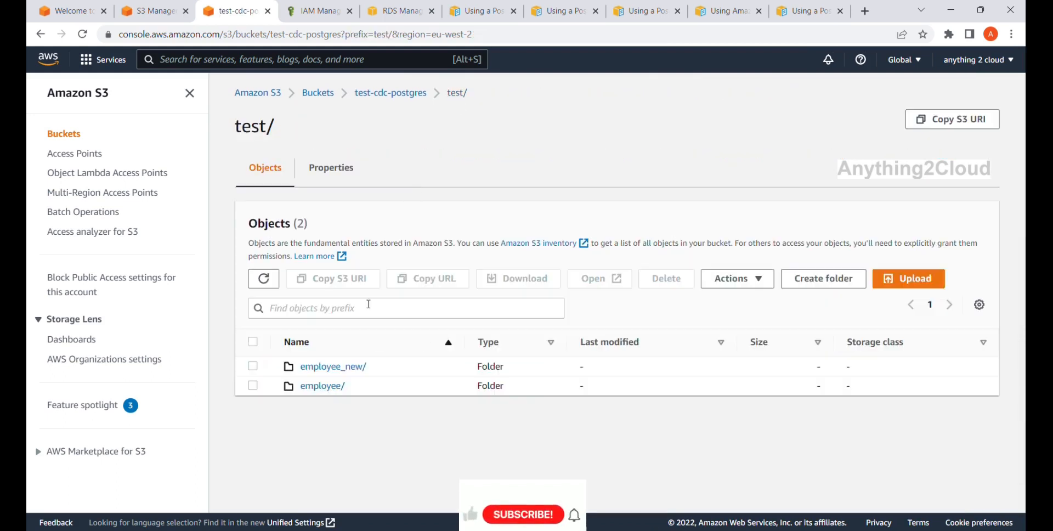
pyautogui.click(335, 367)
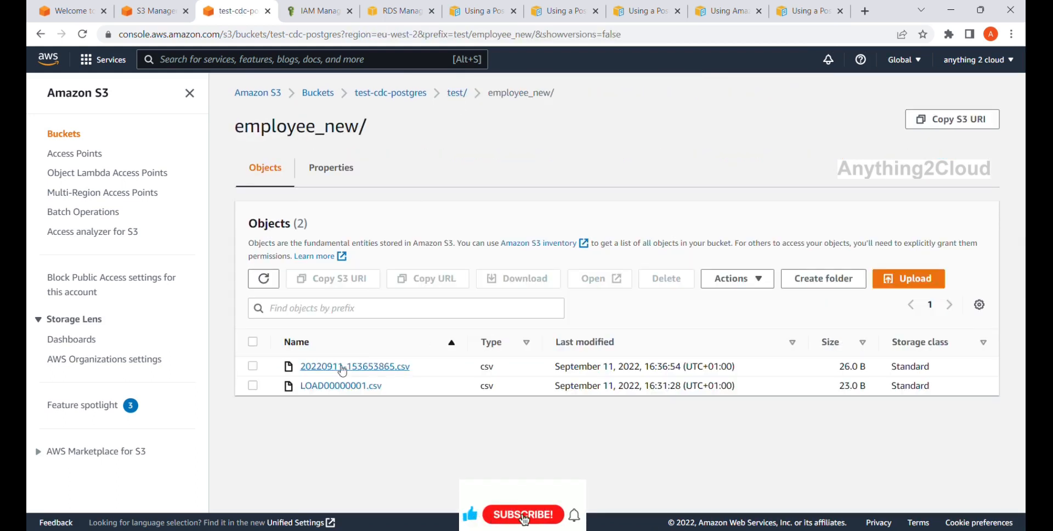
pyautogui.click(341, 366)
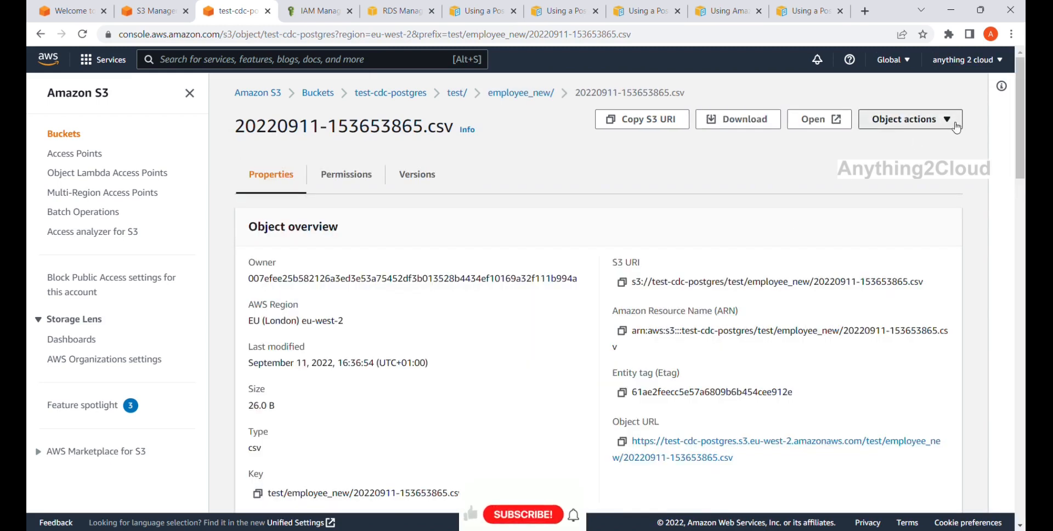
# Step: Run the default five-record S3 Select query on 20220911-153653865.csv and examine the insert and delete flags of the returned records
pyautogui.click(954, 121)
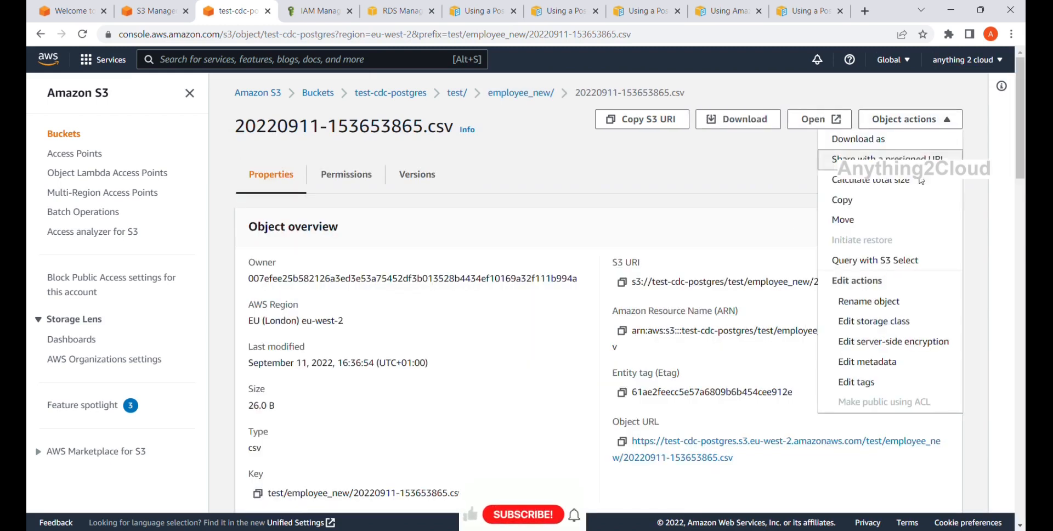
pyautogui.click(887, 260)
pyautogui.scroll(-4, 682, 344)
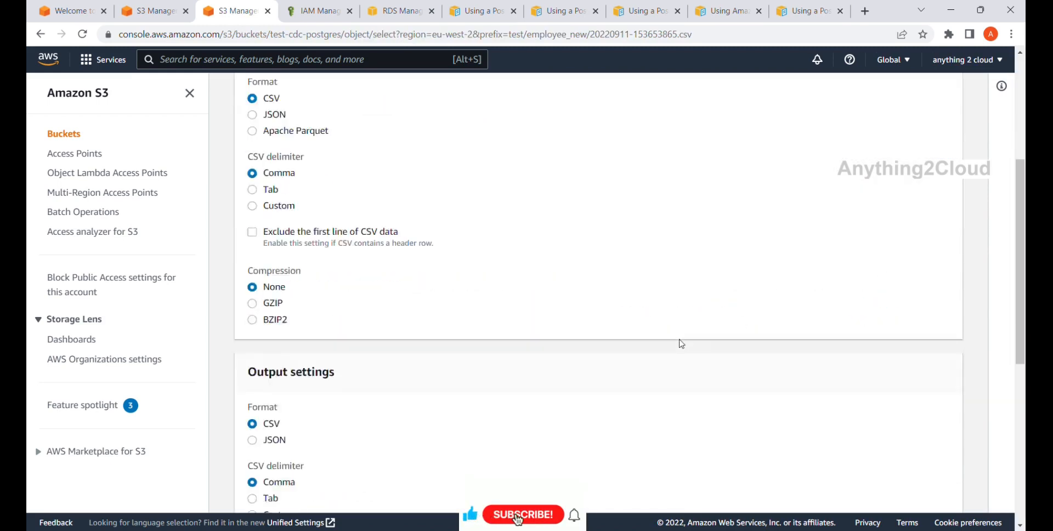
pyautogui.scroll(-6, 681, 344)
pyautogui.click(485, 250)
pyautogui.scroll(-3, 475, 250)
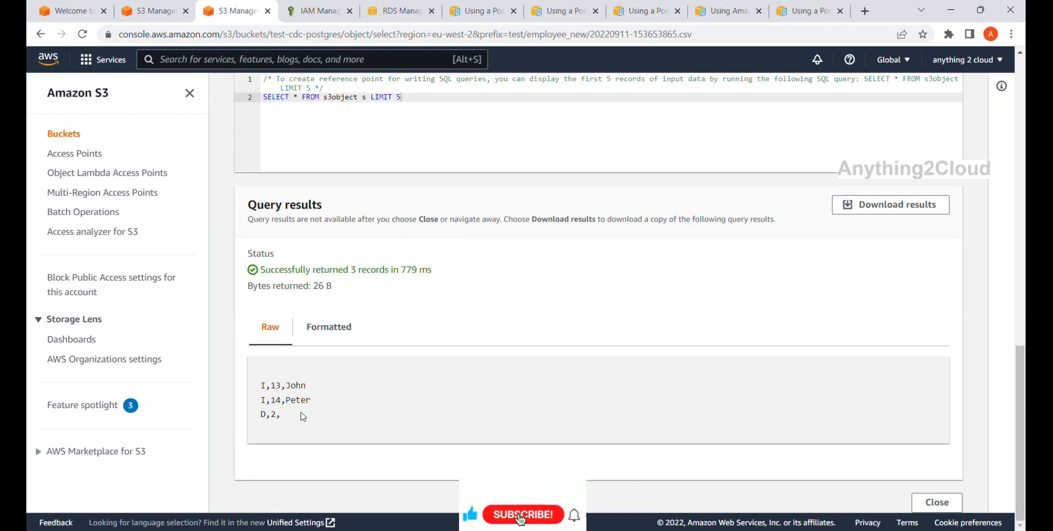
pyautogui.scroll(1, 310, 403)
pyautogui.scroll(1, 312, 399)
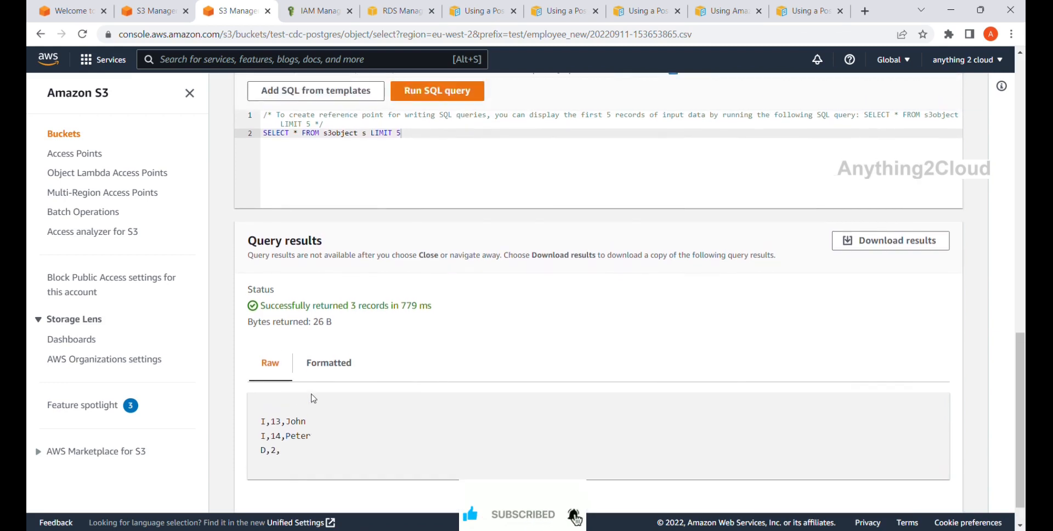
pyautogui.scroll(2, 313, 398)
pyautogui.scroll(10, 312, 398)
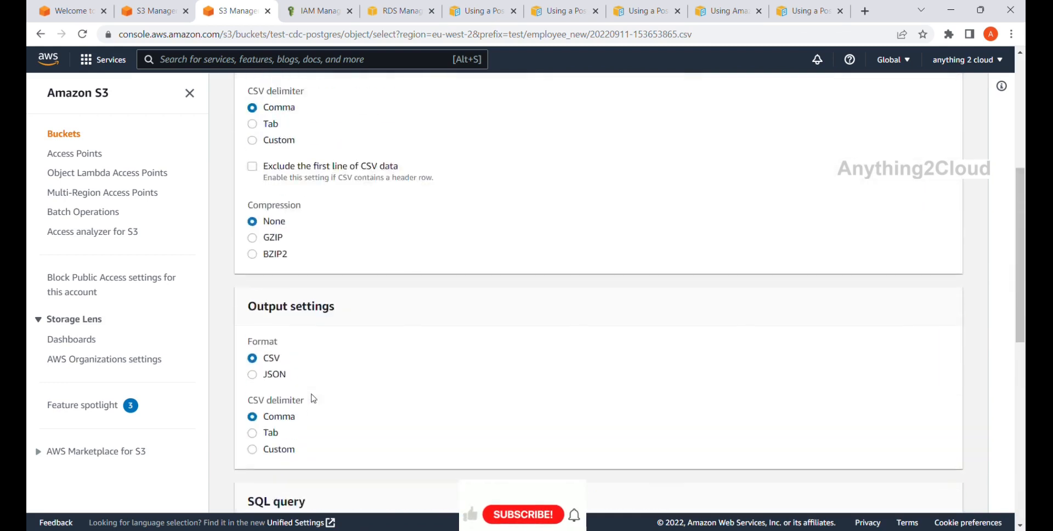
pyautogui.scroll(-12, 314, 397)
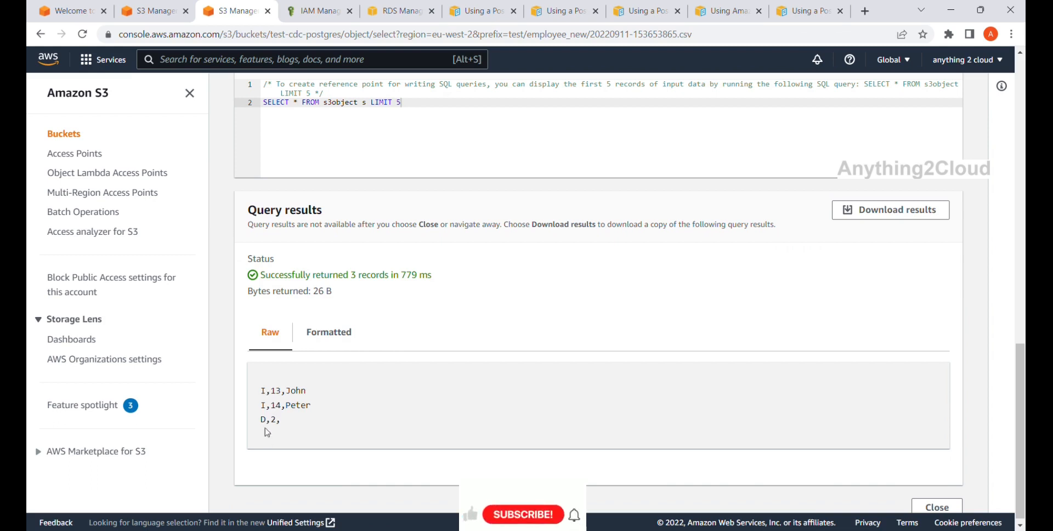
# Step: Return to the employee_new/ folder and open the full-load file LOAD00000001.csv
pyautogui.scroll(15, 299, 425)
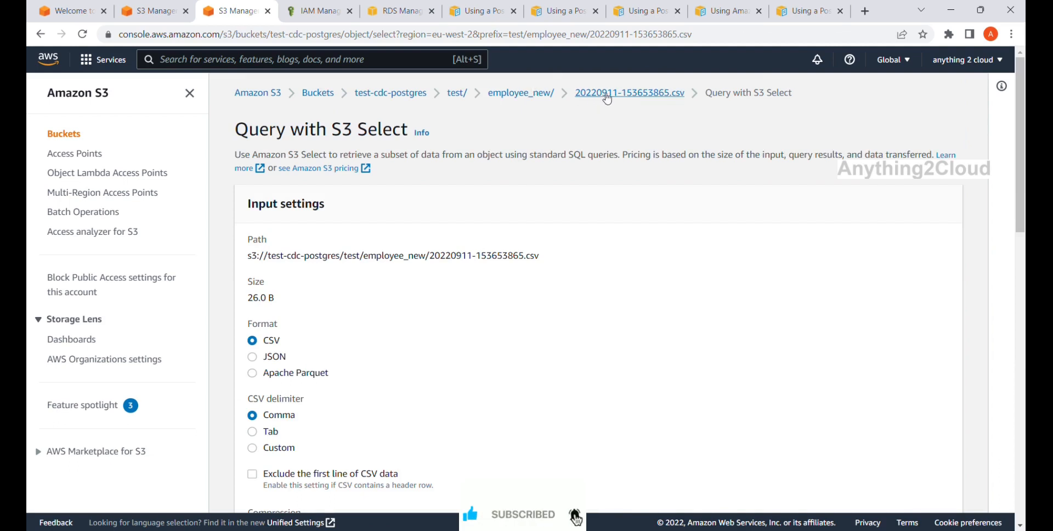
pyautogui.click(545, 94)
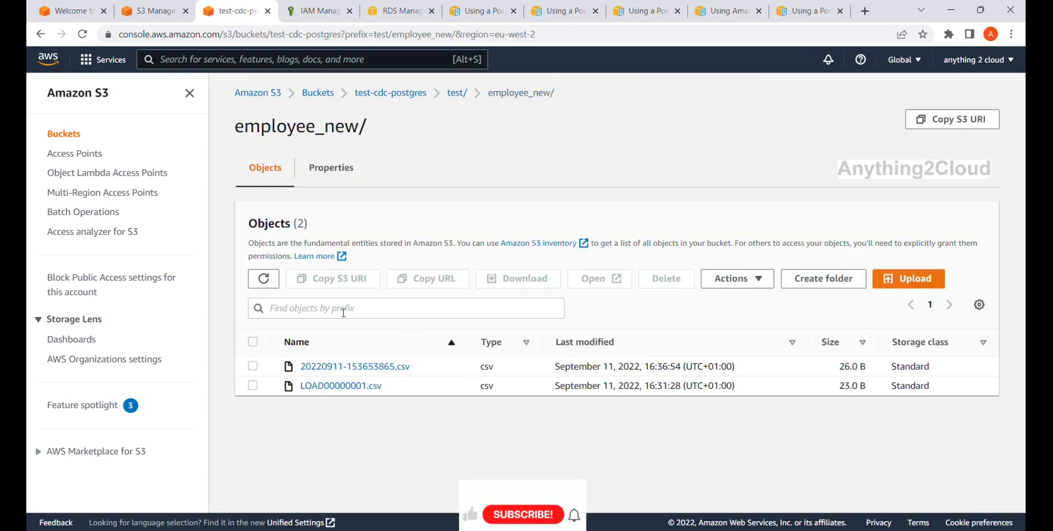
pyautogui.click(322, 386)
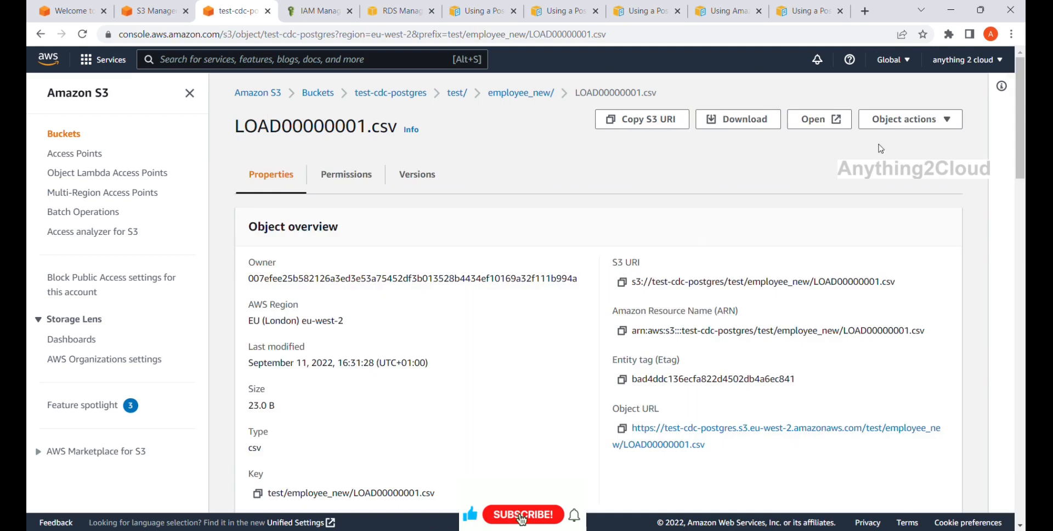
# Step: Run the default five-record S3 Select query on LOAD00000001.csv and examine the returned full-load rows
pyautogui.click(932, 121)
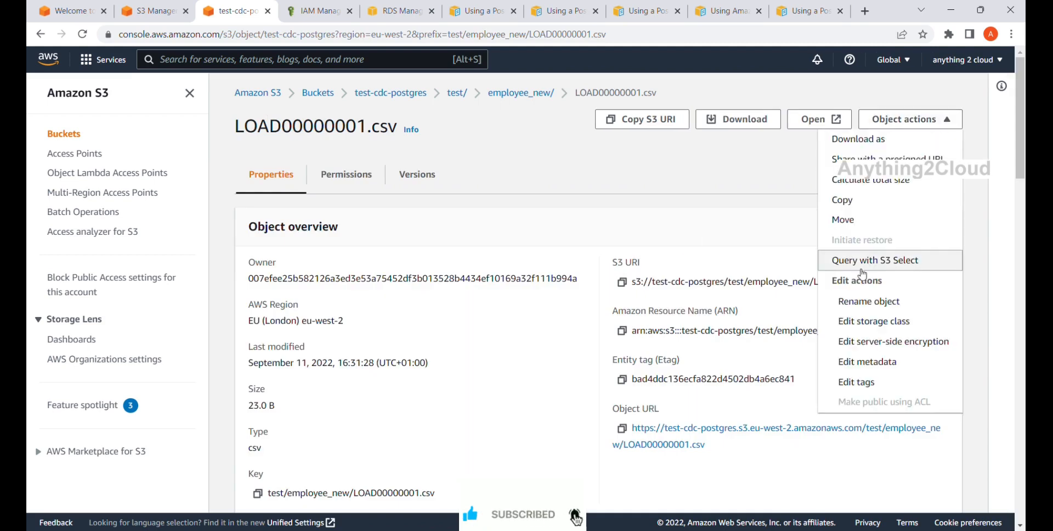
pyautogui.click(863, 261)
pyautogui.scroll(-9, 578, 418)
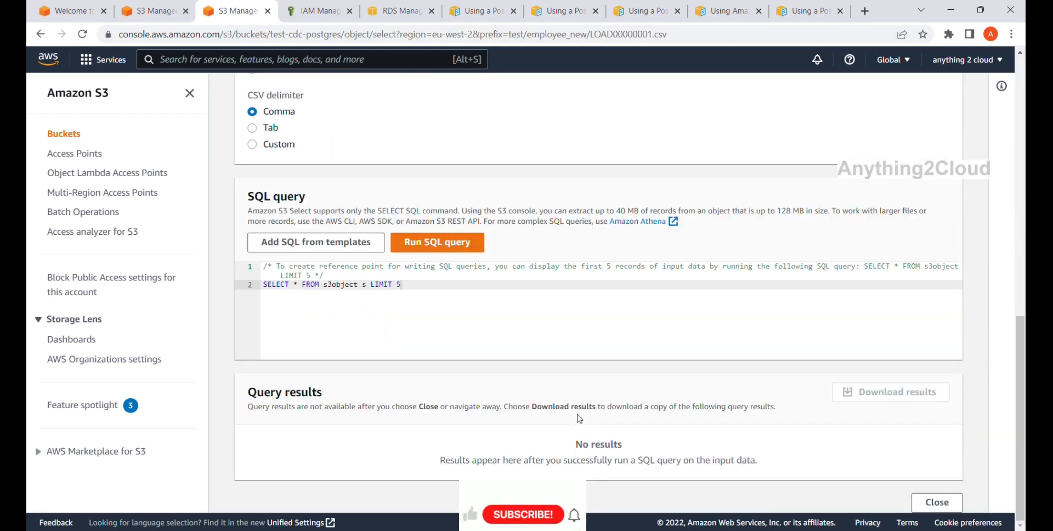
pyautogui.click(447, 244)
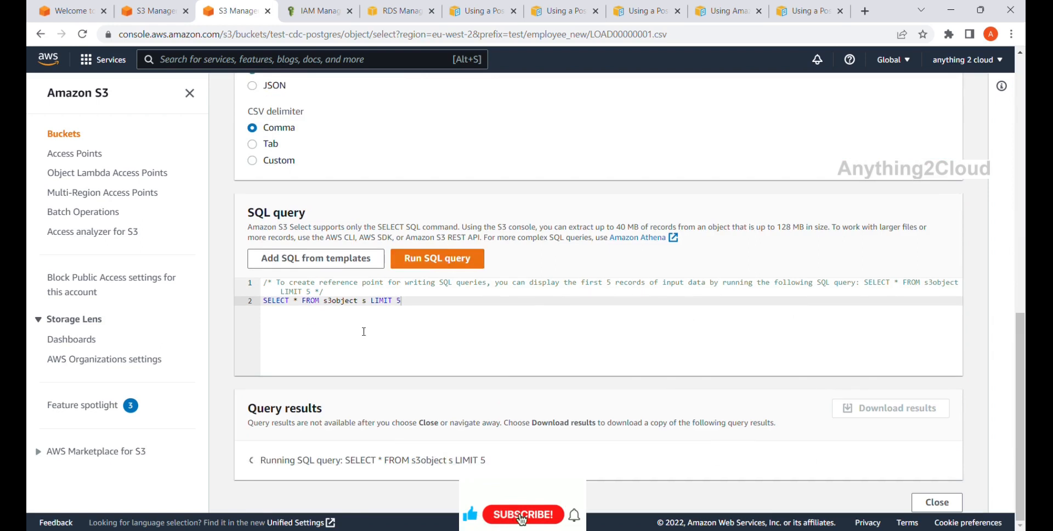
pyautogui.scroll(-3, 323, 373)
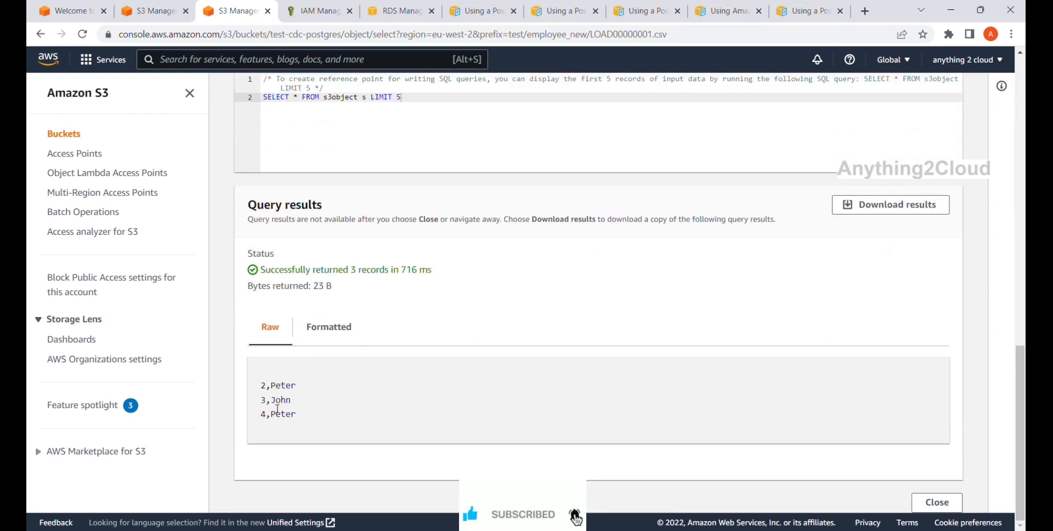
# Step: Switch to the AWS DMS console and open the s3target endpoint for modification
pyautogui.scroll(10, 379, 333)
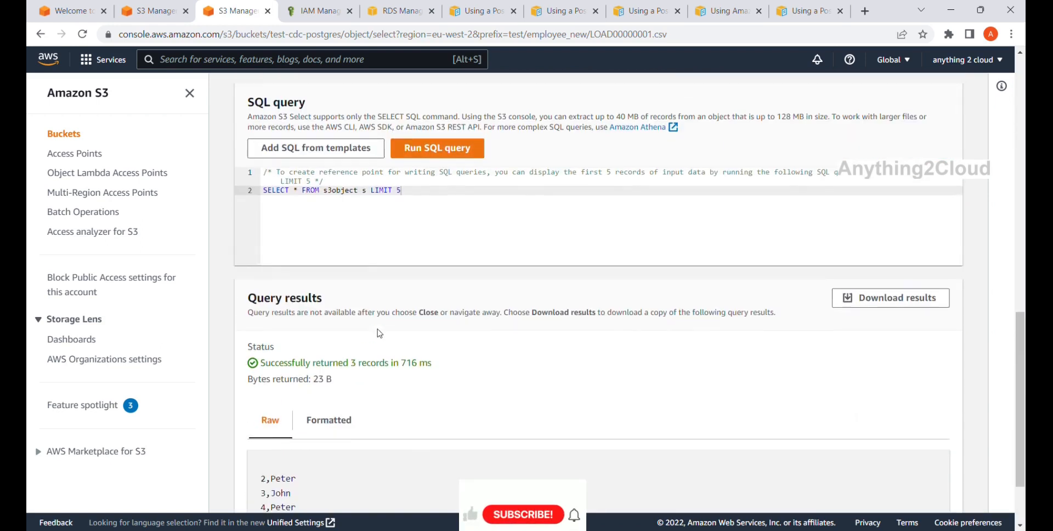
pyautogui.scroll(5, 378, 333)
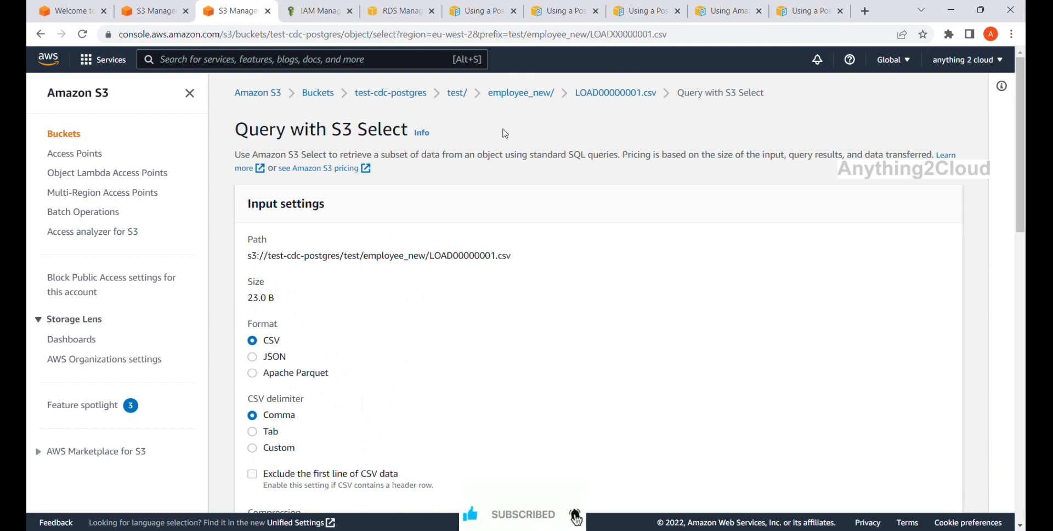
pyautogui.click(85, 12)
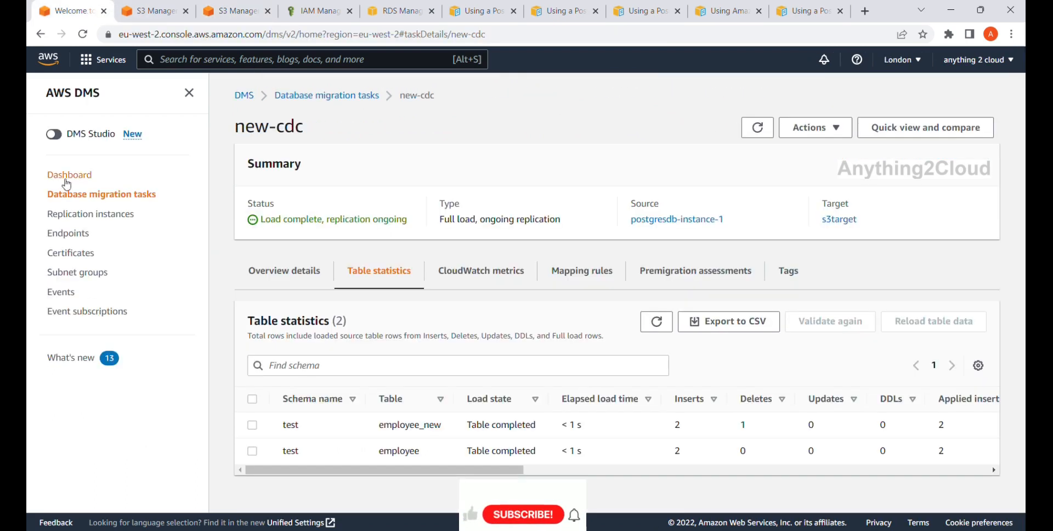
pyautogui.click(73, 233)
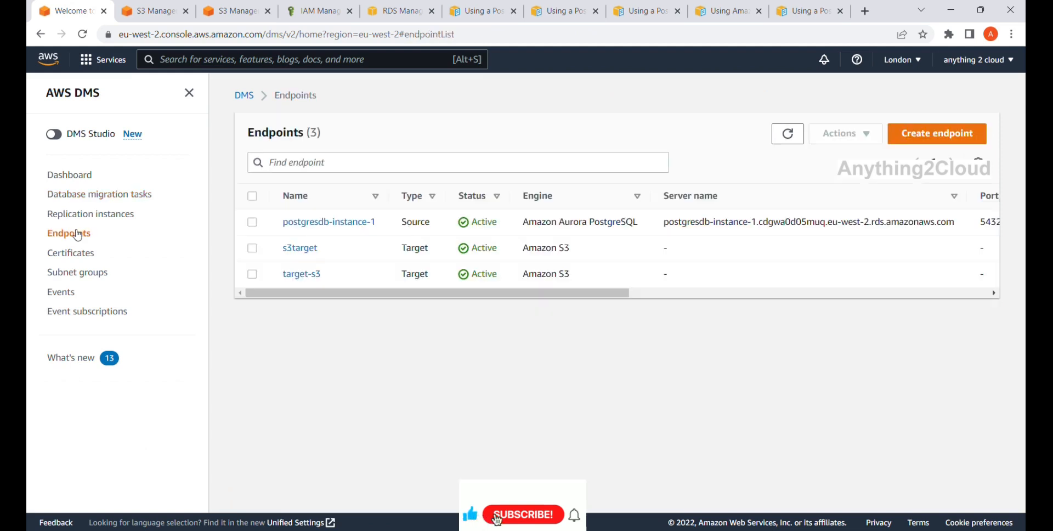
pyautogui.click(300, 248)
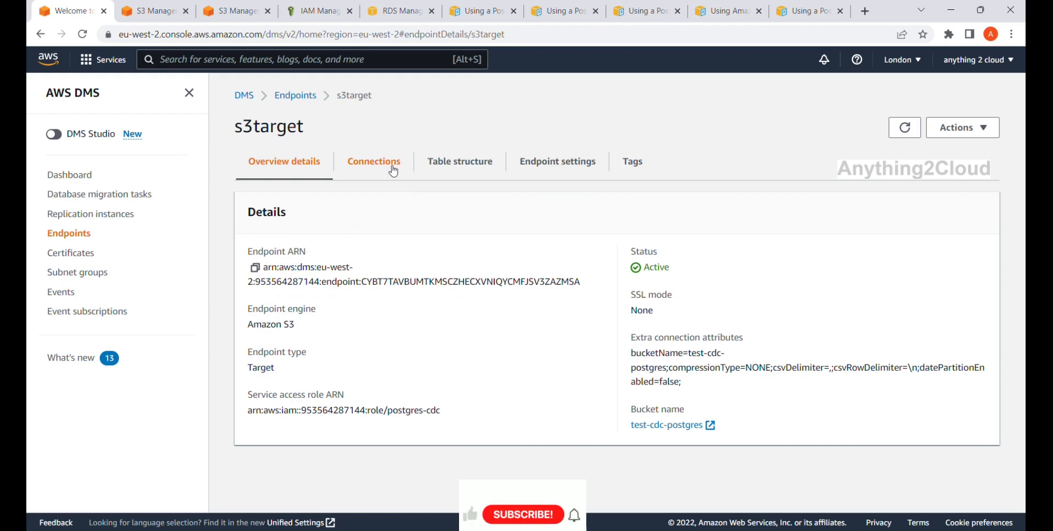
pyautogui.click(964, 127)
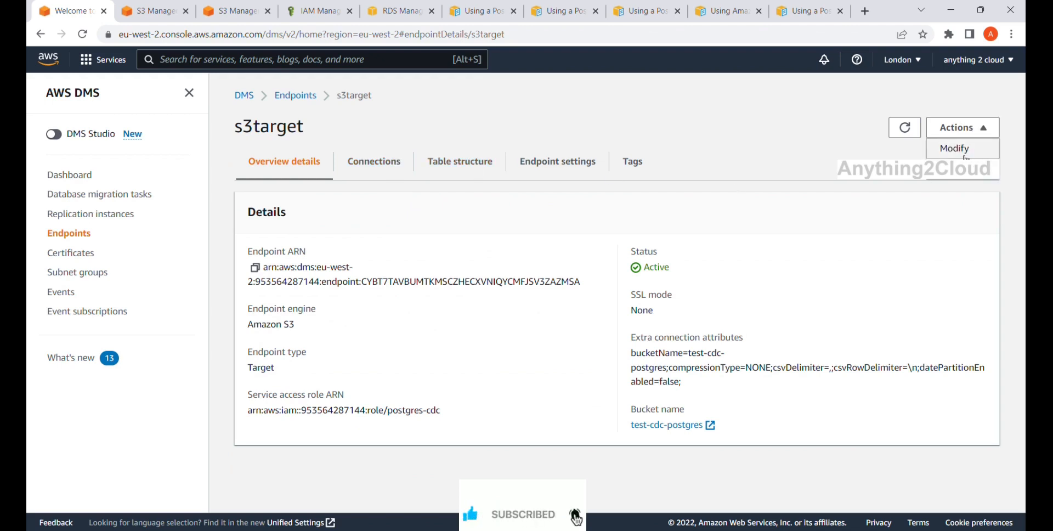
pyautogui.click(965, 154)
# Step: Add the endpoint setting IncludeOpForFullLoad with the value true to the s3target endpoint
pyautogui.scroll(-7, 651, 314)
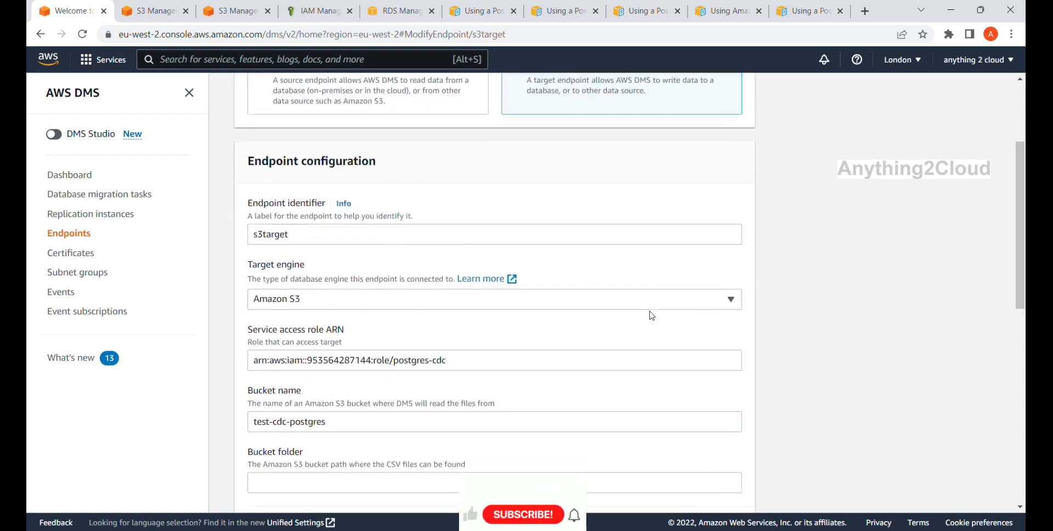
pyautogui.scroll(-5, 651, 315)
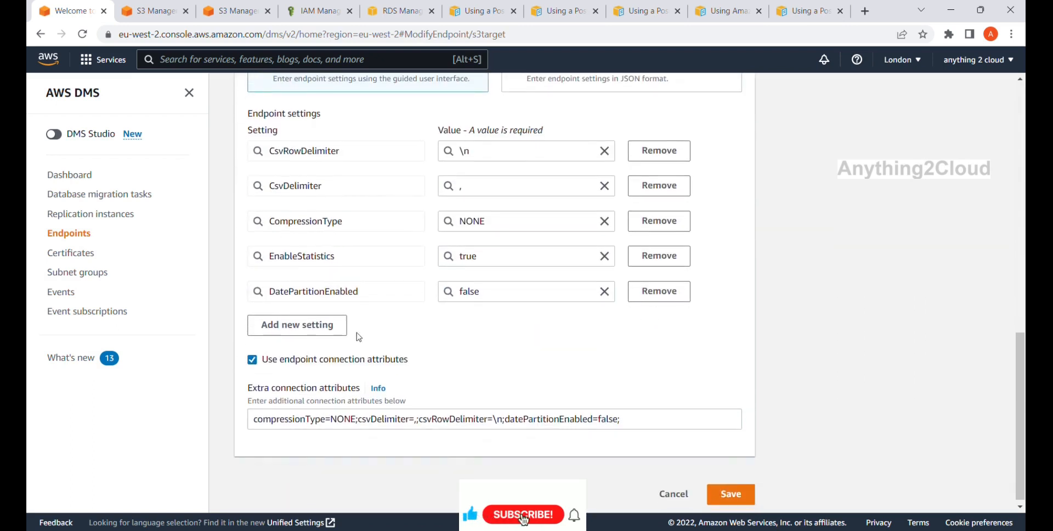
pyautogui.click(343, 327)
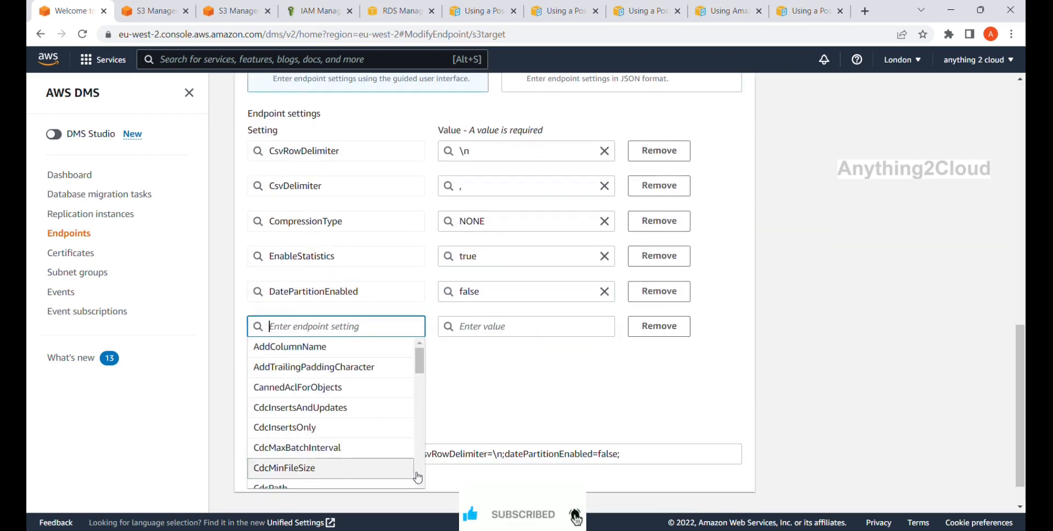
pyautogui.scroll(-8, 420, 486)
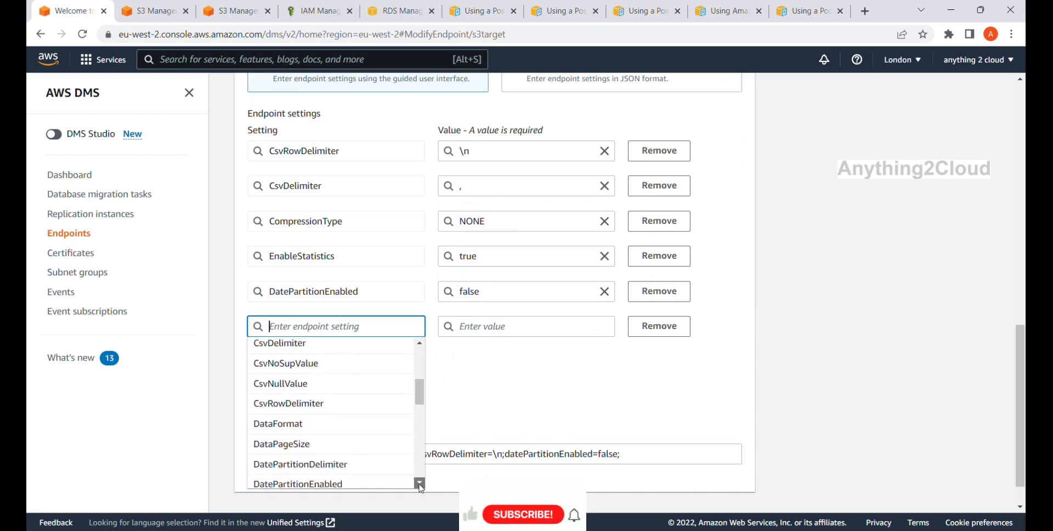
pyautogui.scroll(-5, 420, 486)
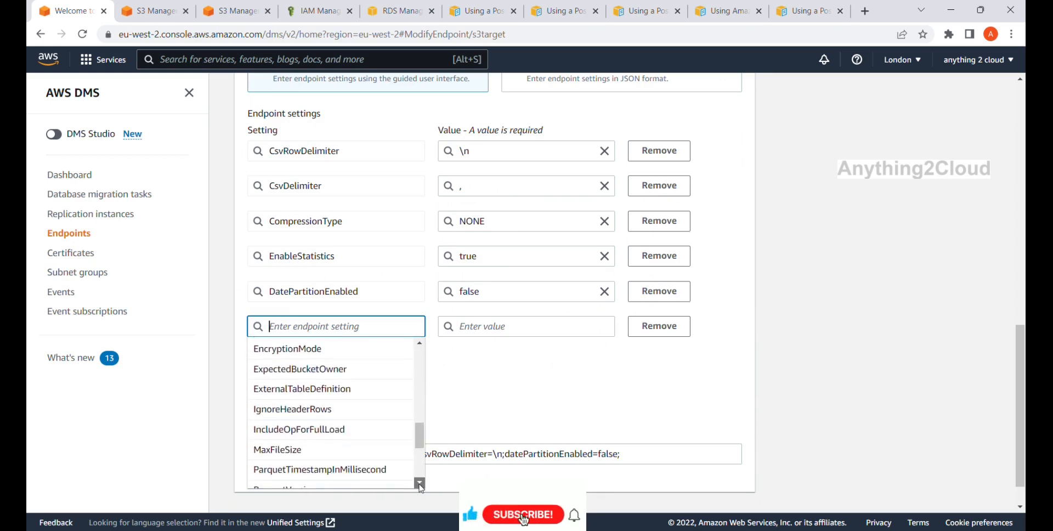
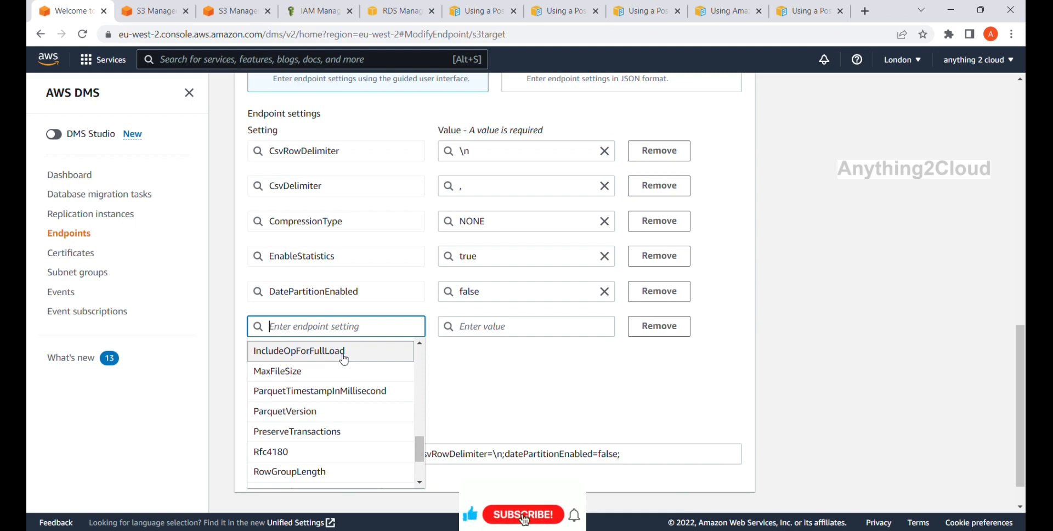
pyautogui.click(344, 359)
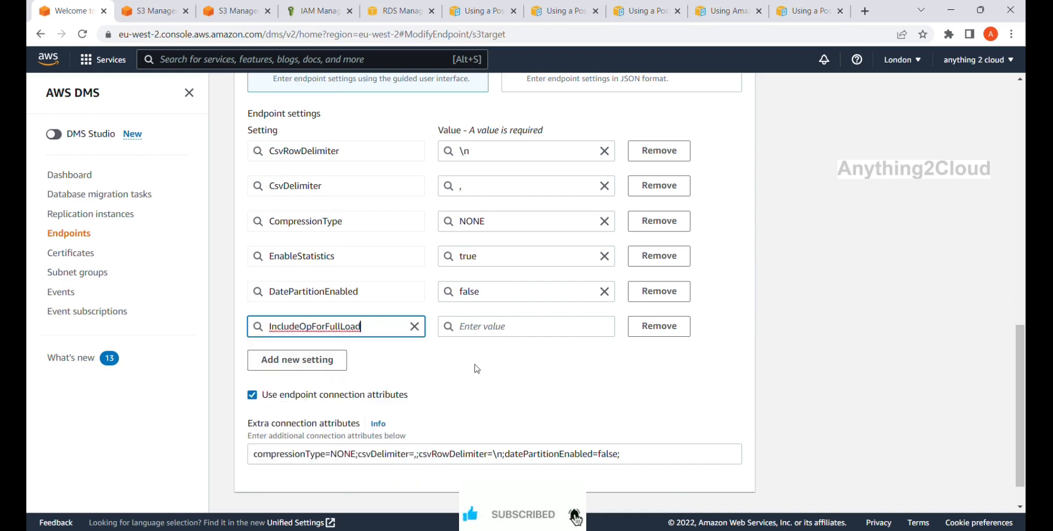
pyautogui.click(528, 329)
pyautogui.write('tru')
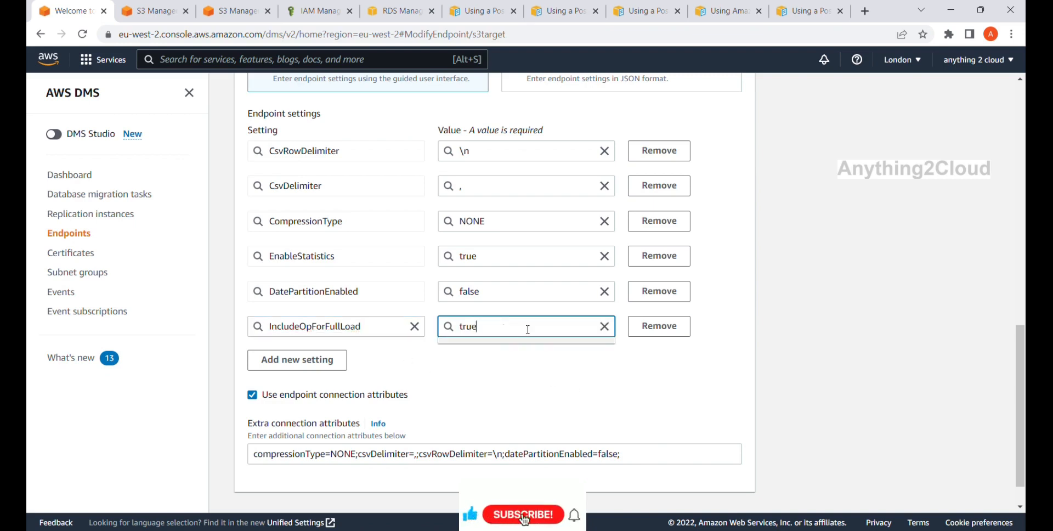
pyautogui.write('e')
pyautogui.click(511, 372)
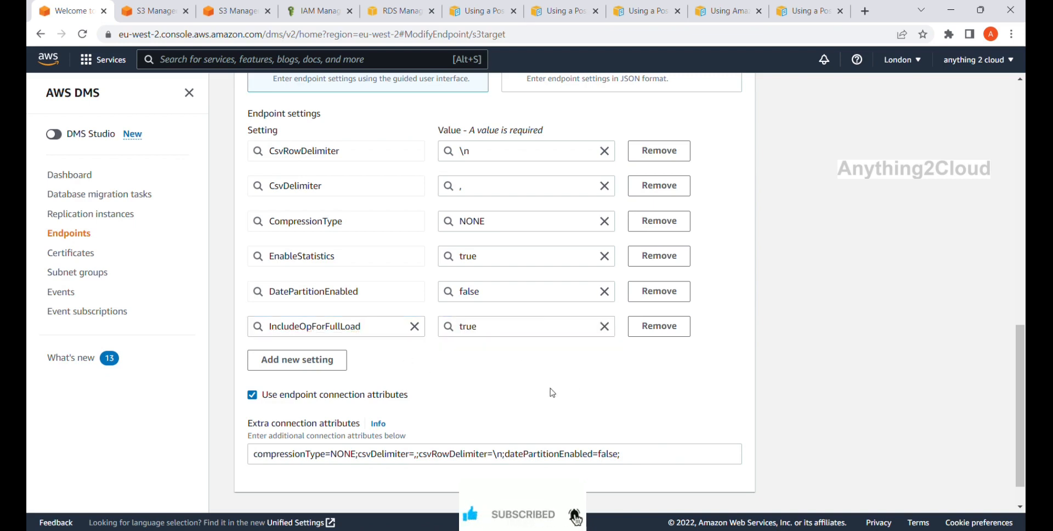
# Step: Try to save the modified s3target endpoint
pyautogui.scroll(-2, 553, 392)
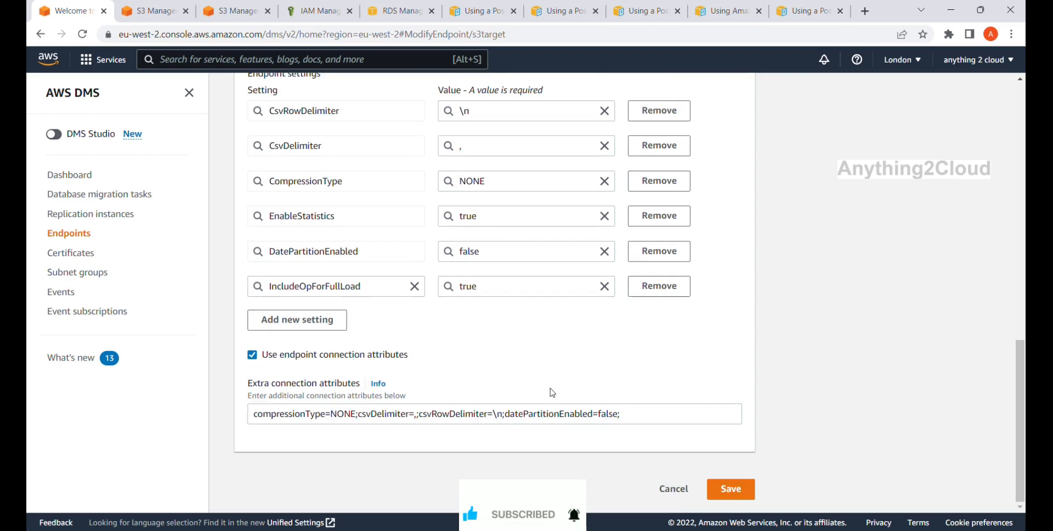
pyautogui.click(742, 495)
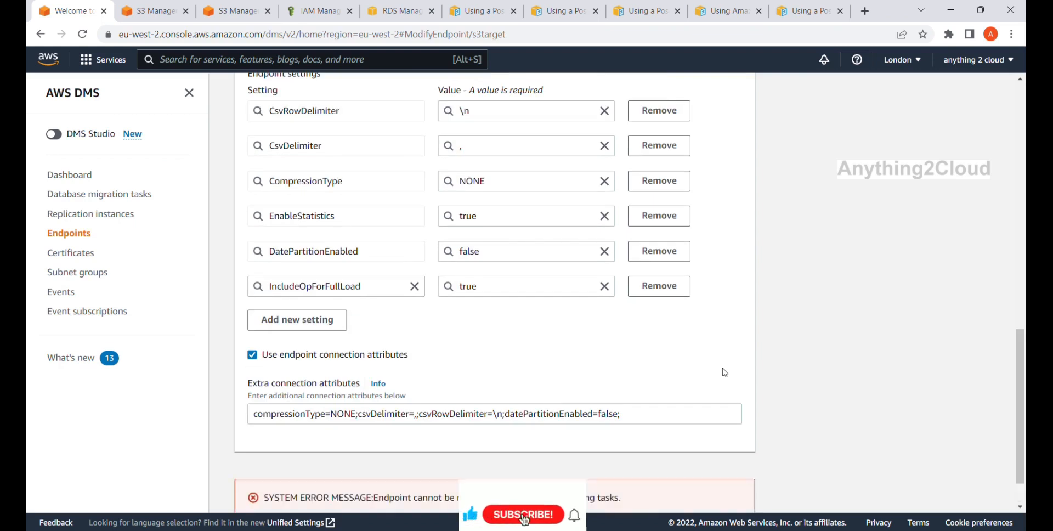
pyautogui.scroll(-1, 724, 373)
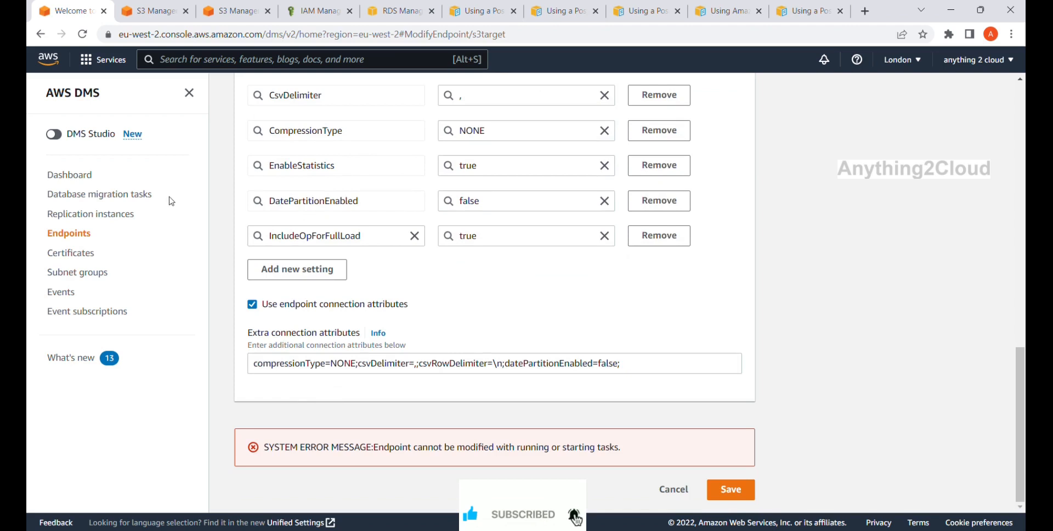
# Step: Stop the database migration task new-cdc, confirm the stop, and refresh the task list
pyautogui.click(146, 194)
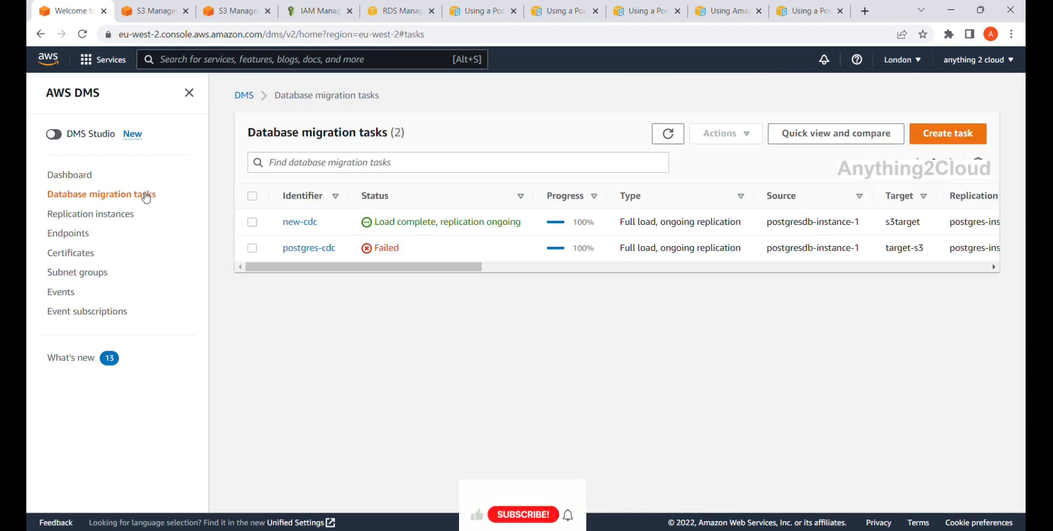
pyautogui.click(251, 224)
pyautogui.click(748, 137)
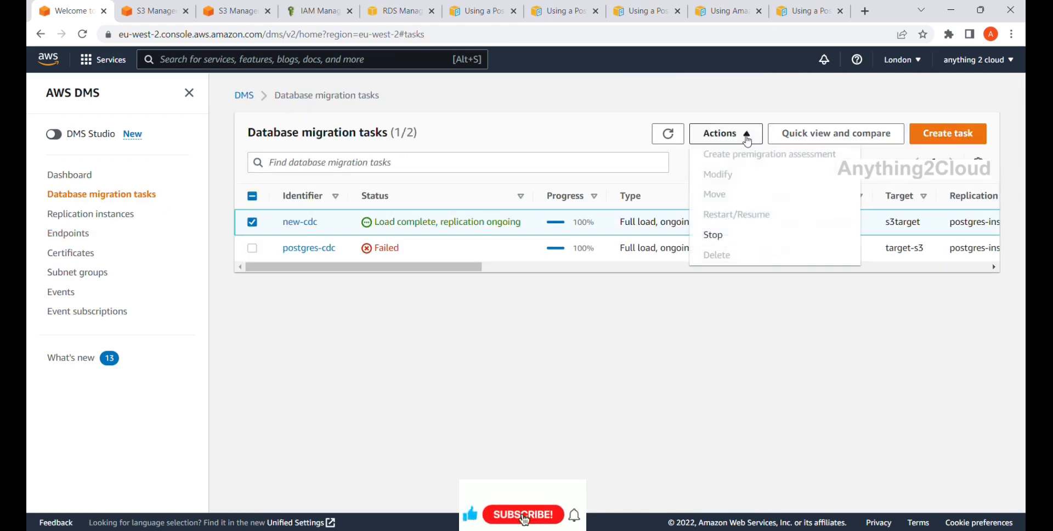
pyautogui.click(730, 235)
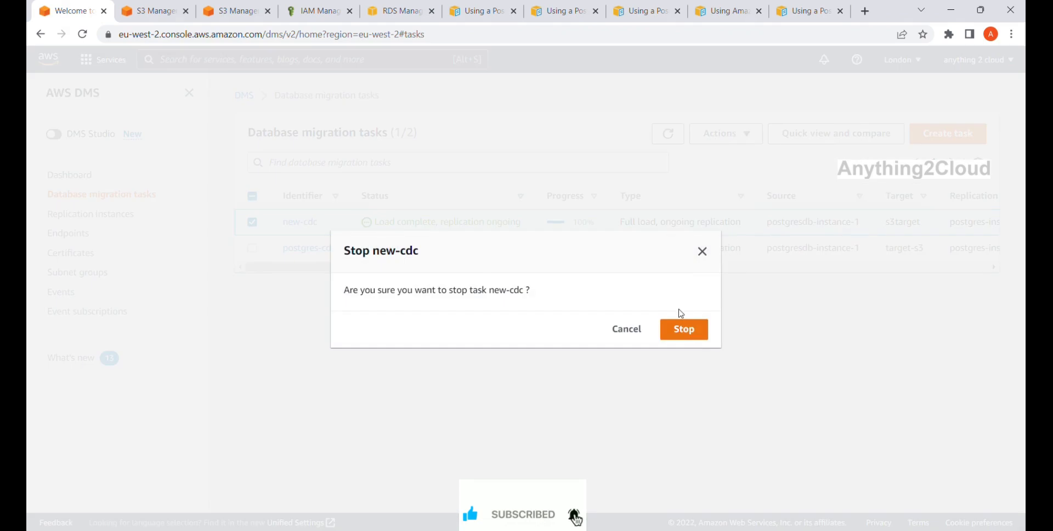
pyautogui.click(685, 332)
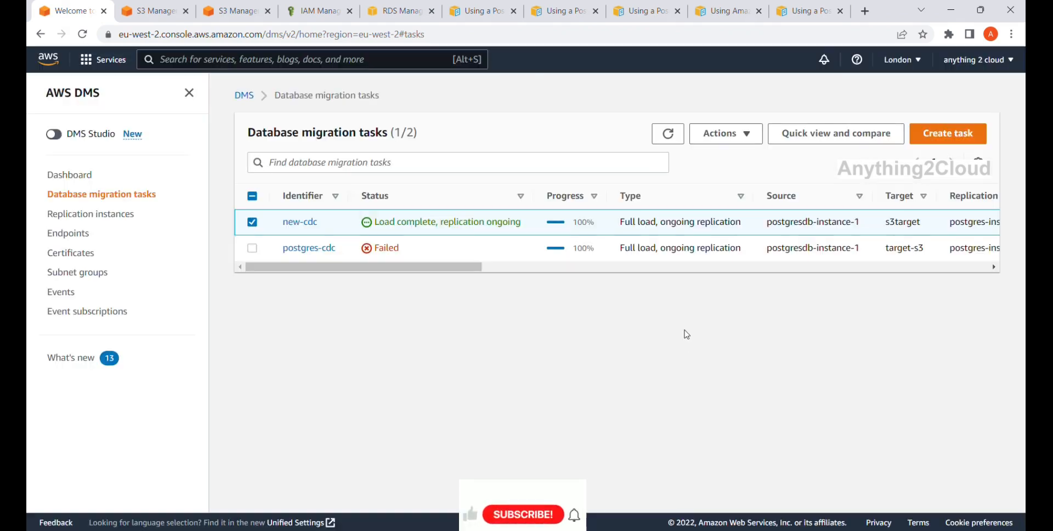
pyautogui.click(668, 134)
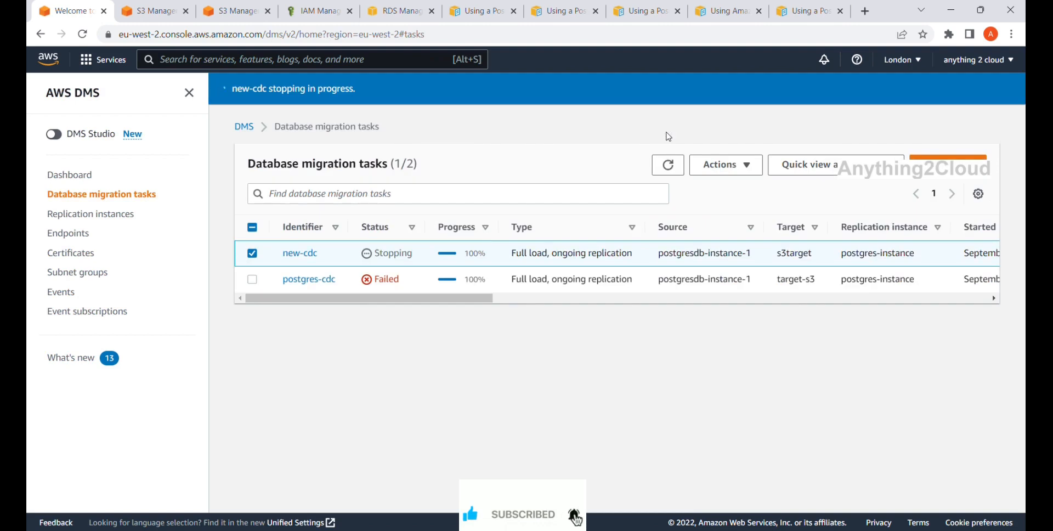
pyautogui.tripleClick(669, 164)
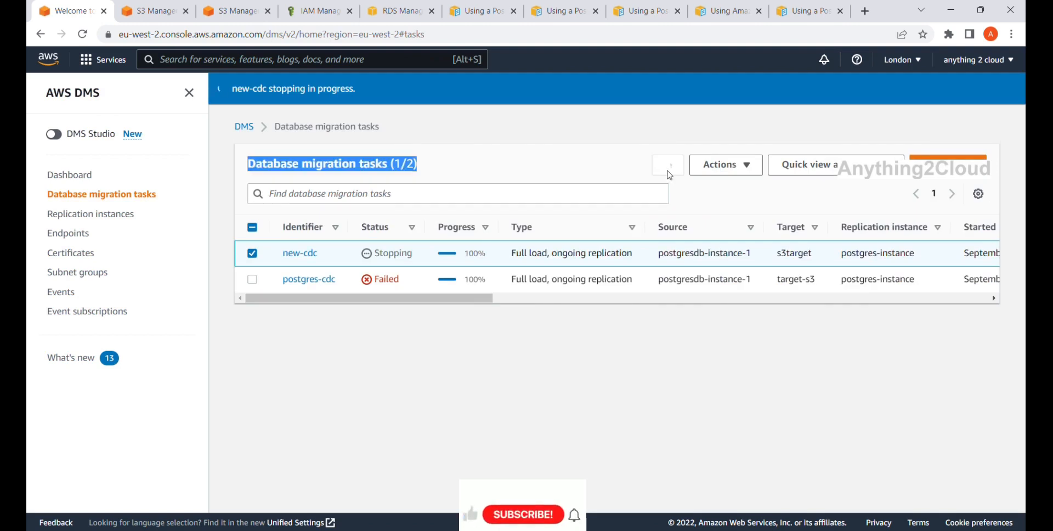
pyautogui.click(669, 172)
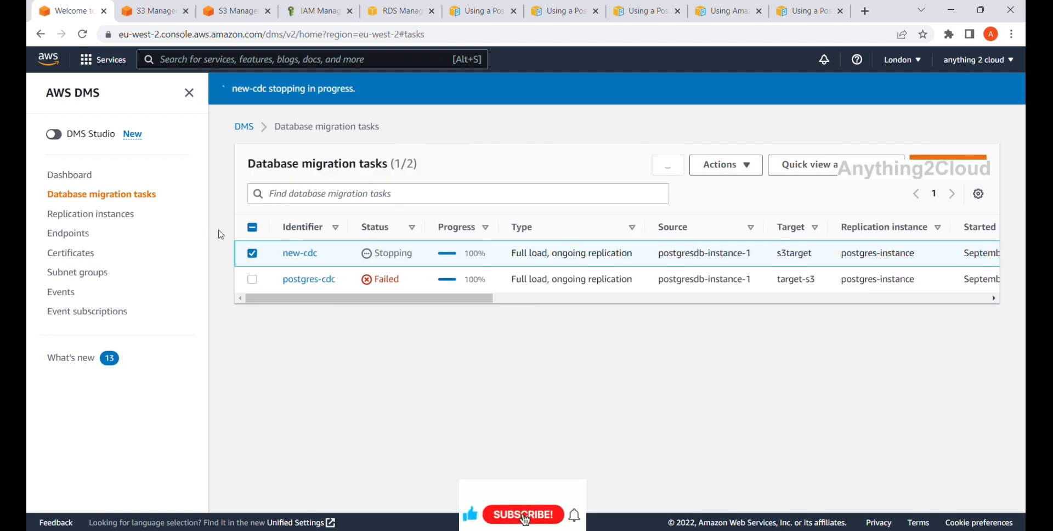
# Step: Reopen the s3target endpoint for modification
pyautogui.click(68, 233)
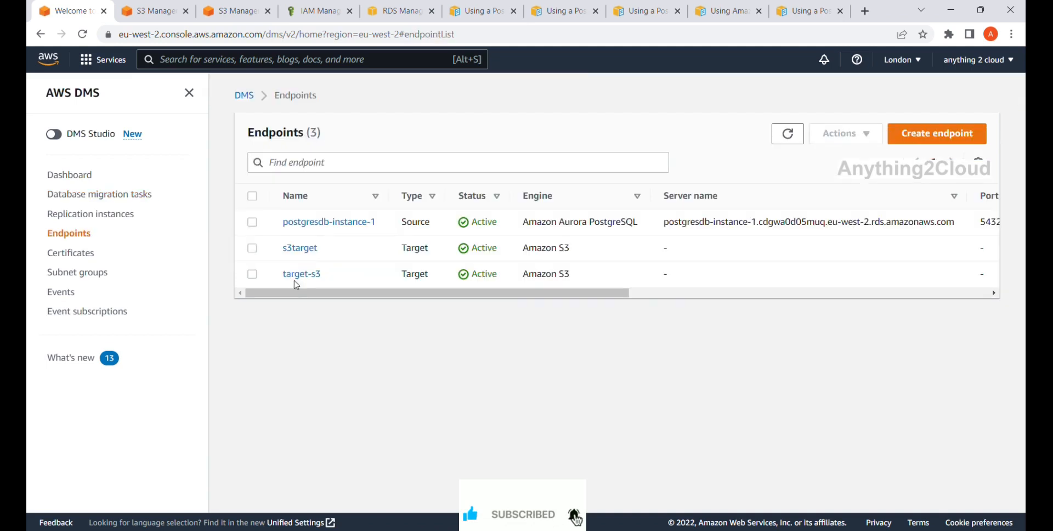
pyautogui.click(302, 249)
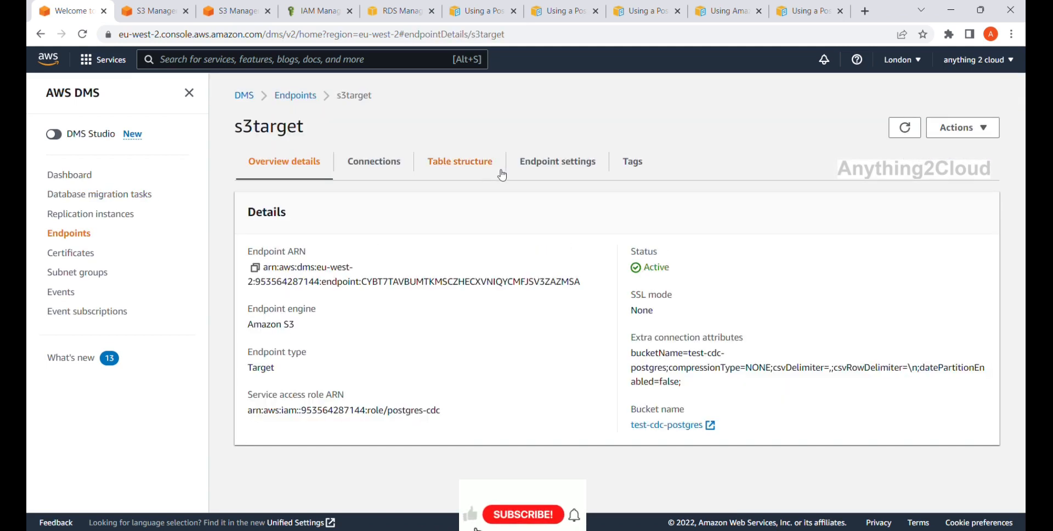
pyautogui.click(960, 127)
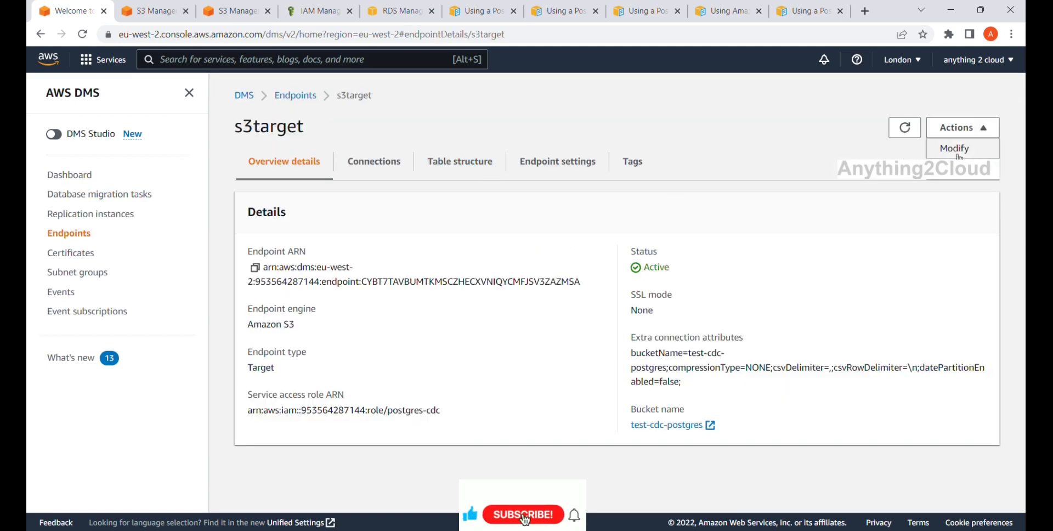
pyautogui.click(959, 151)
# Step: Add a new endpoint setting IncludeOpForFullLoad to s3target and set its value to true
pyautogui.scroll(-15, 585, 334)
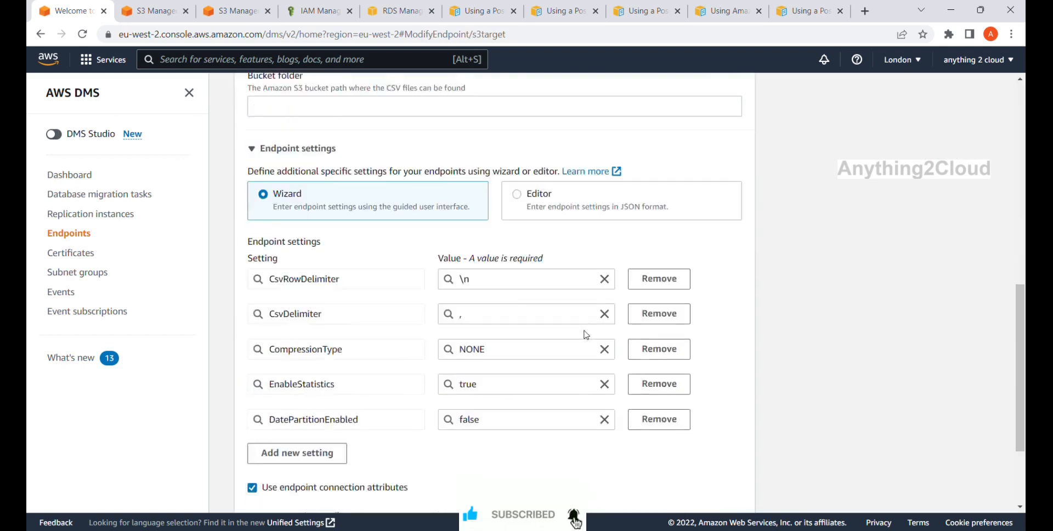
pyautogui.click(340, 321)
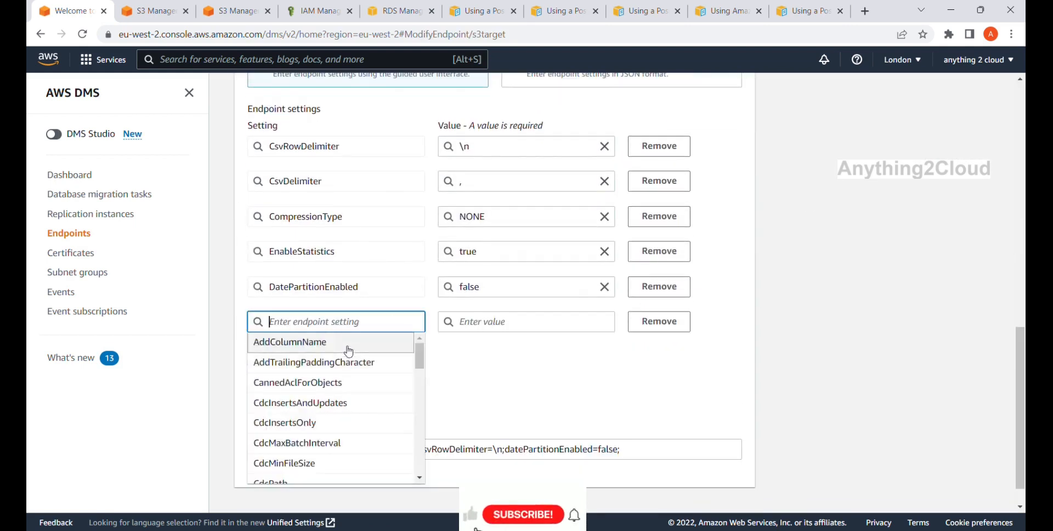
pyautogui.scroll(-8, 350, 398)
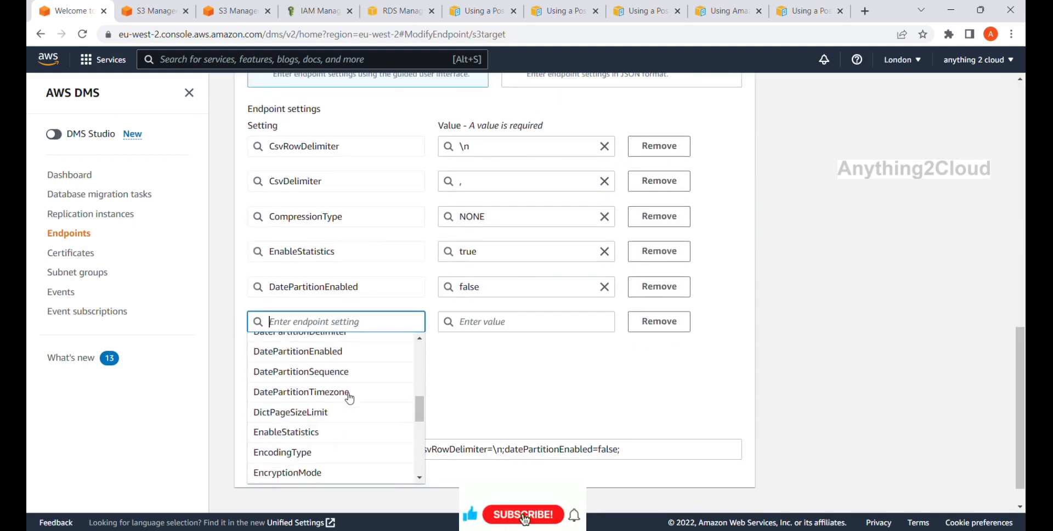
pyautogui.scroll(-4, 349, 398)
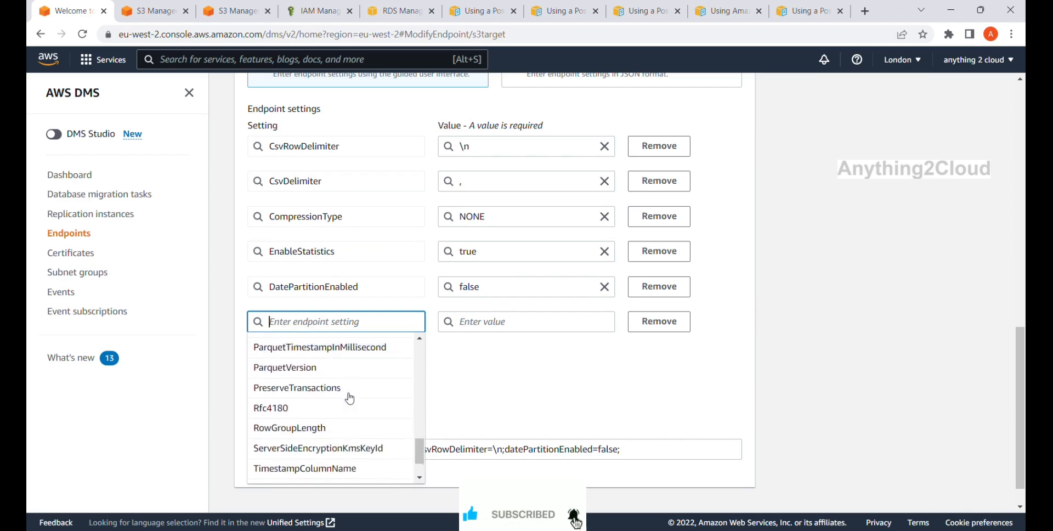
pyautogui.scroll(1, 350, 398)
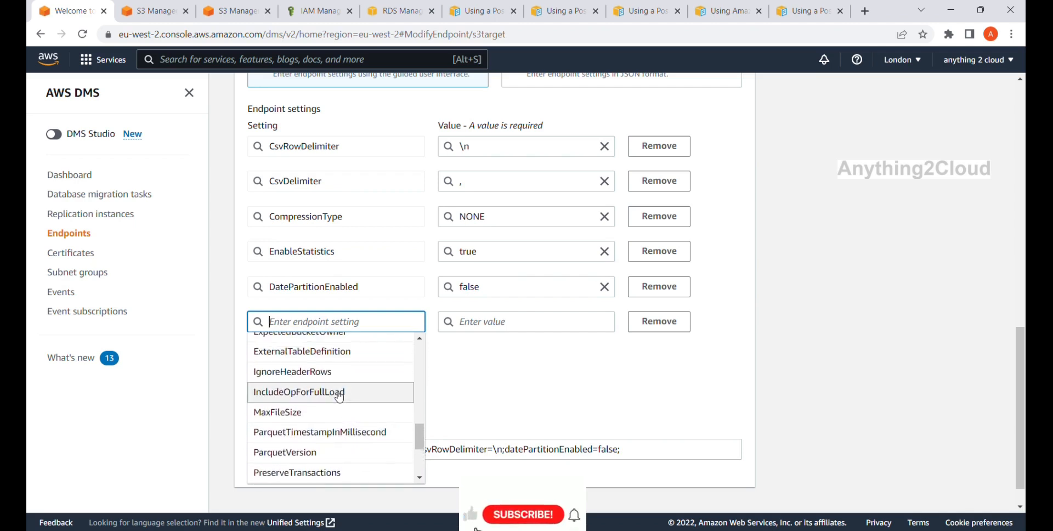
pyautogui.click(339, 393)
pyautogui.scroll(-1, 515, 387)
pyautogui.click(503, 291)
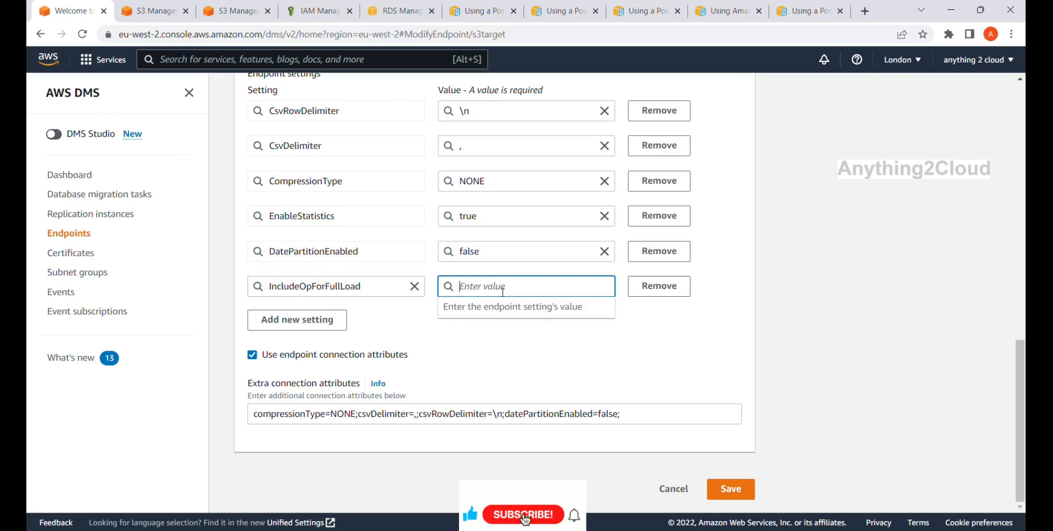
pyautogui.write('t')
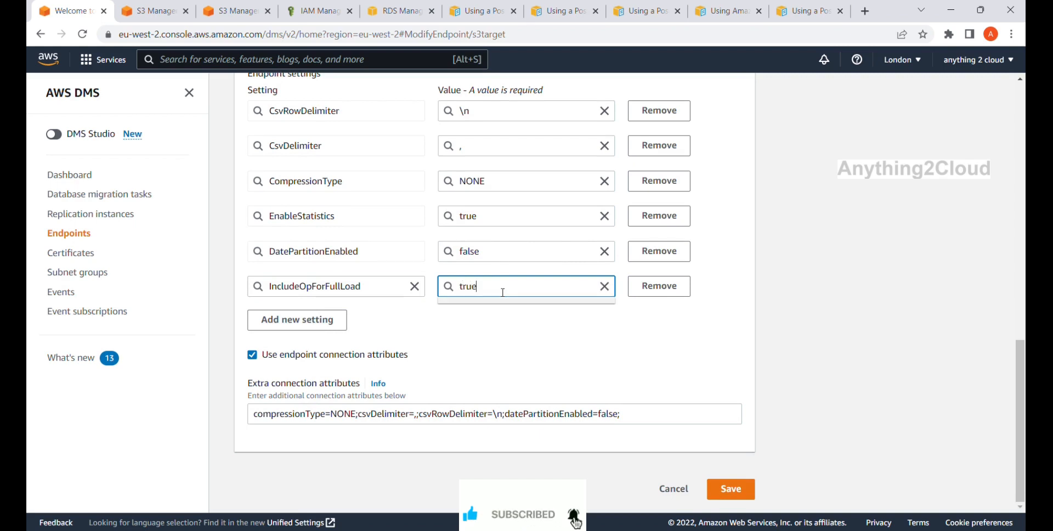
# Step: Set the IncludeOpForFullLoad endpoint setting to true and save the modified s3target endpoint
pyautogui.write('rue')
pyautogui.click(550, 317)
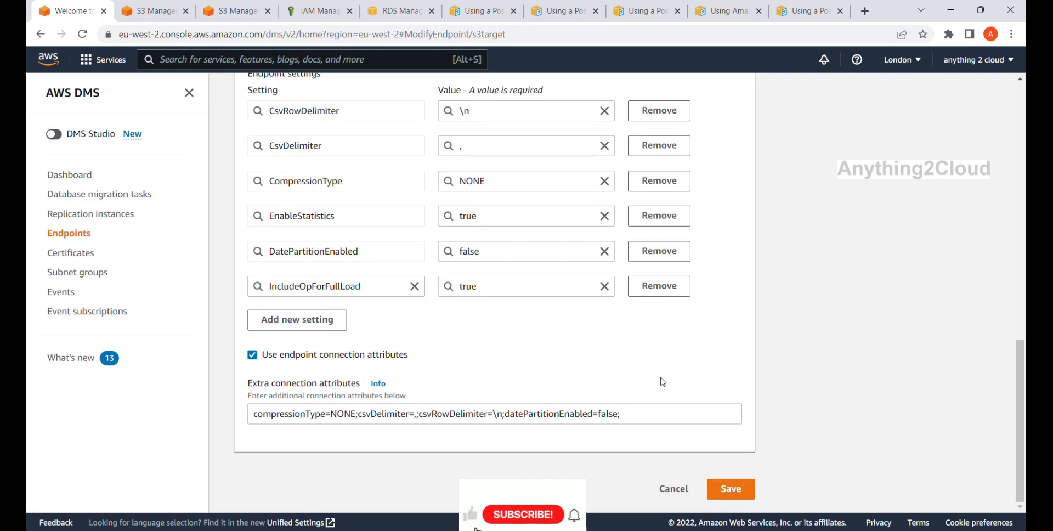
pyautogui.click(738, 492)
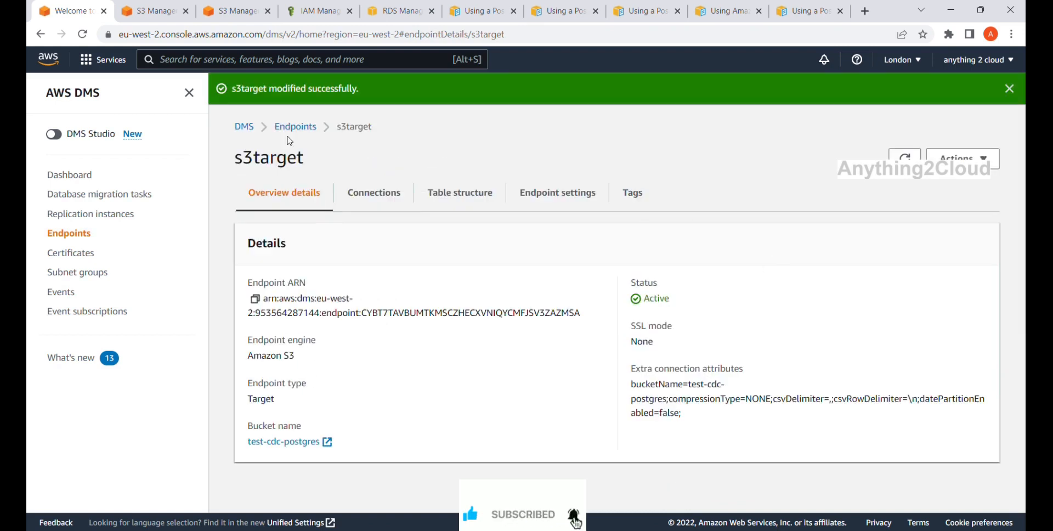
# Step: Try to start the new-cdc migration task with the Restart option, then dismiss the start dialog
pyautogui.click(79, 195)
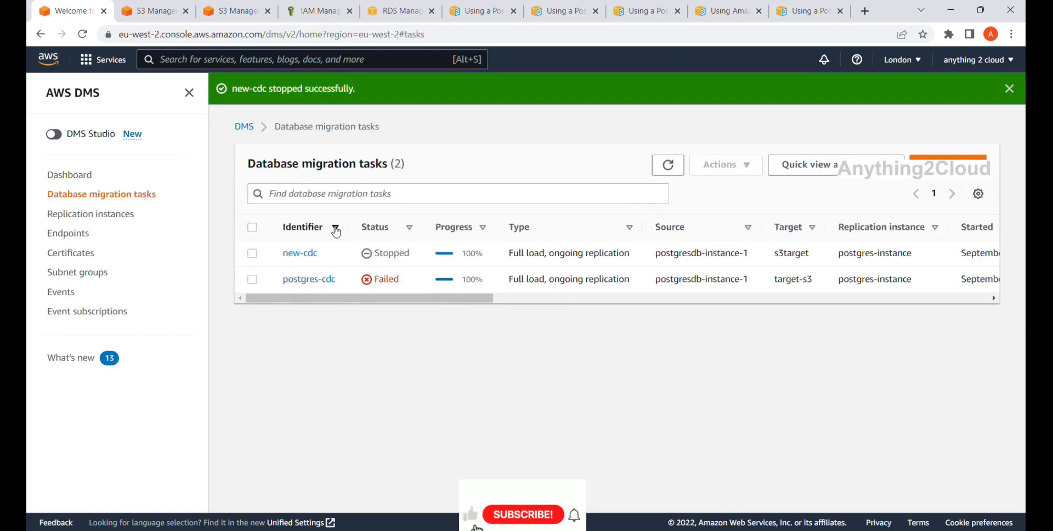
pyautogui.click(253, 256)
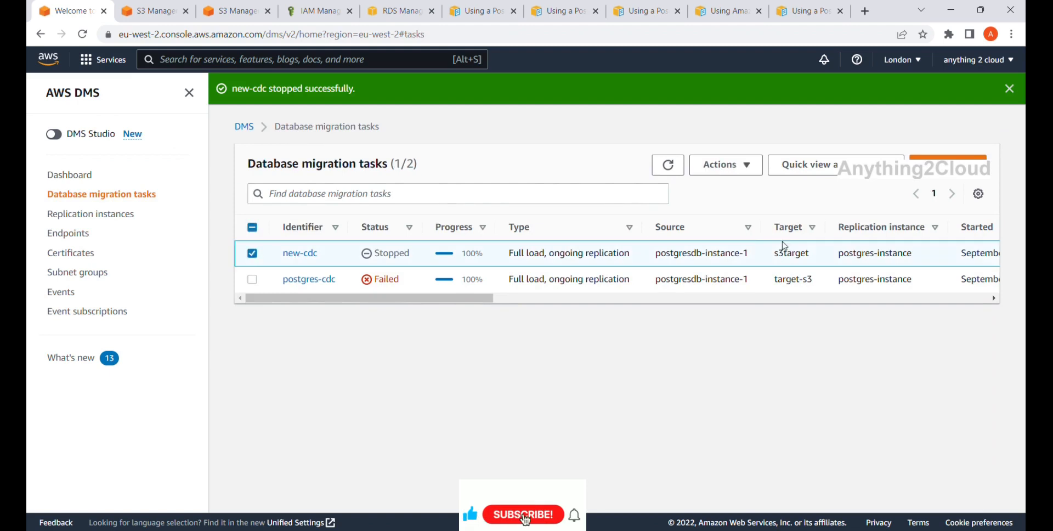
pyautogui.click(751, 167)
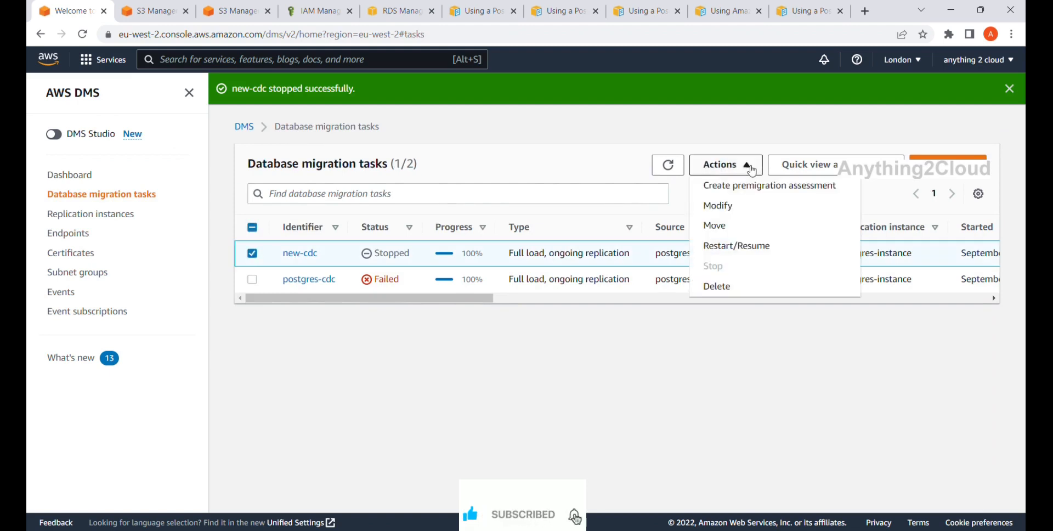
pyautogui.click(753, 247)
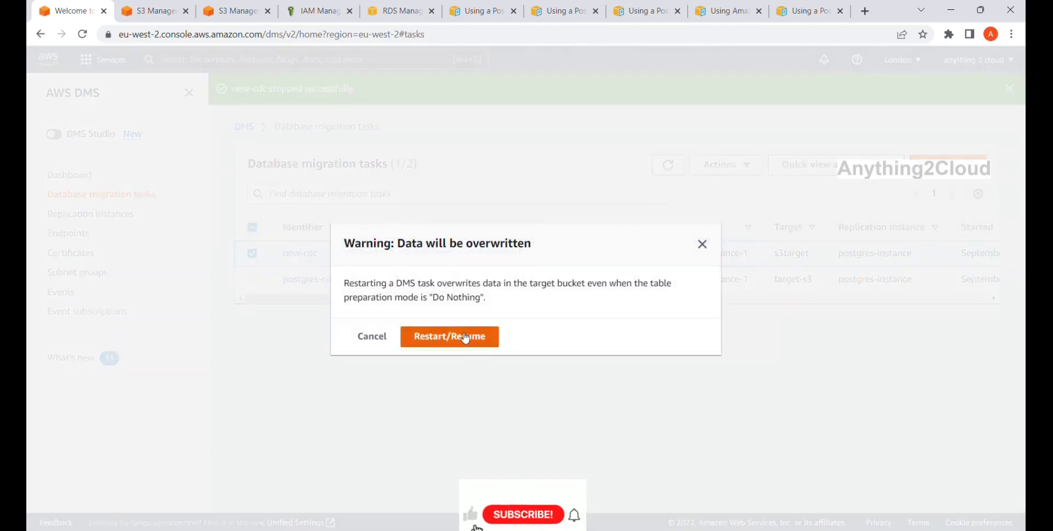
pyautogui.click(465, 337)
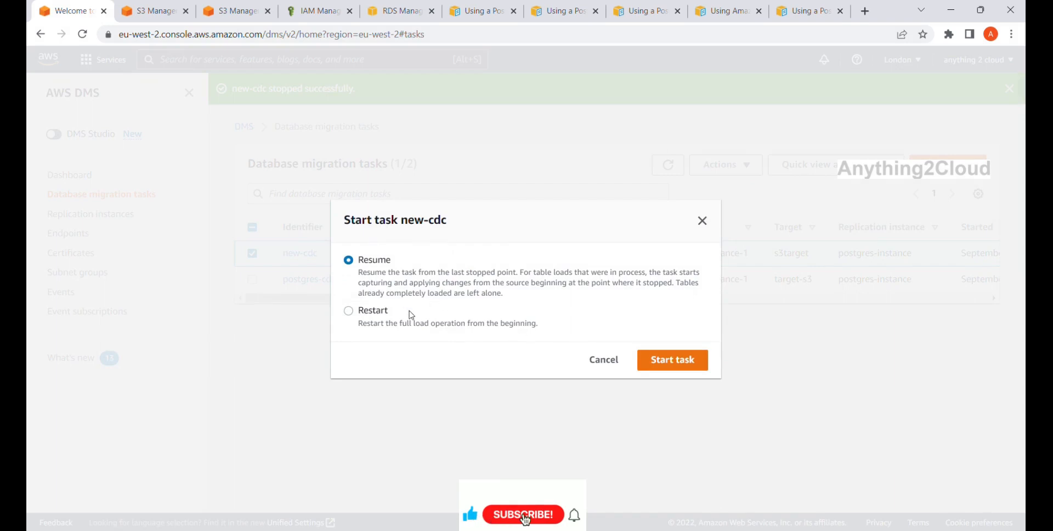
pyautogui.click(411, 315)
pyautogui.click(690, 364)
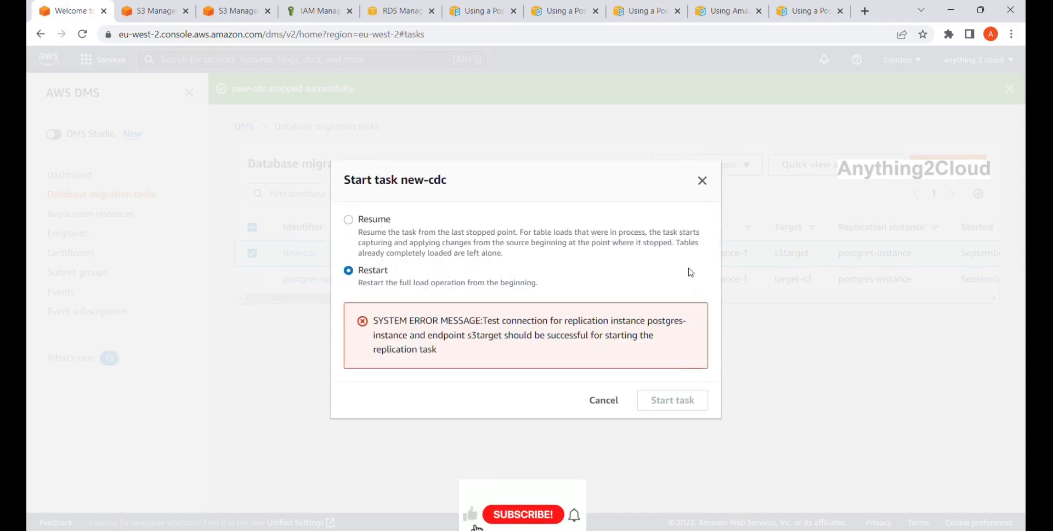
pyautogui.click(704, 180)
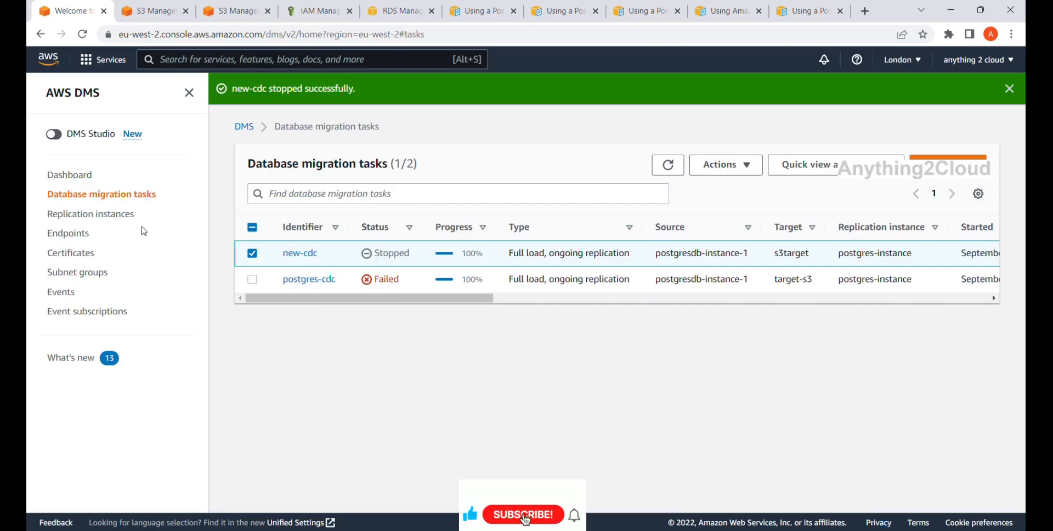
# Step: Test the s3target endpoint's connection using the replication instance postgres-instance
pyautogui.click(81, 233)
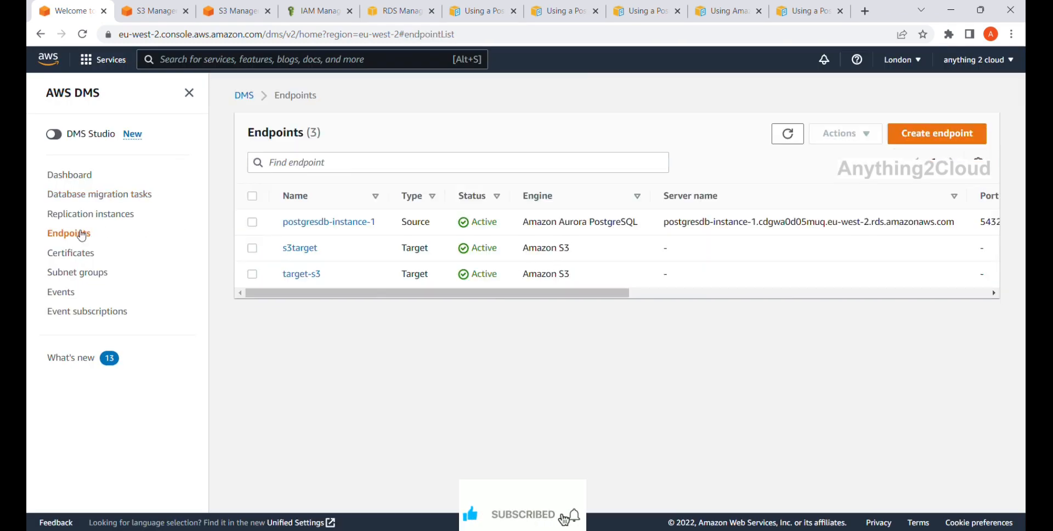
pyautogui.click(301, 249)
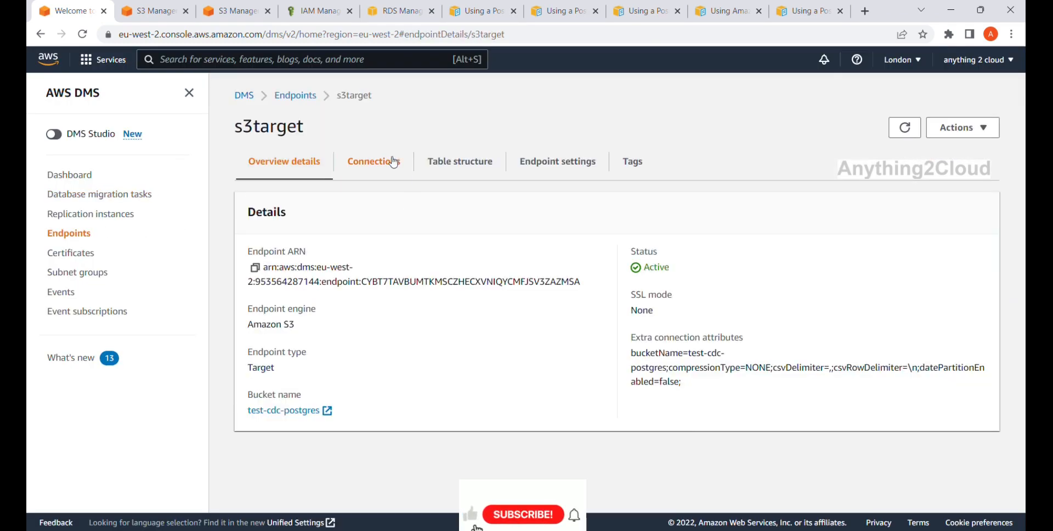
pyautogui.click(393, 161)
pyautogui.click(918, 217)
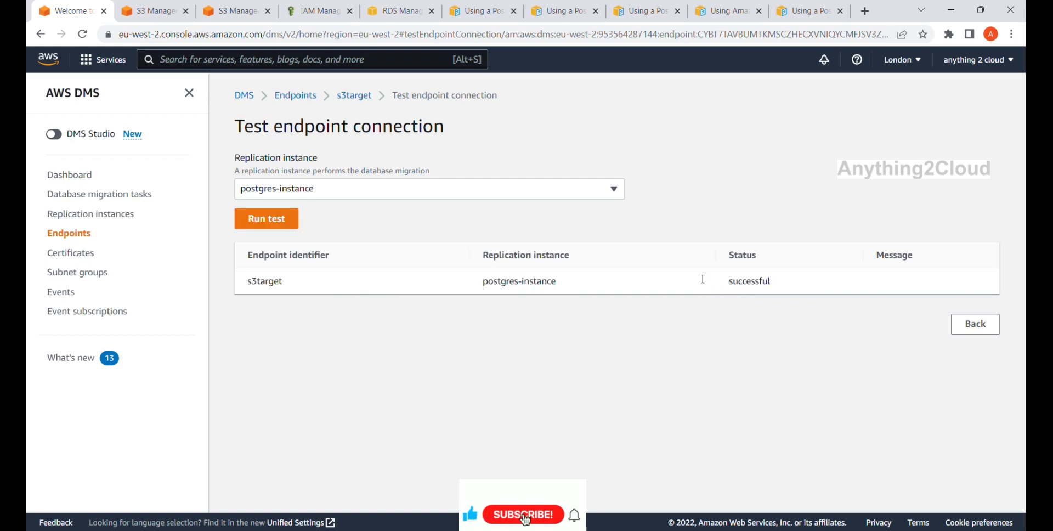
# Step: Restart the new-cdc migration task's full load from the beginning, accepting that data in the target bucket is overwritten
pyautogui.click(147, 196)
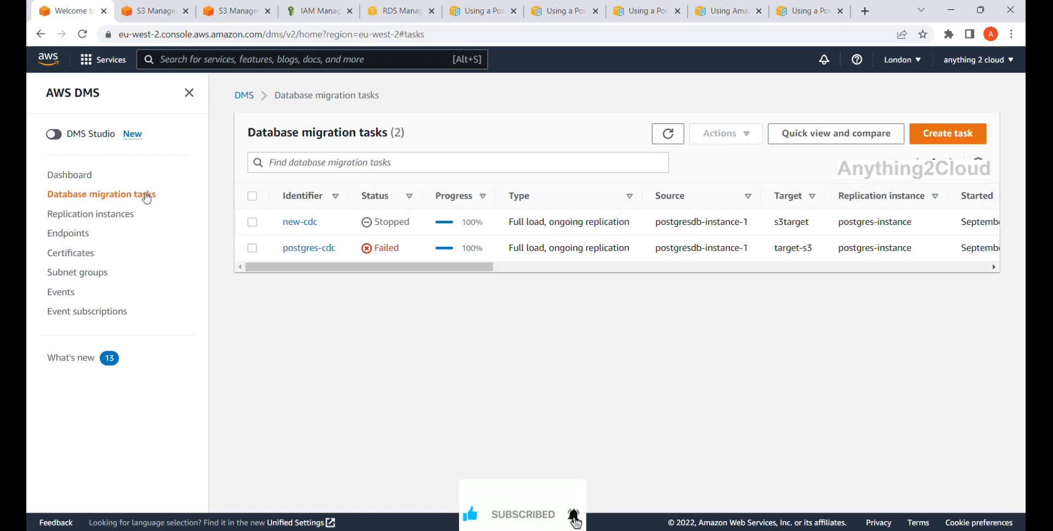
pyautogui.click(252, 223)
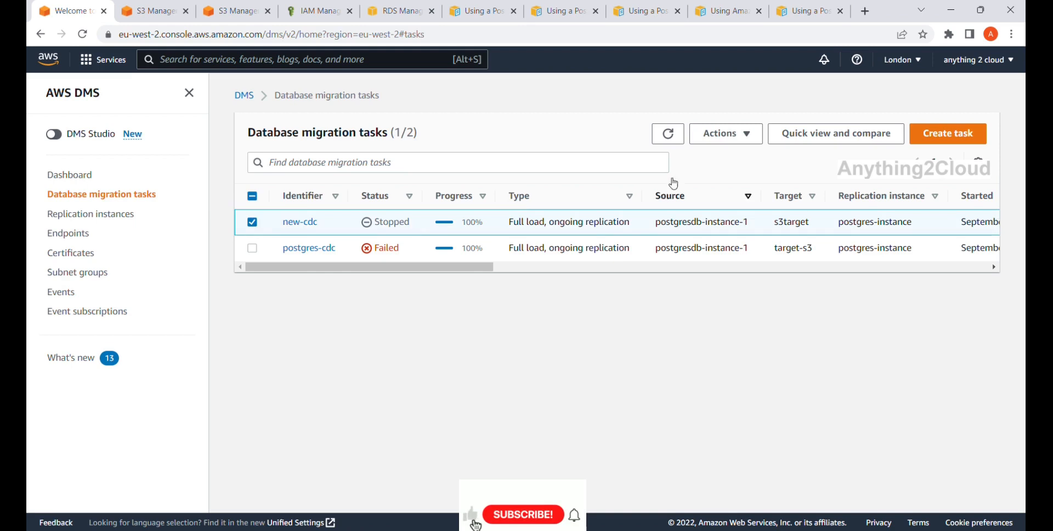
pyautogui.click(737, 134)
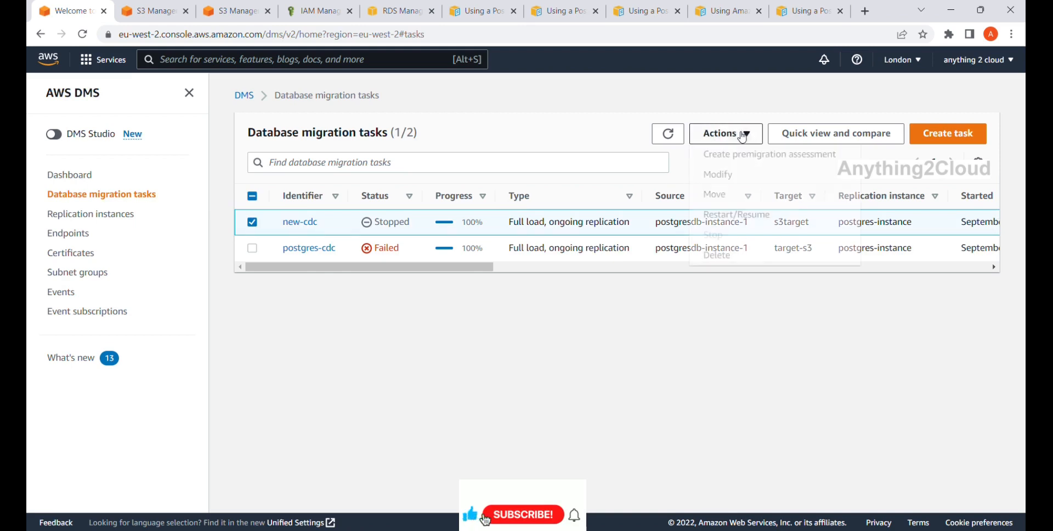
pyautogui.click(744, 214)
pyautogui.click(442, 337)
pyautogui.click(388, 311)
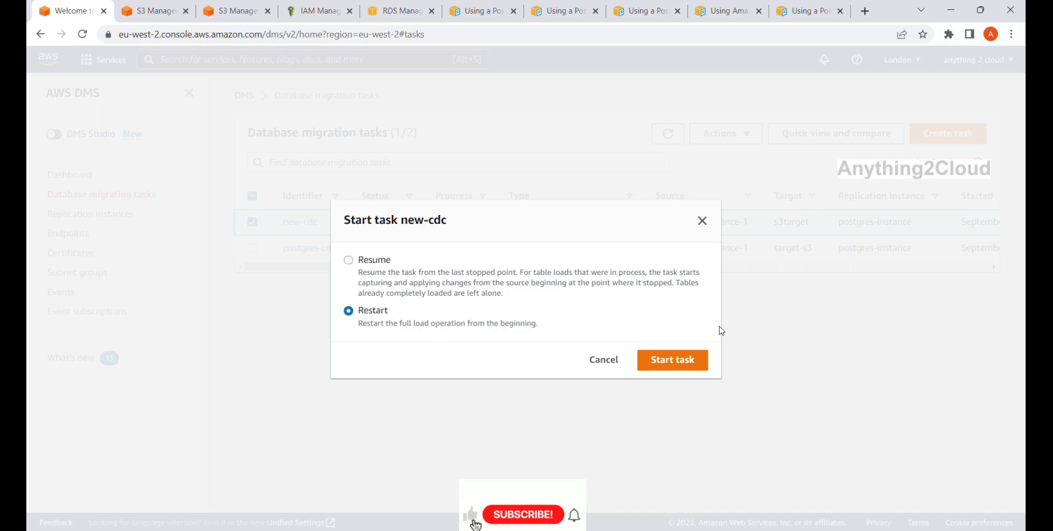
pyautogui.click(682, 364)
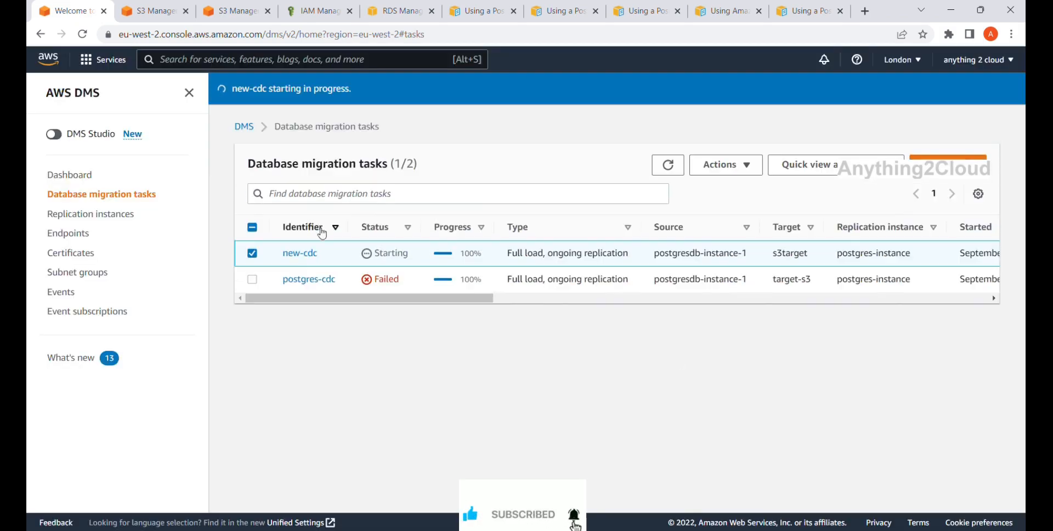
# Step: Open the table statistics of the new-cdc task and refresh them
pyautogui.click(305, 254)
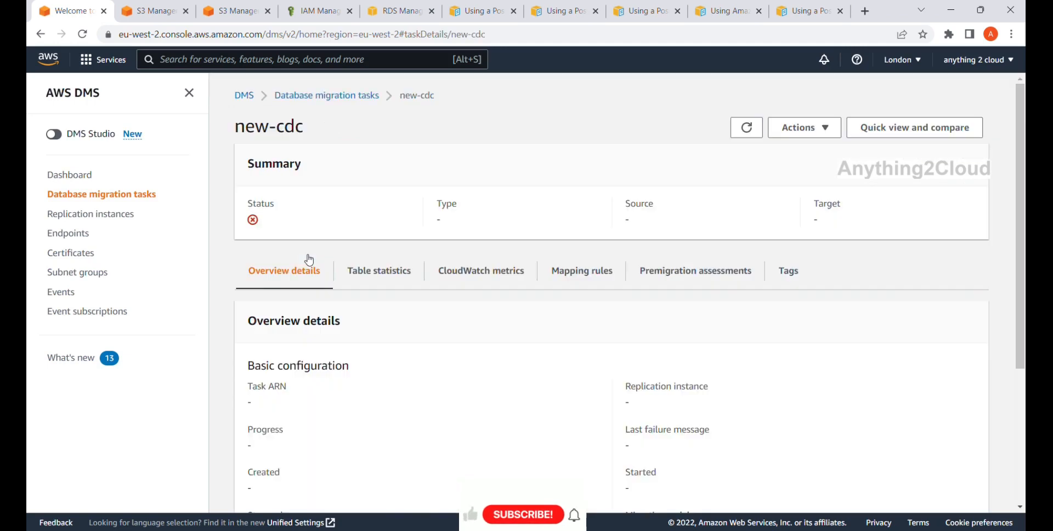
pyautogui.click(376, 273)
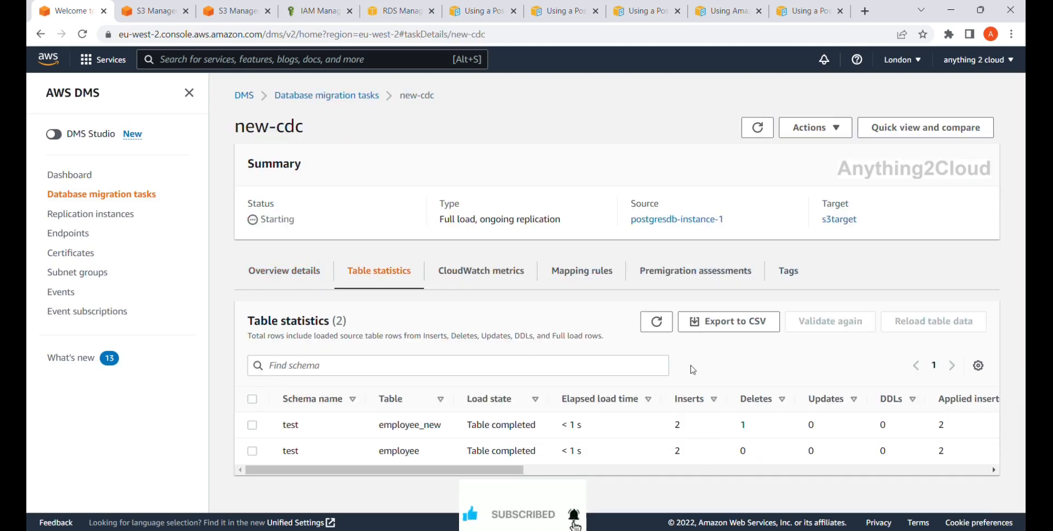
pyautogui.click(660, 326)
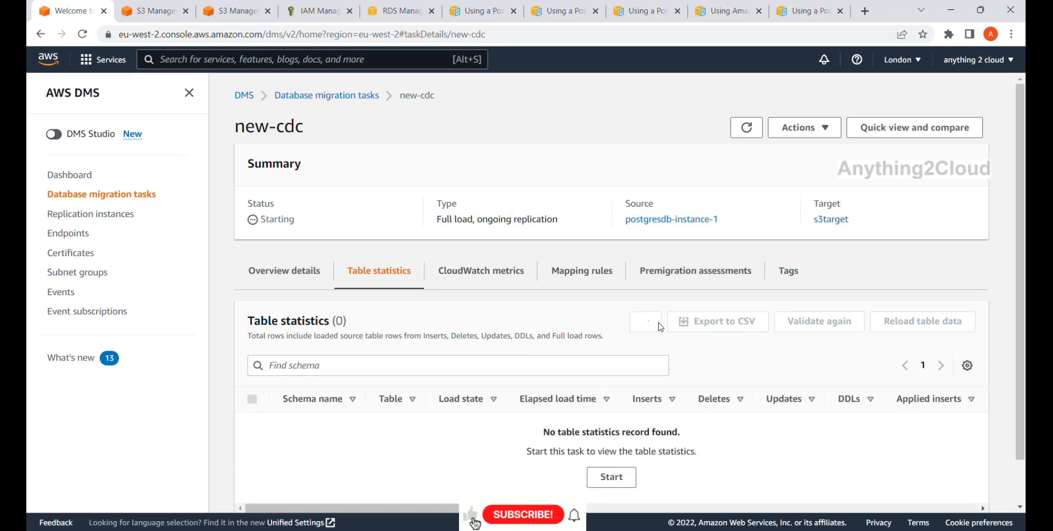
pyautogui.click(647, 325)
pyautogui.click(652, 323)
# Step: Return to the task list, reopen the new-cdc table statistics, and refresh them repeatedly to check the load
pyautogui.click(340, 98)
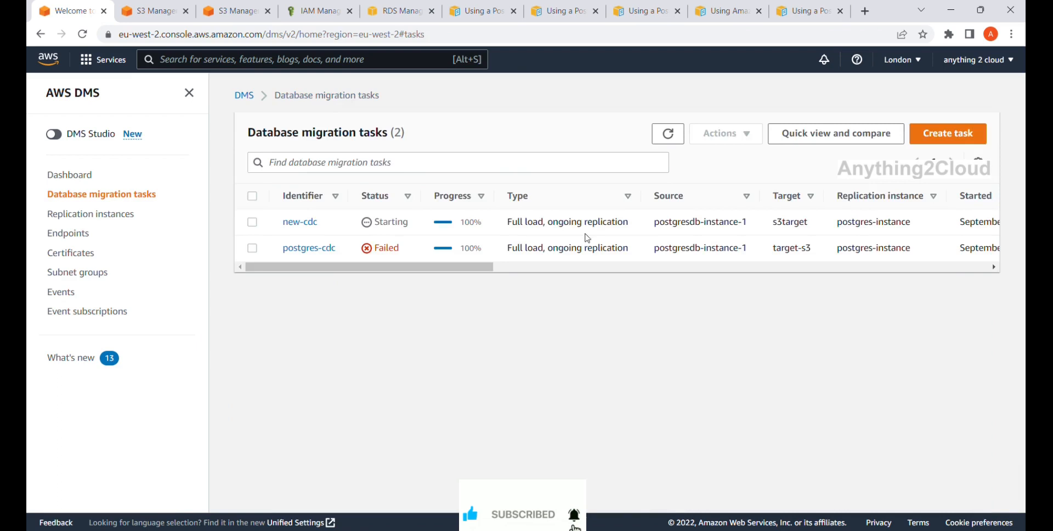
pyautogui.click(299, 255)
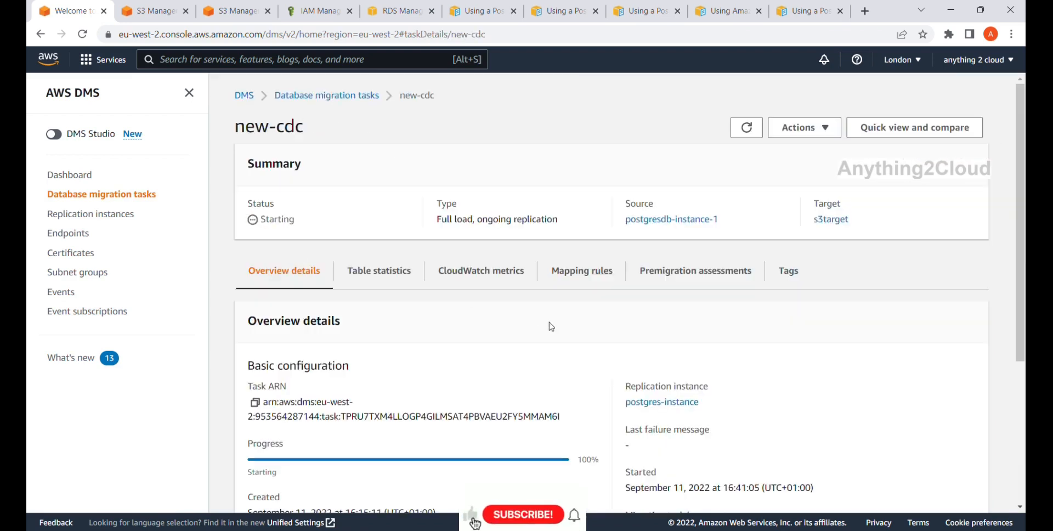
pyautogui.click(404, 278)
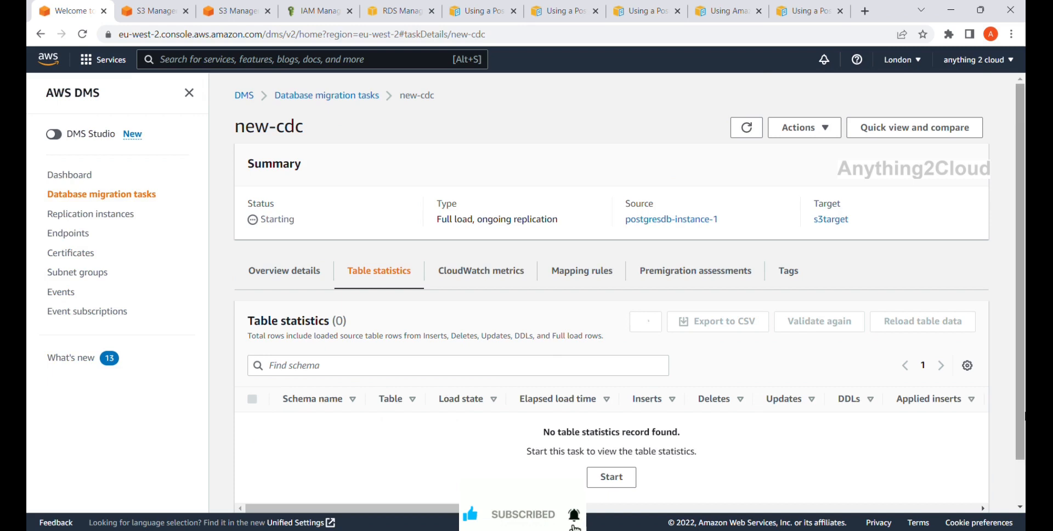
pyautogui.scroll(-2, 933, 384)
pyautogui.click(648, 273)
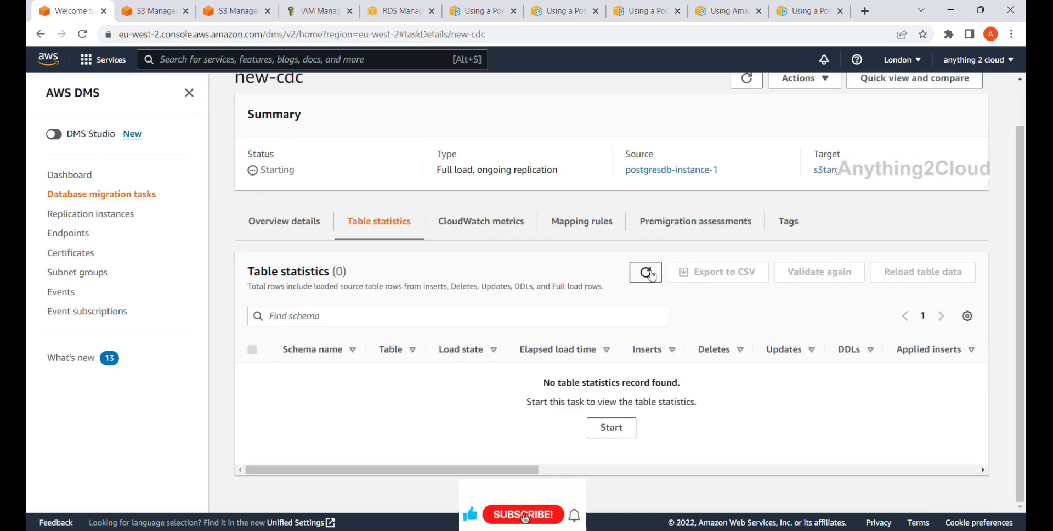
pyautogui.click(650, 276)
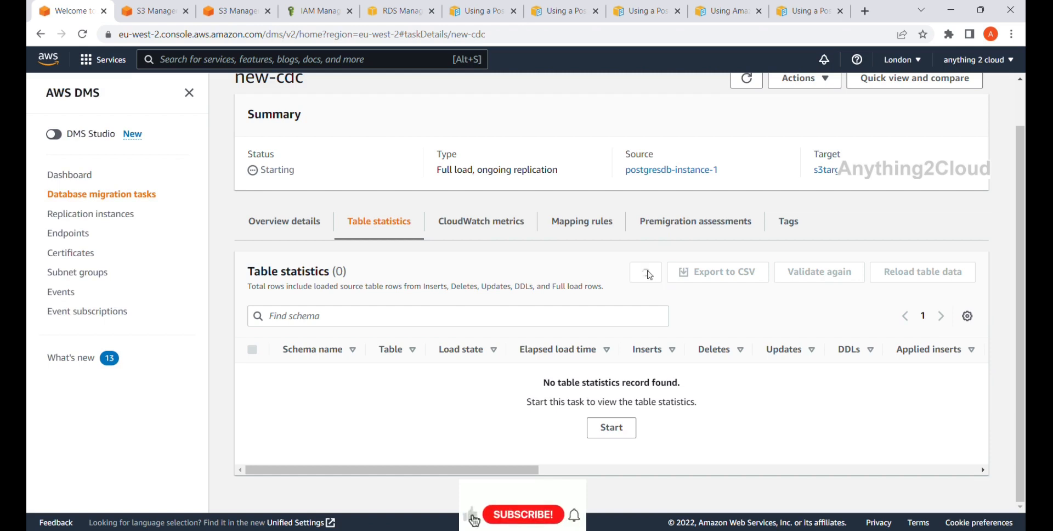
pyautogui.click(648, 274)
pyautogui.scroll(1, 382, 169)
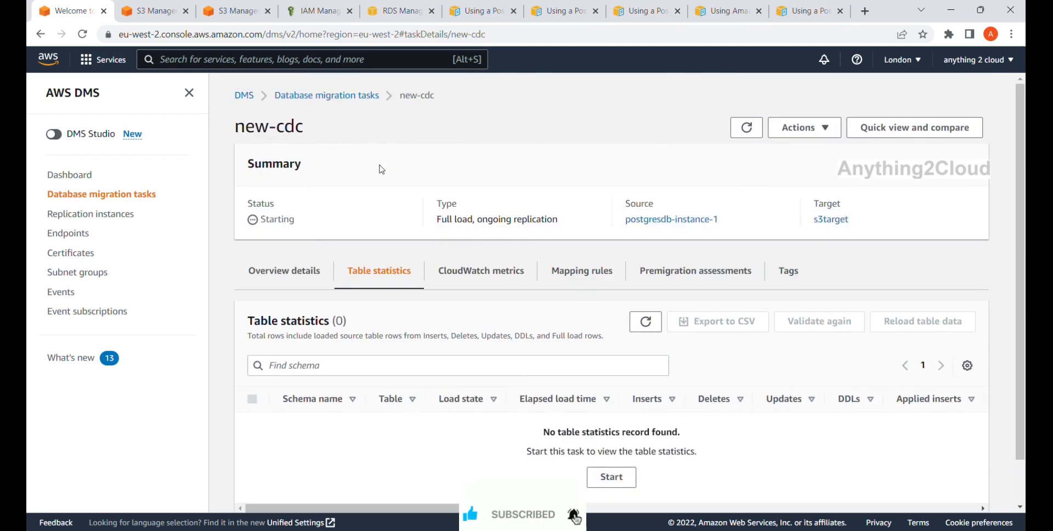
# Step: Check the new-cdc task's status in the task list and examine the full load rows in its table statistics
pyautogui.click(328, 96)
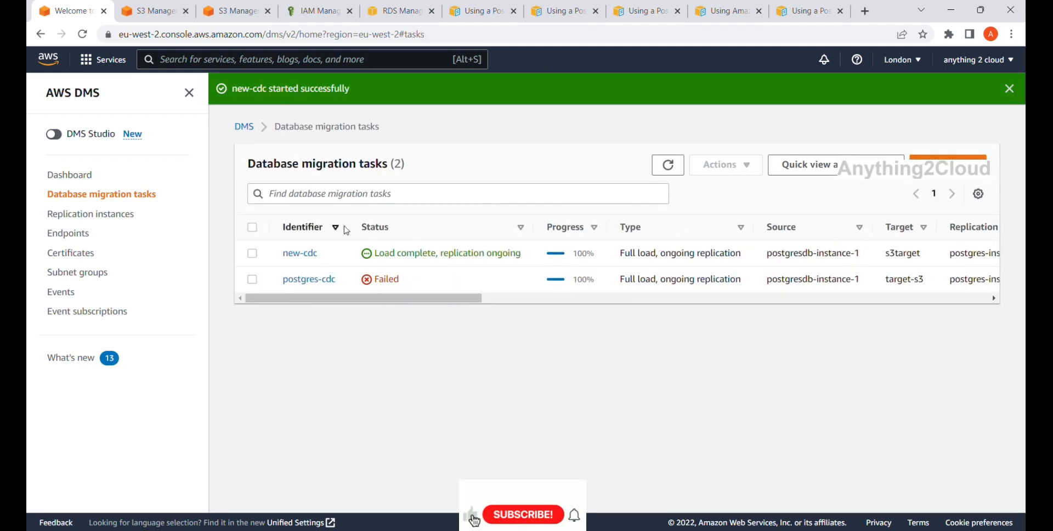
pyautogui.click(307, 255)
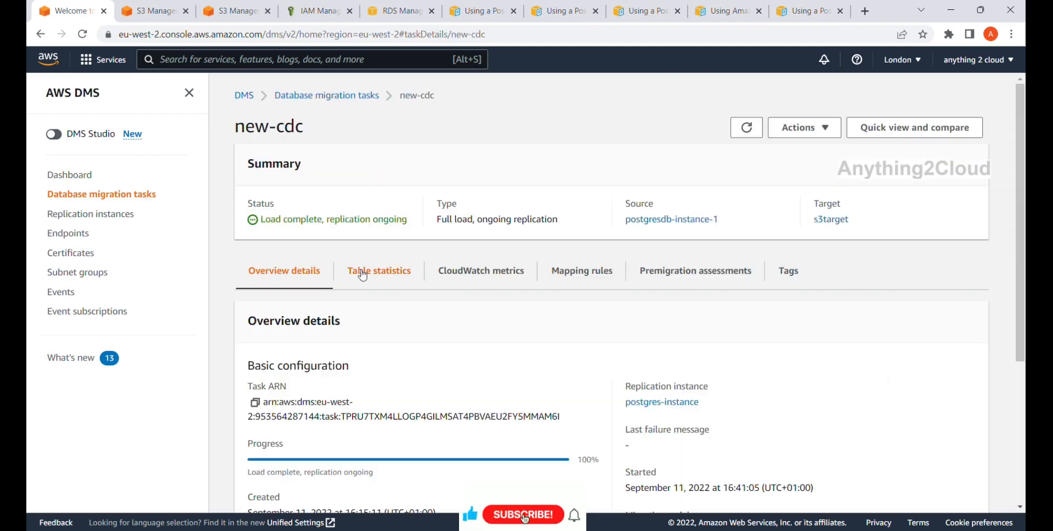
pyautogui.click(359, 271)
pyautogui.moveTo(499, 466); pyautogui.dragTo(704, 469)
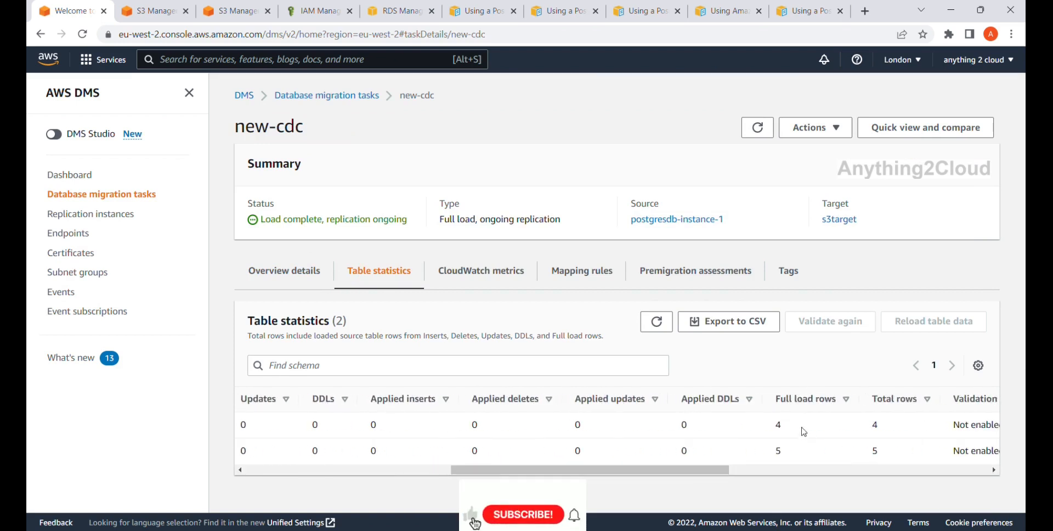
# Step: Switch to Amazon S3, refresh the test/employee/ folder of the test-cdc-postgres bucket, and open LOAD00000001.csv
pyautogui.click(159, 11)
pyautogui.click(237, 10)
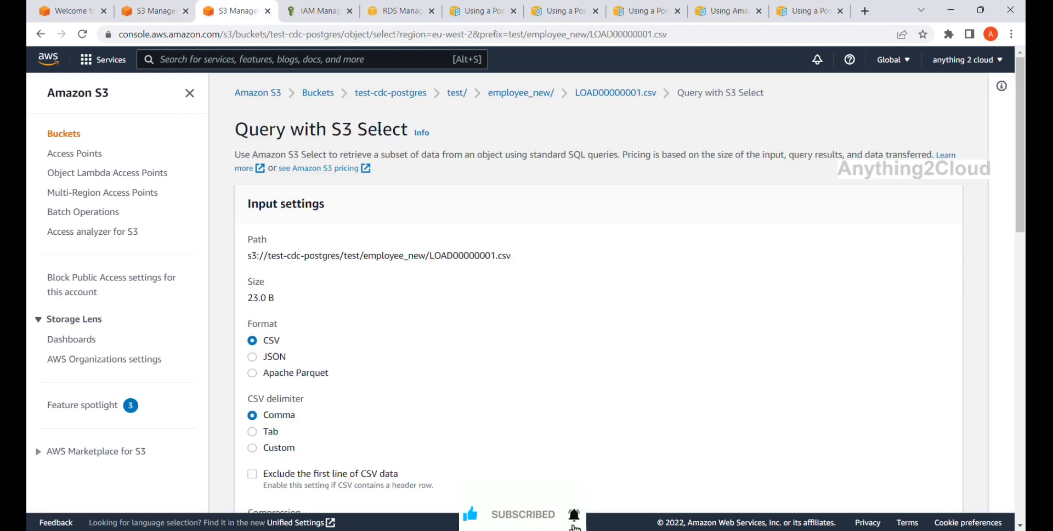
pyautogui.click(459, 95)
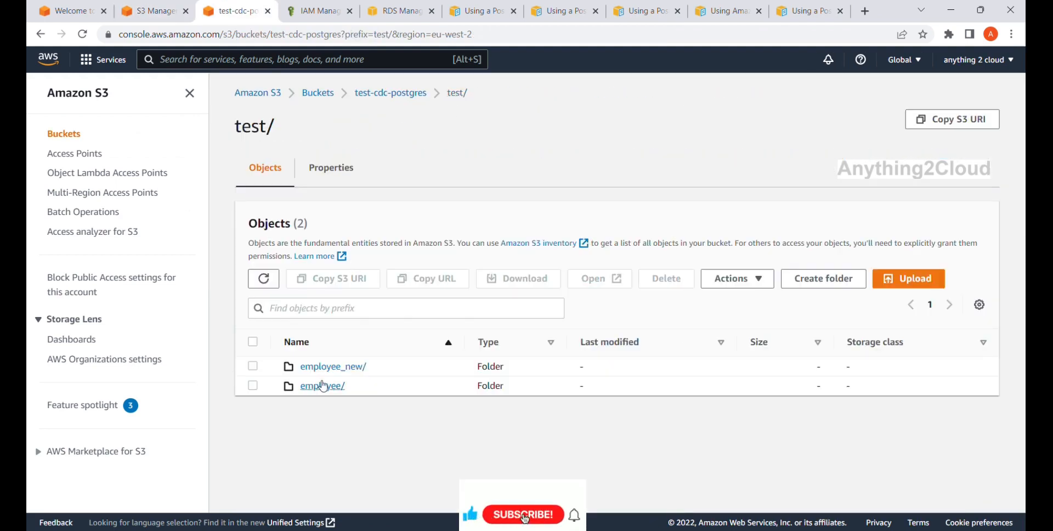
pyautogui.click(323, 386)
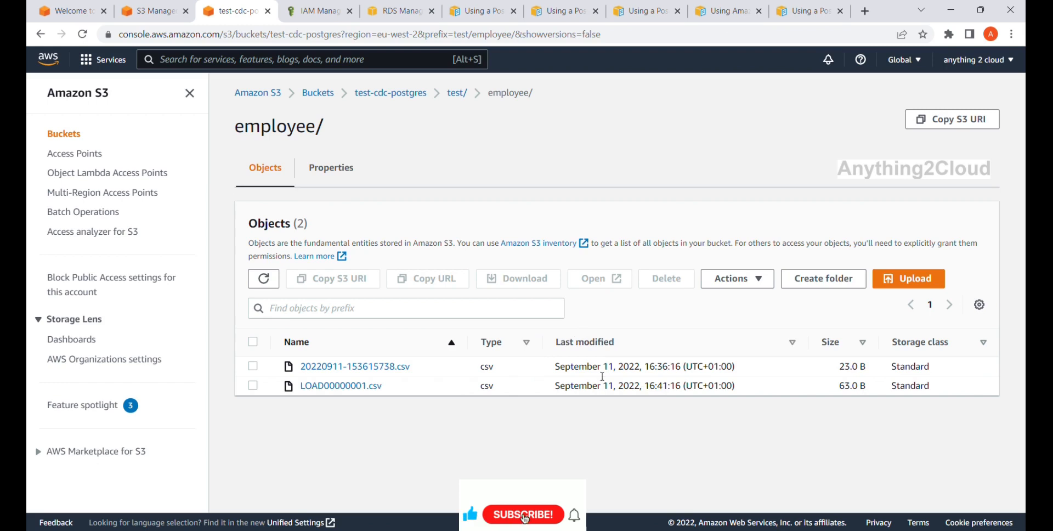
pyautogui.click(269, 282)
pyautogui.click(338, 386)
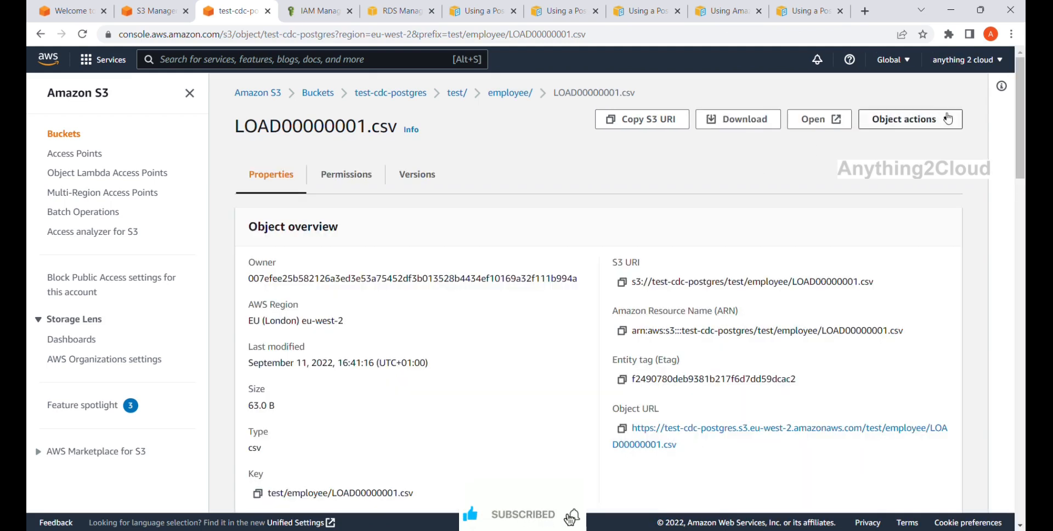
# Step: Query LOAD00000001.csv with S3 Select by running SELECT * FROM s3object s LIMIT 5
pyautogui.click(910, 119)
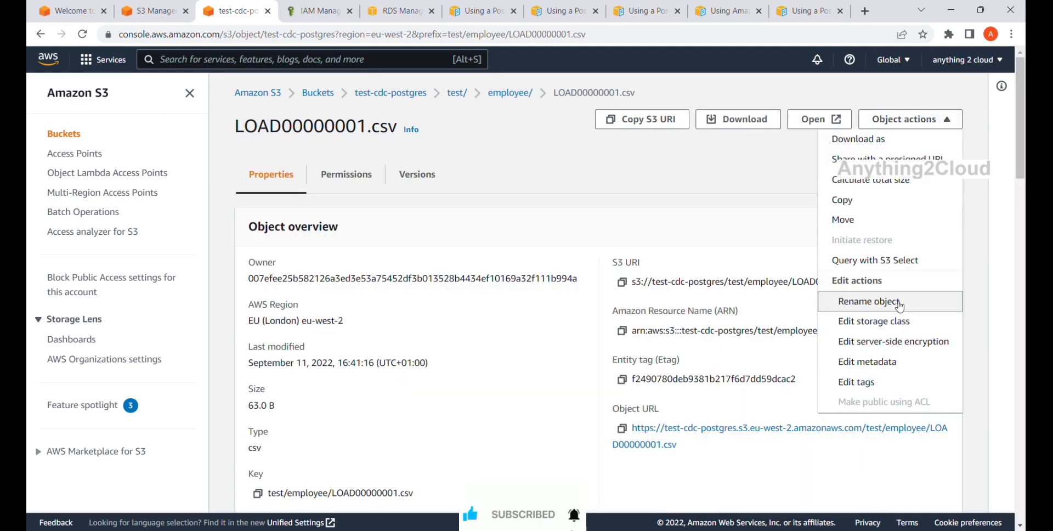
pyautogui.click(889, 262)
pyautogui.scroll(-3, 550, 371)
pyautogui.scroll(-7, 549, 371)
pyautogui.click(460, 285)
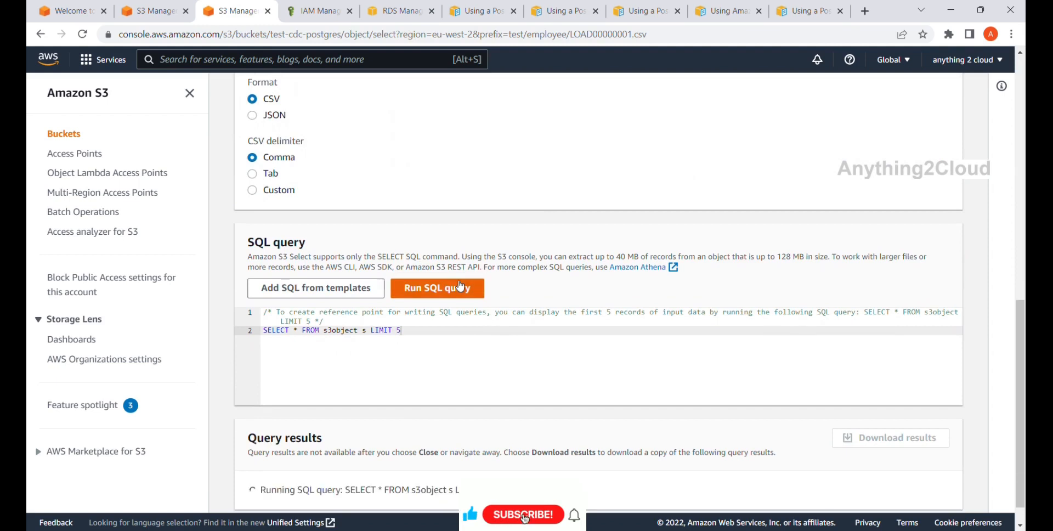
# Step: Examine the operation column in the raw query results of LOAD00000001.csv, and return to the test-cdc-postgres bucket
pyautogui.scroll(-5, 433, 329)
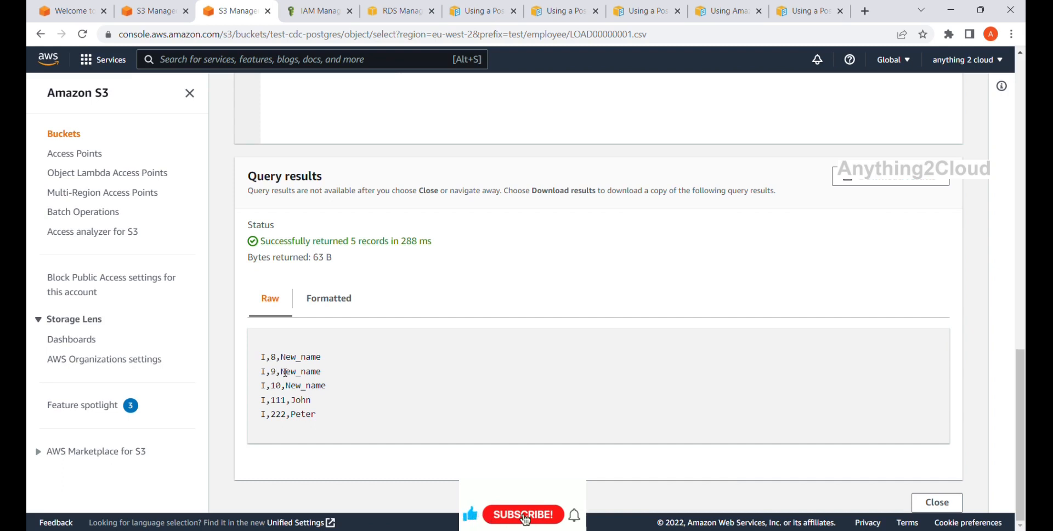
pyautogui.scroll(1, 277, 369)
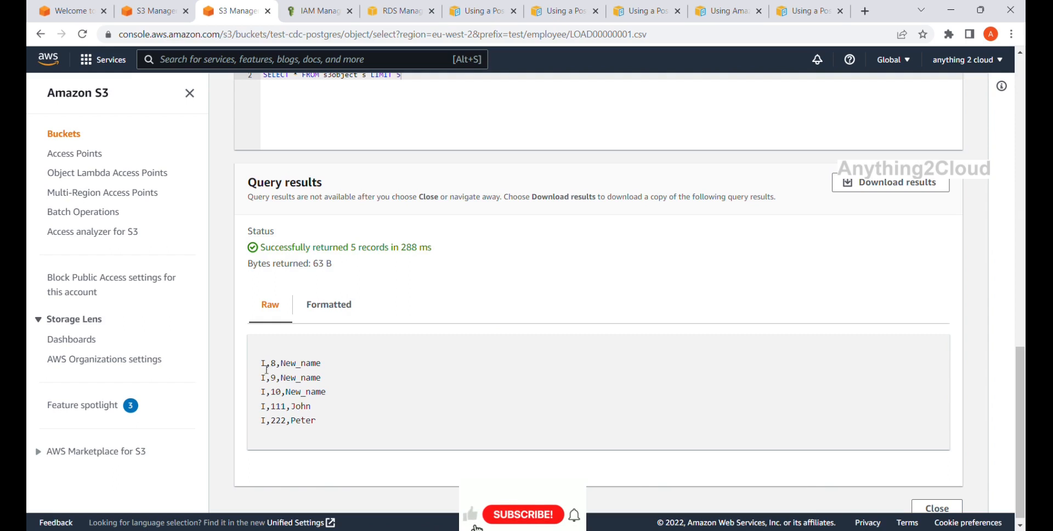
pyautogui.scroll(1, 268, 371)
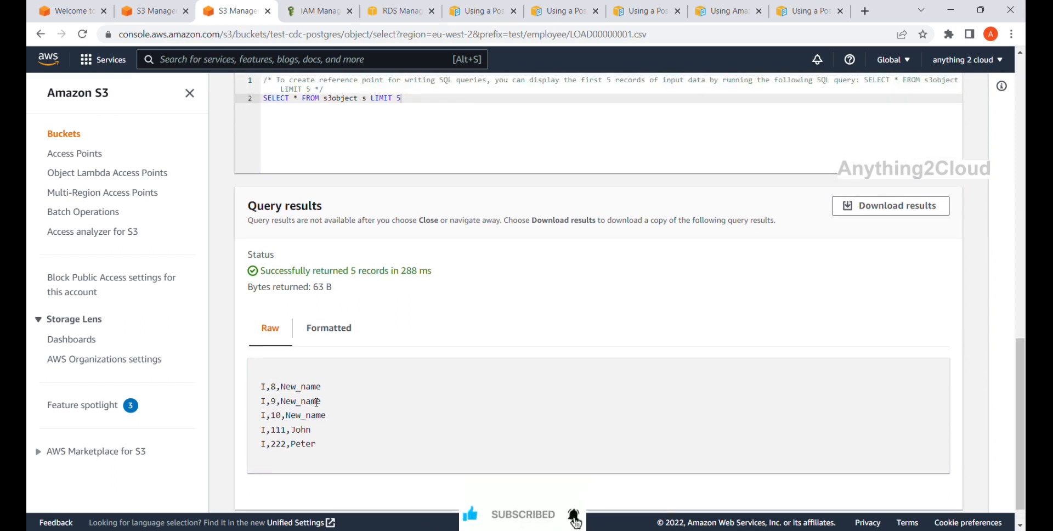
pyautogui.scroll(-1, 316, 402)
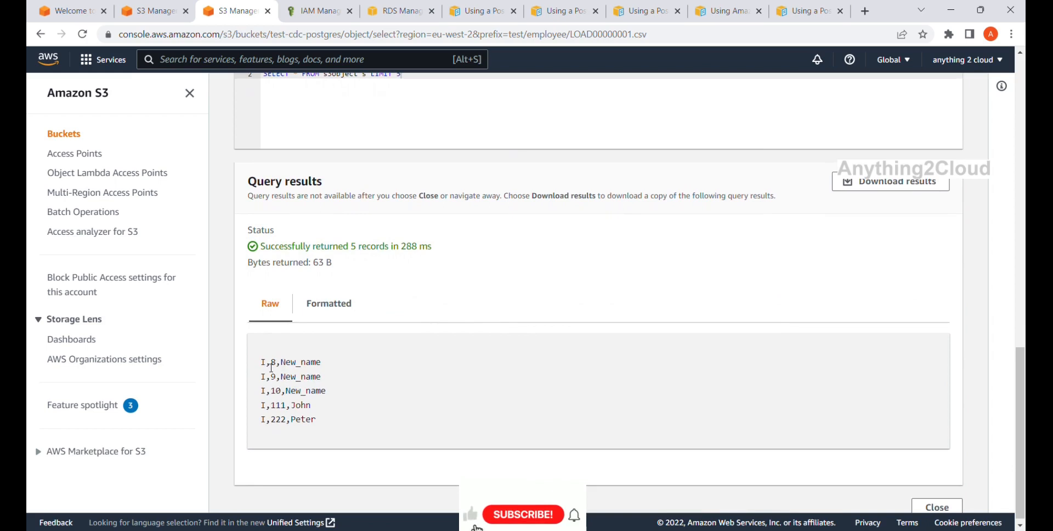
pyautogui.scroll(10, 362, 387)
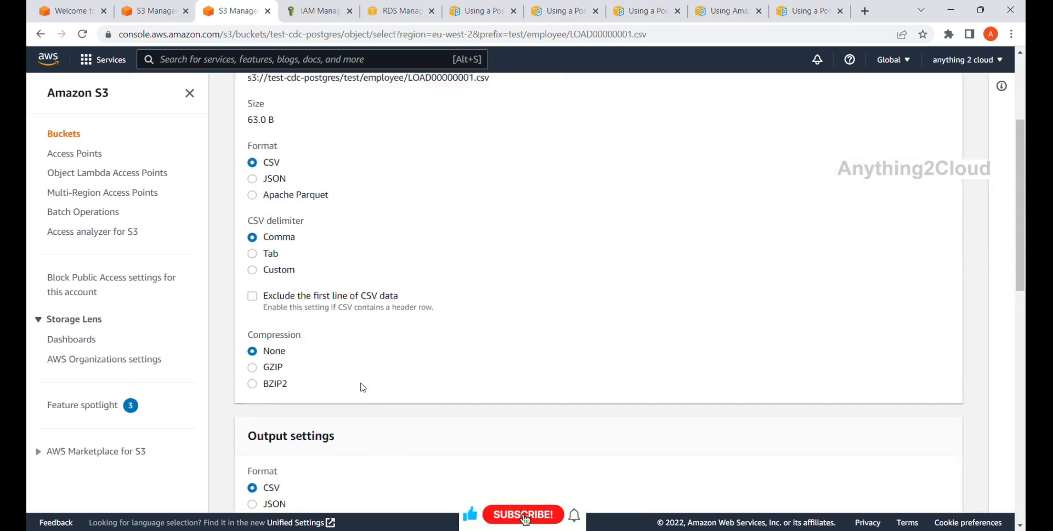
pyautogui.scroll(3, 362, 387)
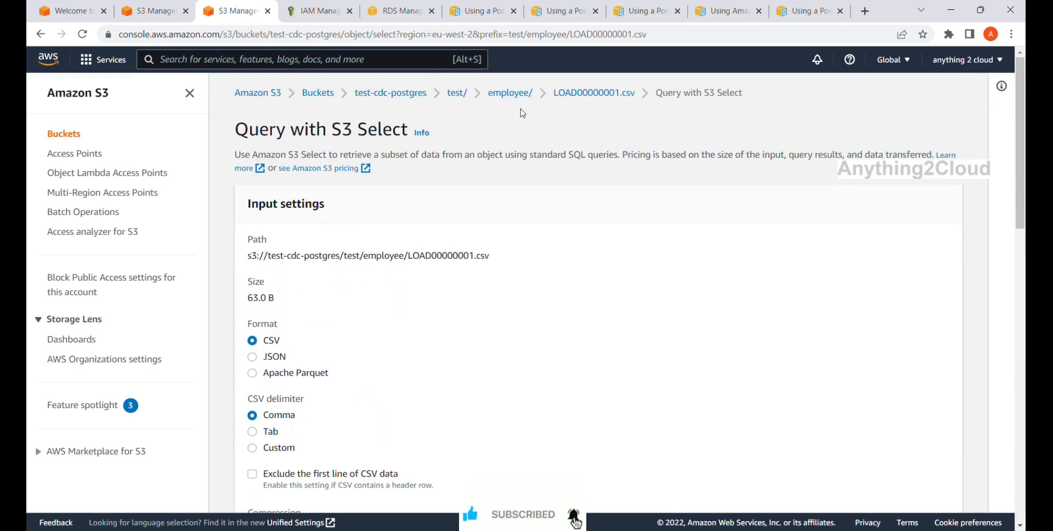
pyautogui.click(415, 94)
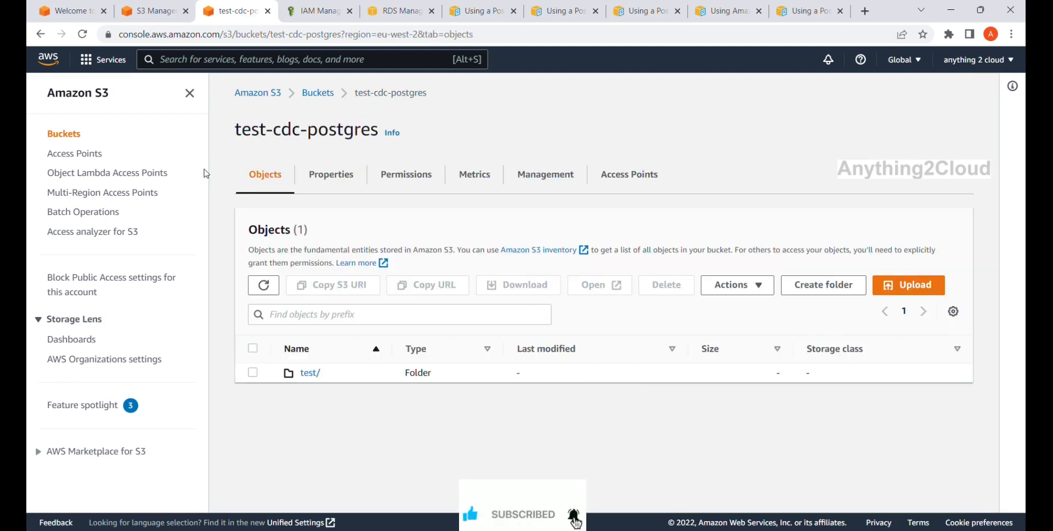
# Step: Switch to the AWS DMS documentation and look through the PostgreSQL source pages and the Amazon S3 target page
pyautogui.click(307, 7)
pyautogui.click(397, 8)
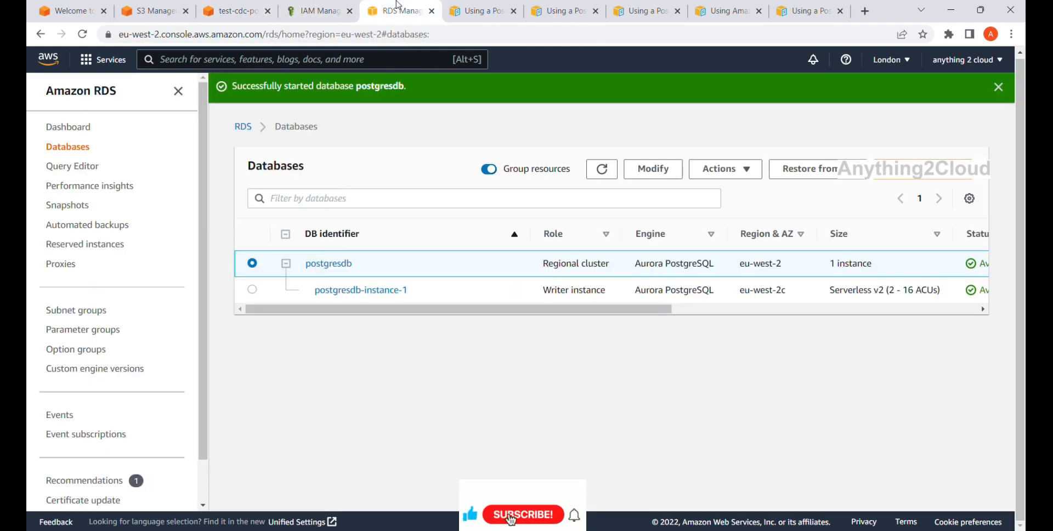
pyautogui.click(490, 8)
pyautogui.hotkey('ctrl', 'Tab')
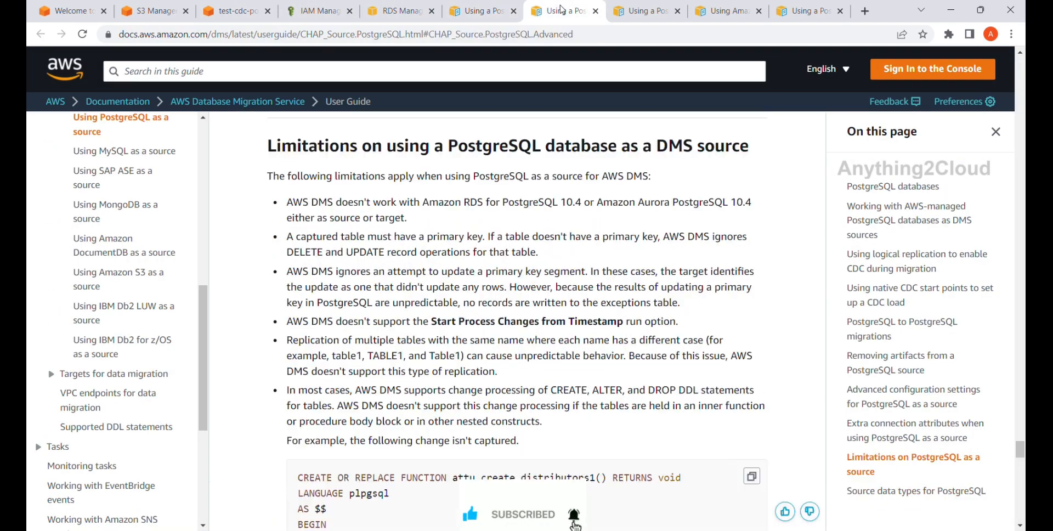
pyautogui.click(642, 17)
pyautogui.scroll(-15, 562, 227)
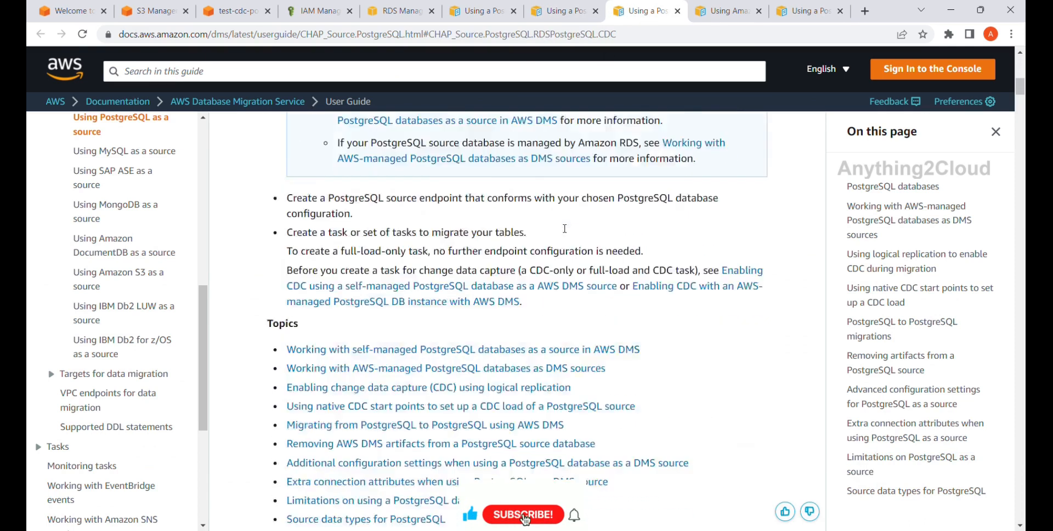
pyautogui.scroll(-7, 560, 228)
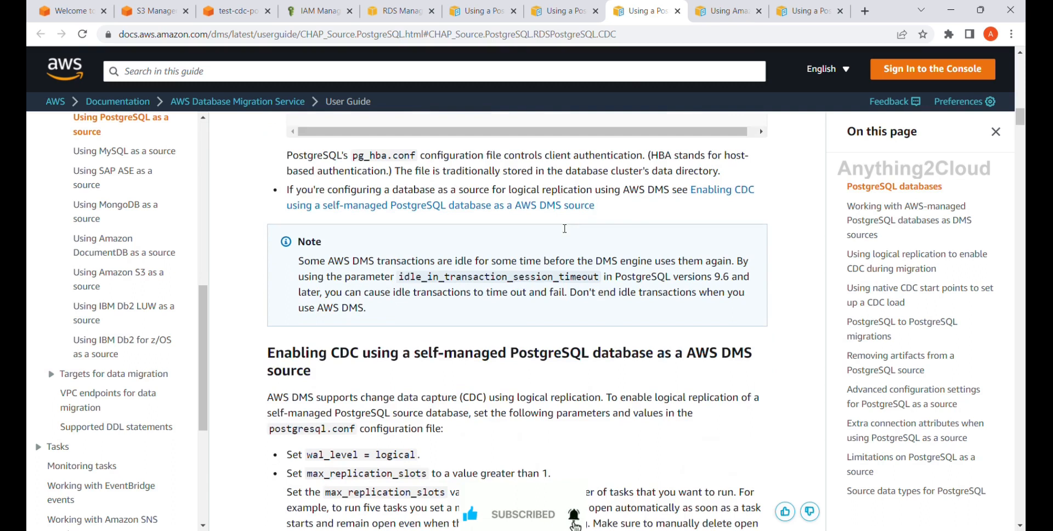
pyautogui.click(732, 10)
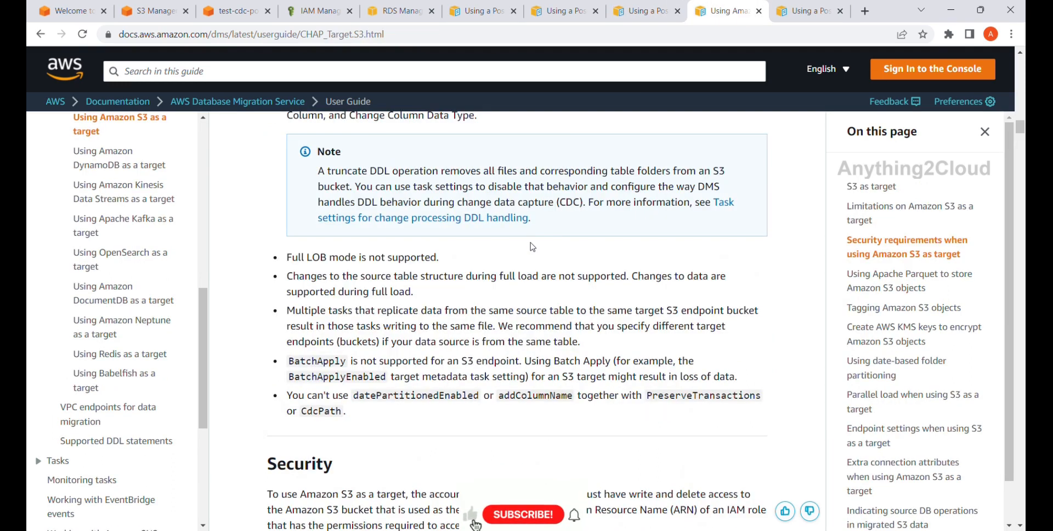
pyautogui.scroll(20, 533, 247)
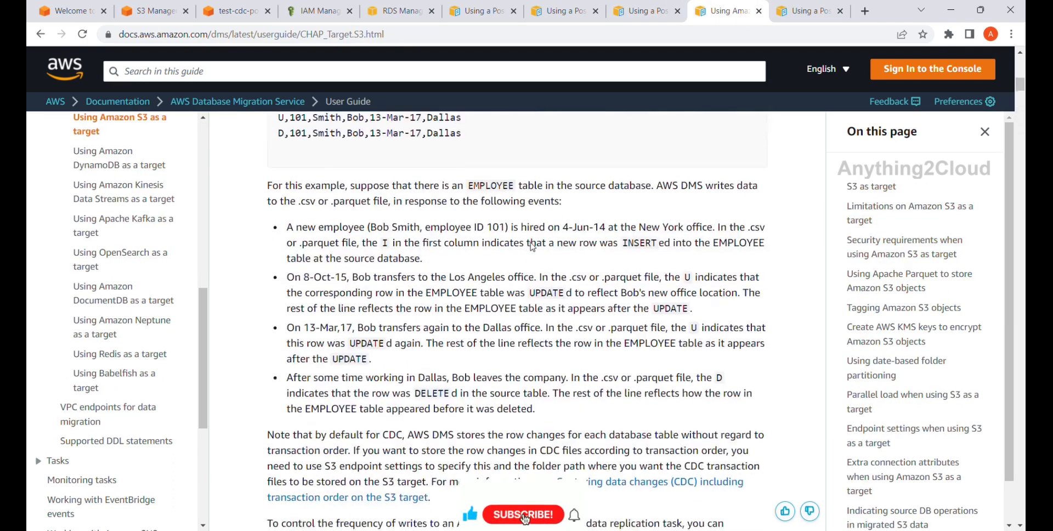
pyautogui.scroll(15, 532, 247)
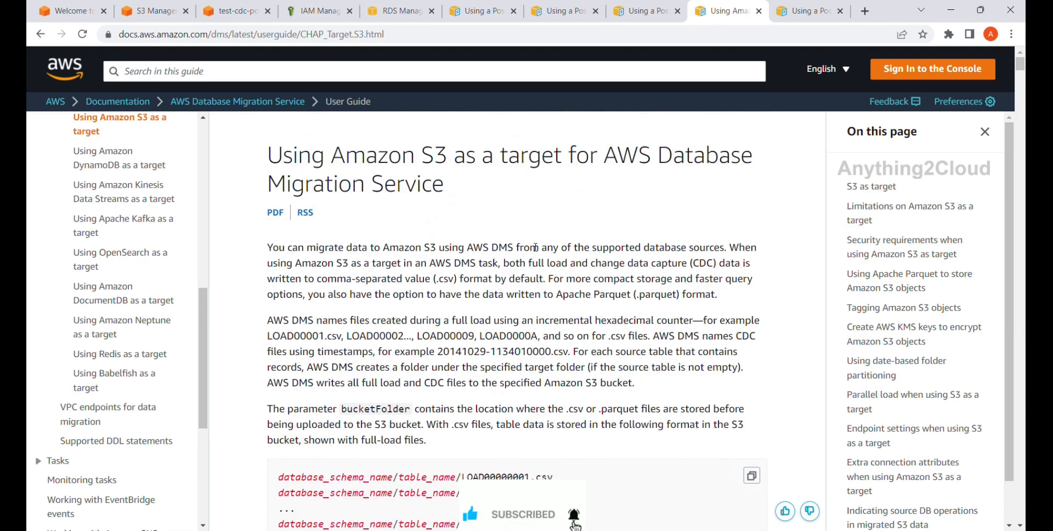
# Step: Find the Configuring the pglogical plugin section in the PostgreSQL source guide and examine its supported versions table
pyautogui.click(801, 11)
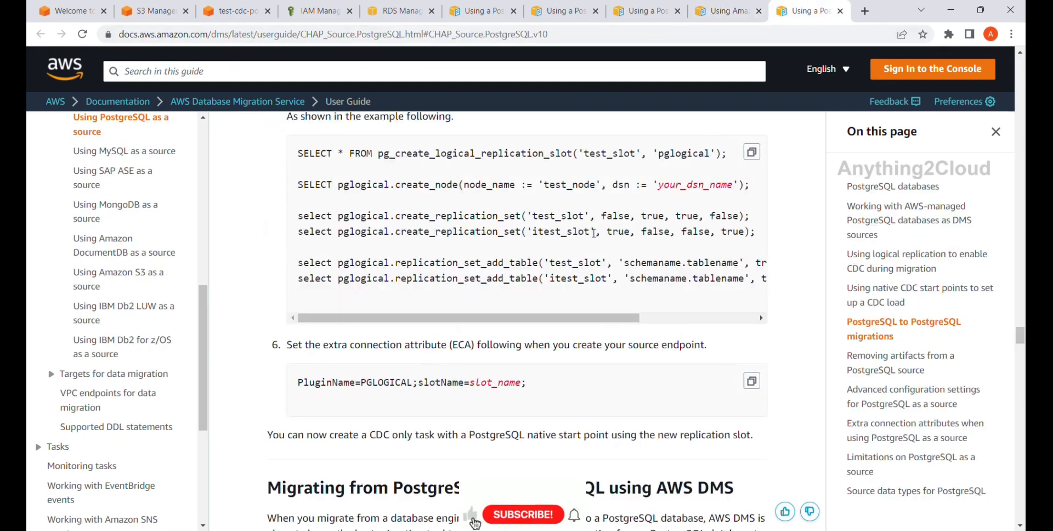
pyautogui.scroll(10, 599, 225)
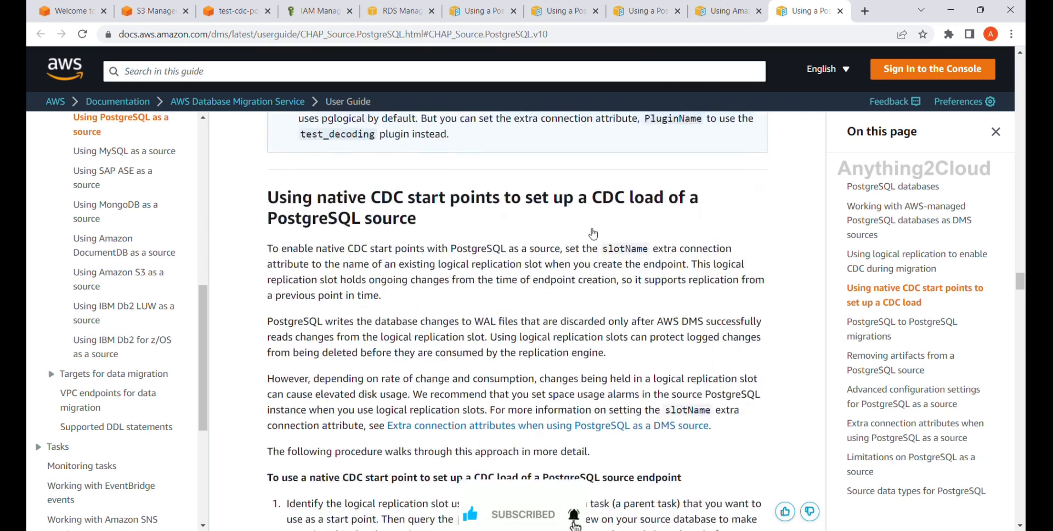
pyautogui.scroll(10, 590, 233)
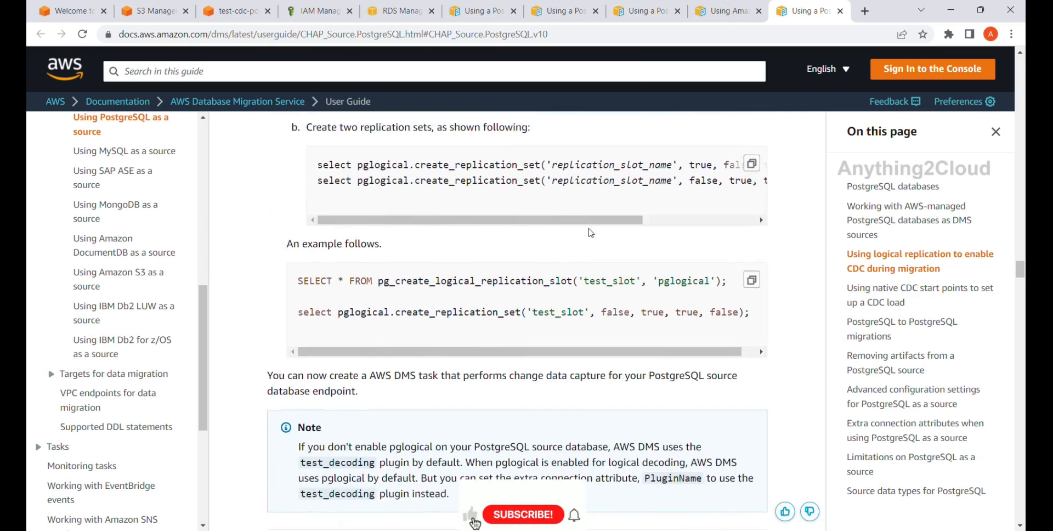
pyautogui.scroll(6, 590, 232)
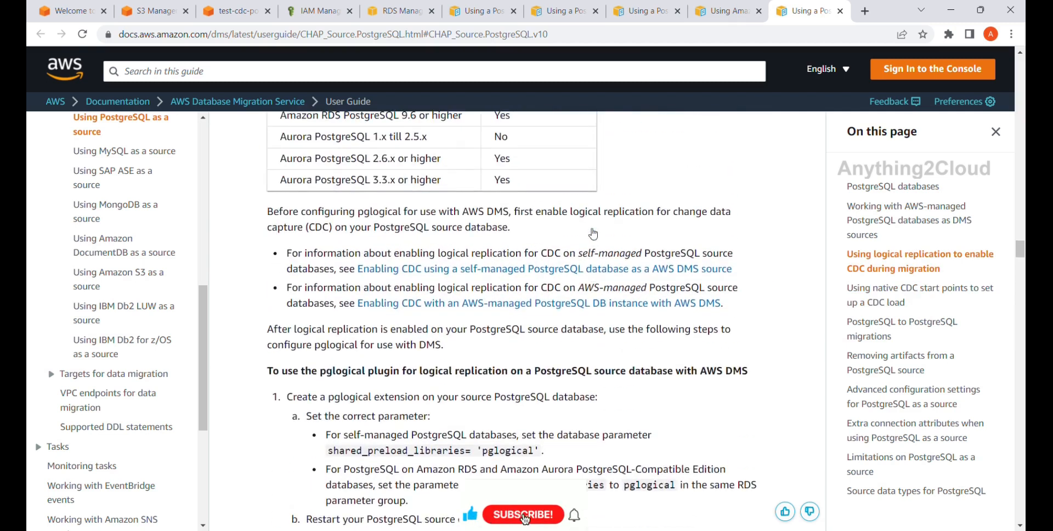
pyautogui.scroll(4, 591, 233)
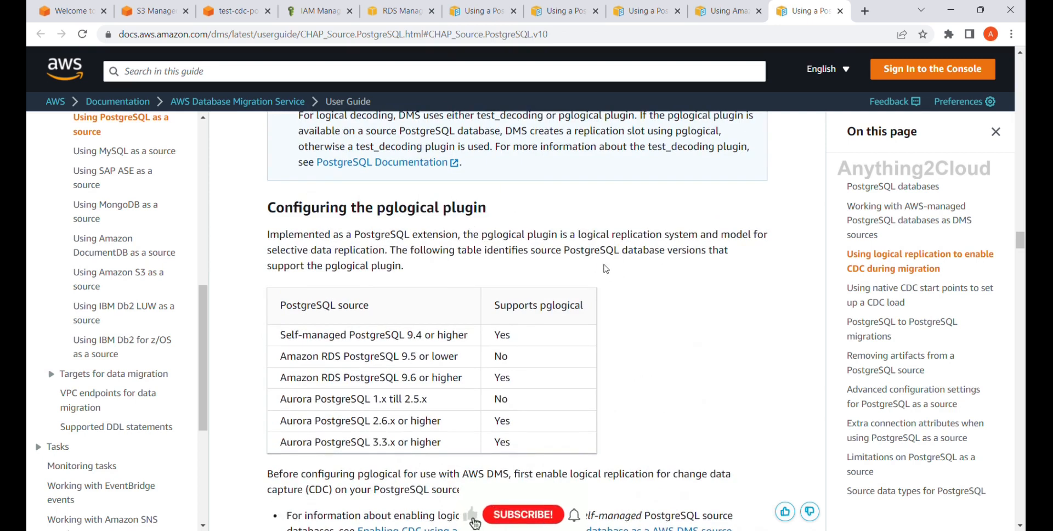
pyautogui.scroll(-1, 606, 269)
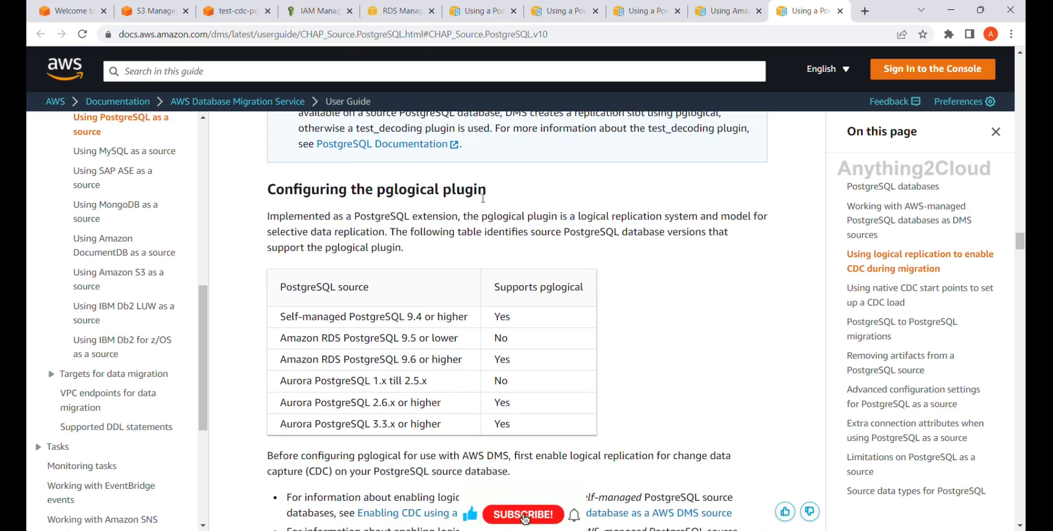
# Step: Review the supported PostgreSQL versions and the logical replication prerequisites for configuring pglogical with AWS DMS
pyautogui.scroll(-4, 482, 198)
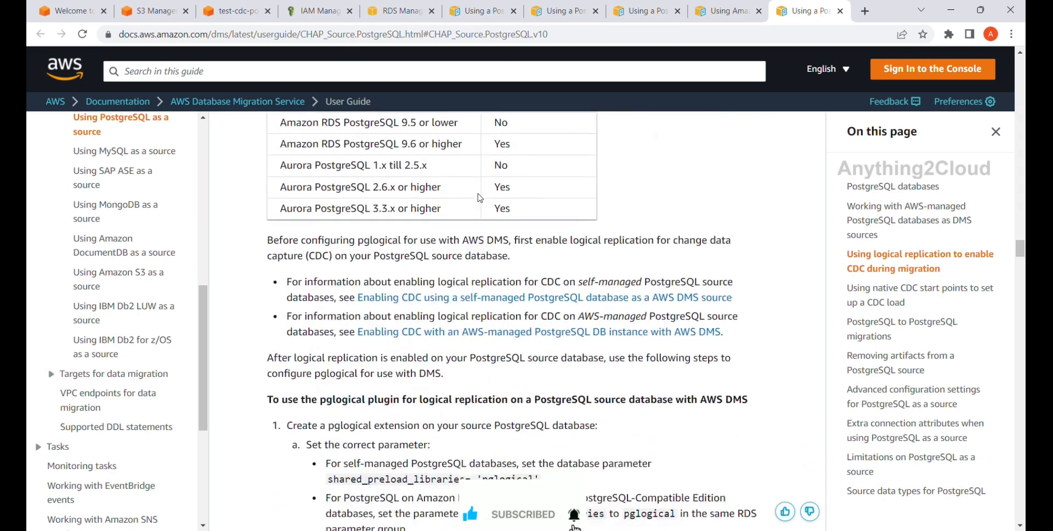
pyautogui.scroll(-2, 480, 200)
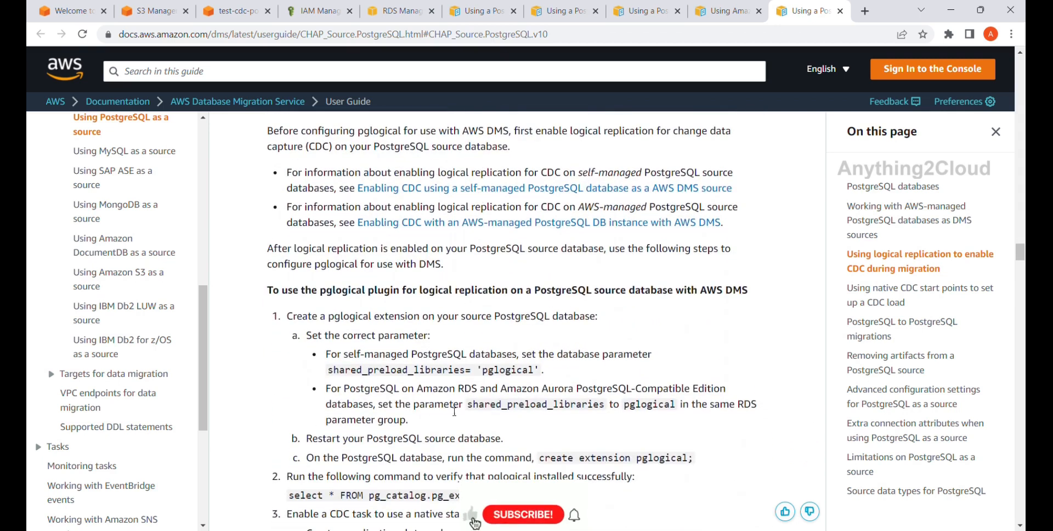
pyautogui.scroll(6, 416, 373)
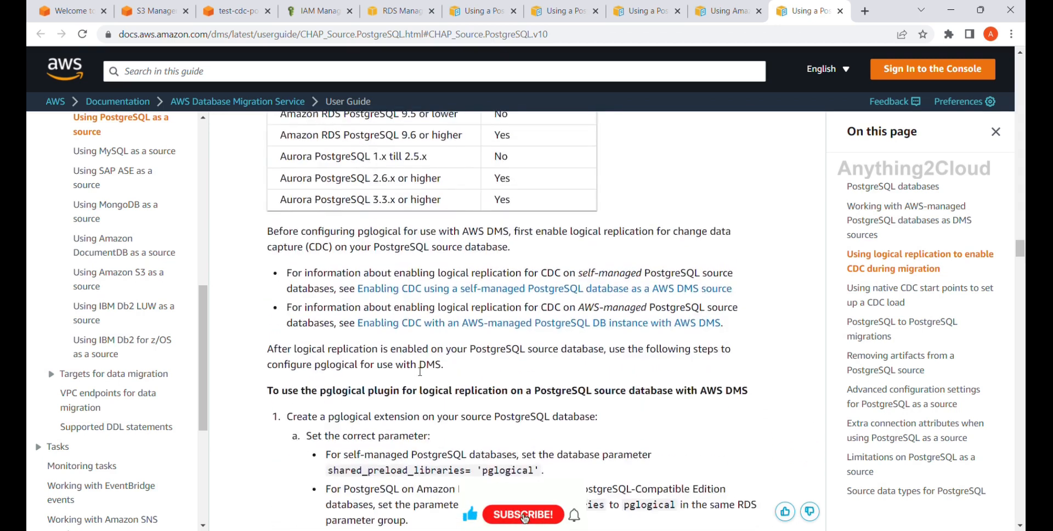
pyautogui.scroll(1, 417, 330)
pyautogui.moveTo(378, 268); pyautogui.dragTo(510, 266)
pyautogui.scroll(-1, 512, 267)
pyautogui.scroll(-7, 511, 267)
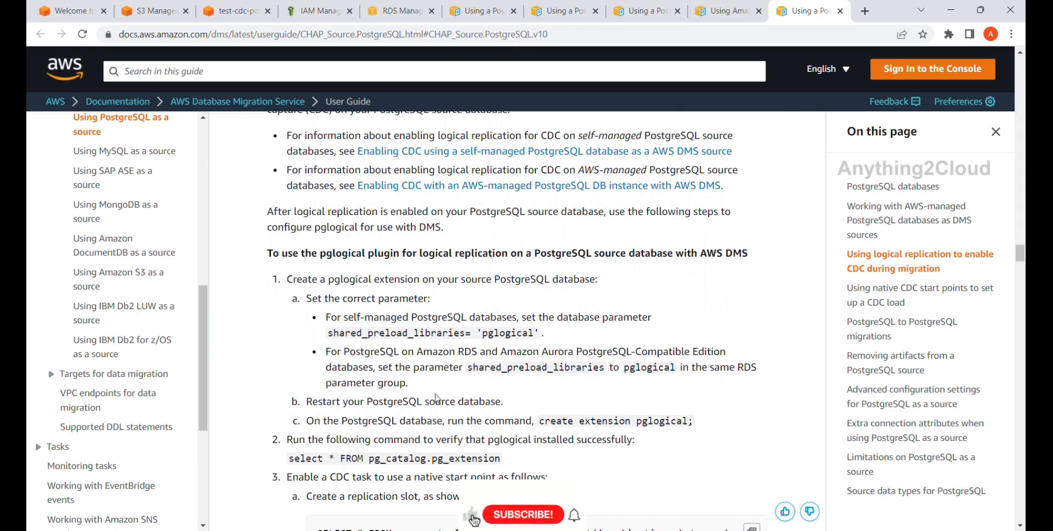
# Step: Read the pglogical setup procedure and highlight the pglogical value for the shared_preload_libraries parameter
pyautogui.scroll(-1, 437, 397)
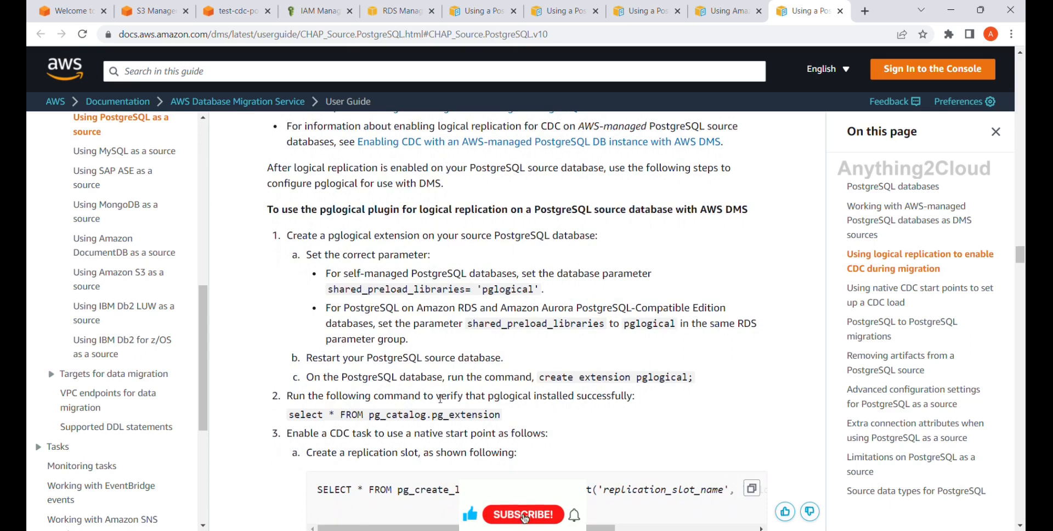
pyautogui.scroll(-1, 440, 399)
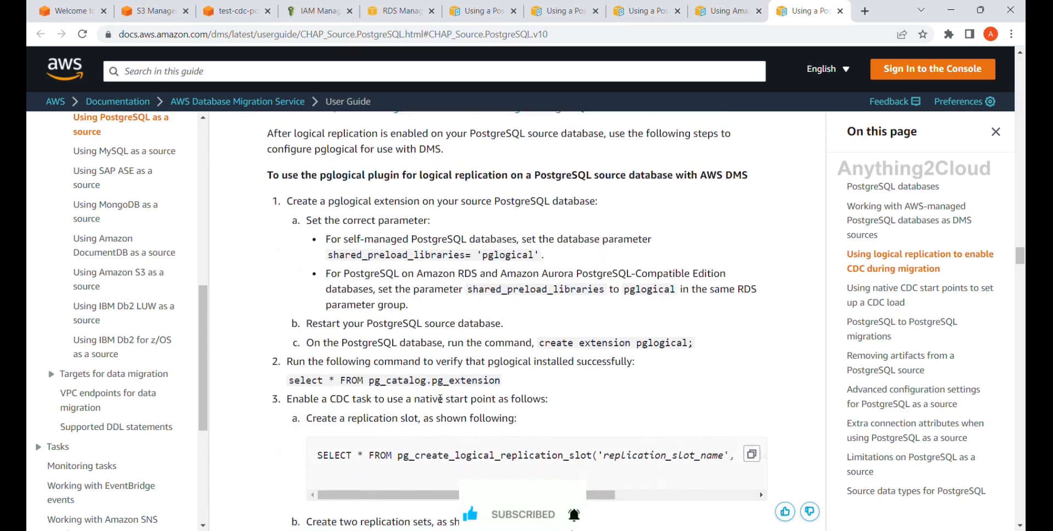
pyautogui.scroll(-2, 440, 399)
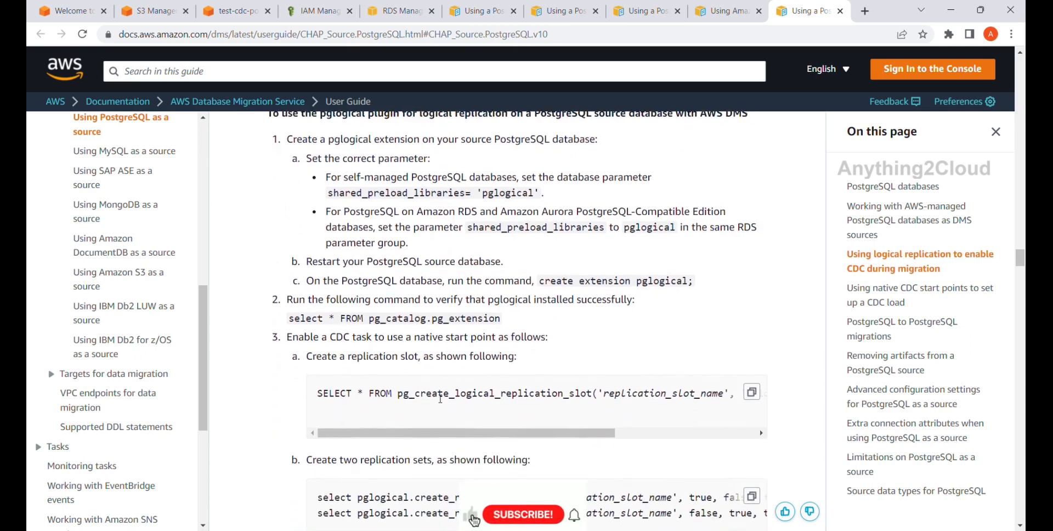
pyautogui.scroll(-3, 441, 399)
pyautogui.scroll(4, 558, 376)
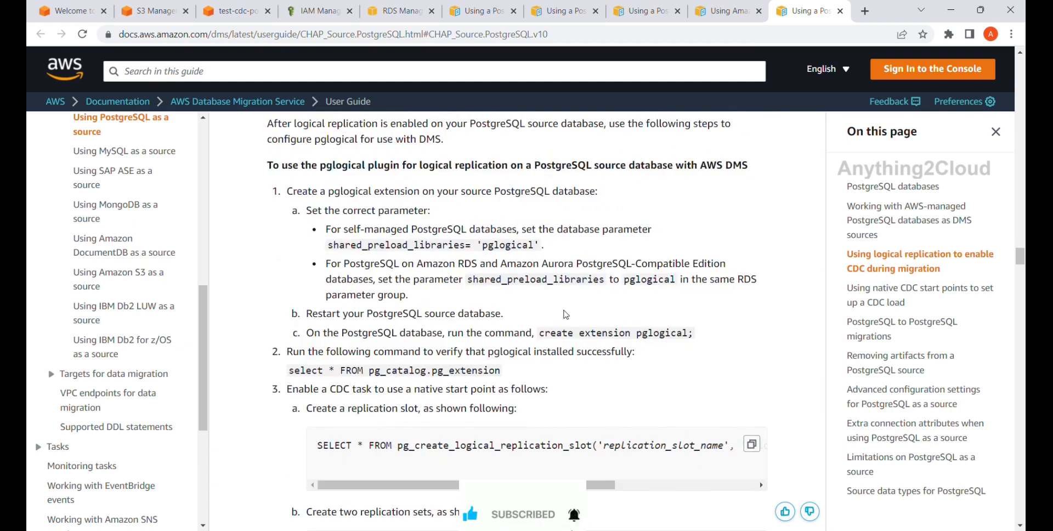
pyautogui.scroll(1, 566, 314)
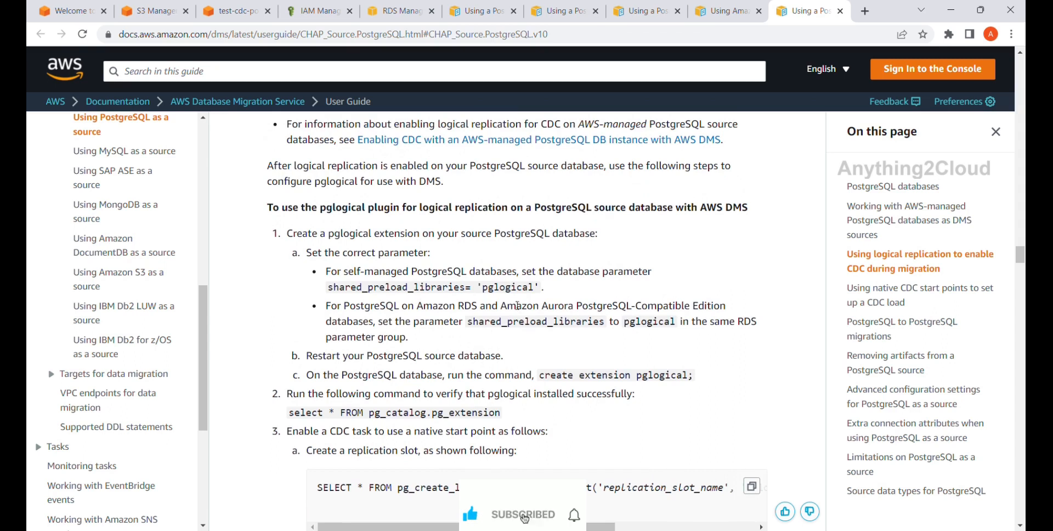
pyautogui.doubleClick(649, 323)
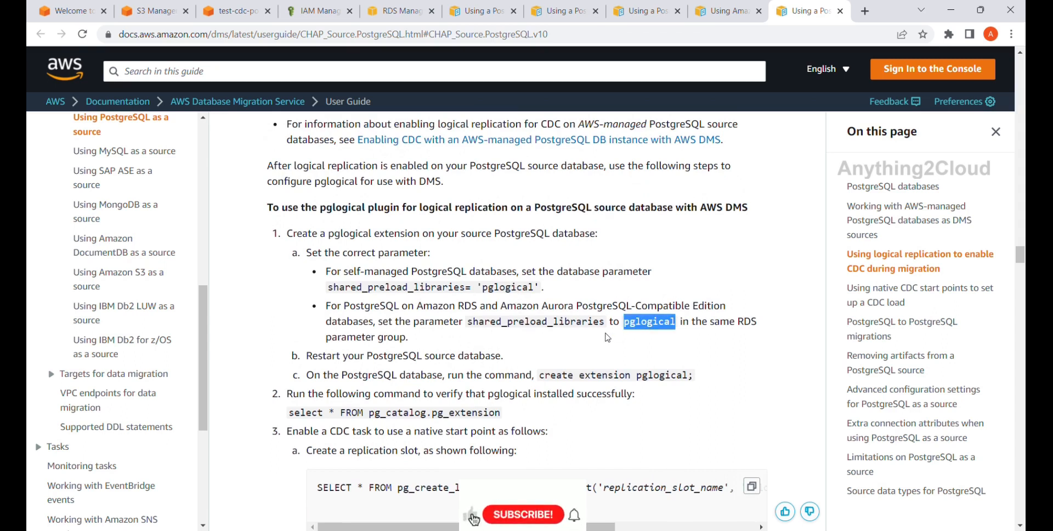
# Step: Review the note on logical decoding plugins and the section on enabling CDC using logical replication
pyautogui.scroll(-2, 608, 337)
pyautogui.scroll(7, 609, 337)
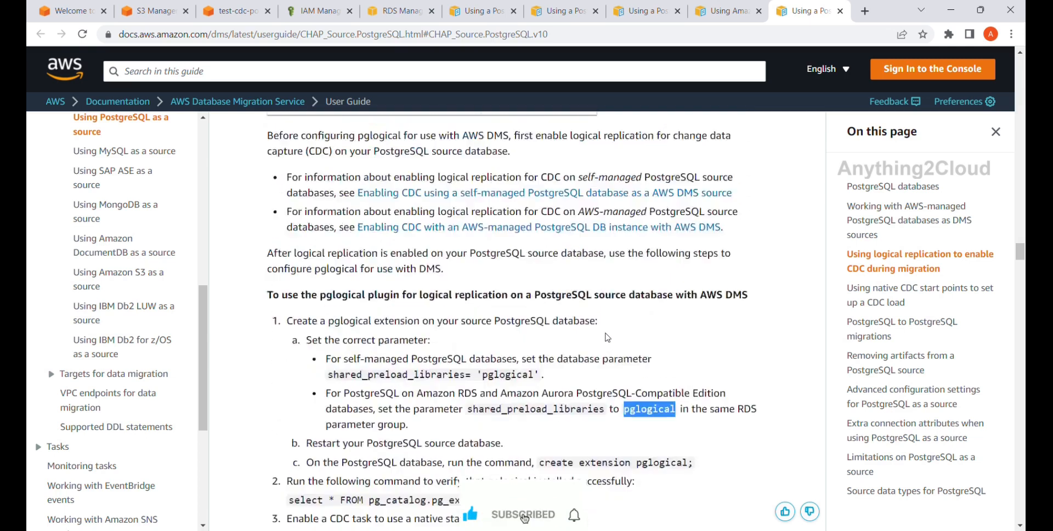
pyautogui.scroll(8, 610, 338)
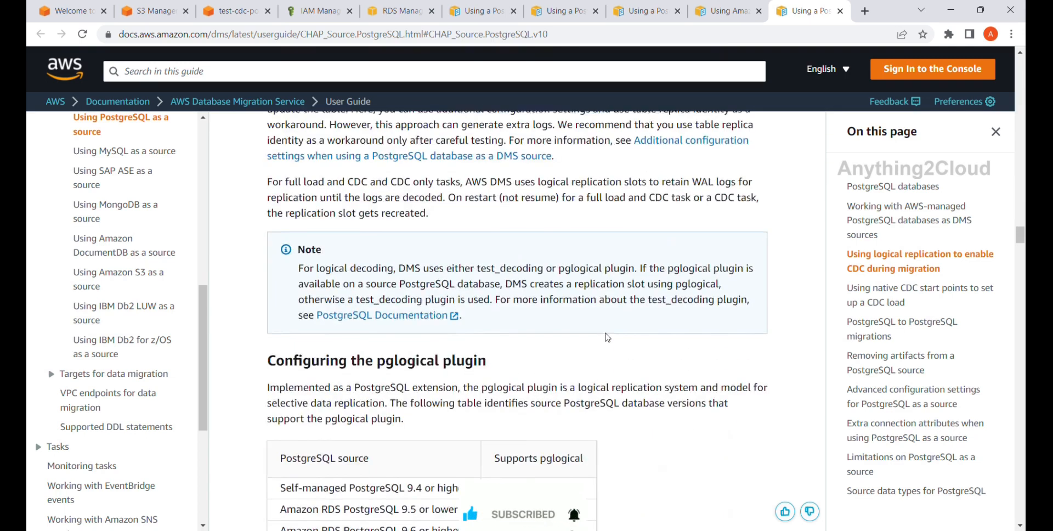
pyautogui.scroll(4, 608, 338)
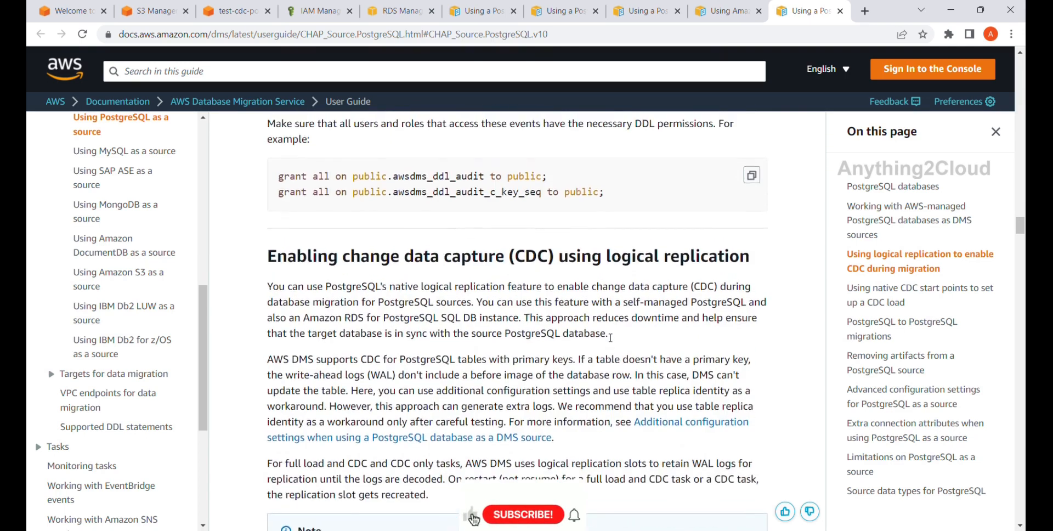
# Step: Switch to DBeaver and run the query select * from pg_replication_slots in the postgres script
pyautogui.scroll(3, 611, 336)
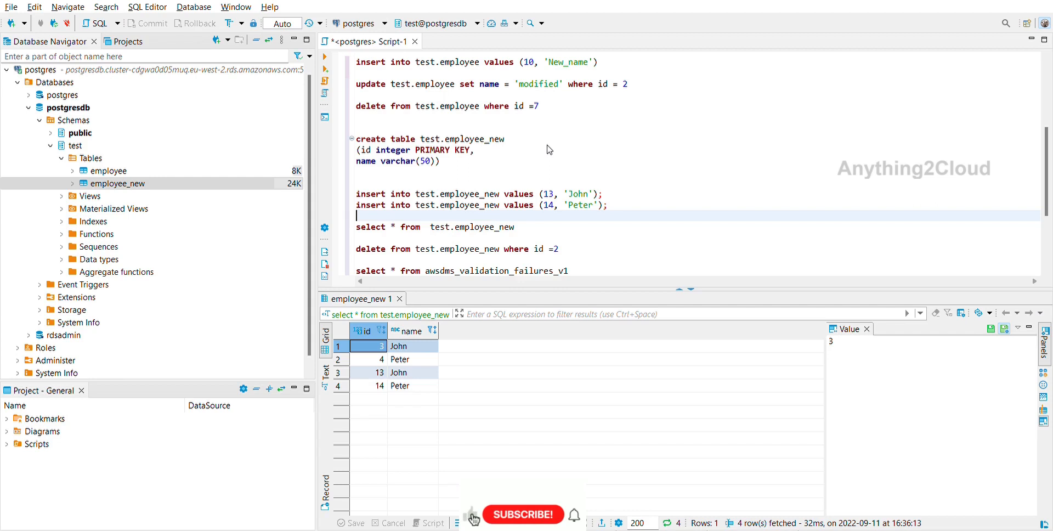
pyautogui.scroll(-2, 596, 244)
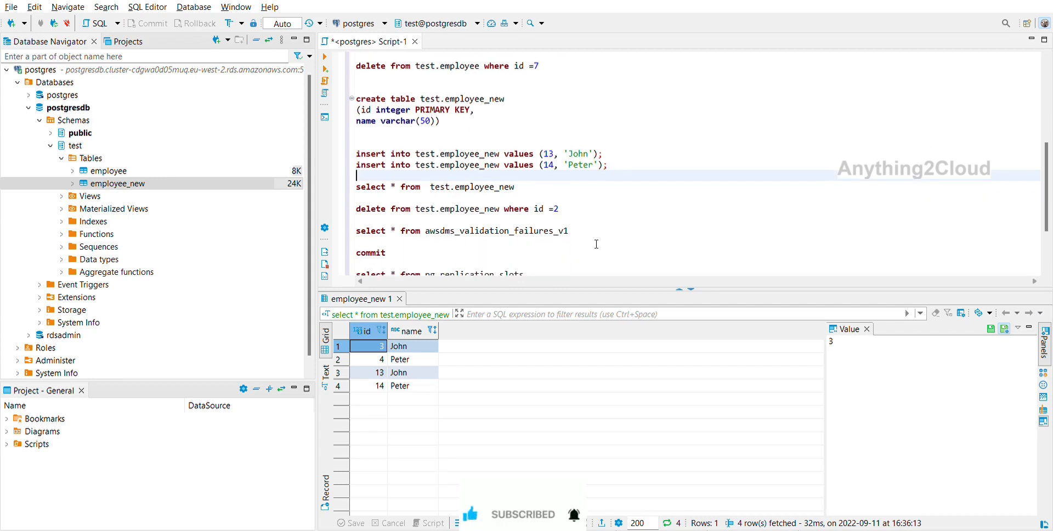
pyautogui.scroll(-3, 596, 244)
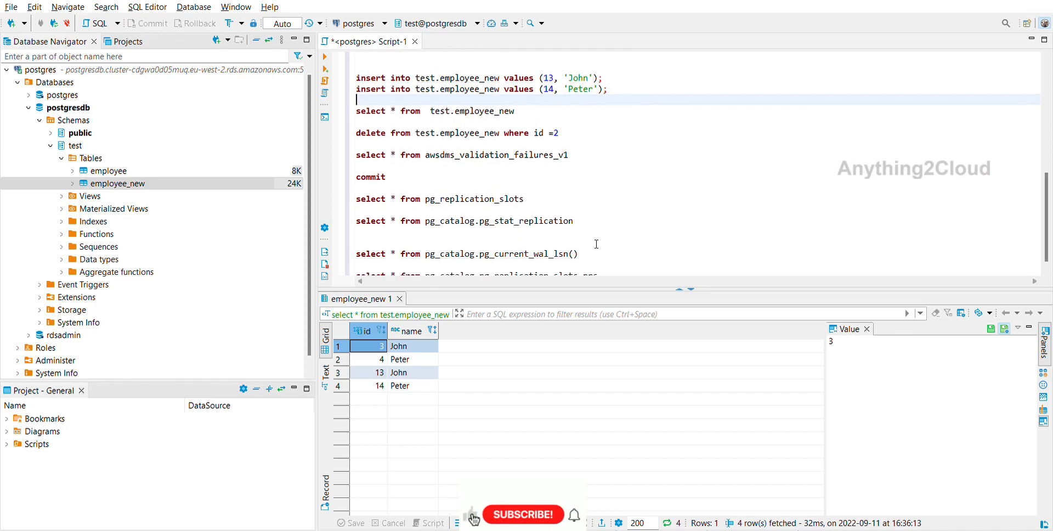
pyautogui.scroll(-1, 597, 244)
pyautogui.click(545, 185)
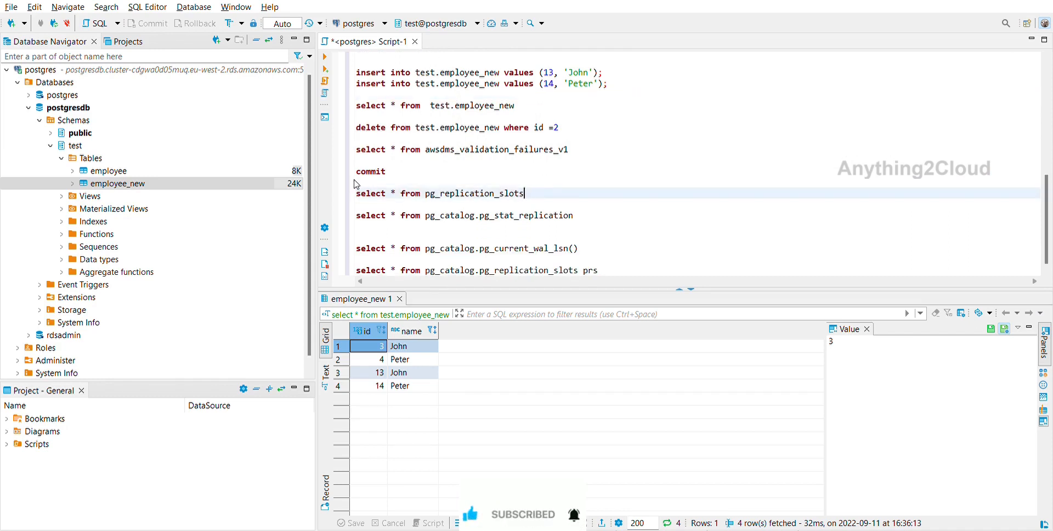
pyautogui.hotkey('shift', 'Home')
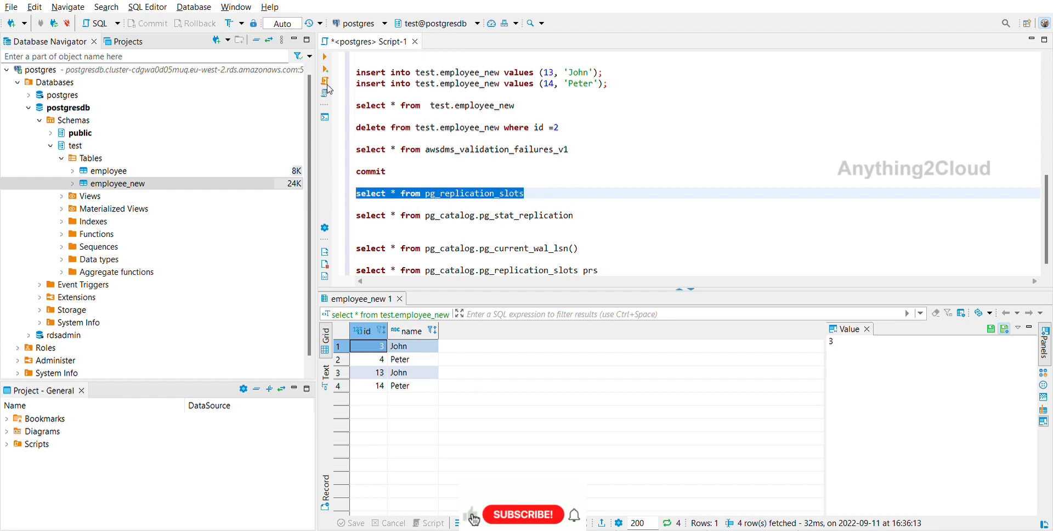
pyautogui.click(325, 56)
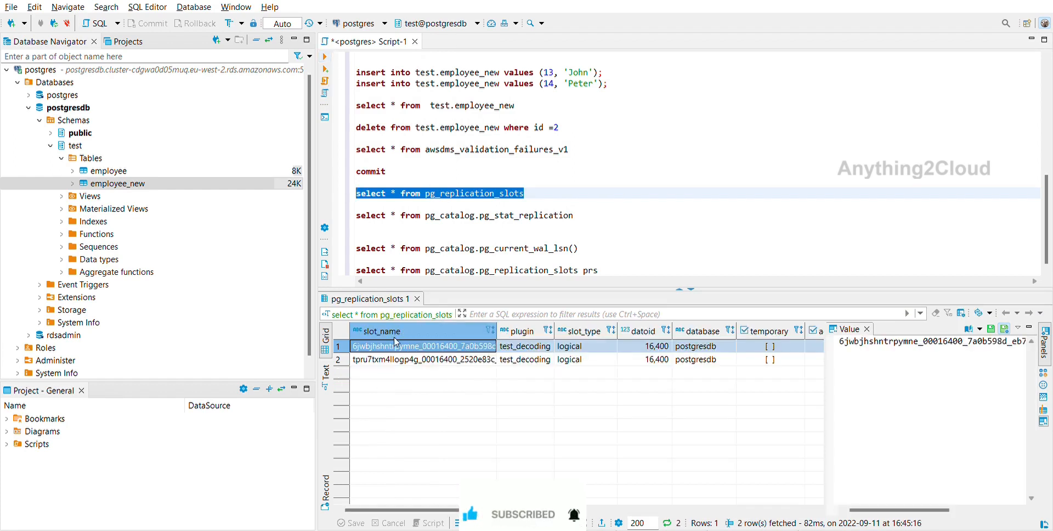
# Step: Inspect the slot_name and plugin values of both replication slots in the query results
pyautogui.press('Right')
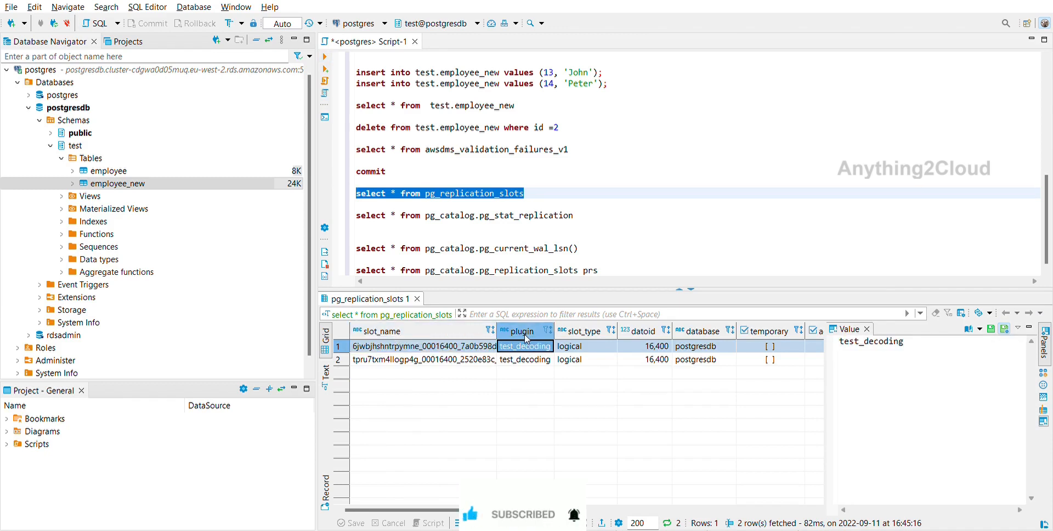
pyautogui.press('Left')
pyautogui.press('Down')
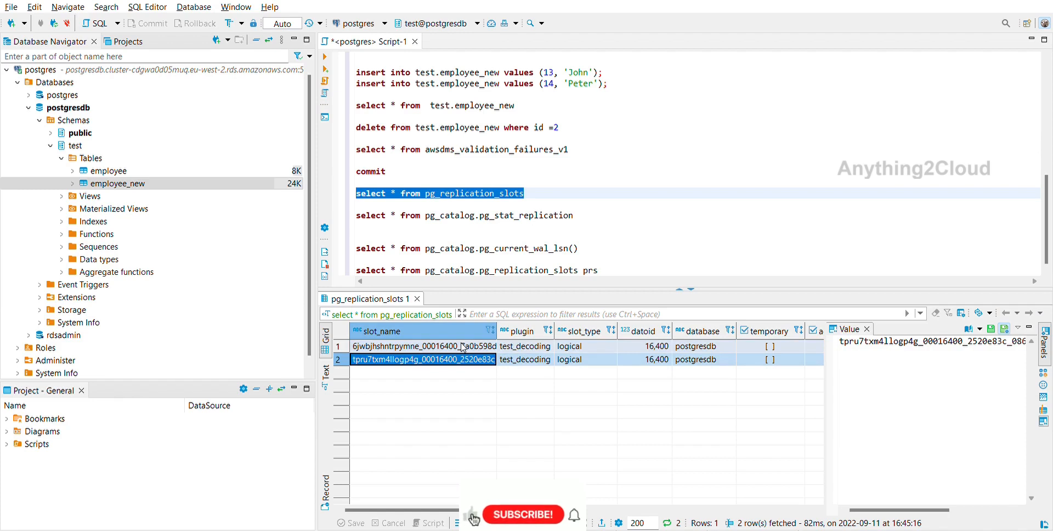
pyautogui.press('Right')
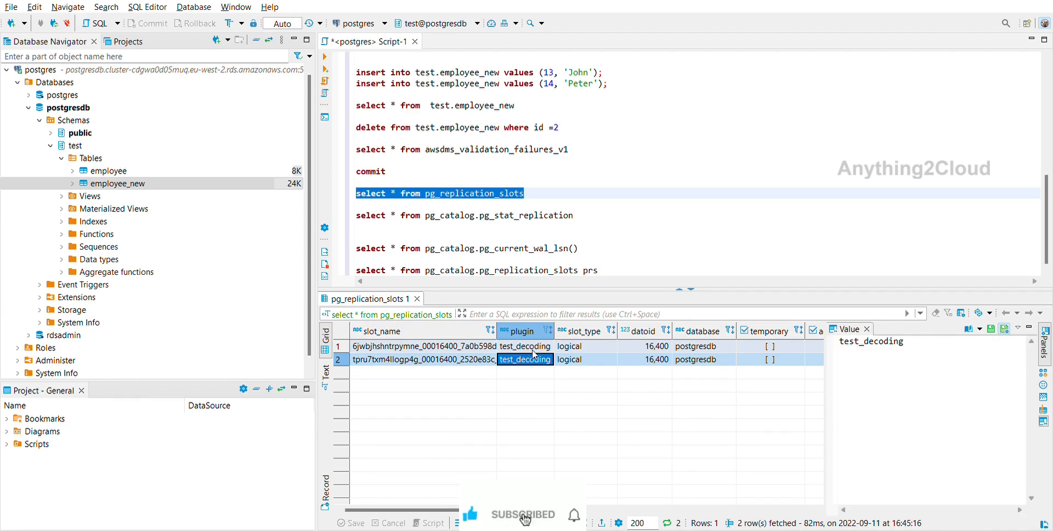
# Step: Examine the second replication slot's remaining columns, from slot_type through restart_lsn and confirmed_flush_lsn to safe_wal_size
pyautogui.press('Right')
pyautogui.press('Right')
pyautogui.press('Right')
pyautogui.press('Right')
pyautogui.press('Right')
pyautogui.press('Right')
pyautogui.press('Right')
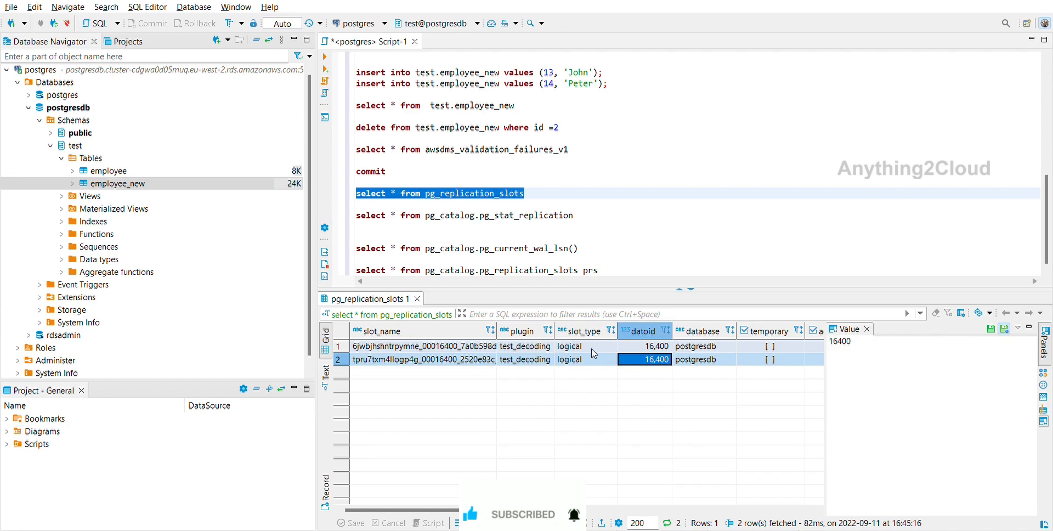
pyautogui.press('Right')
pyautogui.press('Right')
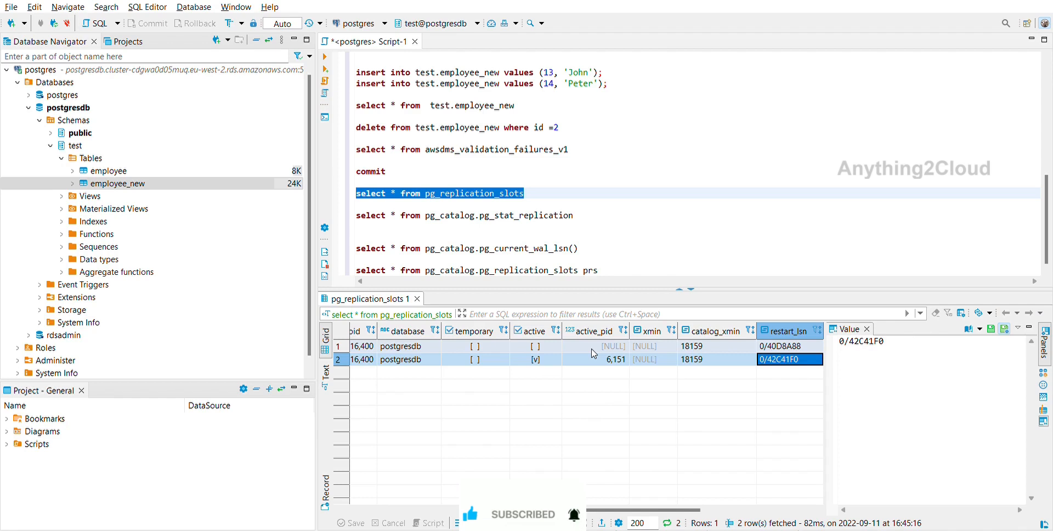
pyautogui.press('Right')
pyautogui.press('Right')
pyautogui.press('Right')
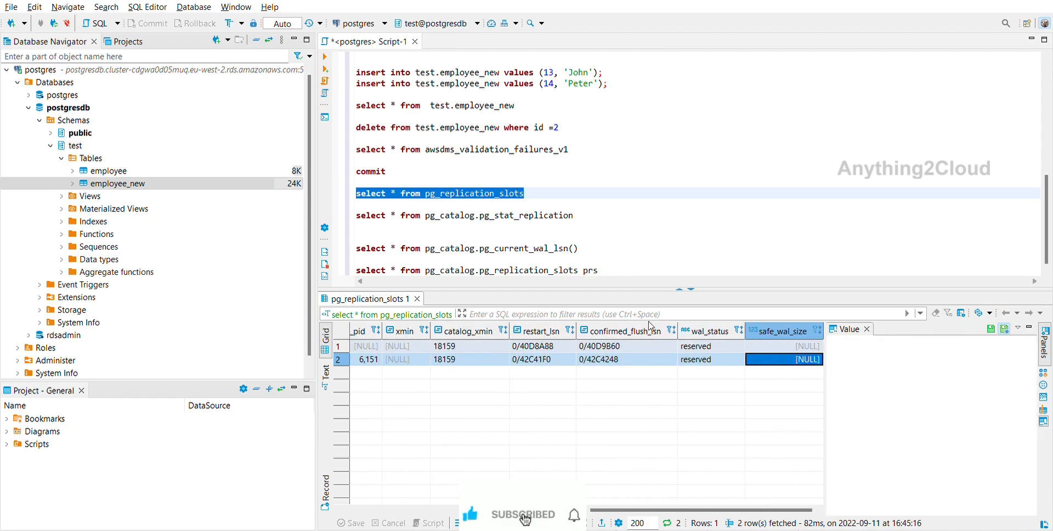
pyautogui.press('Left')
pyautogui.press('Left')
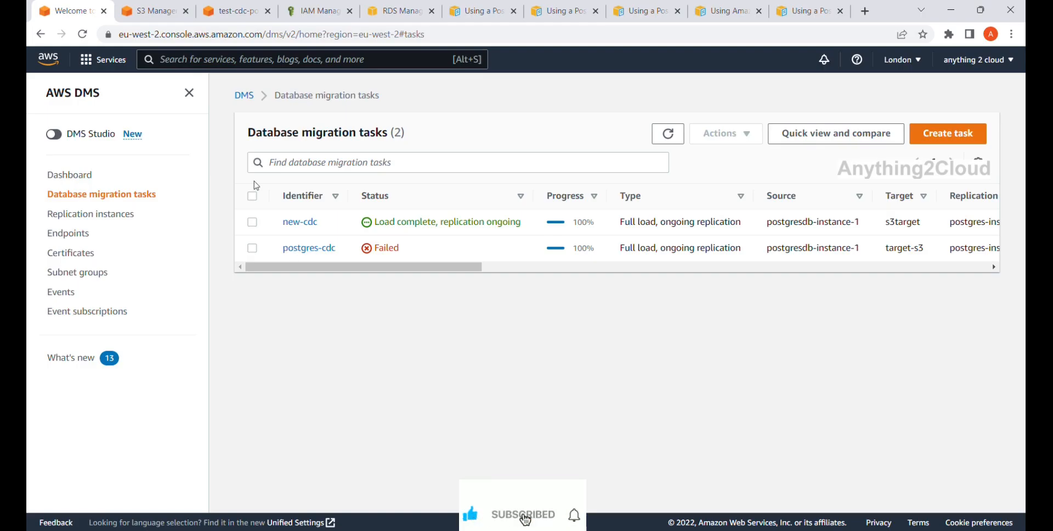
# Step: Switch to the AWS DMS console, open the new-cdc migration task's details and stop the task
pyautogui.click(312, 223)
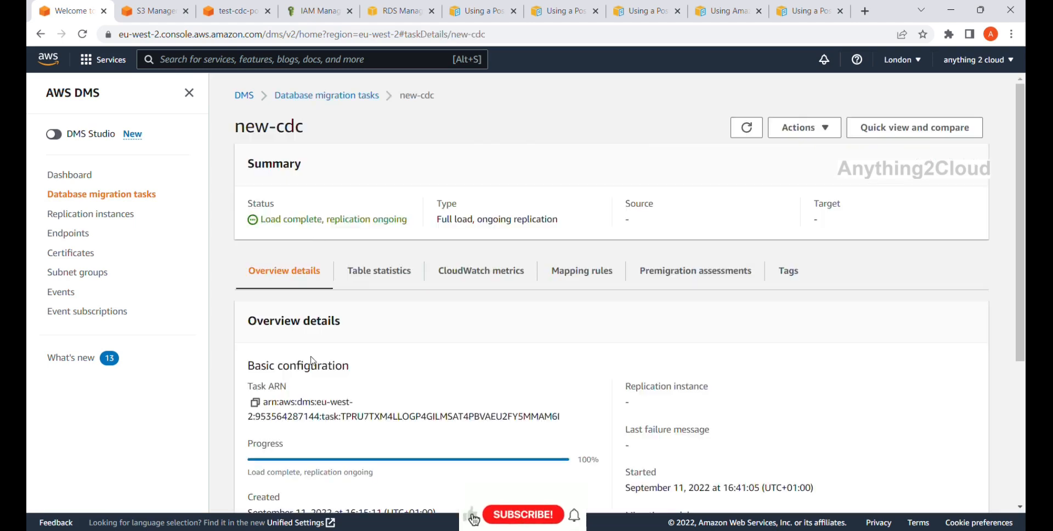
pyautogui.scroll(-4, 313, 361)
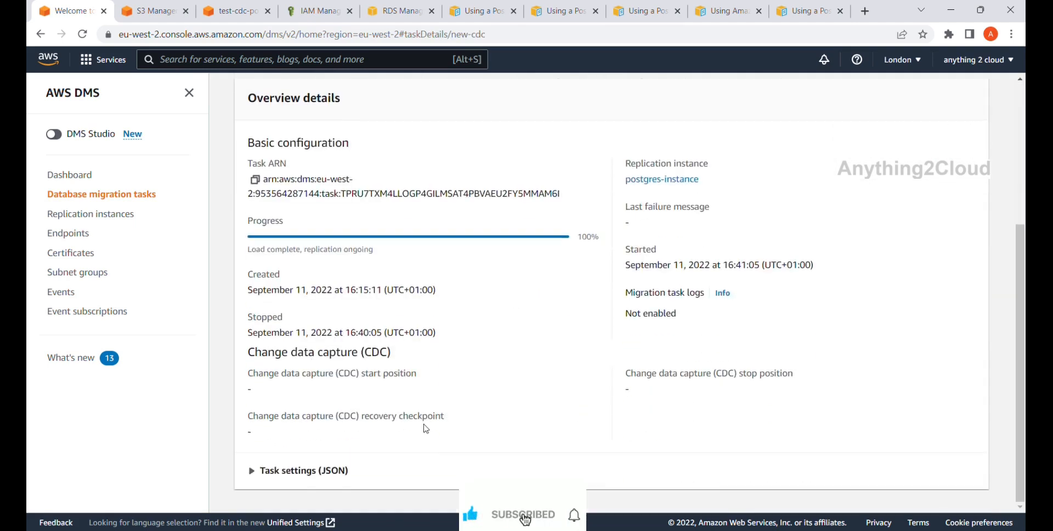
pyautogui.scroll(2, 439, 430)
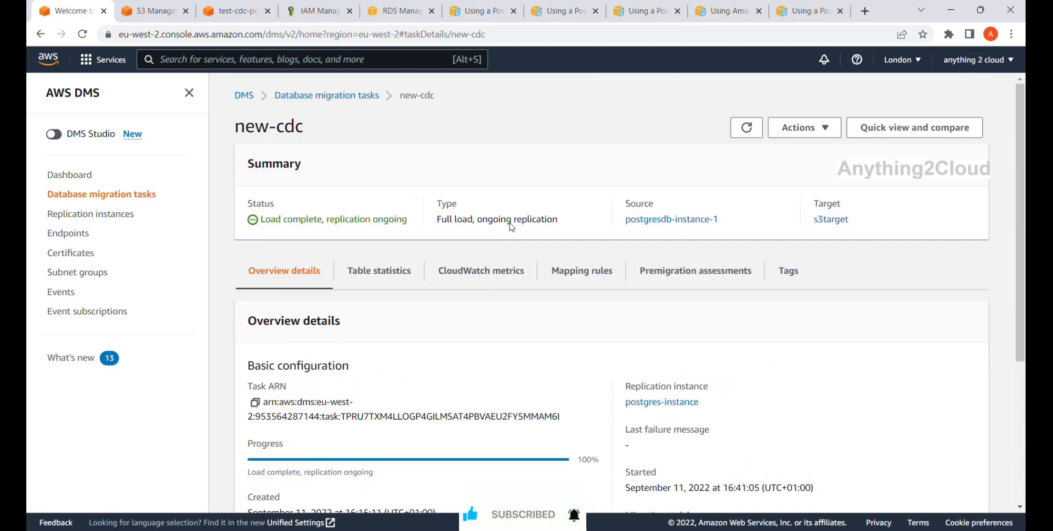
pyautogui.click(826, 129)
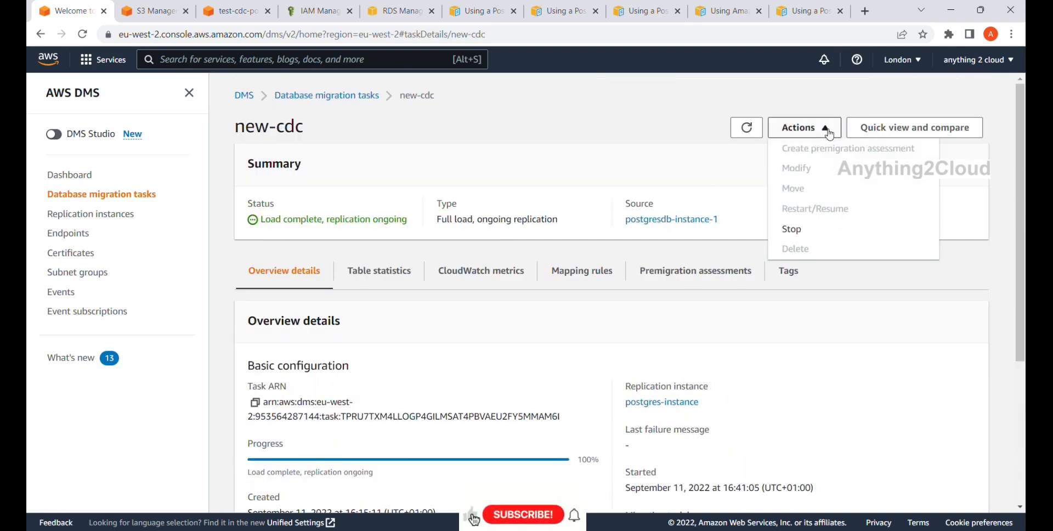
pyautogui.click(805, 235)
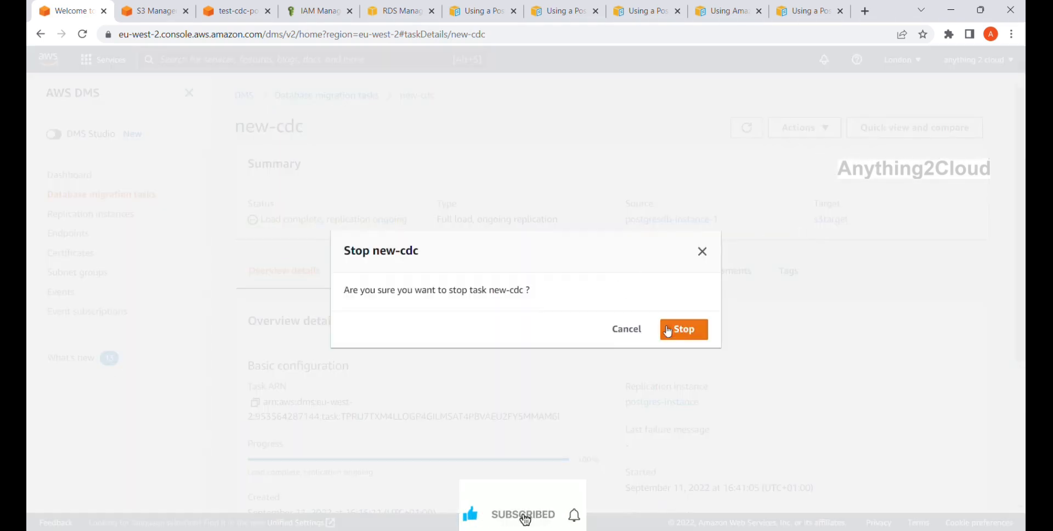
pyautogui.click(685, 329)
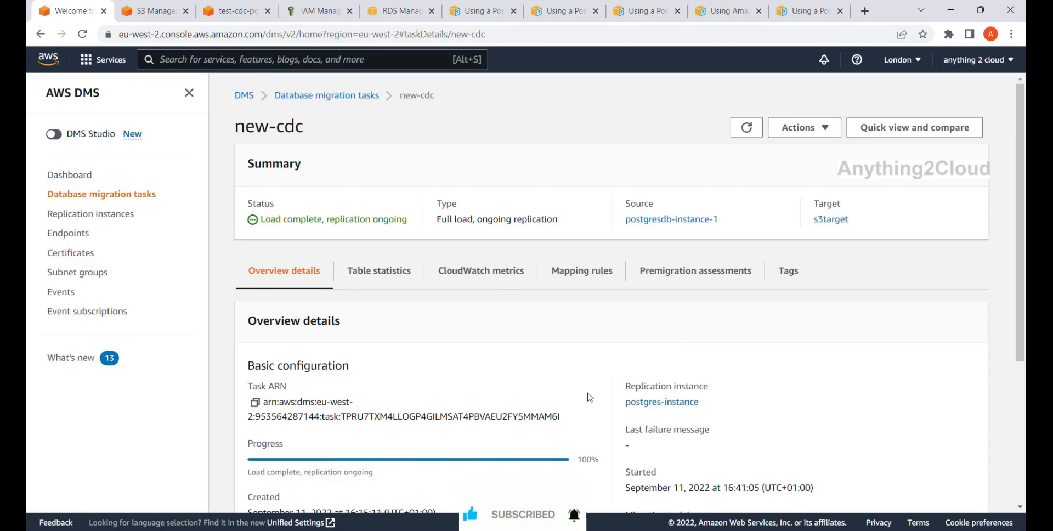
# Step: Refresh the new-cdc task details to follow the stop request and check the CDC recovery checkpoint field
pyautogui.scroll(-4, 589, 397)
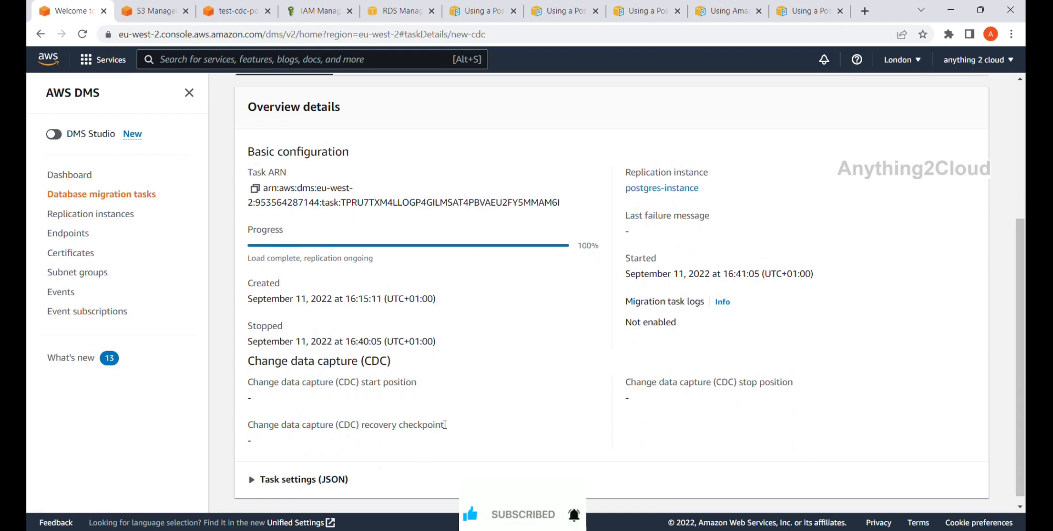
pyautogui.scroll(5, 549, 324)
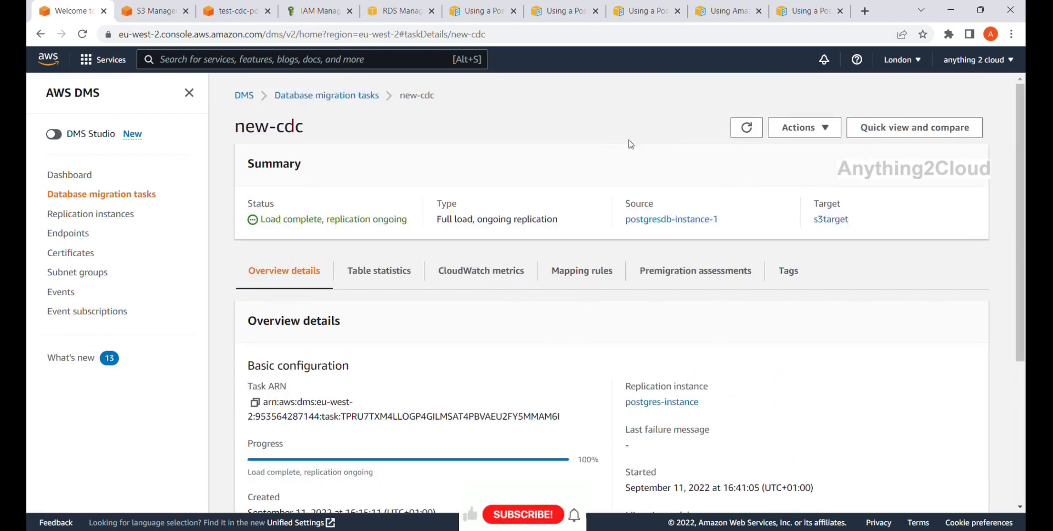
pyautogui.click(746, 128)
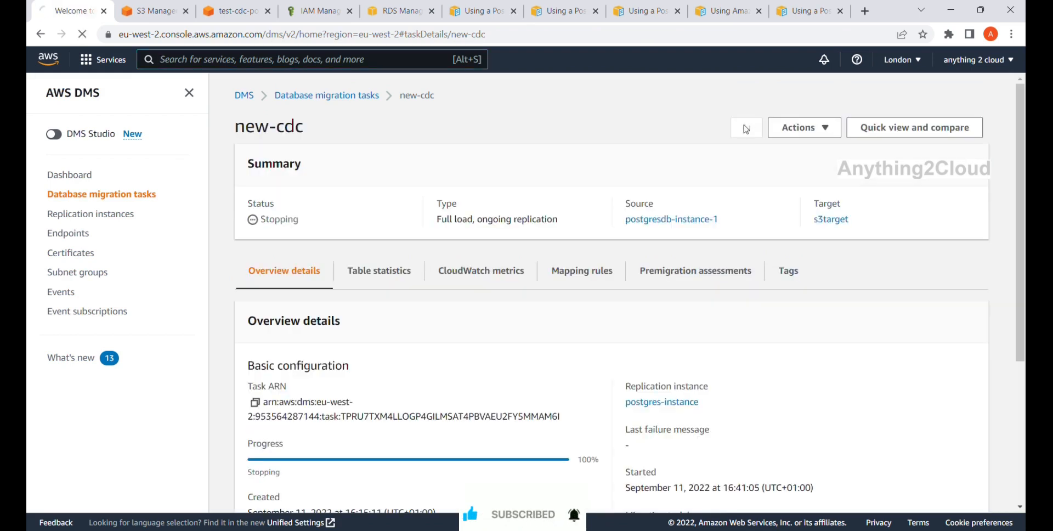
pyautogui.click(745, 128)
pyautogui.scroll(-4, 706, 223)
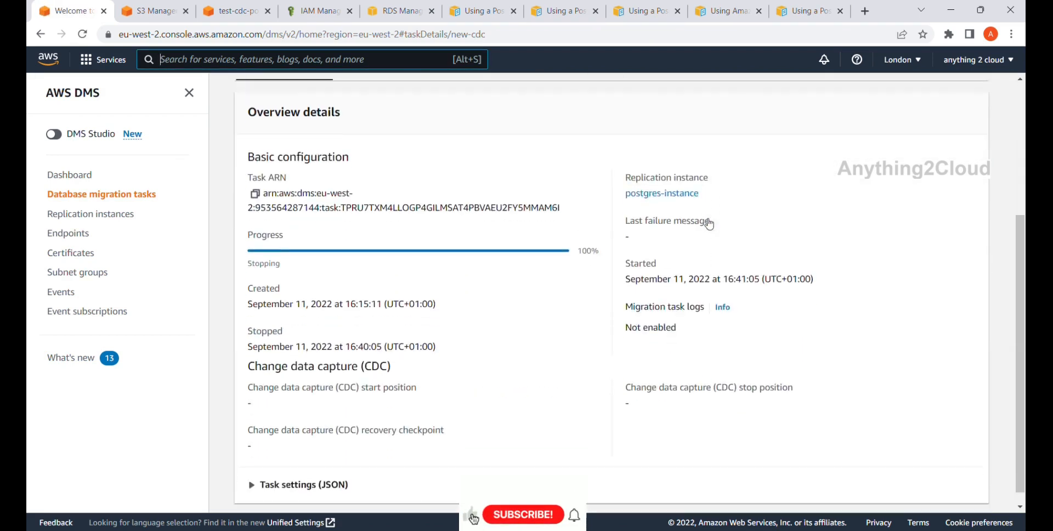
pyautogui.scroll(4, 736, 146)
pyautogui.click(753, 128)
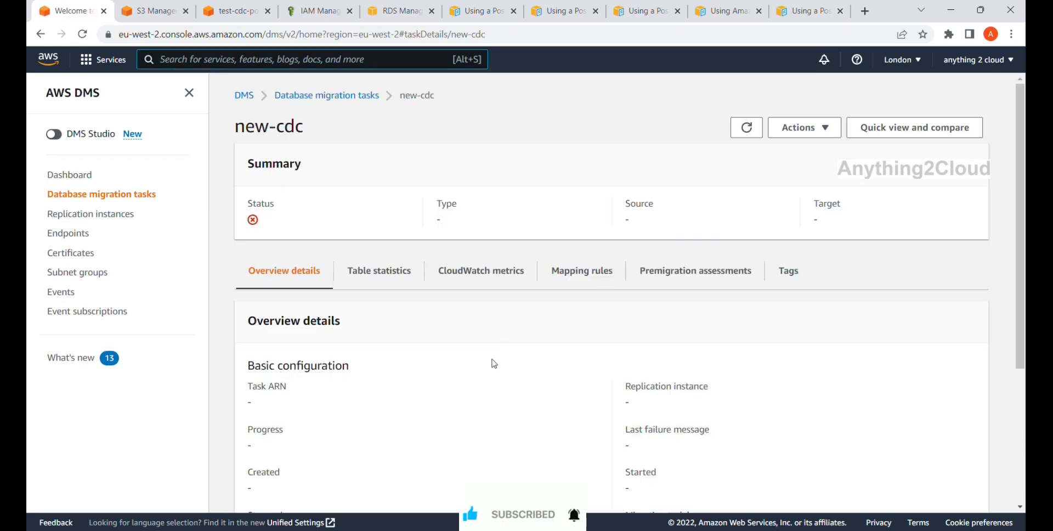
# Step: Check the CDC recovery checkpoint of the stopped new-cdc task again, reloading its details
pyautogui.scroll(-4, 480, 324)
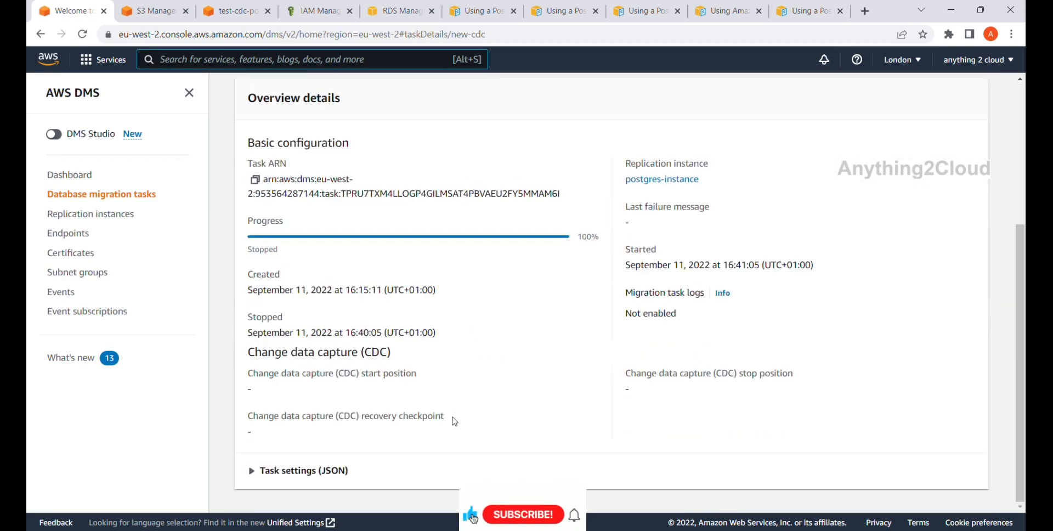
pyautogui.scroll(4, 454, 421)
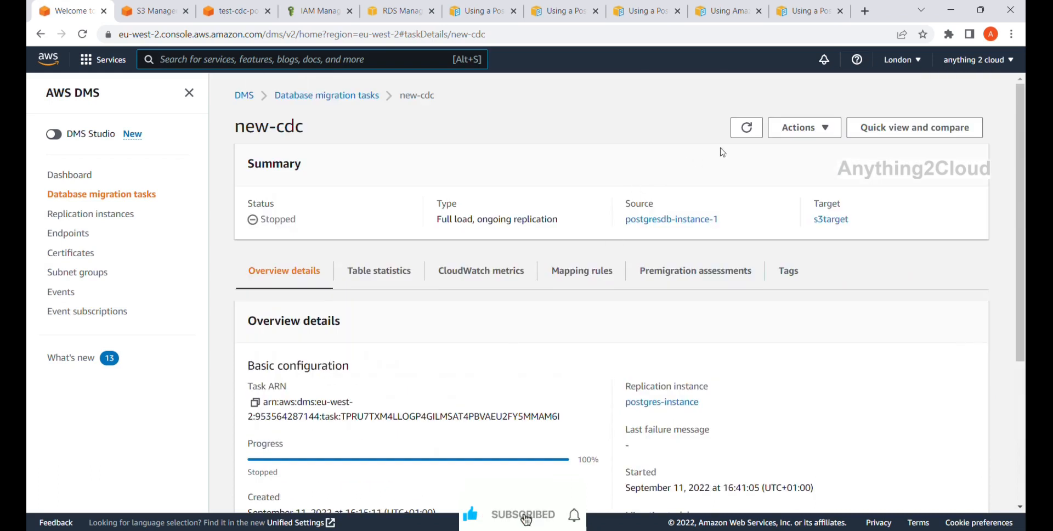
pyautogui.click(745, 132)
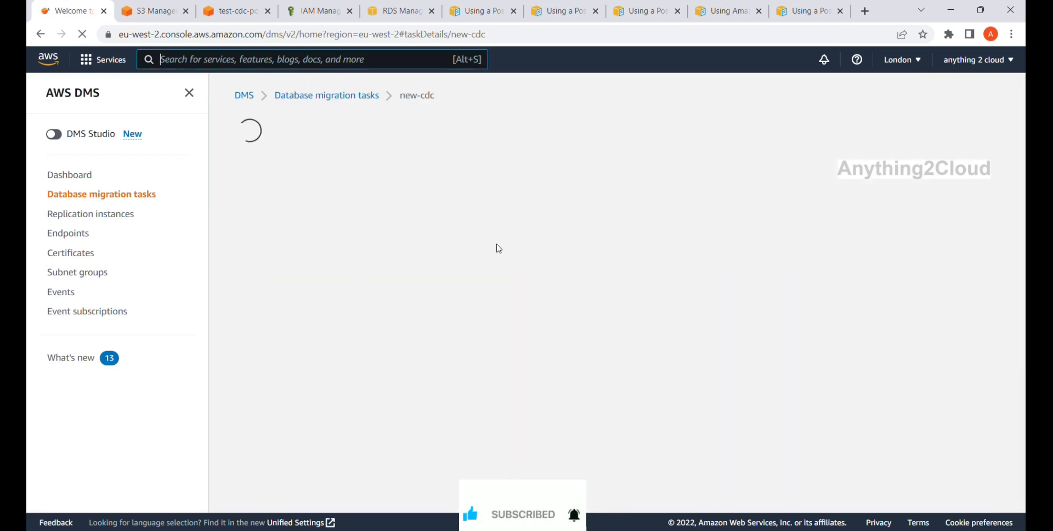
pyautogui.scroll(-4, 499, 248)
pyautogui.scroll(4, 495, 316)
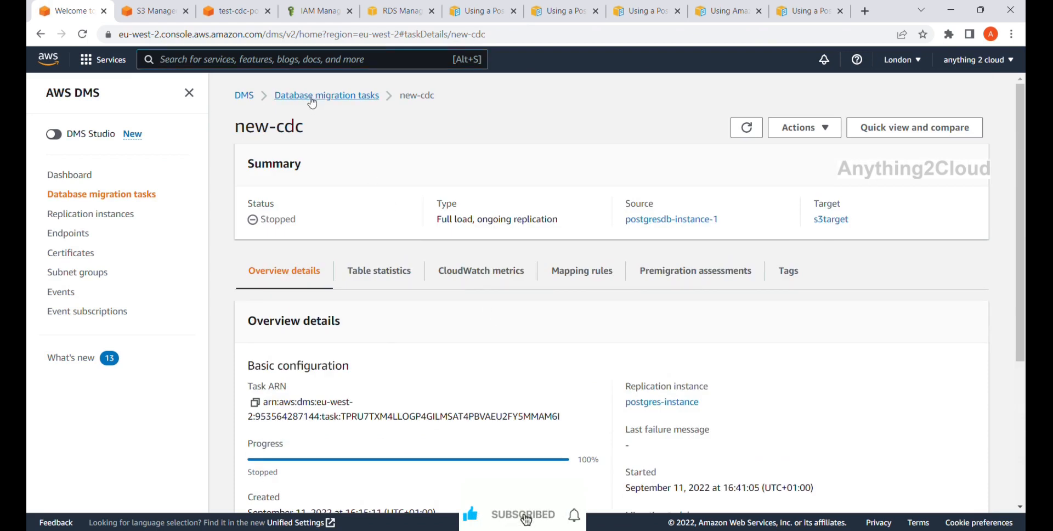
# Step: Reopen new-cdc from the list of database migration tasks and view its table statistics
pyautogui.click(313, 97)
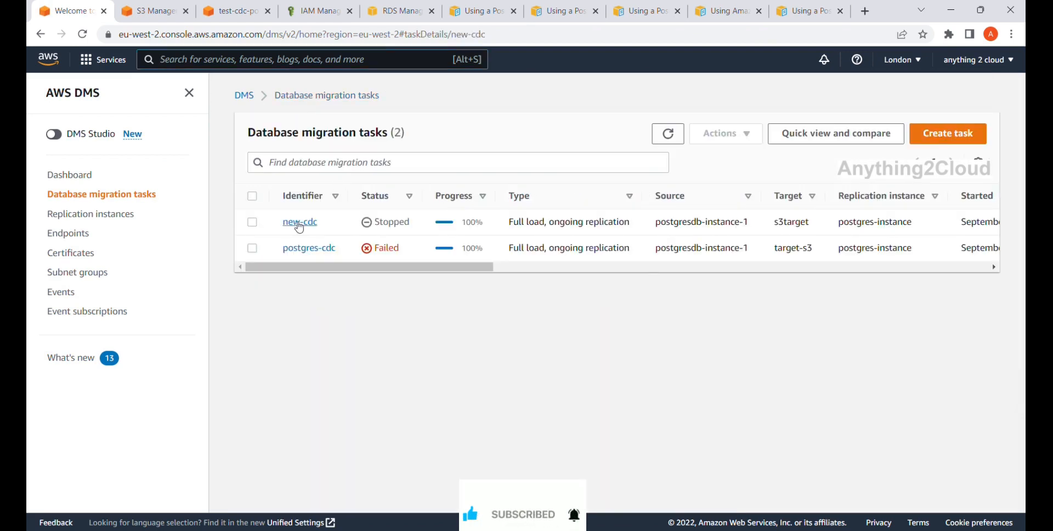
pyautogui.click(299, 222)
pyautogui.scroll(-4, 375, 335)
pyautogui.scroll(4, 378, 335)
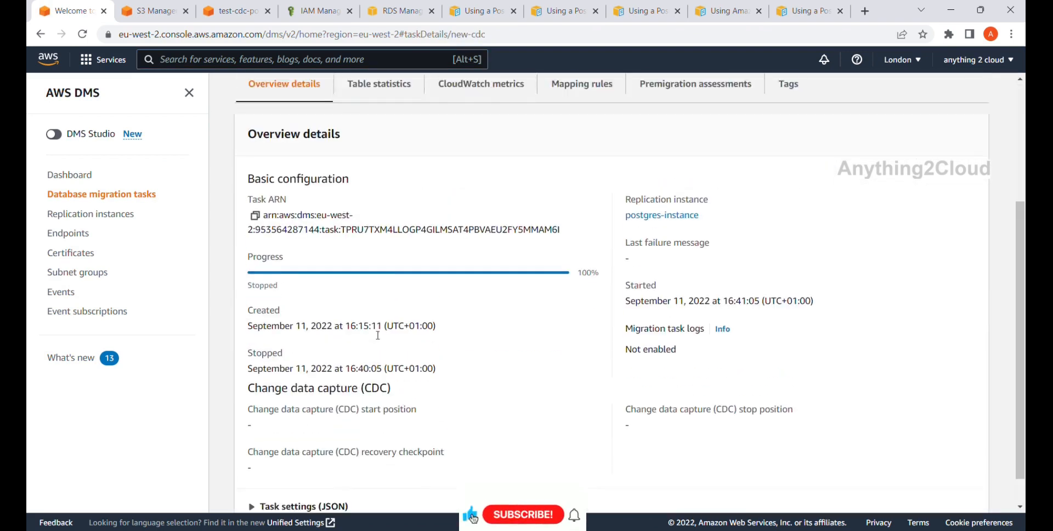
pyautogui.click(383, 276)
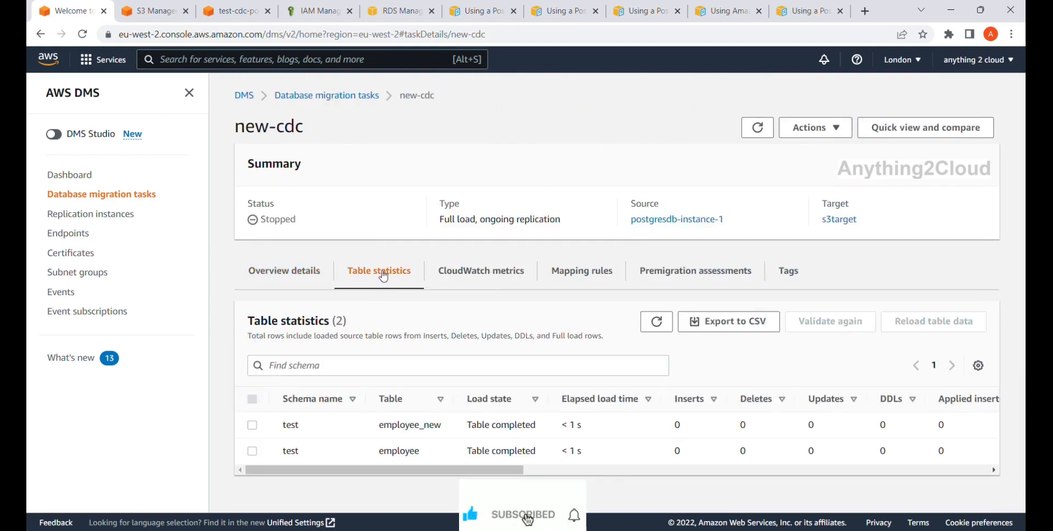
# Step: Return to the new-cdc overview details, refresh them and examine the stop time and CDC recovery checkpoint
pyautogui.click(284, 271)
pyautogui.click(739, 127)
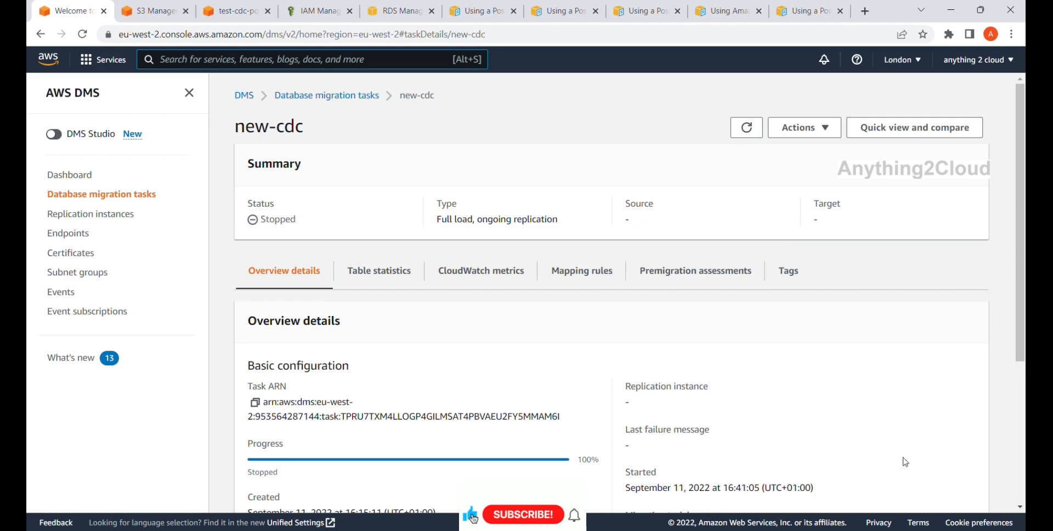
pyautogui.scroll(-4, 836, 381)
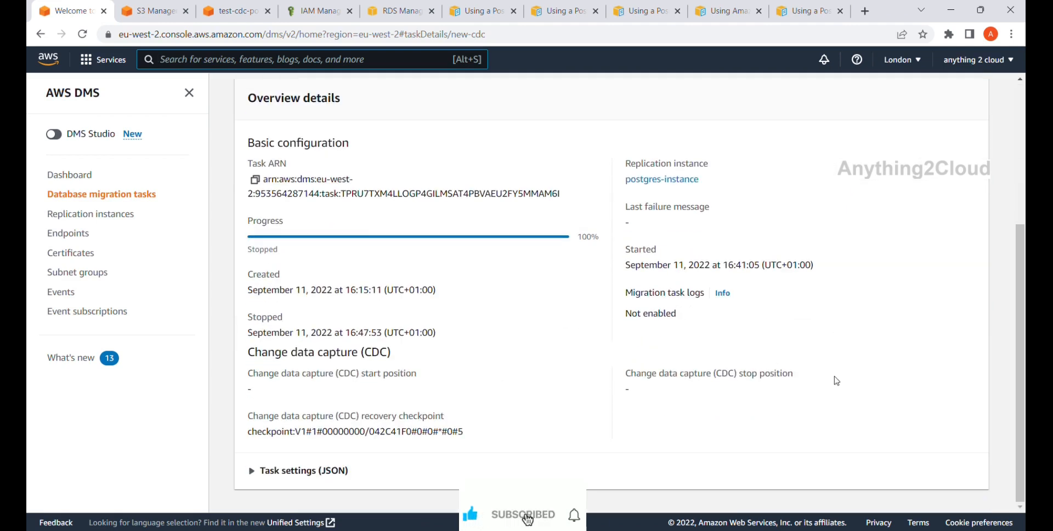
pyautogui.scroll(4, 768, 424)
pyautogui.scroll(-4, 766, 426)
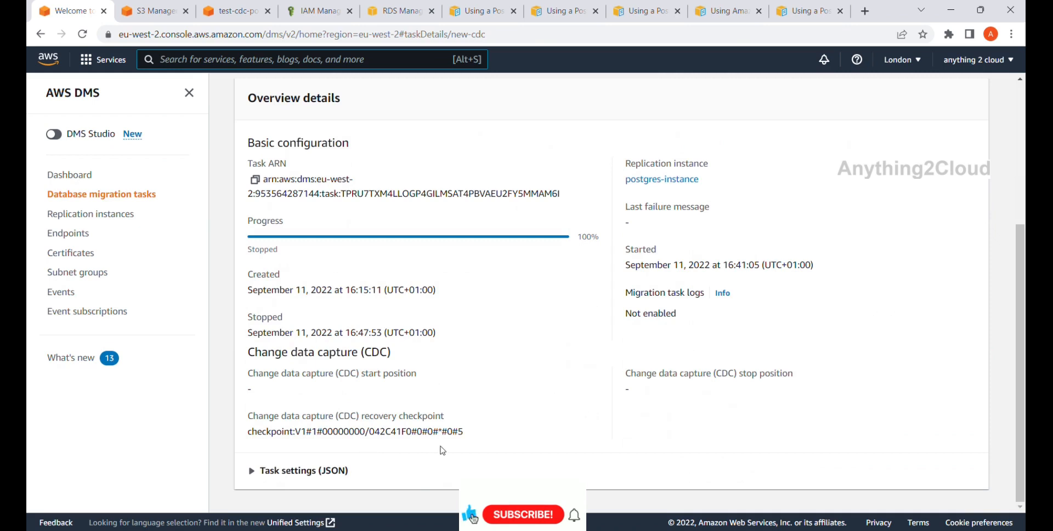
pyautogui.scroll(4, 428, 441)
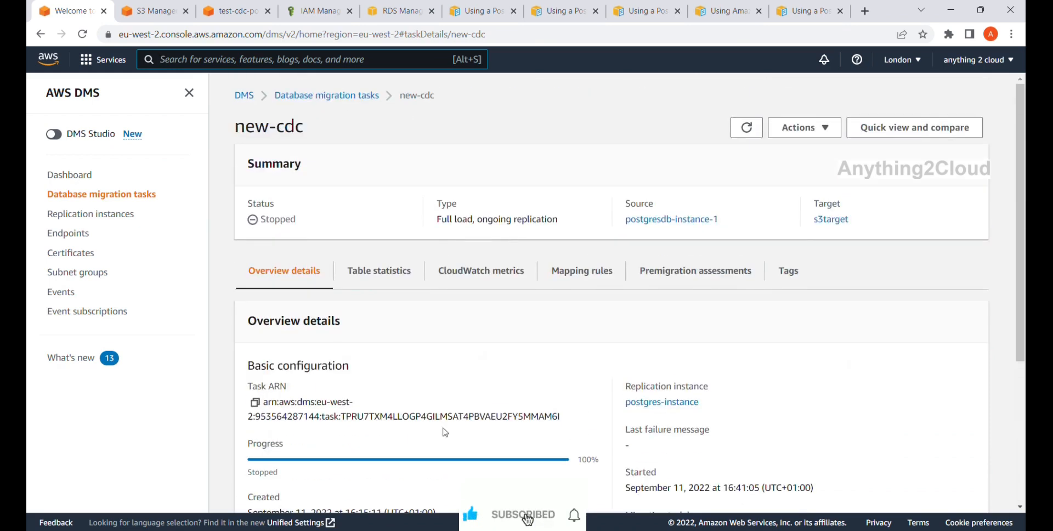
# Step: Refresh the stopped new-cdc task once more and examine its stop time and CDC recovery checkpoint
pyautogui.click(747, 129)
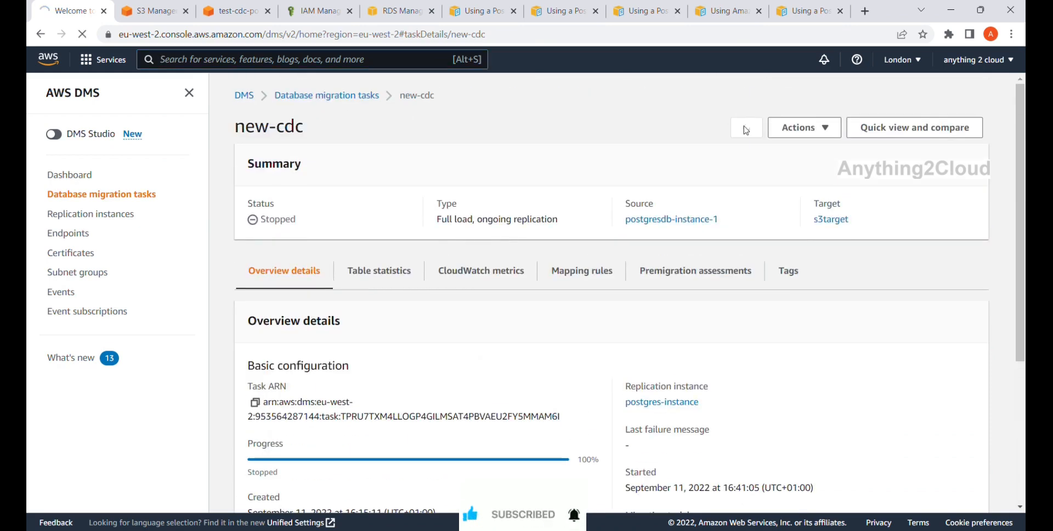
pyautogui.scroll(-4, 547, 383)
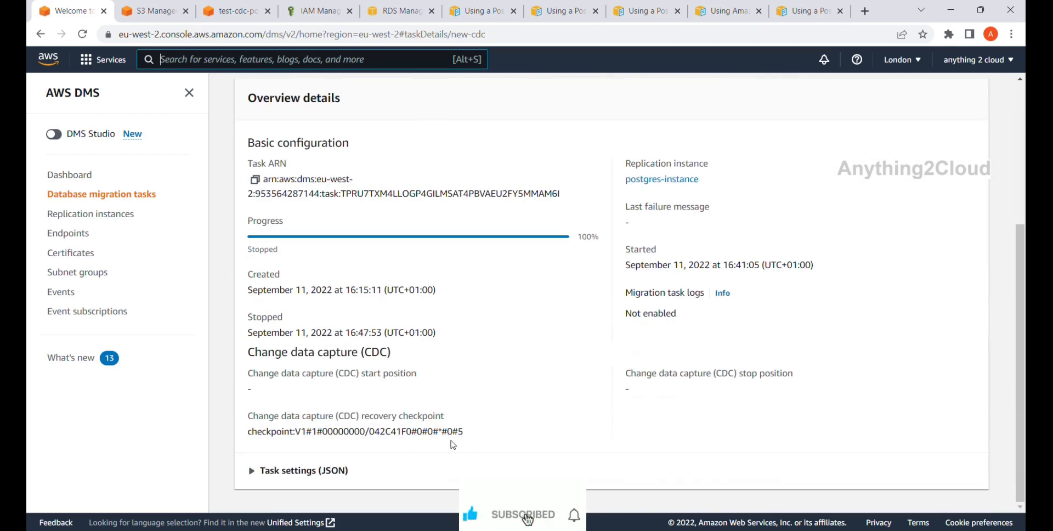
pyautogui.scroll(1, 499, 432)
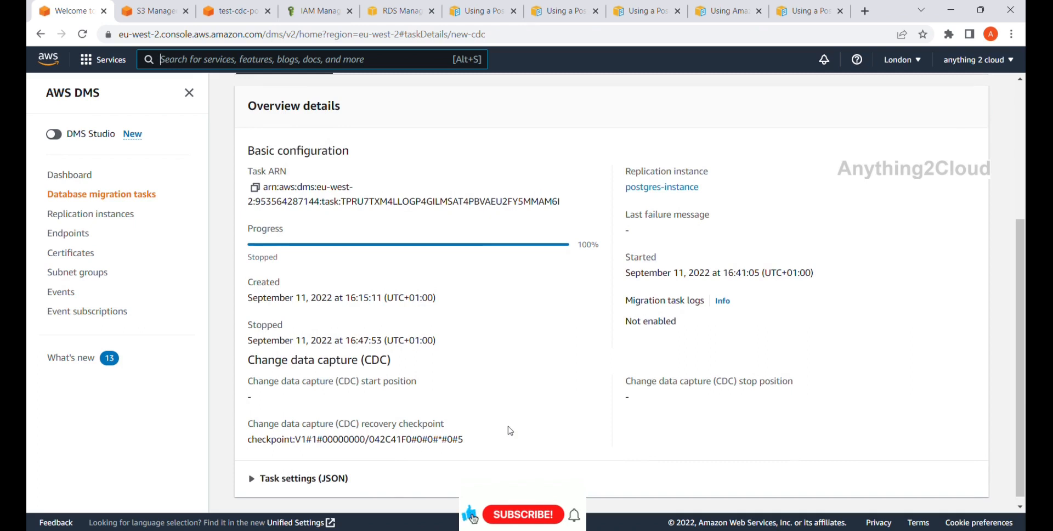
pyautogui.scroll(1, 510, 431)
pyautogui.scroll(-1, 510, 431)
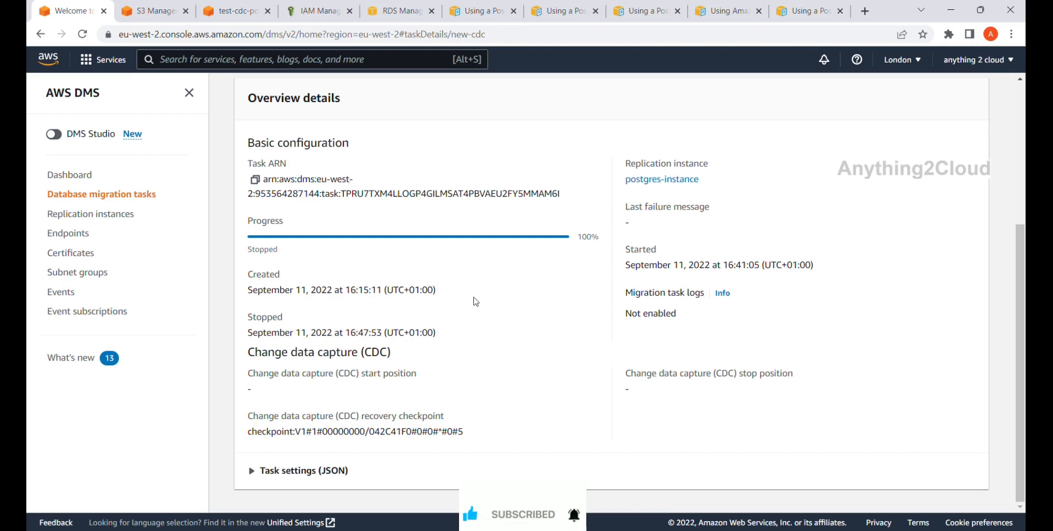
# Step: Find the pglogical plugin instructions in the PostgreSQL source documentation and copy the parameter name shared_preload_libraries
pyautogui.click(801, 10)
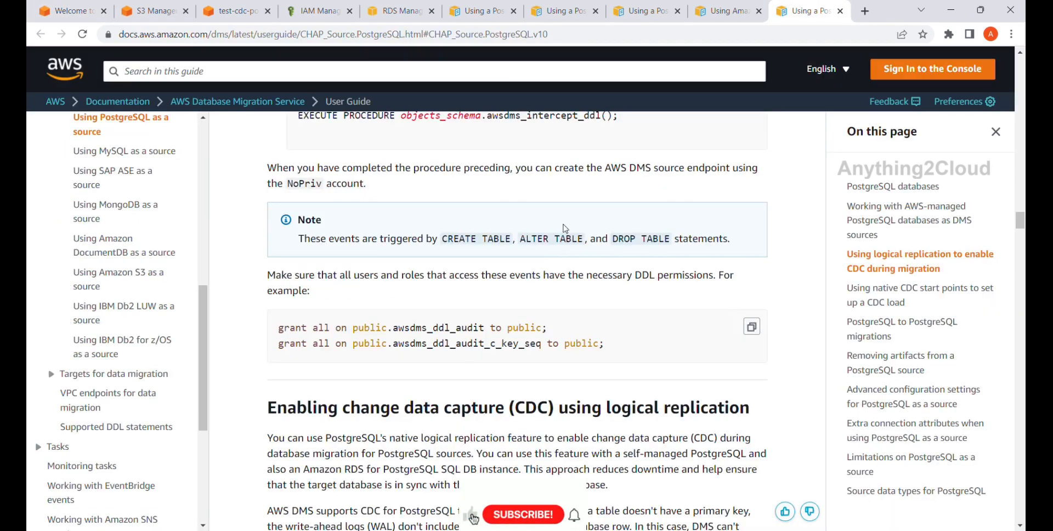
pyautogui.scroll(15, 541, 256)
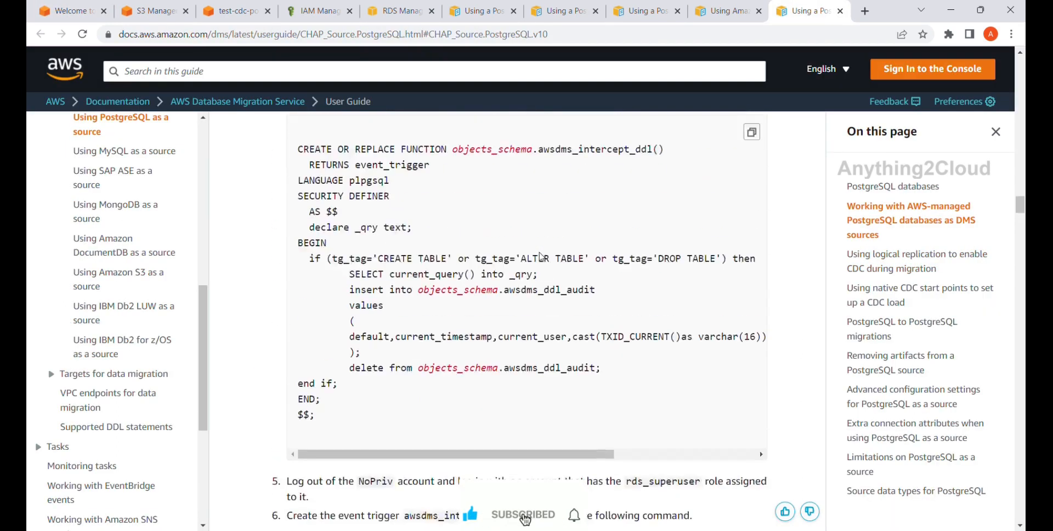
pyautogui.scroll(15, 541, 256)
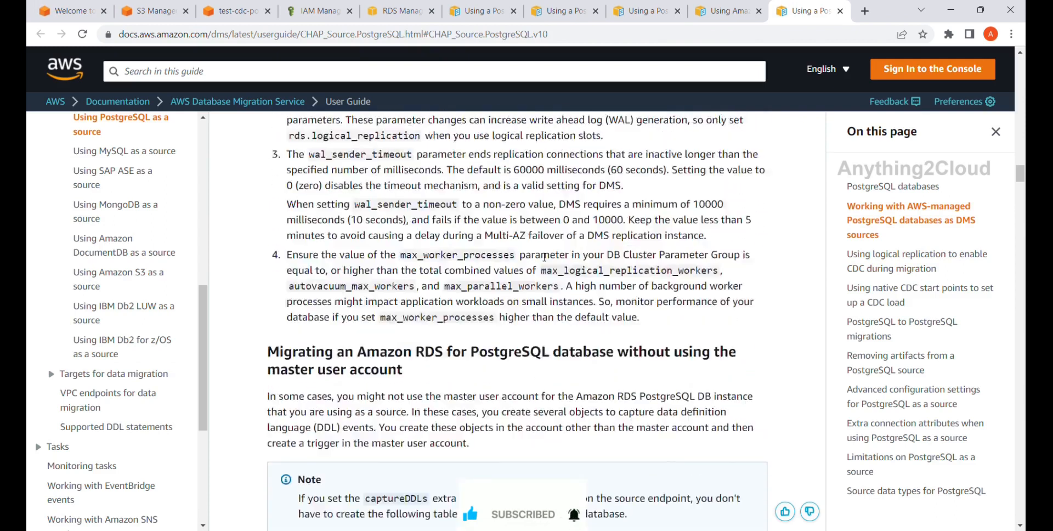
pyautogui.scroll(2, 541, 256)
pyautogui.scroll(-6, 543, 256)
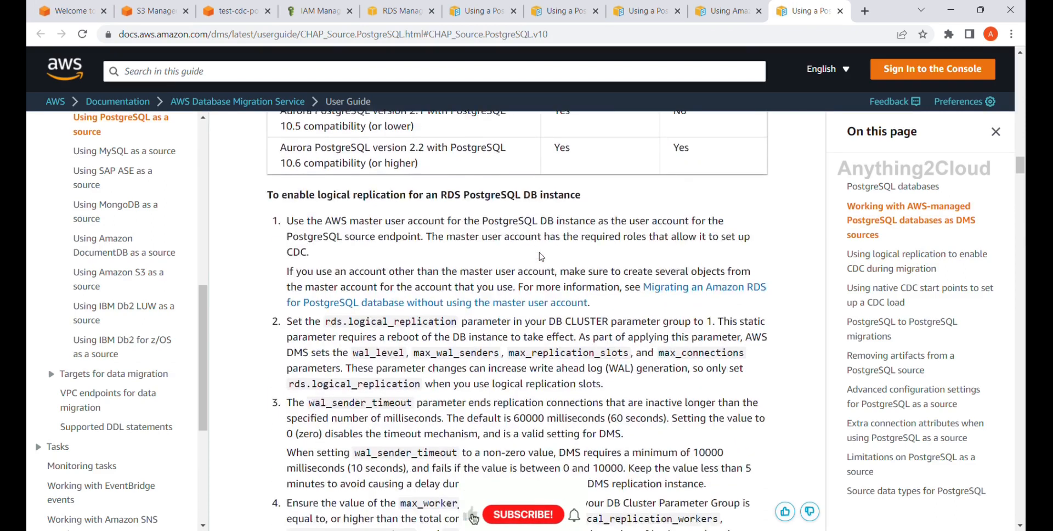
pyautogui.scroll(-6, 544, 256)
pyautogui.scroll(12, 544, 256)
pyautogui.scroll(-2, 545, 257)
pyautogui.scroll(-3, 544, 257)
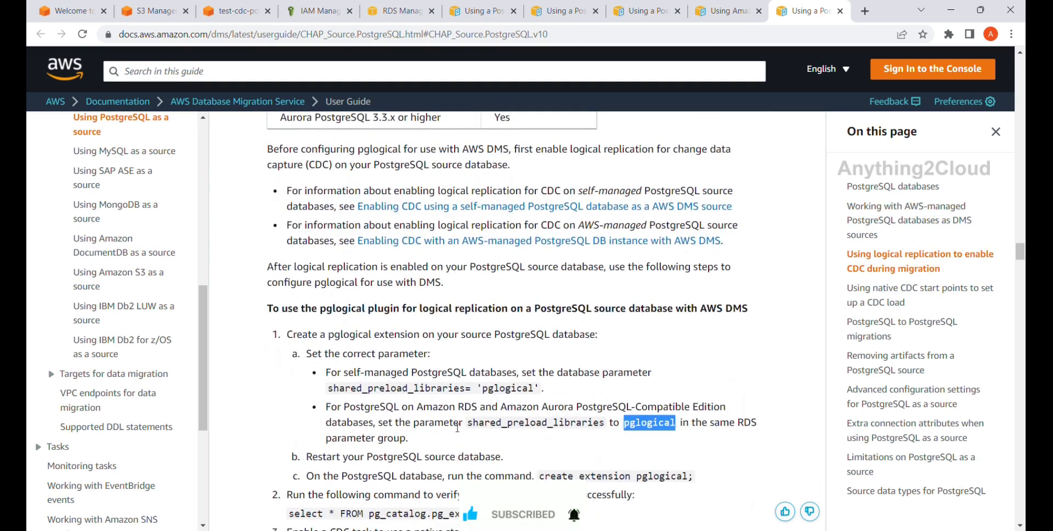
pyautogui.doubleClick(527, 425)
pyautogui.hotkey('ctrl', 'c')
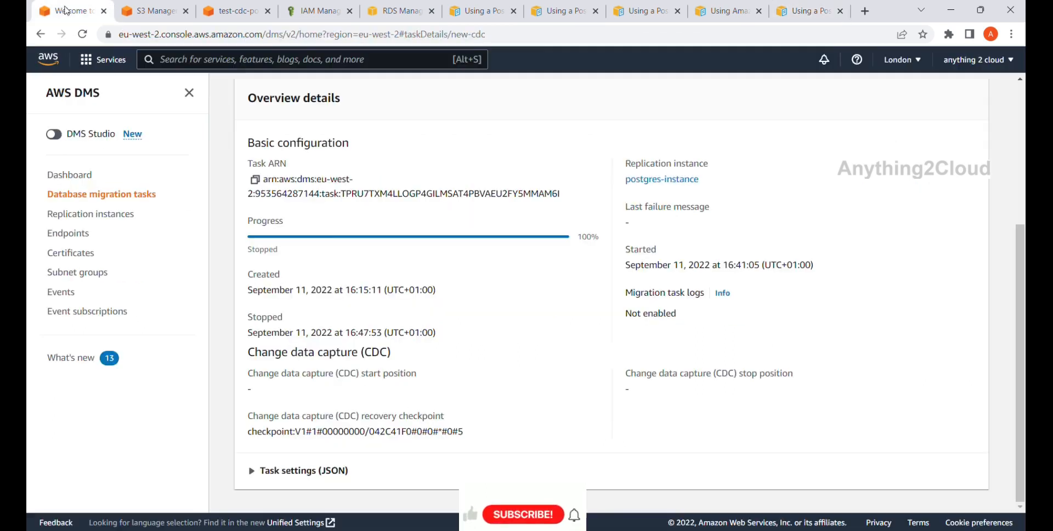
# Step: Open the custom-postgres parameter group in the RDS console and filter its parameters by shared_preload_libraries
pyautogui.click(70, 11)
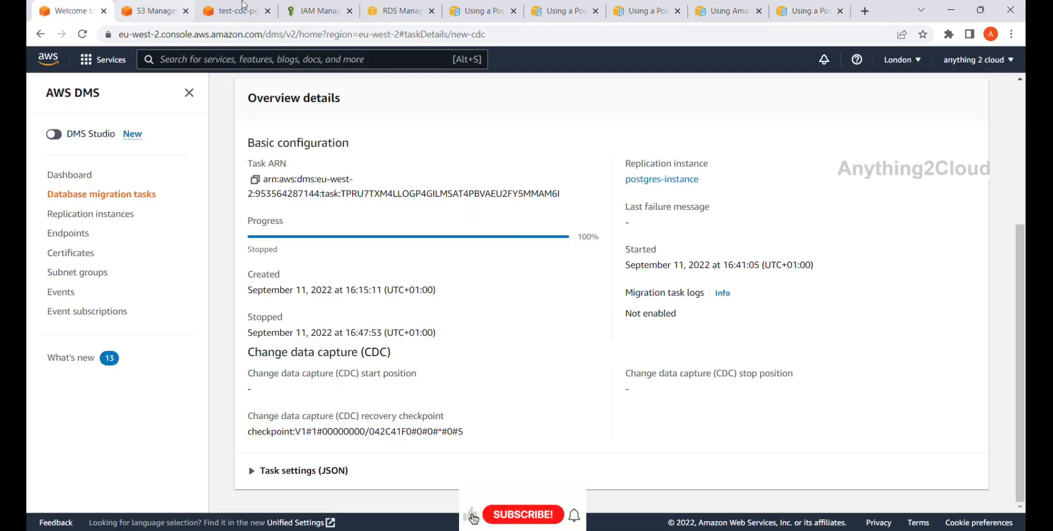
pyautogui.click(397, 10)
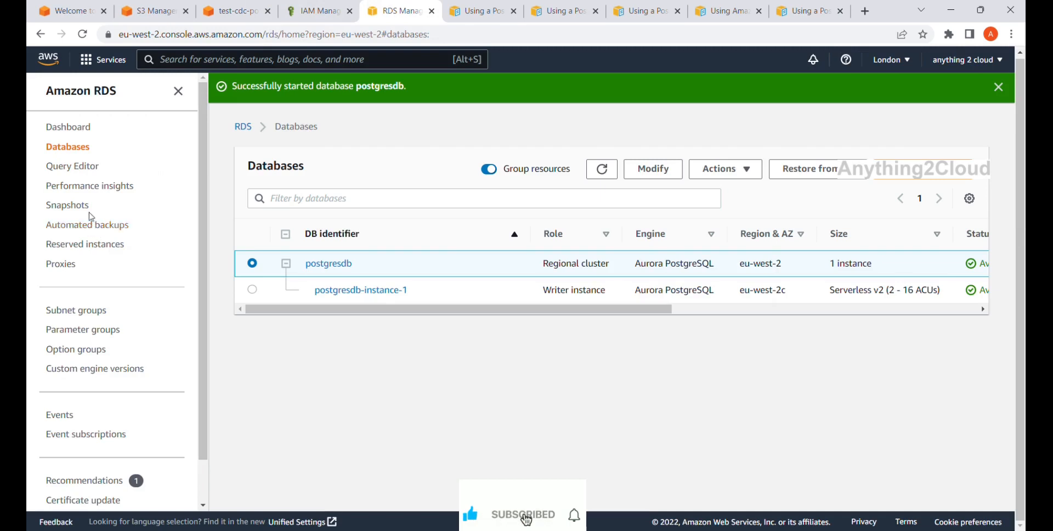
pyautogui.click(78, 329)
pyautogui.click(347, 248)
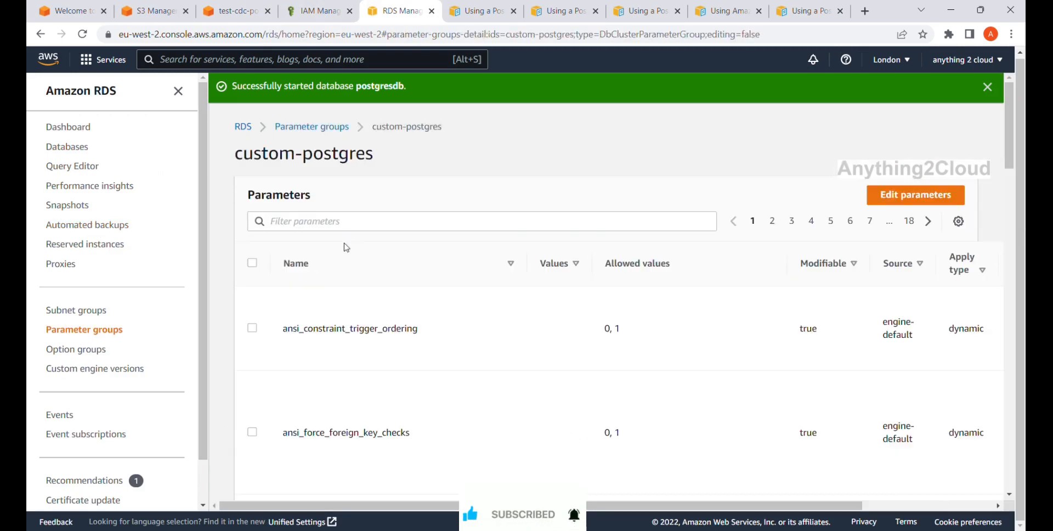
pyautogui.click(340, 223)
pyautogui.hotkey('ctrl', 'v')
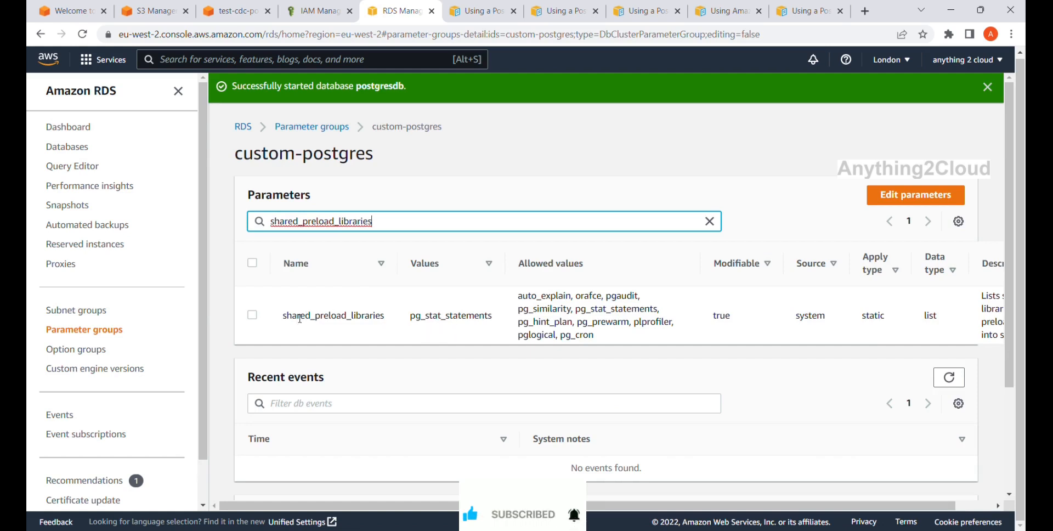
# Step: Set the shared_preload_libraries value in custom-postgres to pglogical, save the changes and dismiss the database start notification
pyautogui.click(252, 316)
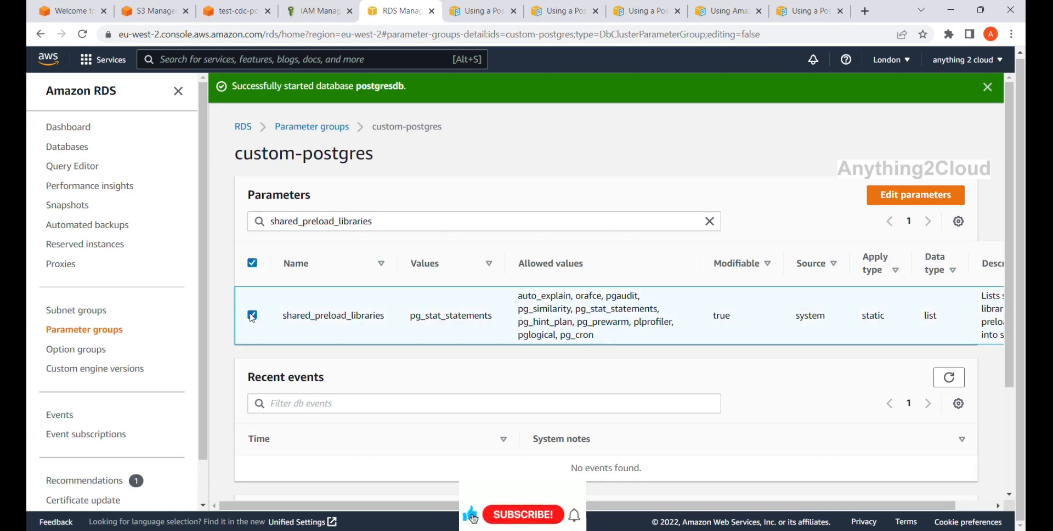
pyautogui.click(897, 207)
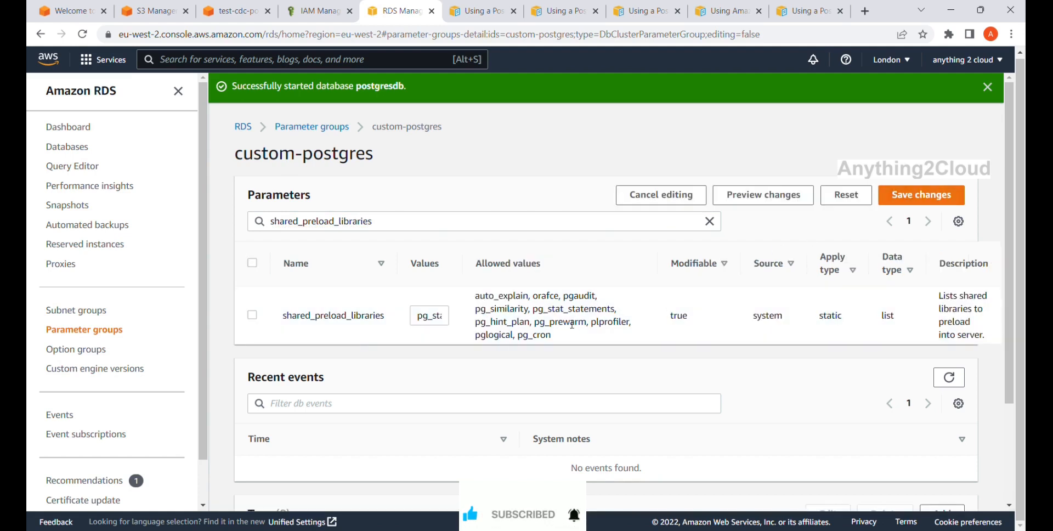
pyautogui.doubleClick(498, 336)
pyautogui.hotkey('ctrl', 'c')
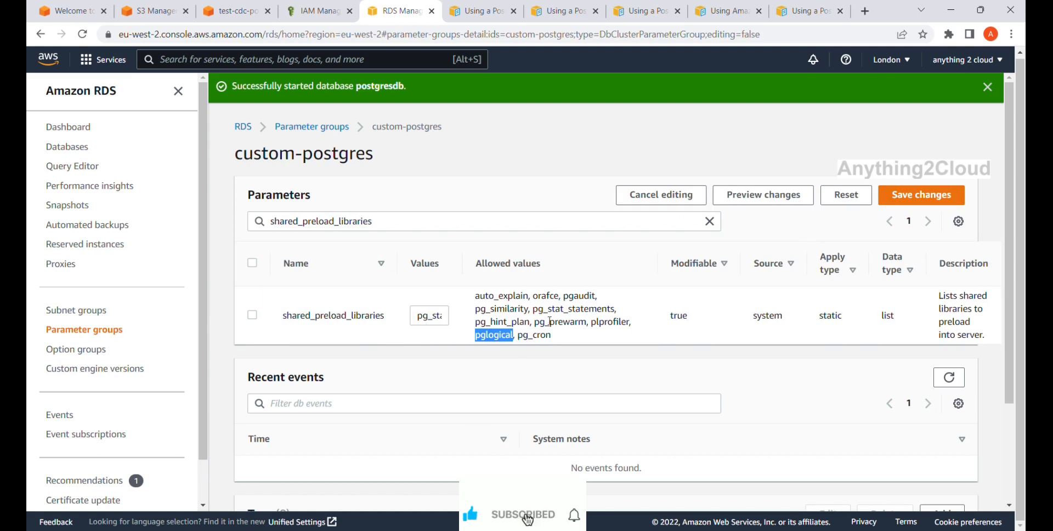
pyautogui.click(437, 319)
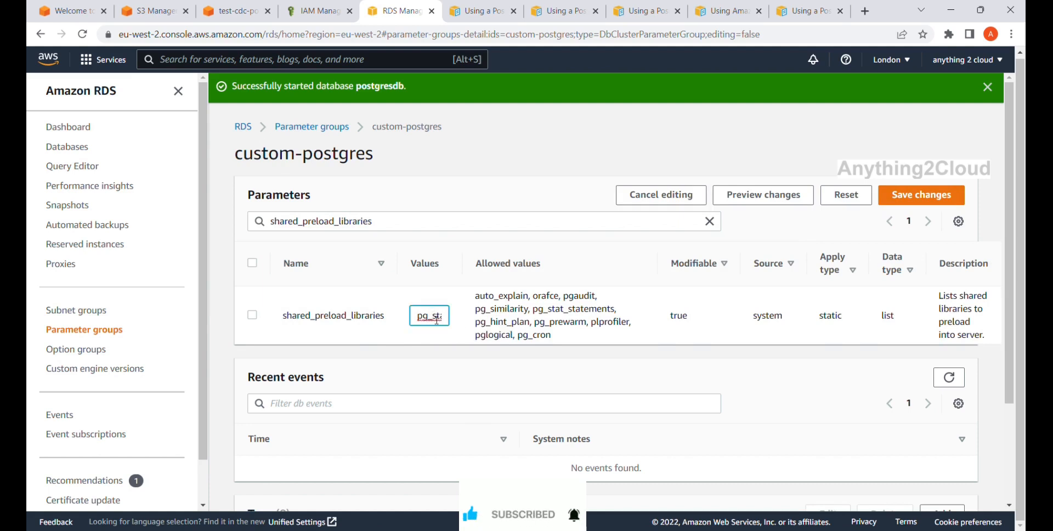
pyautogui.press('End')
pyautogui.press('BackSpace')
pyautogui.press('BackSpace')
pyautogui.press('BackSpace')
pyautogui.press('BackSpace')
pyautogui.press('BackSpace')
pyautogui.press('BackSpace')
pyautogui.press('BackSpace')
pyautogui.press('BackSpace')
pyautogui.press('BackSpace')
pyautogui.press('BackSpace')
pyautogui.press('BackSpace')
pyautogui.press('BackSpace')
pyautogui.press('BackSpace')
pyautogui.press('BackSpace')
pyautogui.press('BackSpace')
pyautogui.press('BackSpace')
pyautogui.press('BackSpace')
pyautogui.press('BackSpace')
pyautogui.hotkey('ctrl', 'v')
pyautogui.click(895, 200)
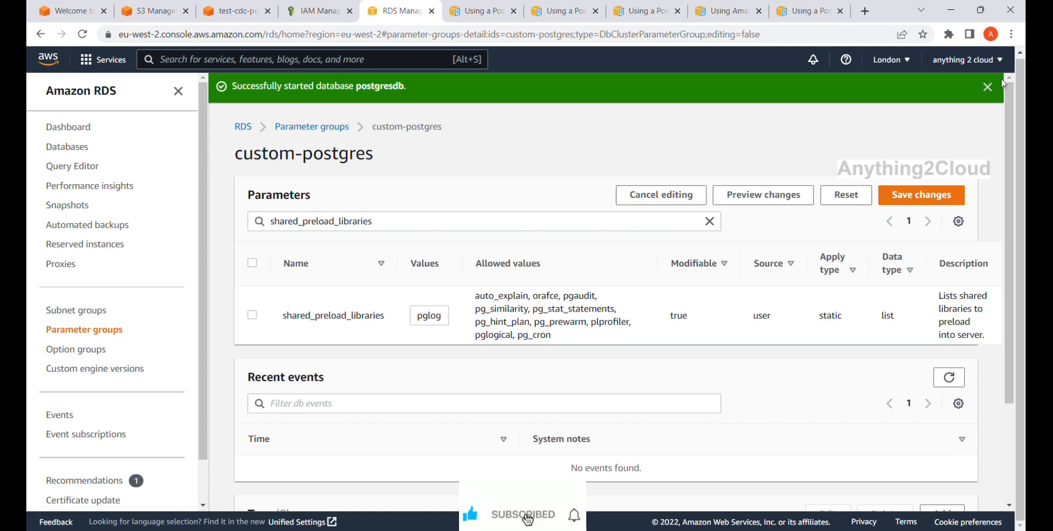
pyautogui.click(926, 193)
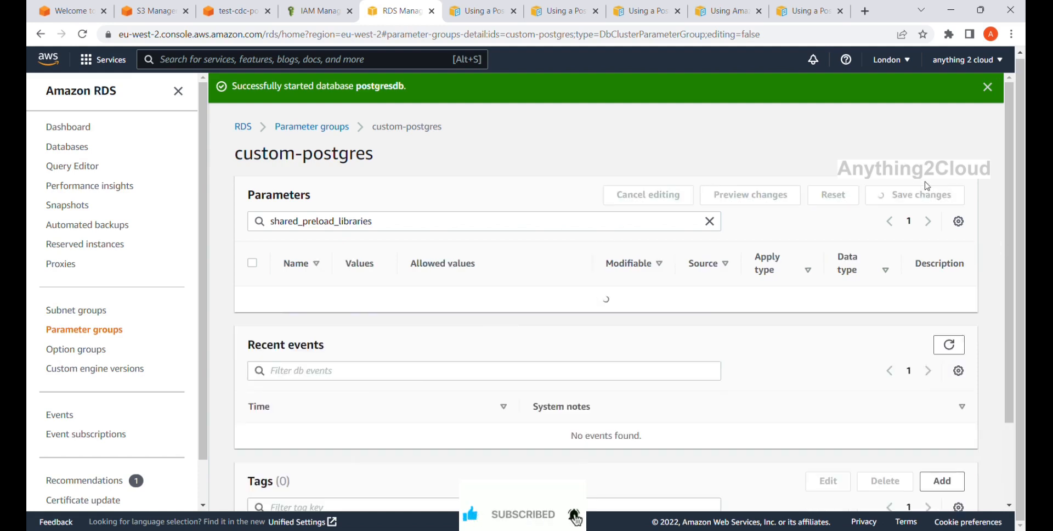
pyautogui.click(991, 86)
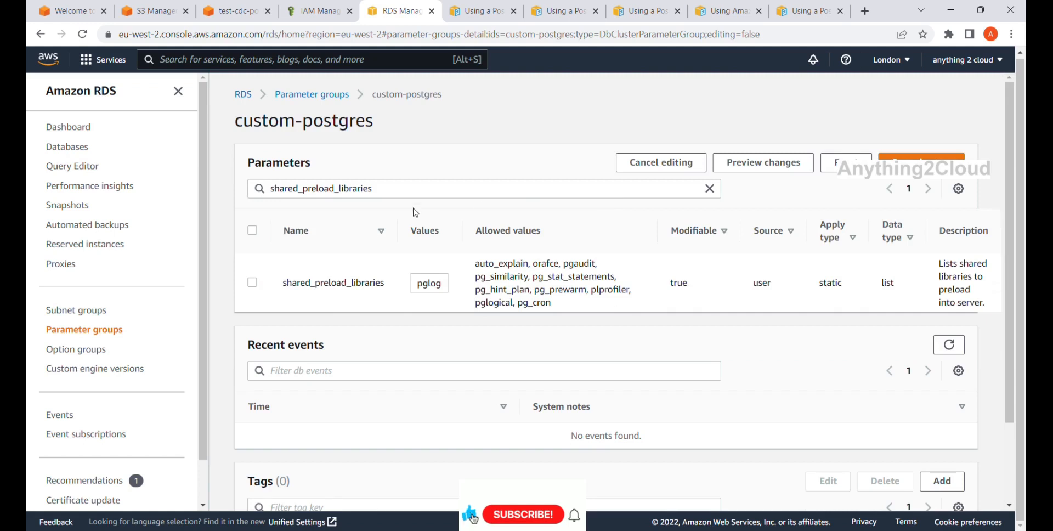
# Step: Reboot the writer instance postgresdb-instance-1 from the RDS databases list
pyautogui.click(82, 148)
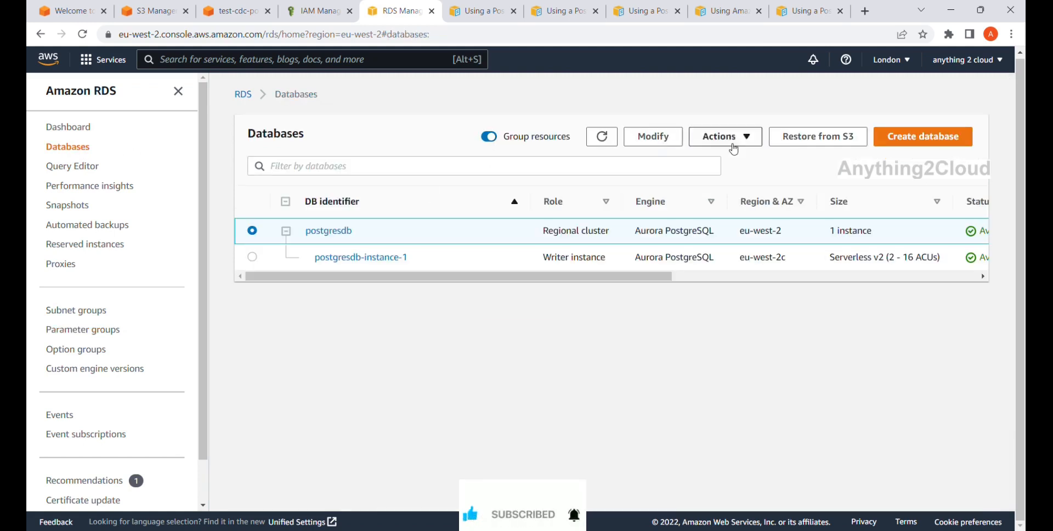
pyautogui.click(252, 257)
pyautogui.click(728, 140)
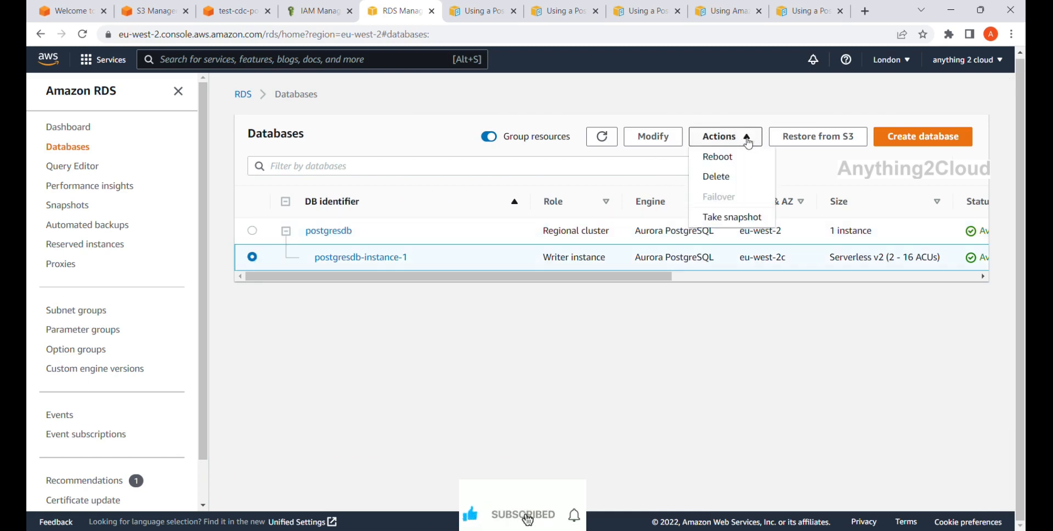
pyautogui.click(717, 158)
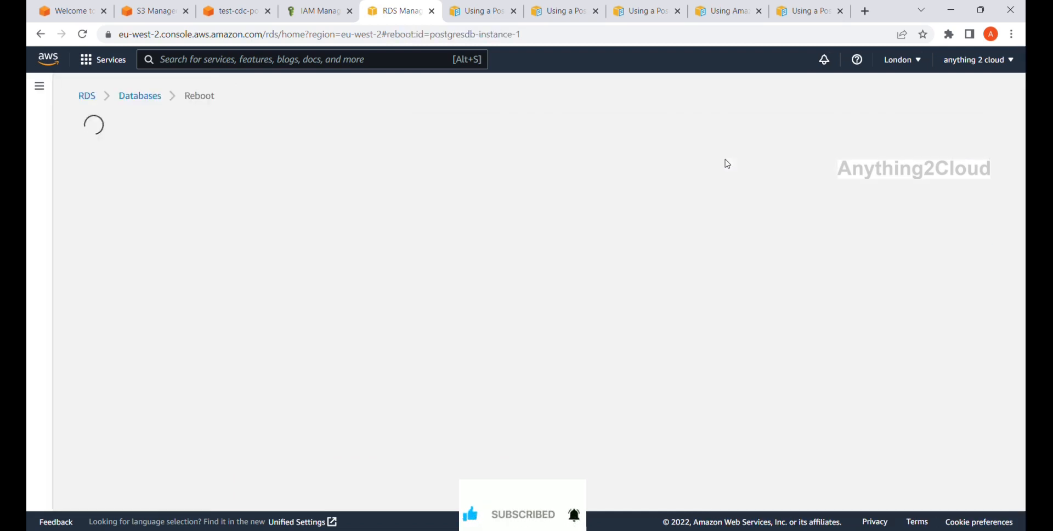
pyautogui.click(538, 268)
# Step: Read the documentation steps for creating the pglogical extension, verifying it and creating a replication slot
pyautogui.click(804, 8)
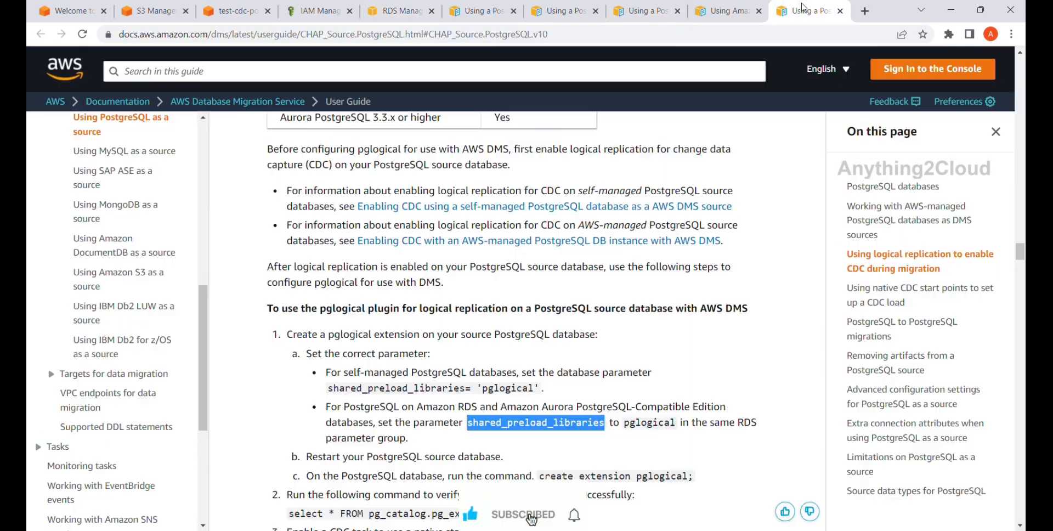
pyautogui.scroll(-1, 563, 273)
pyautogui.scroll(-1, 557, 315)
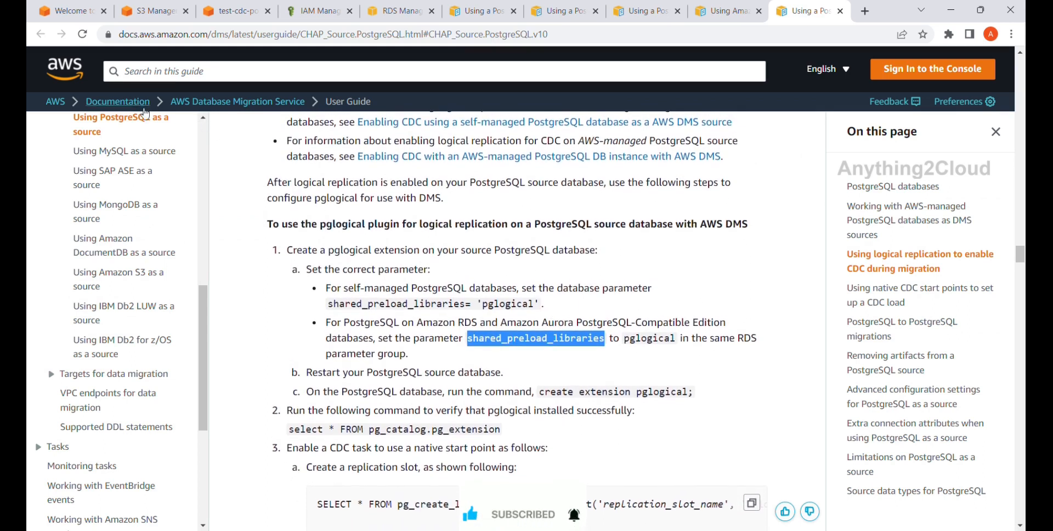
# Step: Return to the RDS databases list and refresh it to check the reboot status of postgresdb-instance-1
pyautogui.click(65, 4)
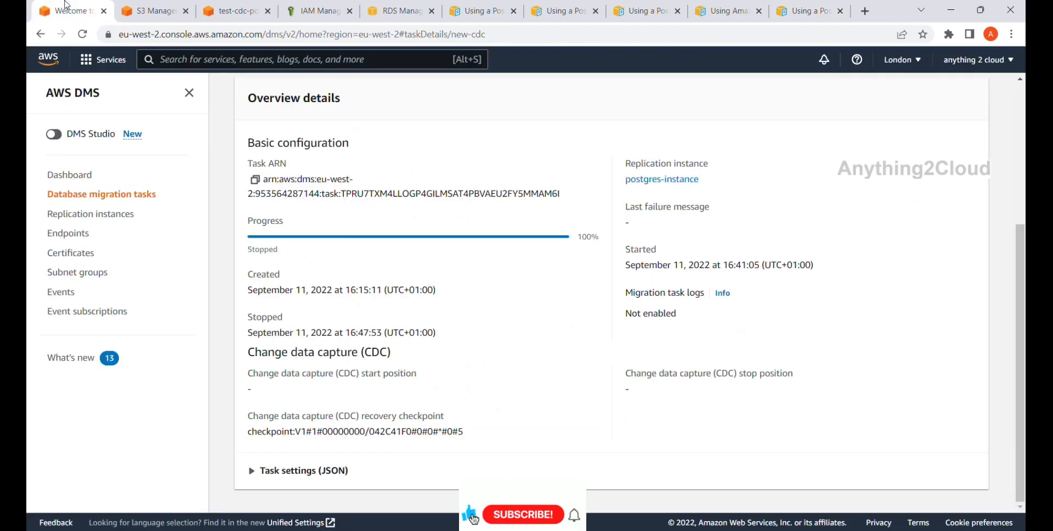
pyautogui.click(375, 8)
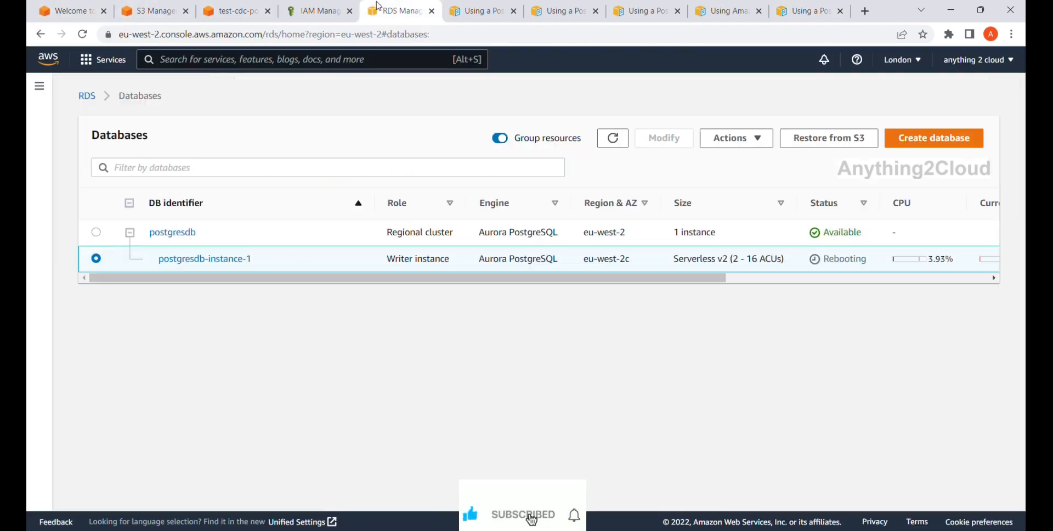
pyautogui.click(616, 137)
pyautogui.click(614, 136)
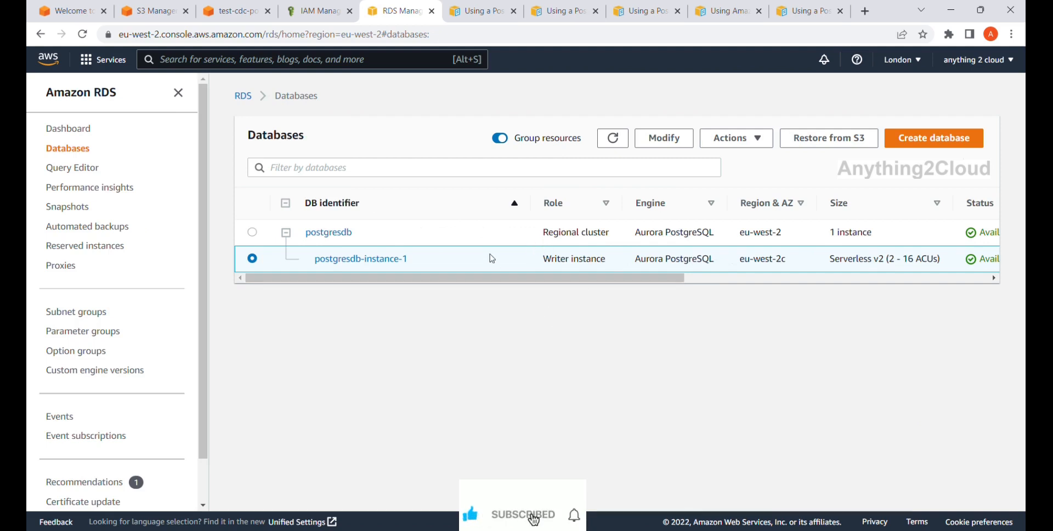
# Step: Switch to the DMS console and restart or resume the new-cdc task from the database migration tasks list
pyautogui.click(82, 15)
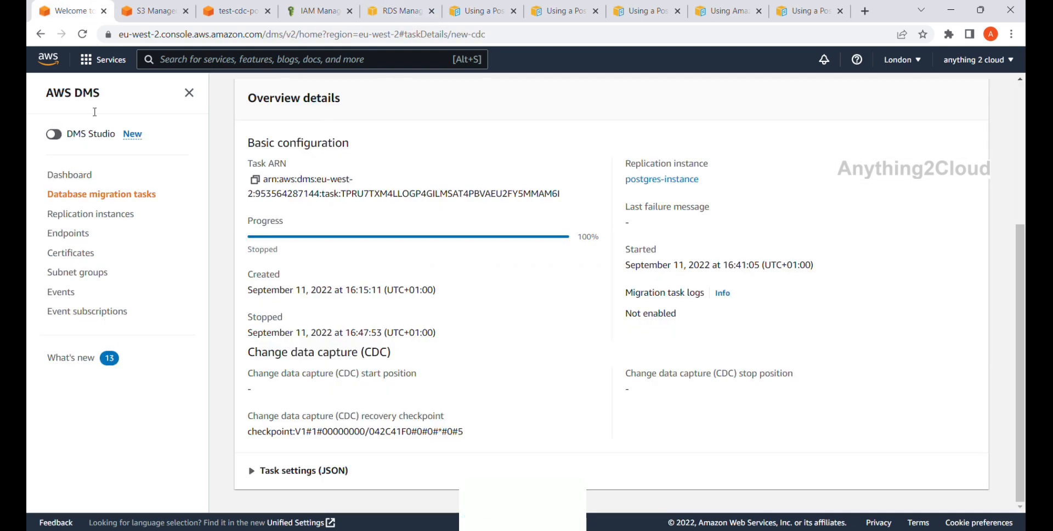
pyautogui.click(98, 195)
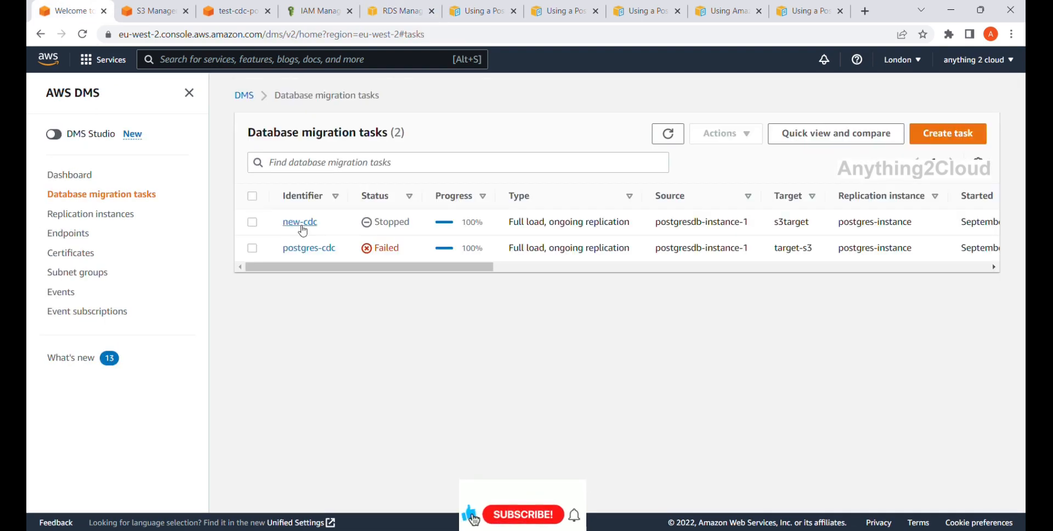
pyautogui.click(669, 134)
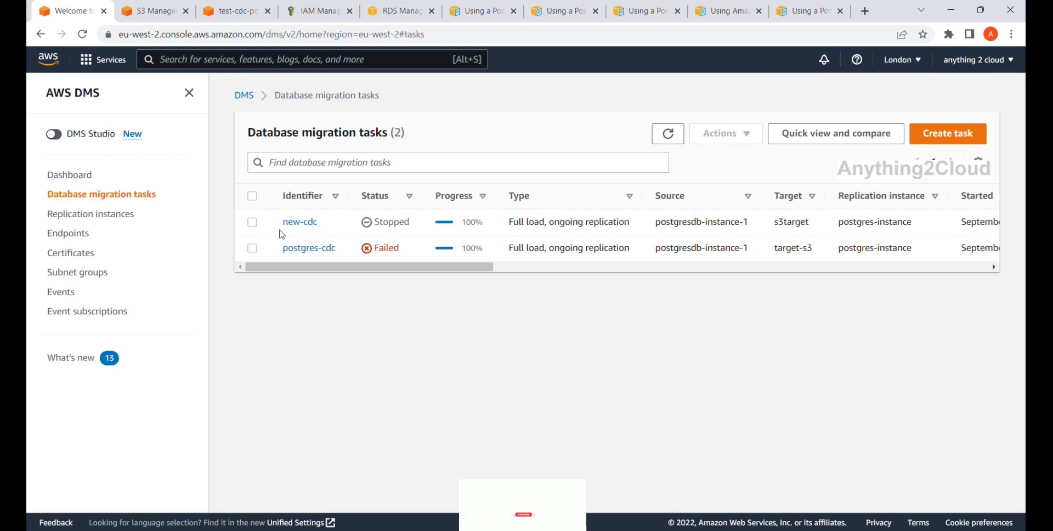
pyautogui.click(253, 223)
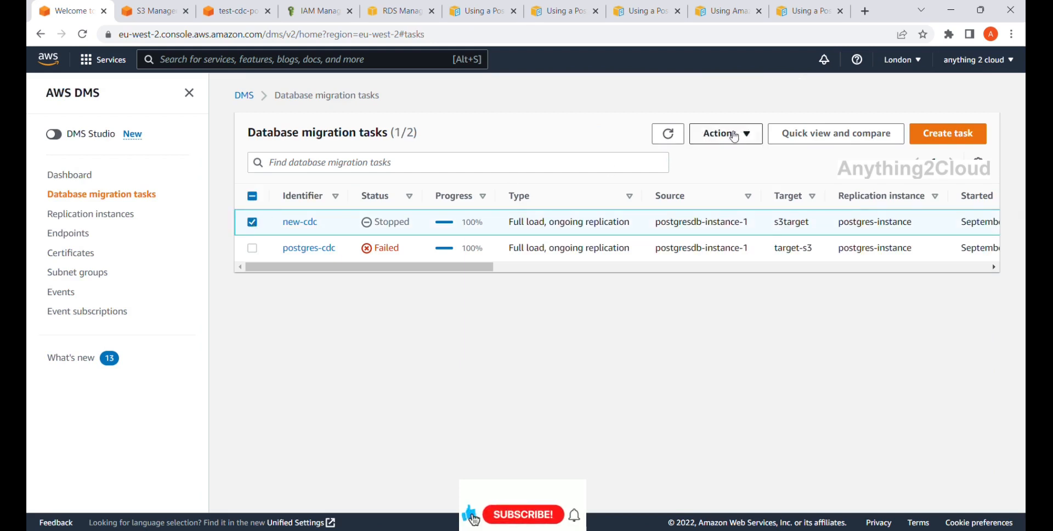
pyautogui.click(752, 137)
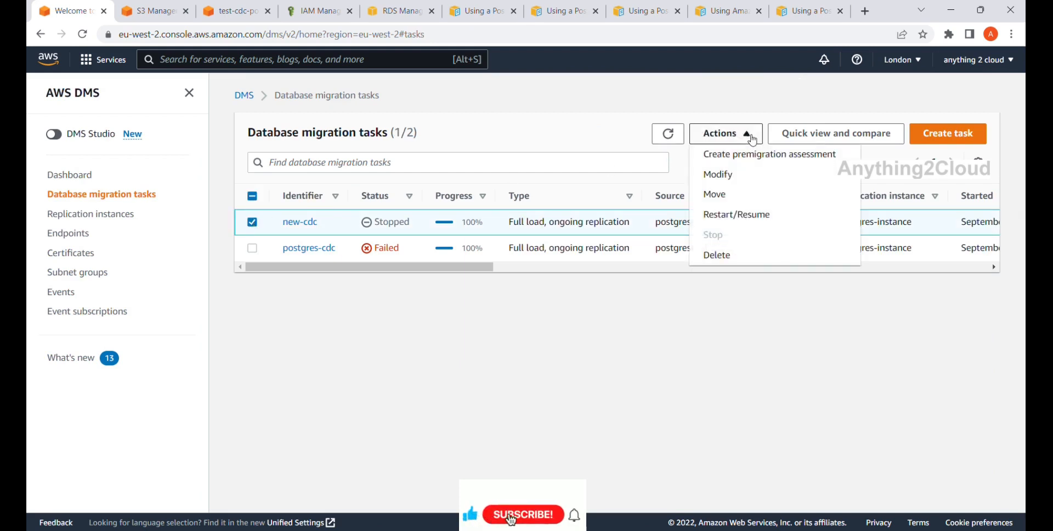
pyautogui.click(735, 214)
pyautogui.click(472, 341)
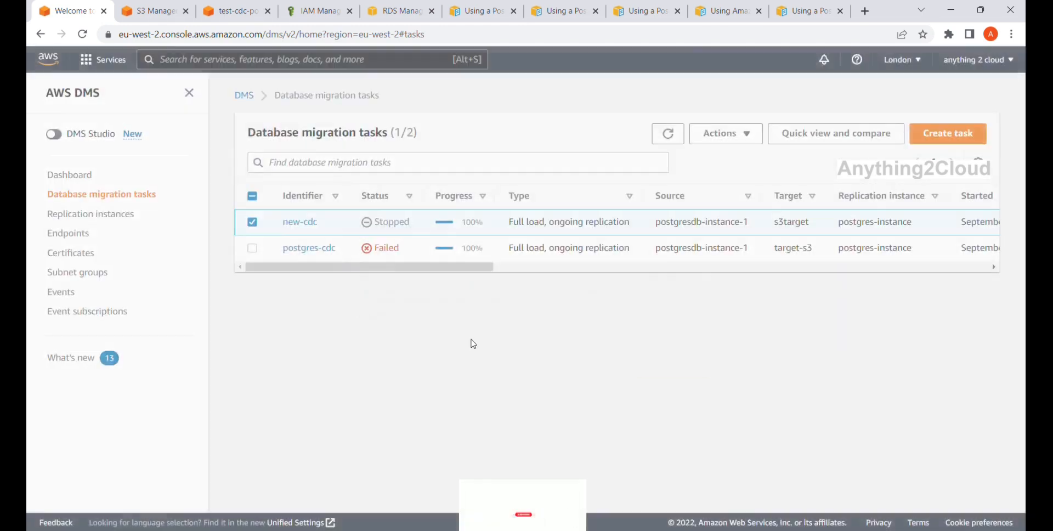
pyautogui.click(402, 321)
pyautogui.click(679, 356)
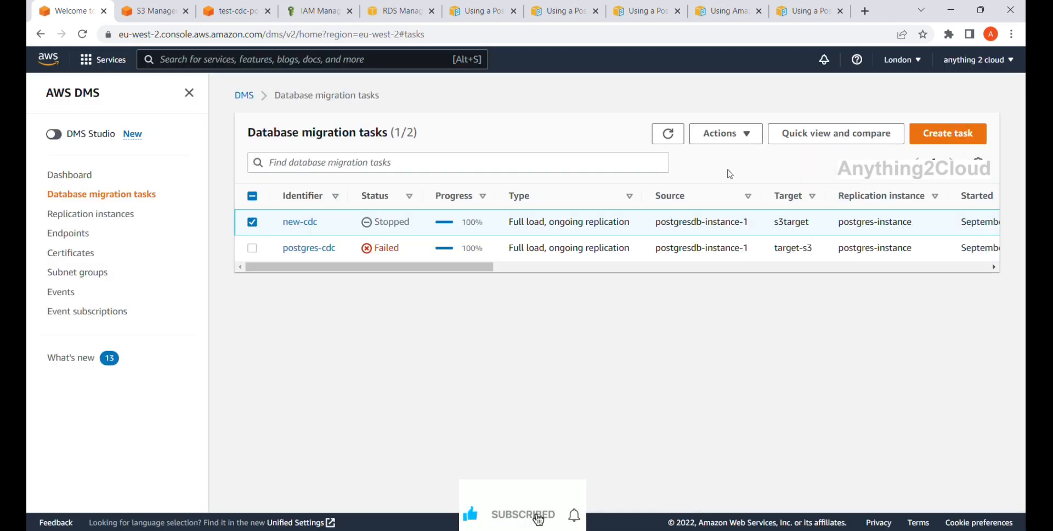
# Step: Refresh the database migration tasks list to check the status of new-cdc
pyautogui.click(668, 134)
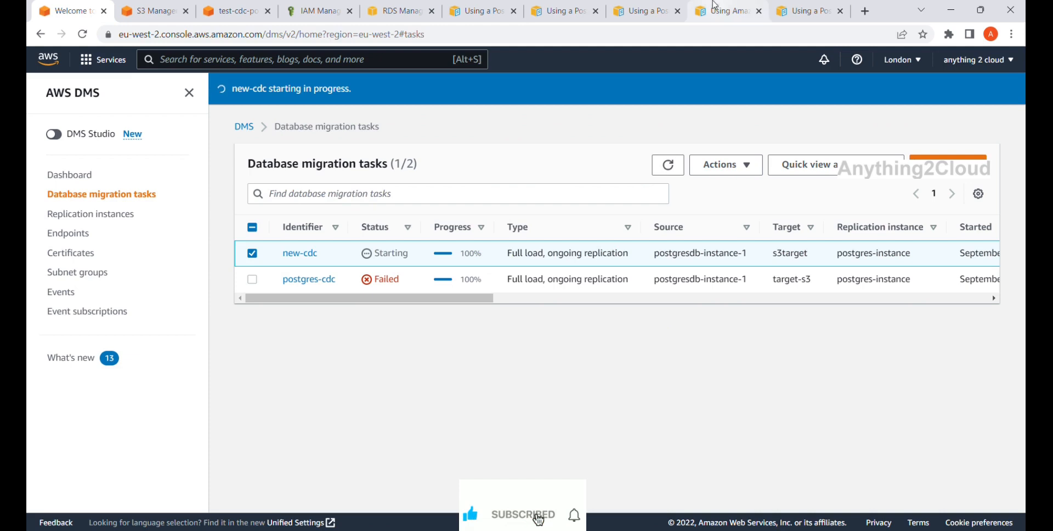
pyautogui.click(790, 8)
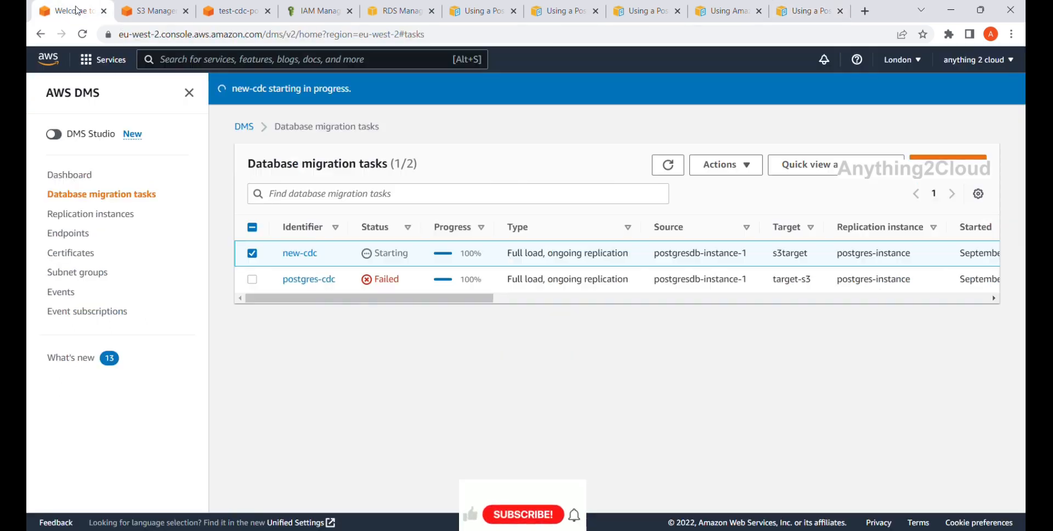
pyautogui.click(71, 11)
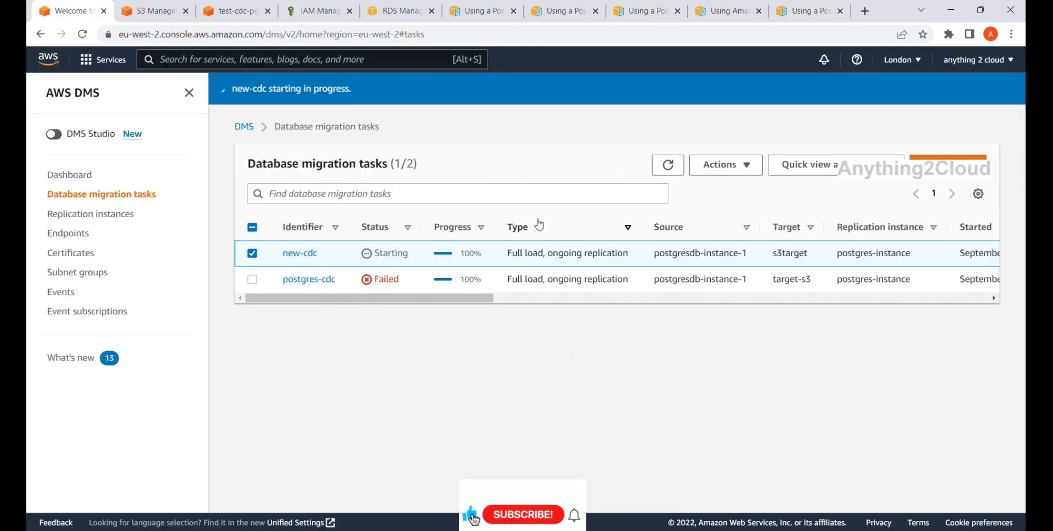
pyautogui.click(669, 170)
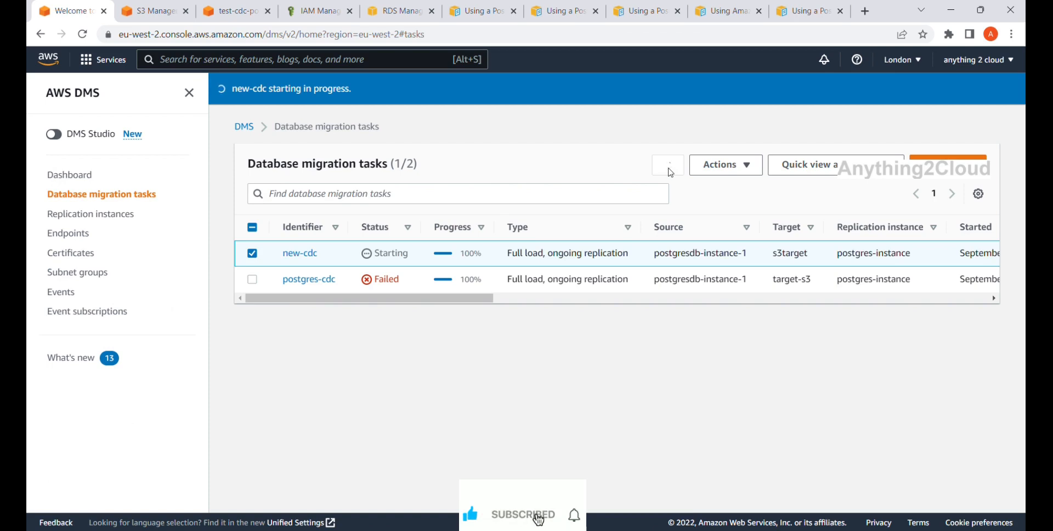
# Step: Open the table statistics of the new-cdc task and refresh them
pyautogui.click(300, 253)
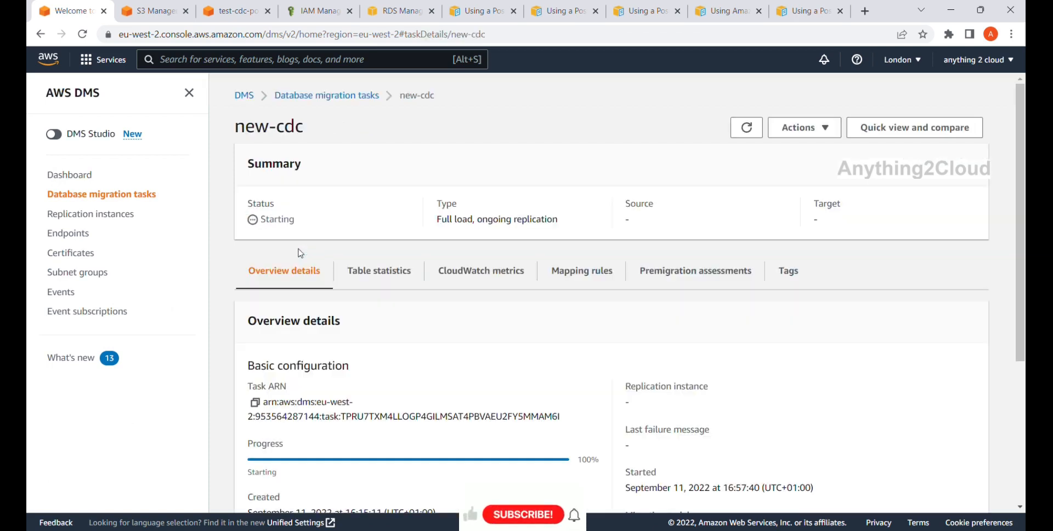
pyautogui.click(381, 272)
pyautogui.click(651, 325)
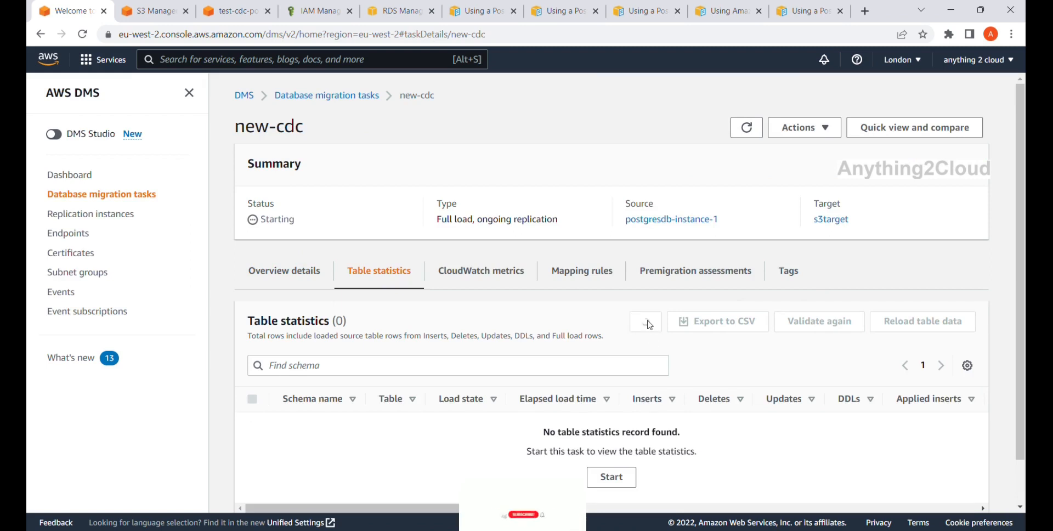
pyautogui.click(650, 325)
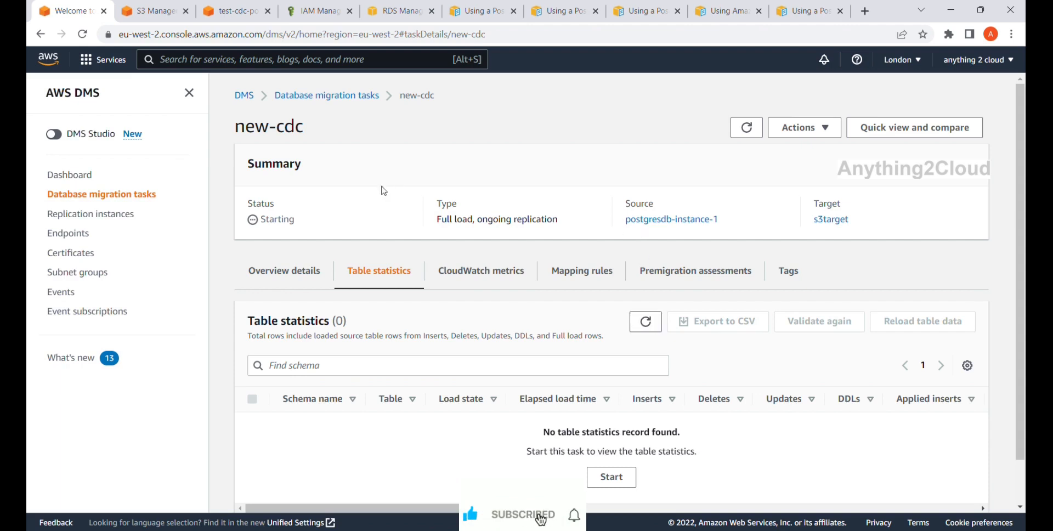
# Step: Reopen new-cdc from the tasks list to review its table statistics, and dismiss the task start notification back in the list
pyautogui.click(350, 96)
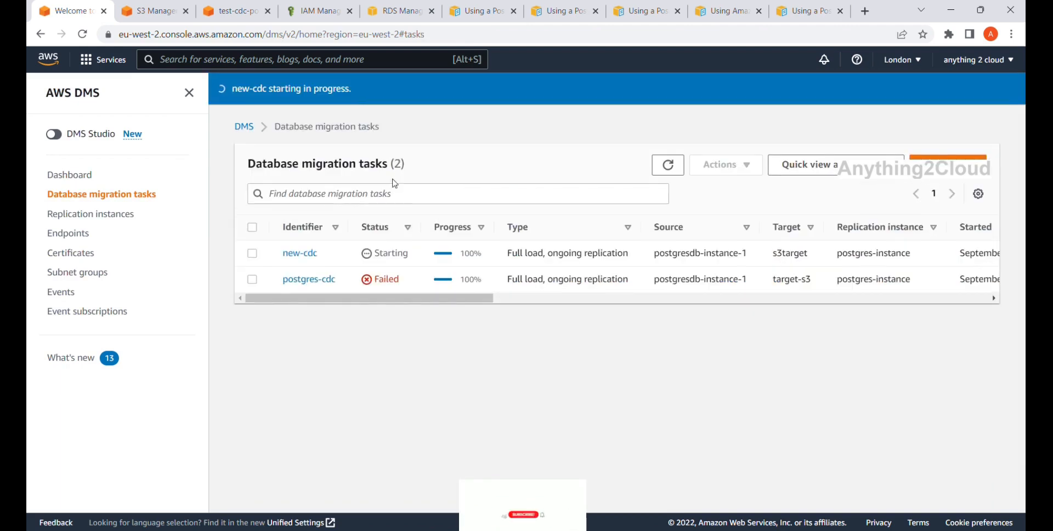
pyautogui.click(301, 254)
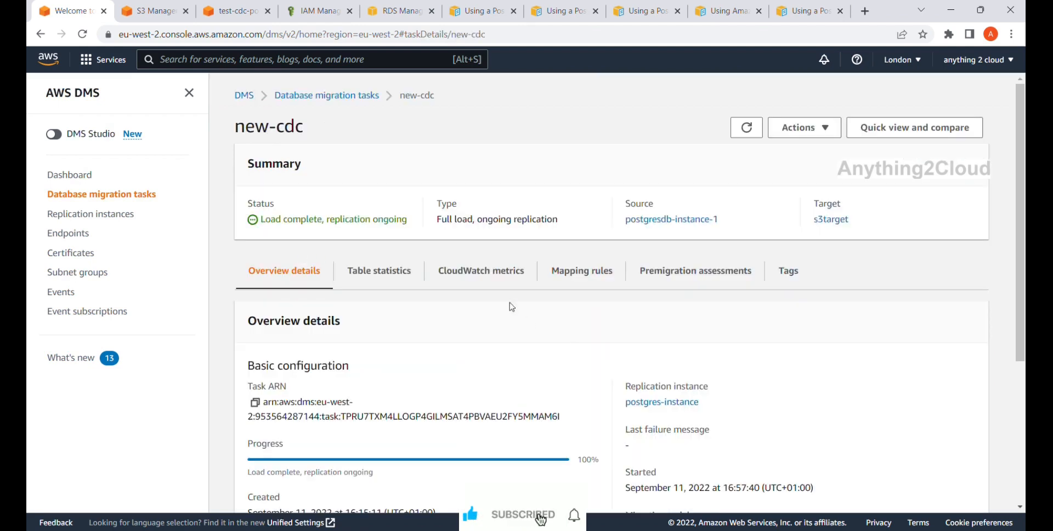
pyautogui.click(386, 271)
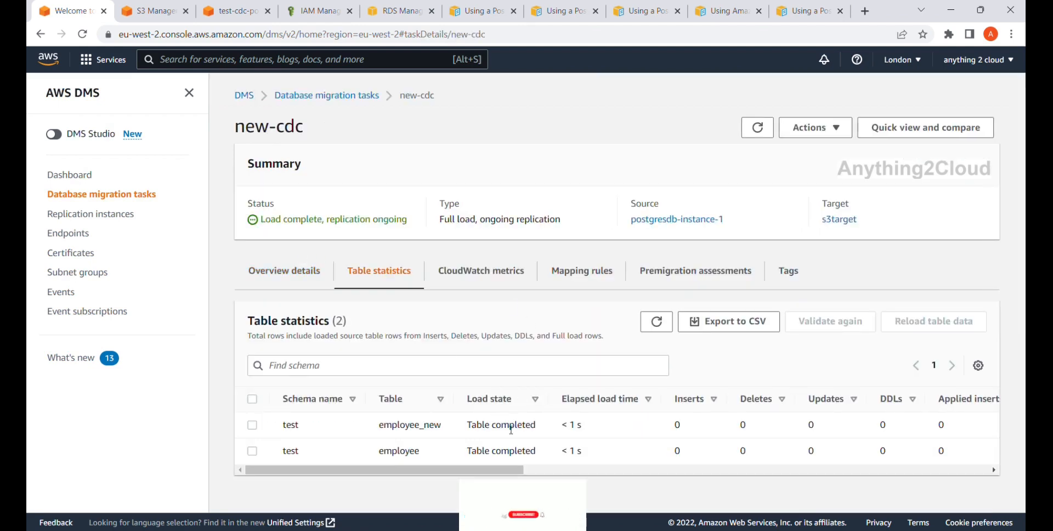
pyautogui.moveTo(475, 472)
pyautogui.mouseDown()
pyautogui.moveTo(728, 474)
pyautogui.moveTo(491, 473)
pyautogui.mouseUp()
pyautogui.click(301, 97)
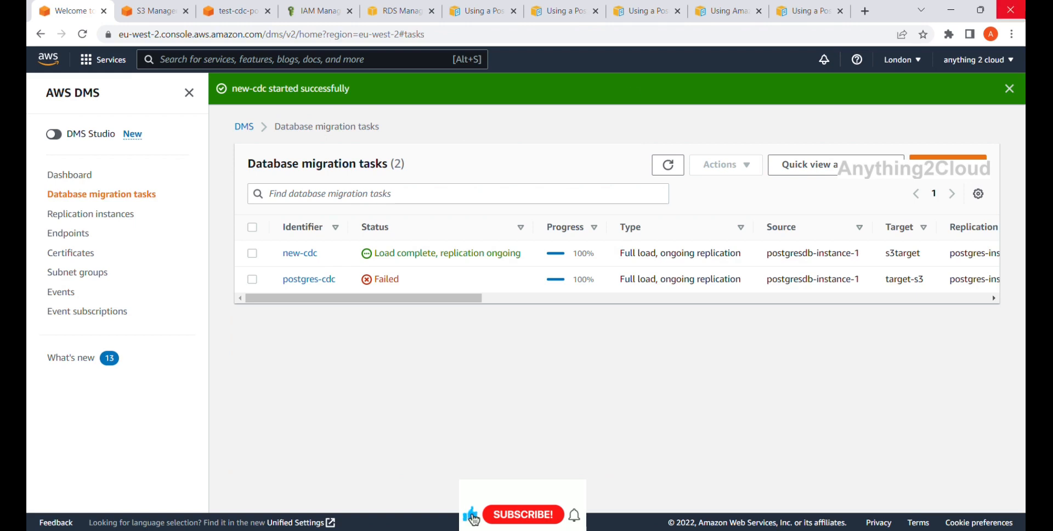
pyautogui.click(1010, 89)
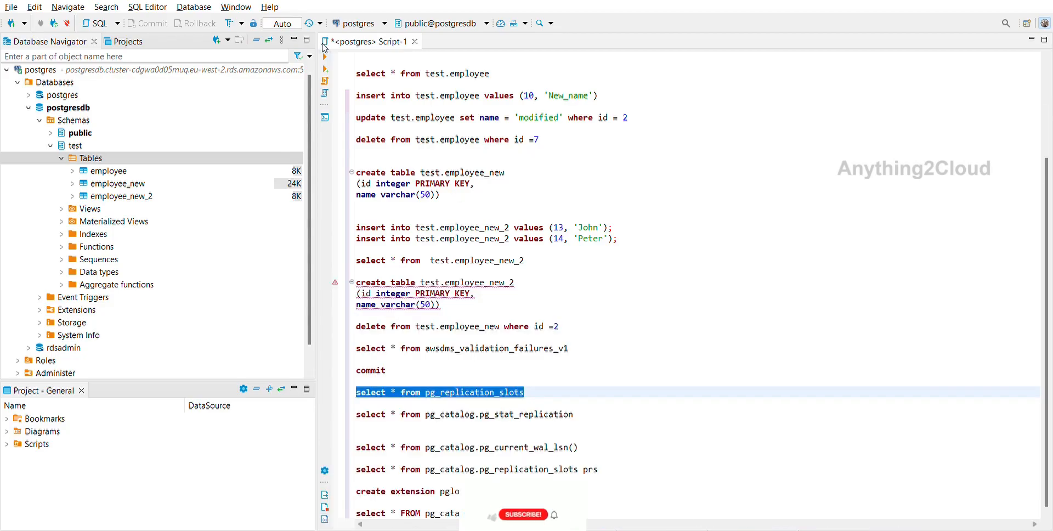
# Step: Switch to DBeaver, run select * from pg_replication_slots and go through the returned slot names
pyautogui.hotkey('ctrl', 'Return')
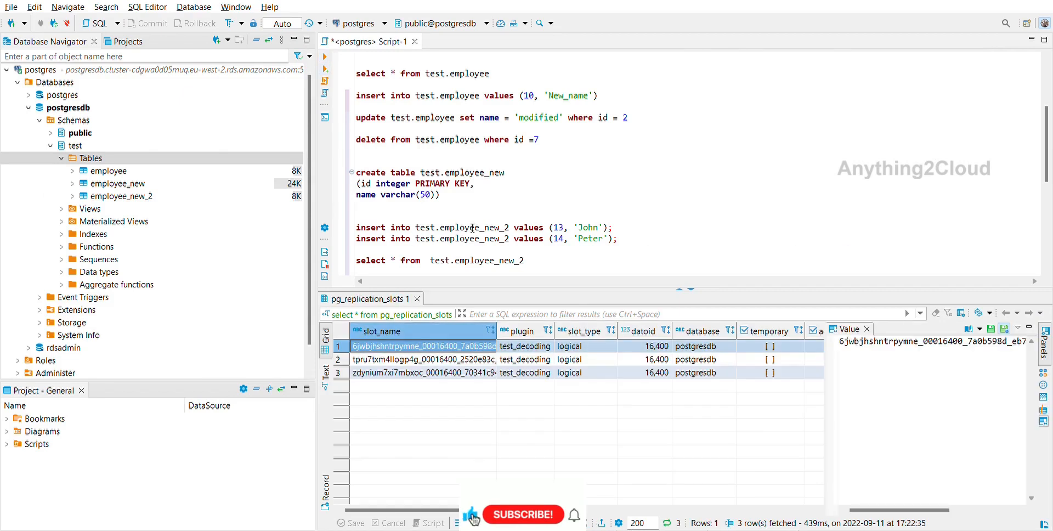
pyautogui.scroll(-5, 473, 228)
pyautogui.tripleClick(472, 220)
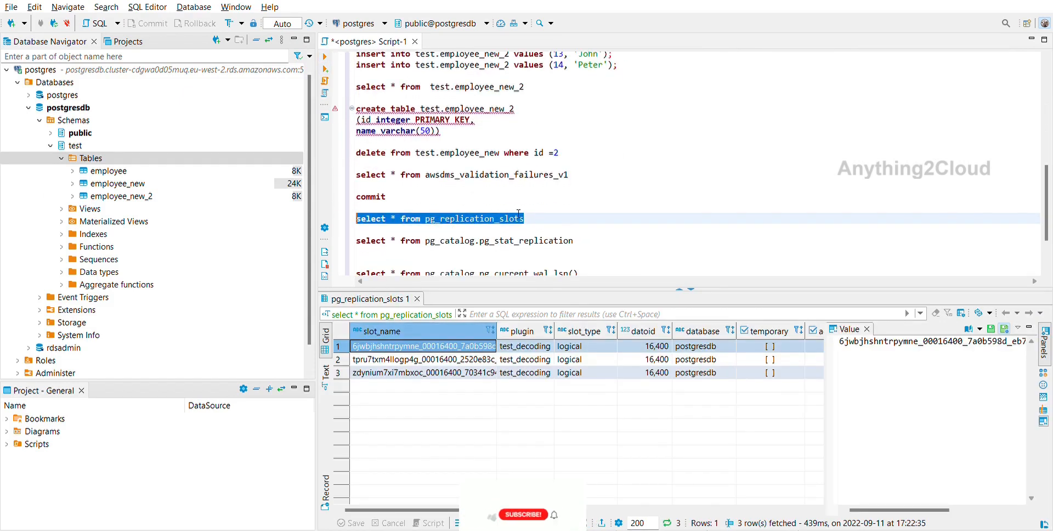
pyautogui.press('Down')
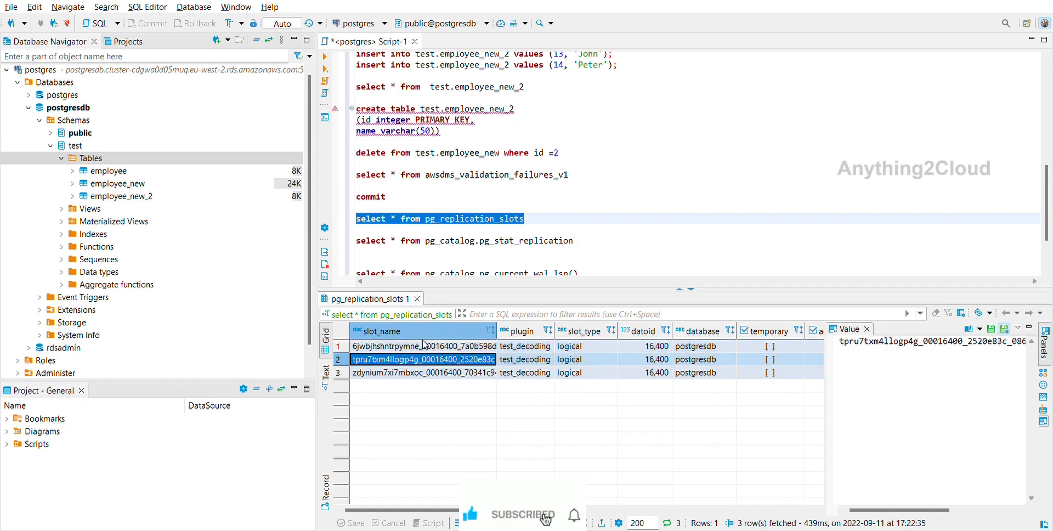
pyautogui.press('Down')
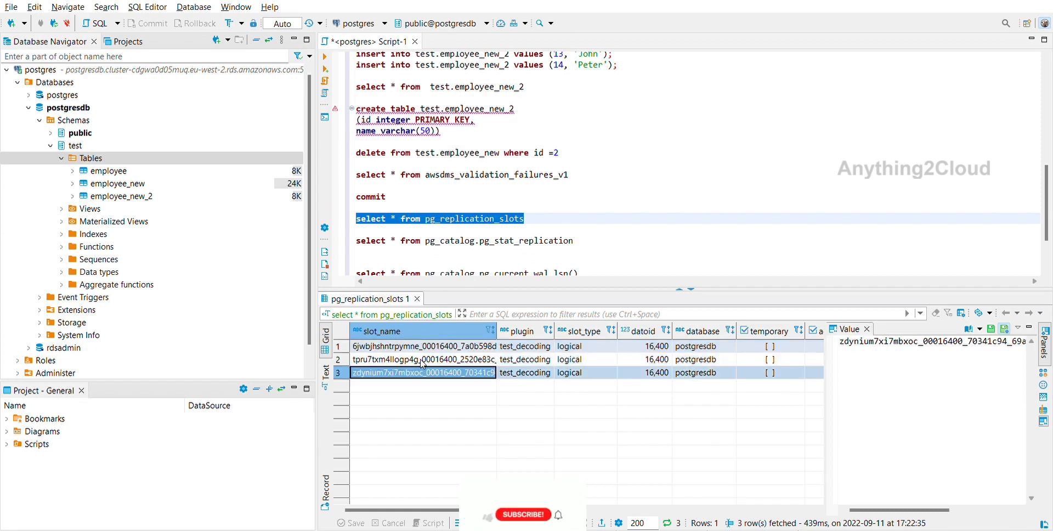
# Step: Examine the replication slots' remaining columns, from plugin through restart_lsn and confirmed_flush_lsn to safe_wal_size, and return to slot_name
pyautogui.press('Right')
pyautogui.press('Right')
pyautogui.press('Right')
pyautogui.press('Right')
pyautogui.press('Right')
pyautogui.press('Right')
pyautogui.press('Right')
pyautogui.press('Right')
pyautogui.press('Right')
pyautogui.press('Right')
pyautogui.press('Right')
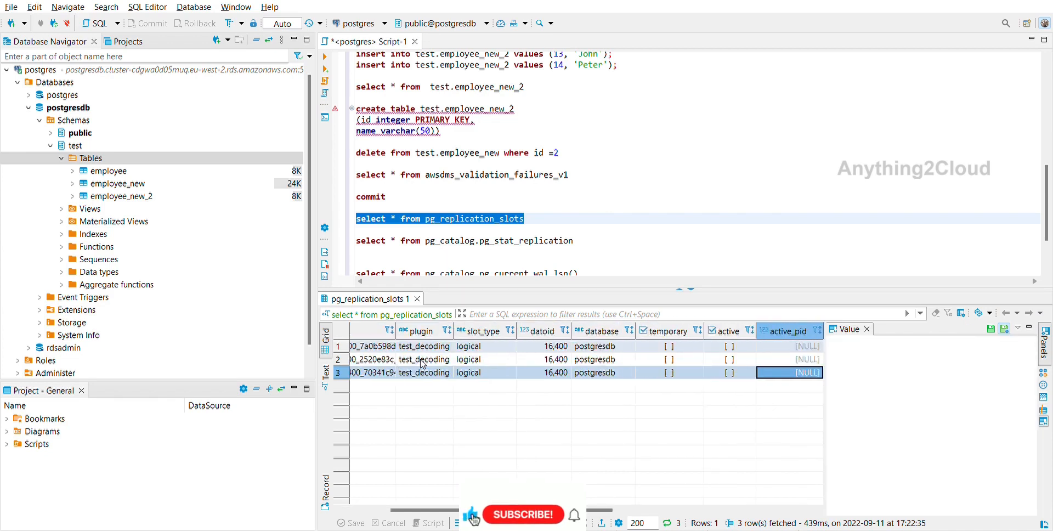
pyautogui.press('Right')
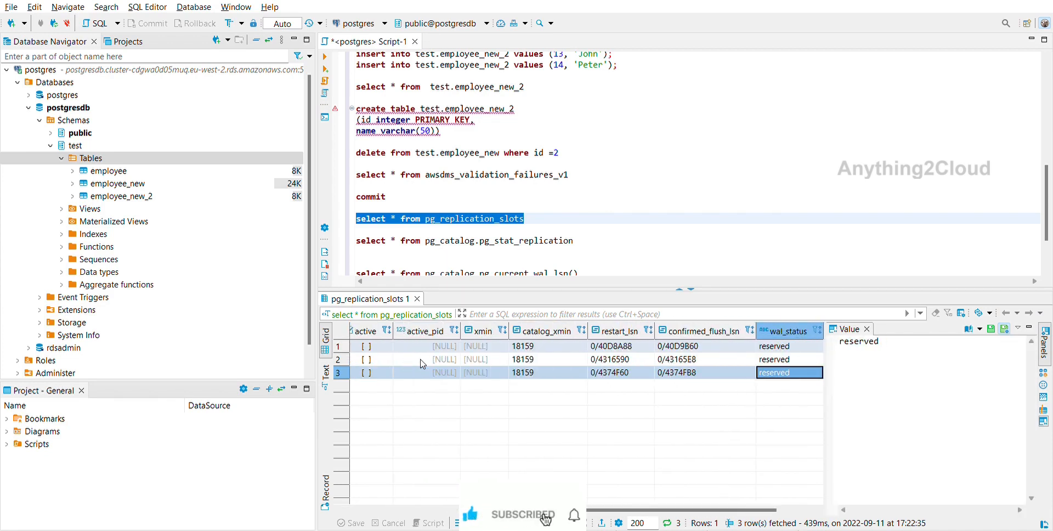
pyautogui.press('Right')
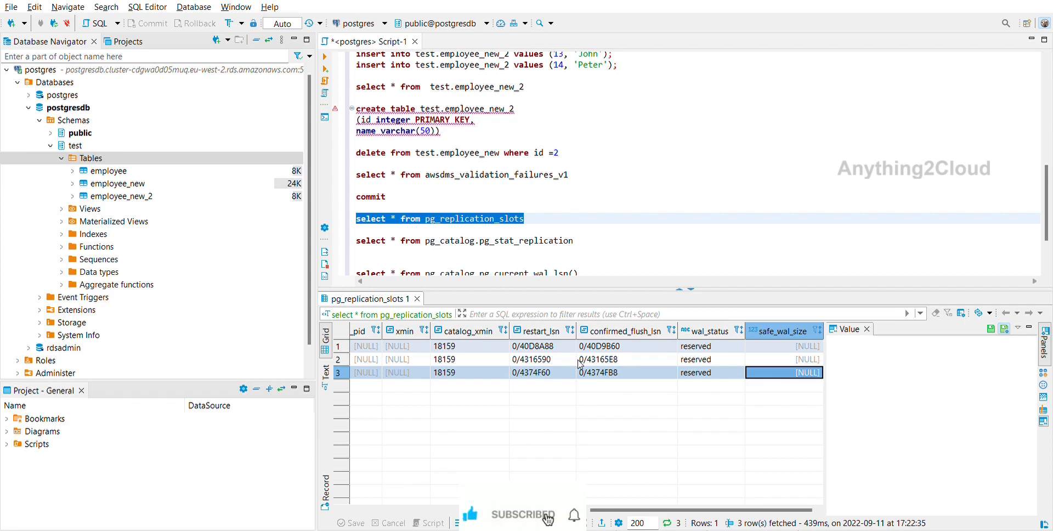
pyautogui.press('Left')
pyautogui.press('Left')
pyautogui.press('Left')
pyautogui.press('Left')
pyautogui.press('Left')
pyautogui.press('Left')
pyautogui.press('Left')
pyautogui.press('Left')
pyautogui.press('Left')
pyautogui.press('Left')
pyautogui.press('Left')
pyautogui.press('Left')
pyautogui.press('Left')
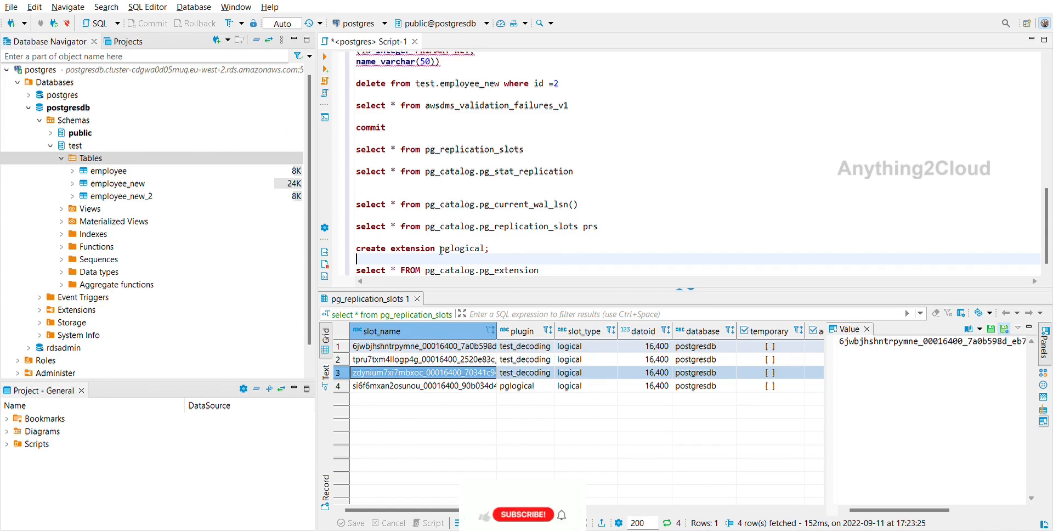
# Step: Review the create extension pglogical statement and run select * FROM pg_catalog.pg_extension to verify the installed extensions
pyautogui.doubleClick(467, 244)
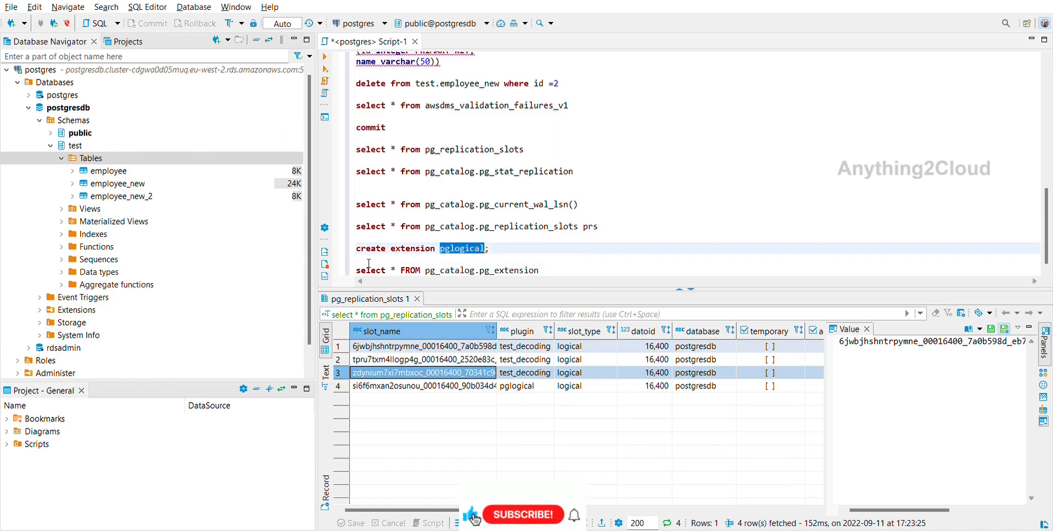
pyautogui.click(490, 247)
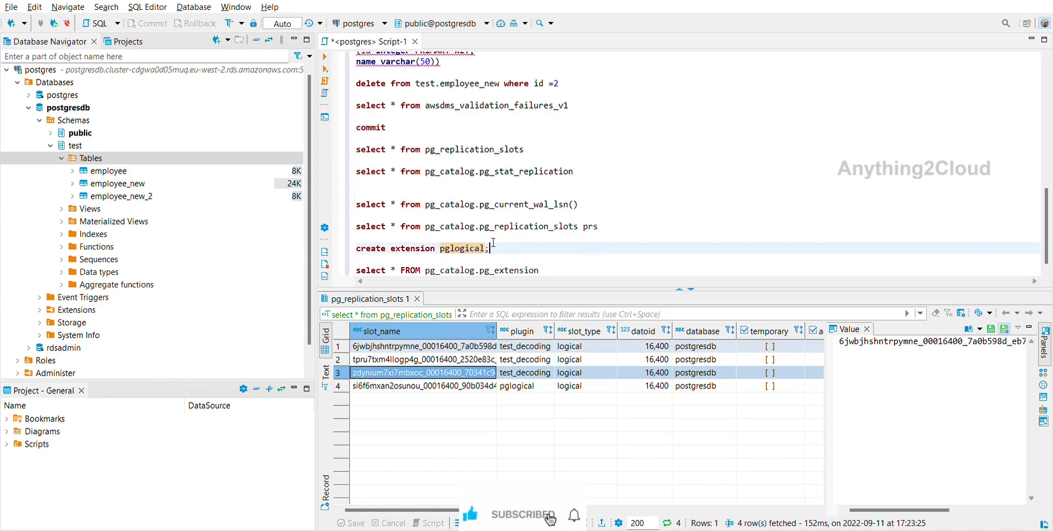
pyautogui.click(549, 266)
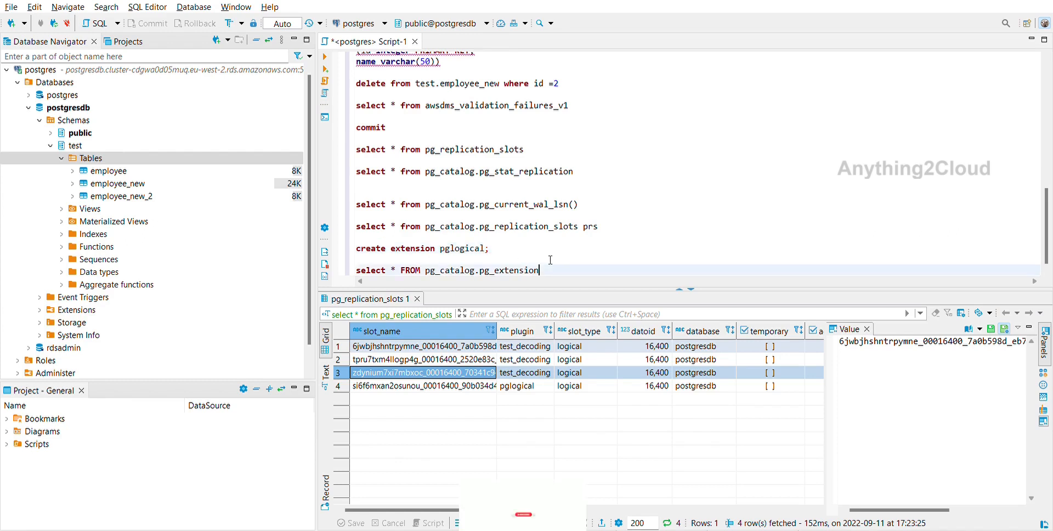
pyautogui.hotkey('shift', 'Home')
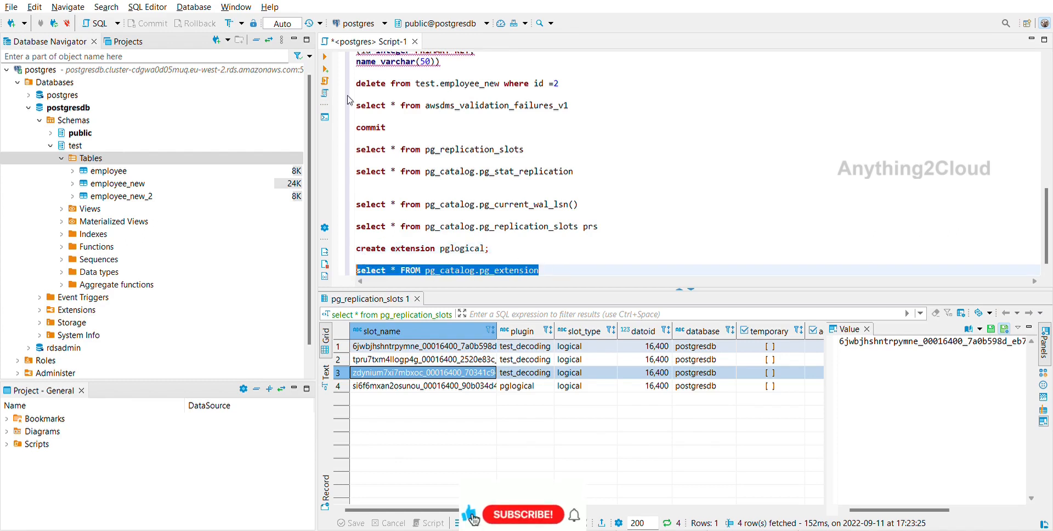
pyautogui.click(325, 56)
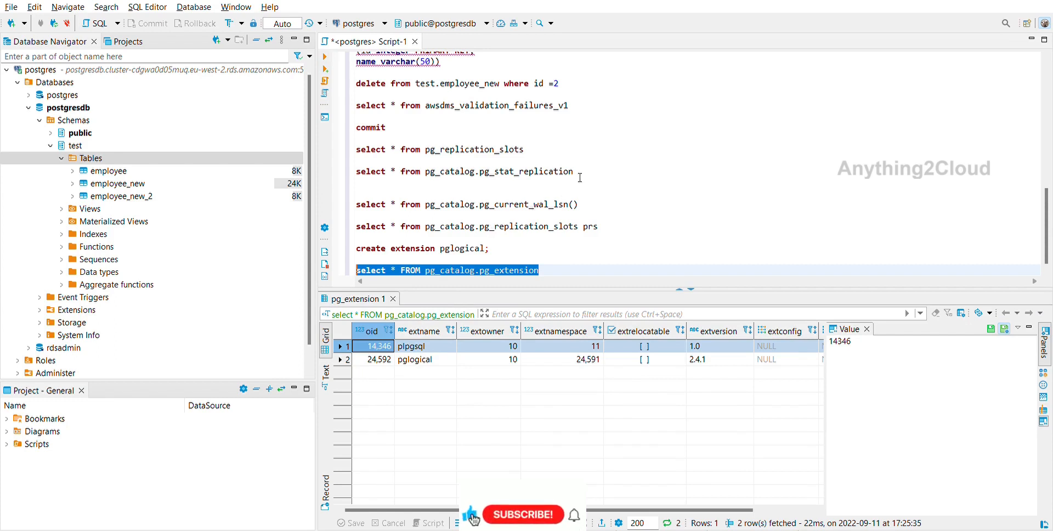
# Step: Rerun select * from pg_replication_slots and inspect the plugin and slot type of the fourth slot
pyautogui.click(525, 150)
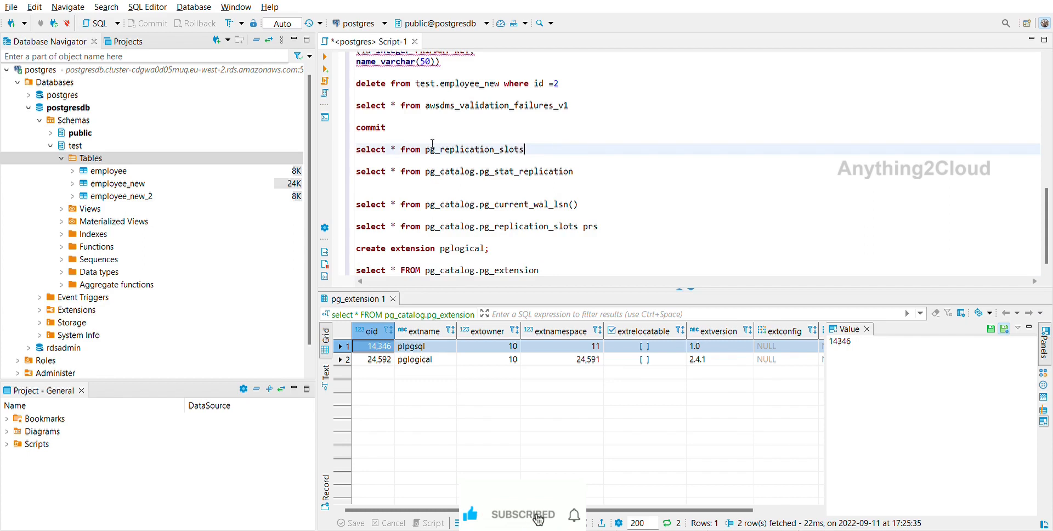
pyautogui.hotkey('ctrl', 'Return')
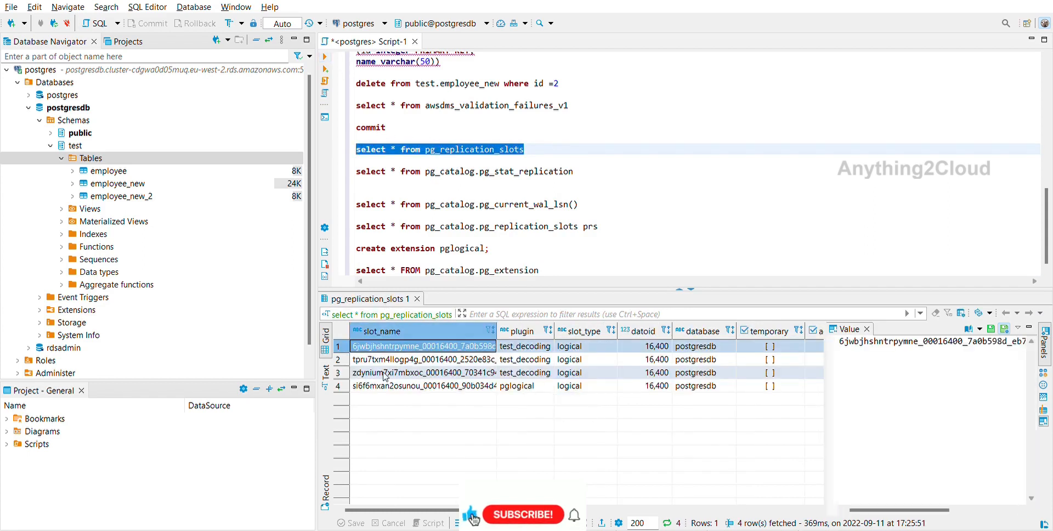
pyautogui.press('Down')
pyautogui.press('Down')
pyautogui.press('Down')
pyautogui.press('Right')
pyautogui.press('Right')
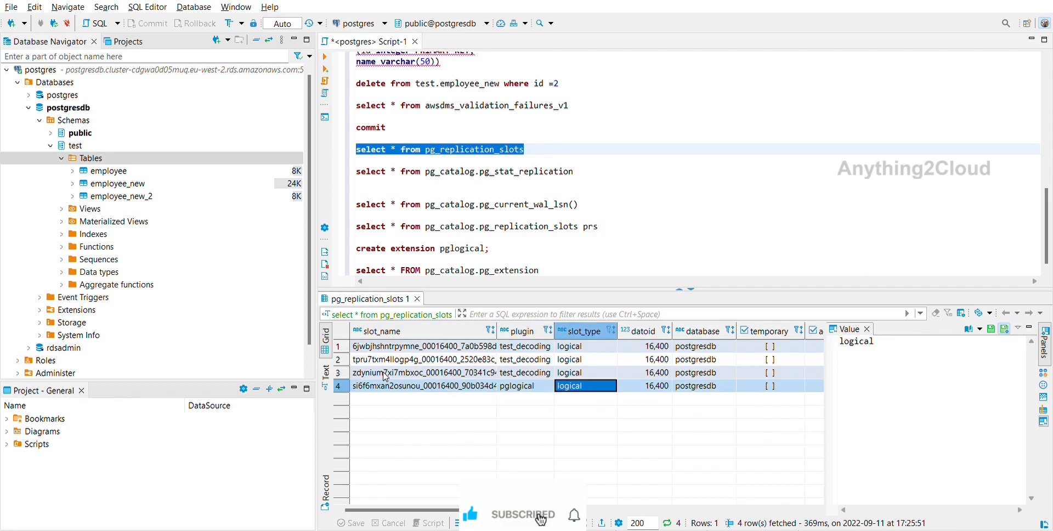
# Step: Compare the fourth replication slot's plugin value with its slot_type and neighbouring values in the query results
pyautogui.press('Left')
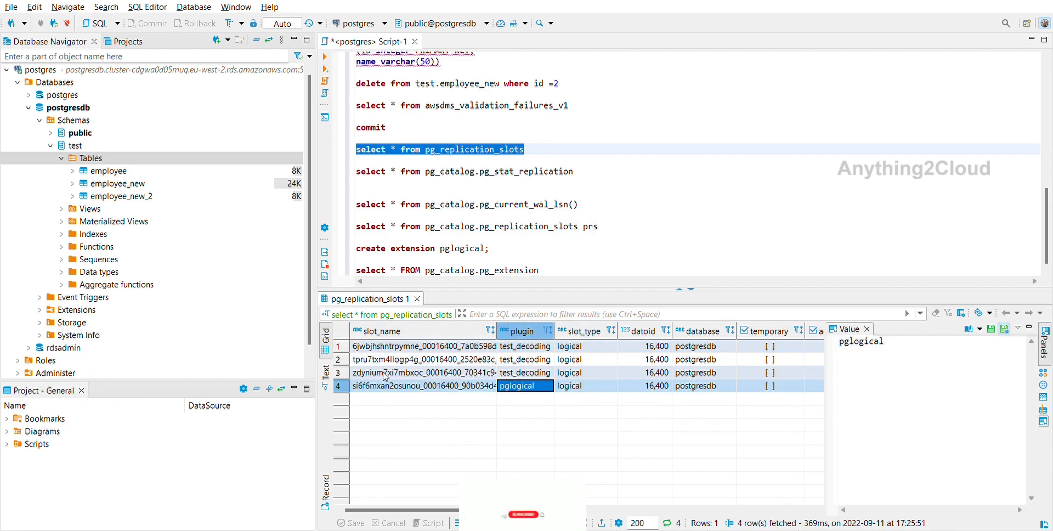
pyautogui.press('Up')
pyautogui.press('Down')
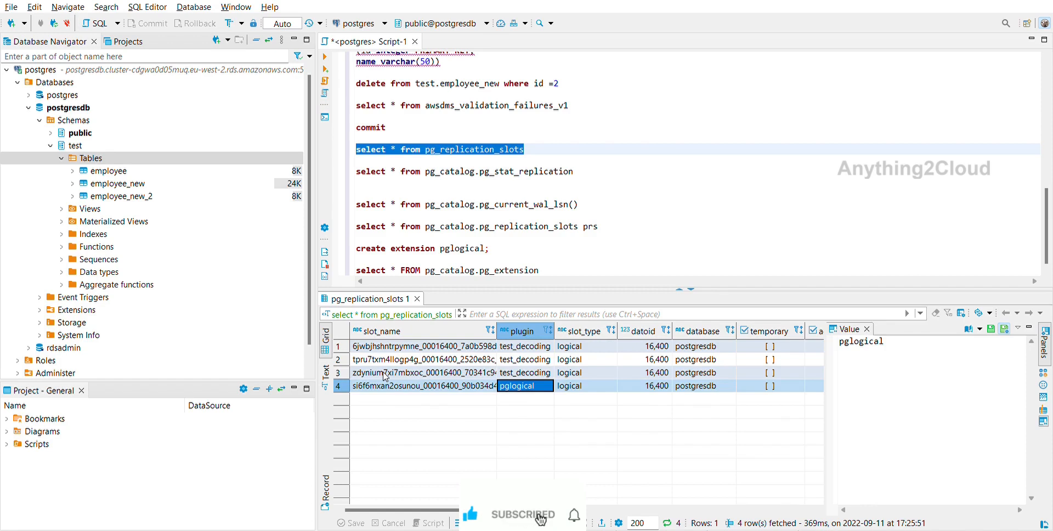
pyautogui.press('Right')
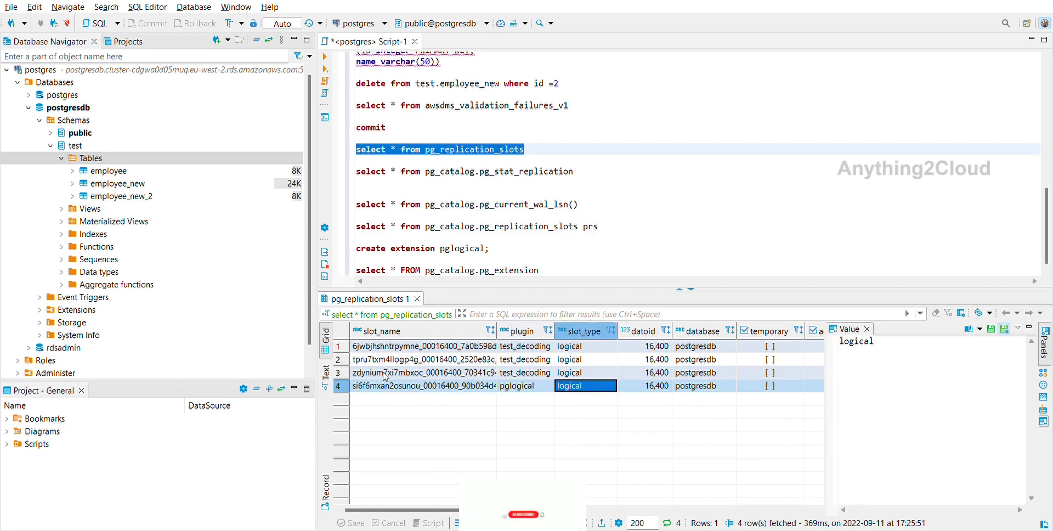
pyautogui.press('Right')
pyautogui.press('Left')
pyautogui.press('Left')
pyautogui.press('Left')
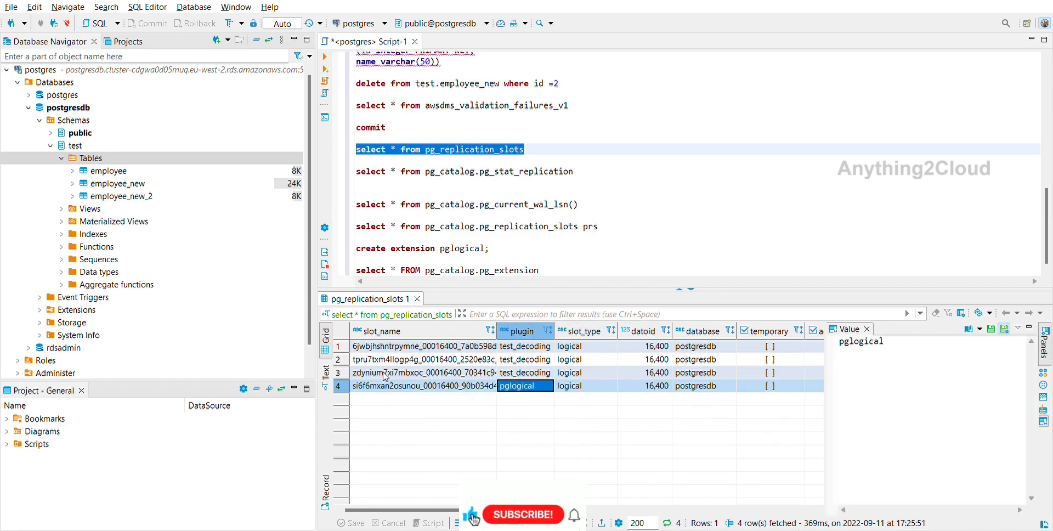
# Step: Examine the fourth slot's columns from slot_type through database, active and active_pid to catalog_xmin
pyautogui.press('Right')
pyautogui.press('Right')
pyautogui.press('Right')
pyautogui.press('Right')
pyautogui.press('Right')
pyautogui.press('Right')
pyautogui.press('Right')
pyautogui.press('Right')
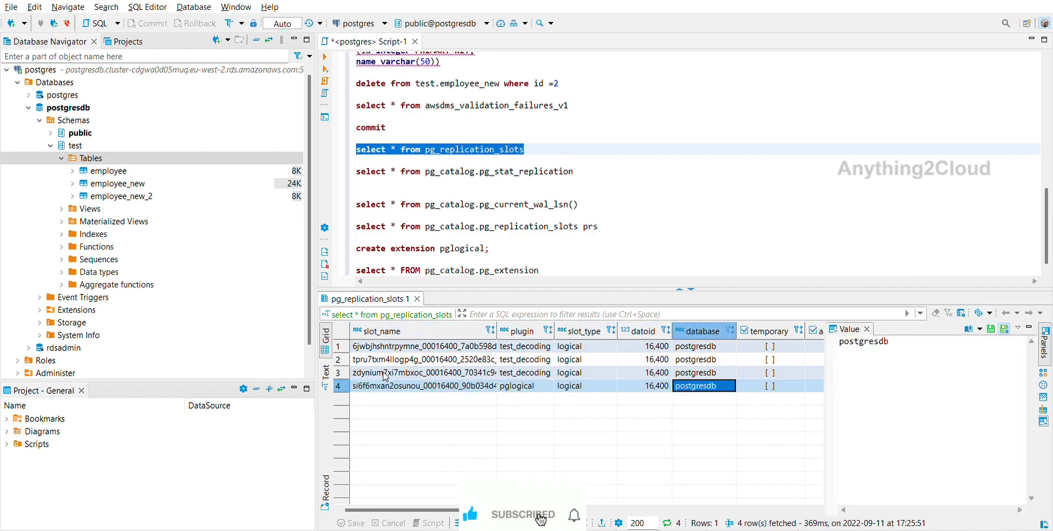
pyautogui.press('Right')
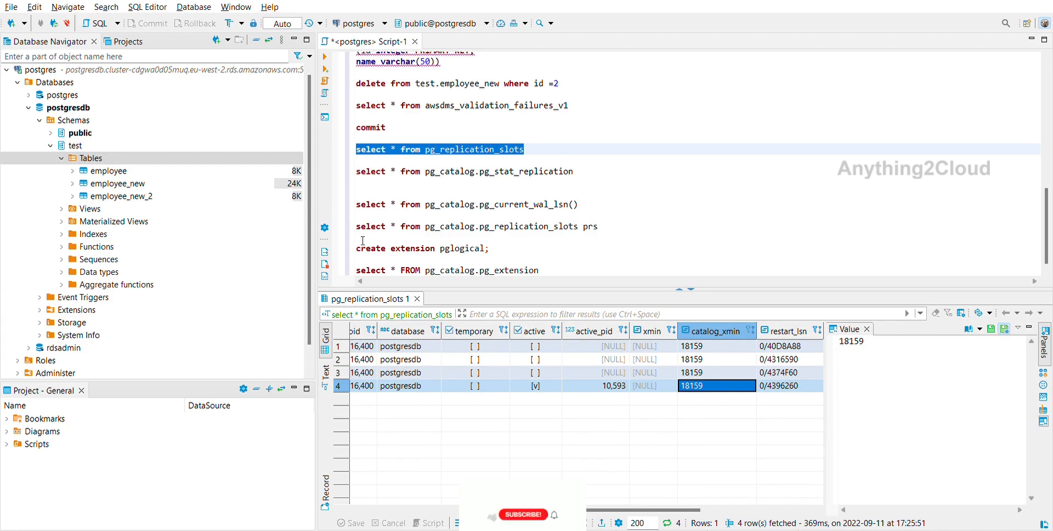
# Step: Highlight the create extension pglogical statement in the script and move to the pg_catalog.pg_extension query
pyautogui.click(485, 248)
pyautogui.hotkey('shift', 'Home')
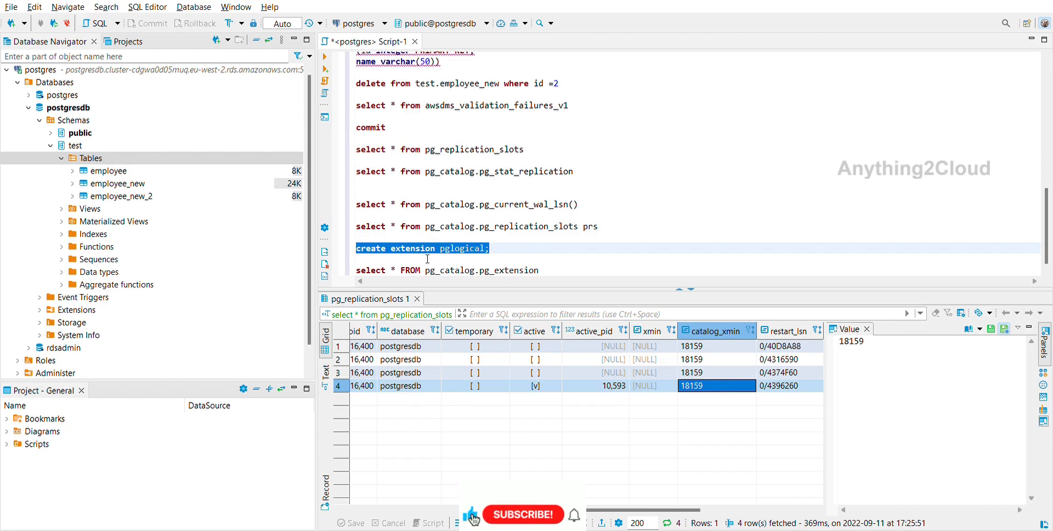
pyautogui.click(561, 268)
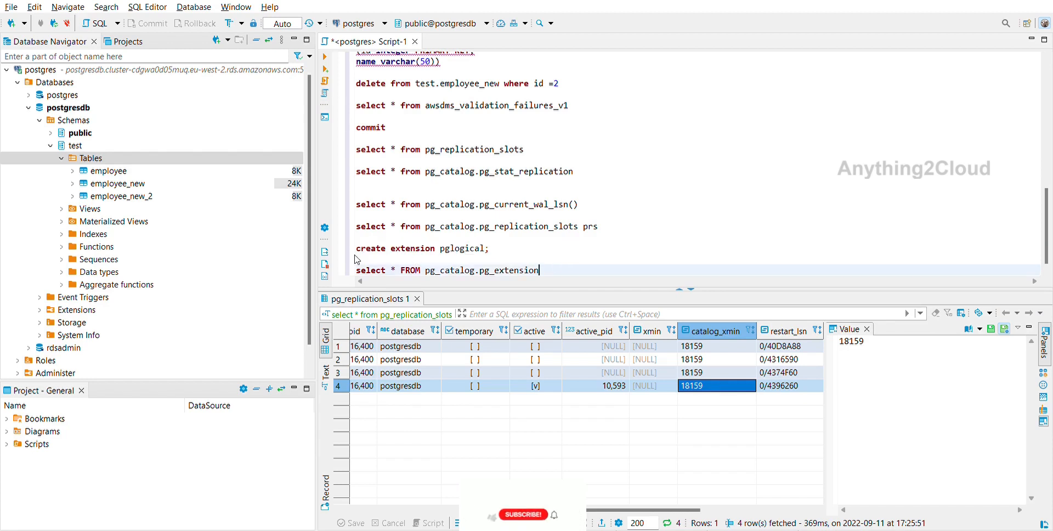
# Step: Return to the slot_name column of the replication slot results and check the fourth slot's plugin
pyautogui.click(496, 360)
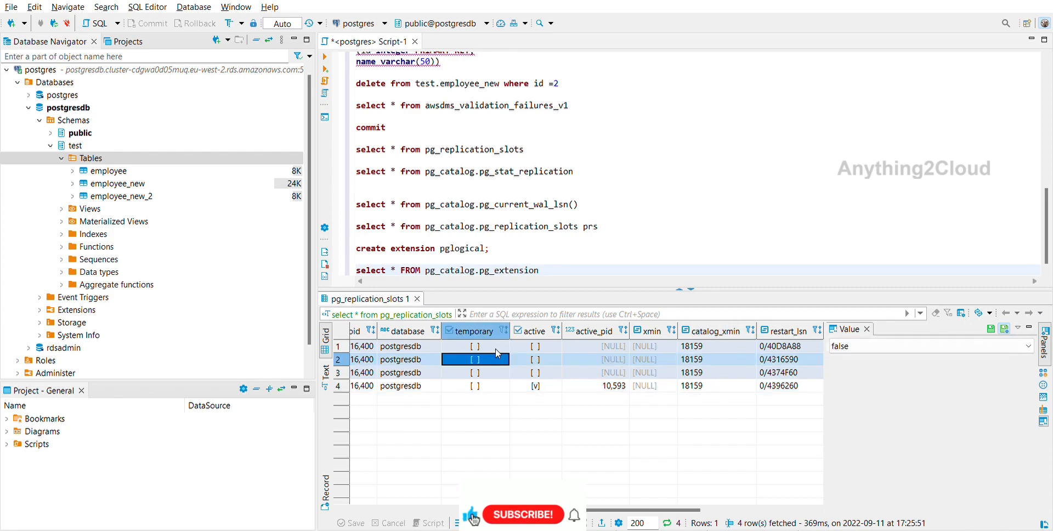
pyautogui.press('Left')
pyautogui.press('Home')
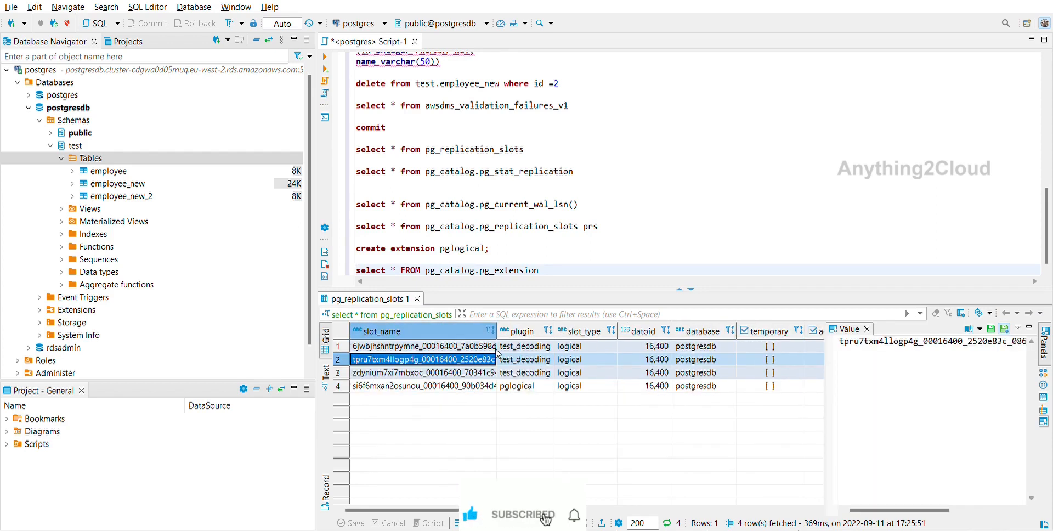
pyautogui.click(519, 385)
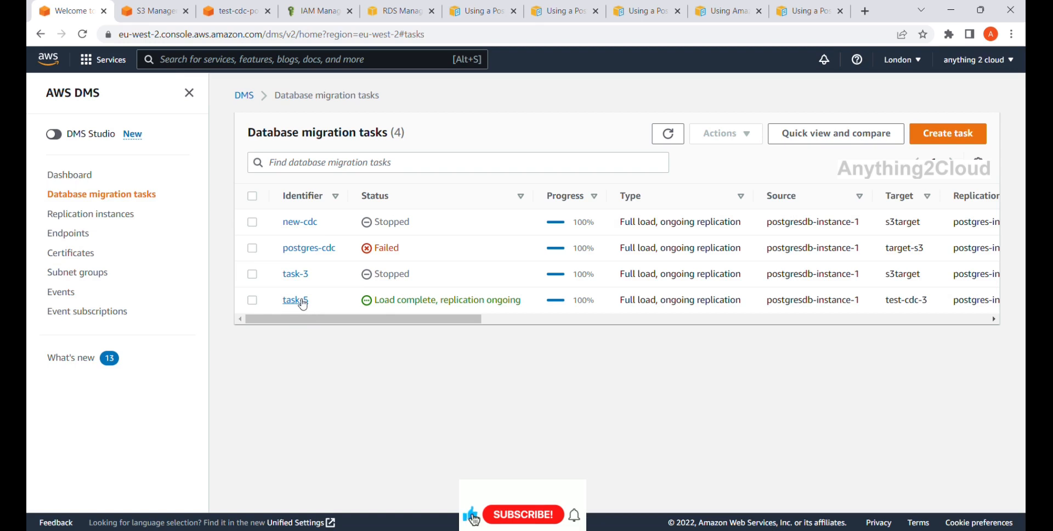
# Step: Switch to the AWS DMS PostgreSQL source guide in the browser and review setting shared_preload_libraries to pglogical
pyautogui.click(809, 11)
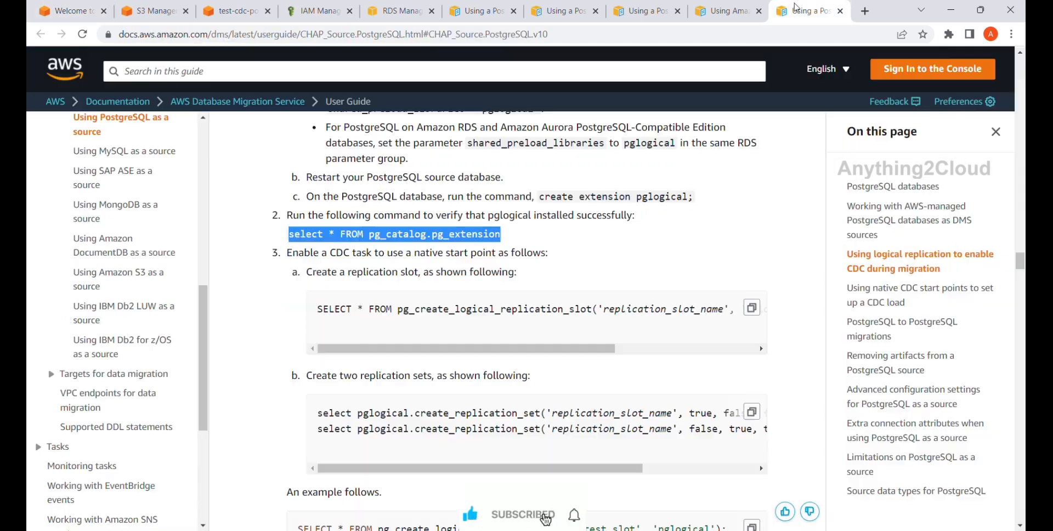
pyautogui.click(511, 235)
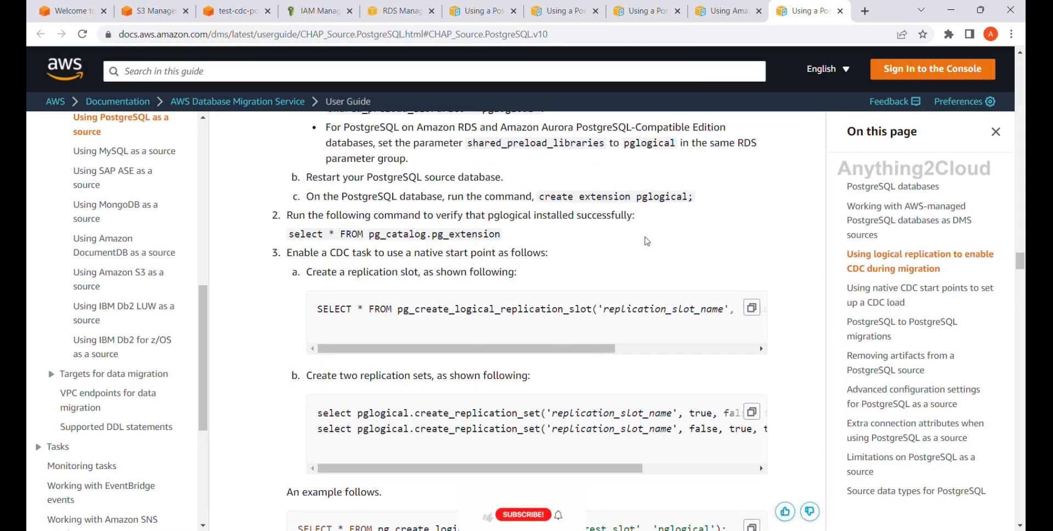
pyautogui.doubleClick(565, 151)
pyautogui.moveTo(566, 151); pyautogui.dragTo(633, 152)
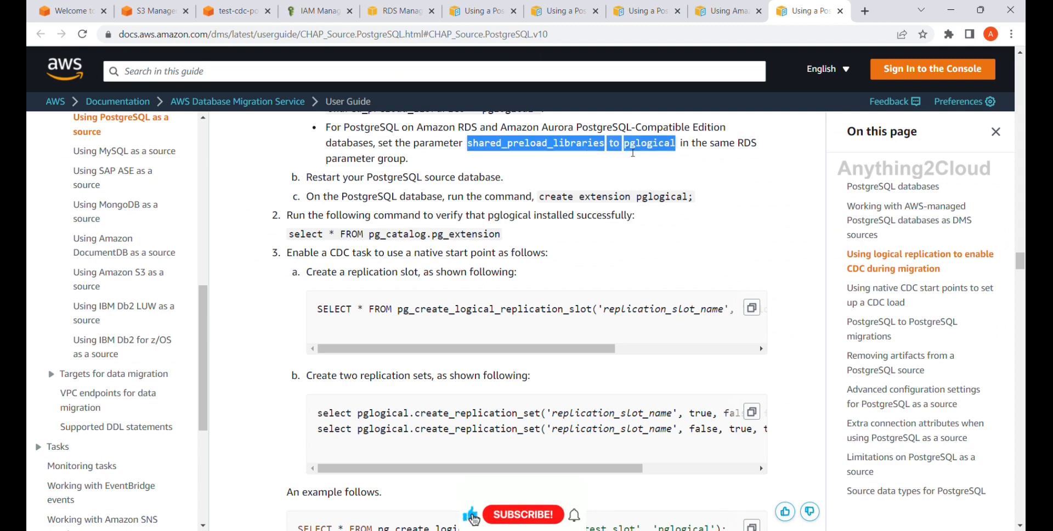
pyautogui.click(641, 153)
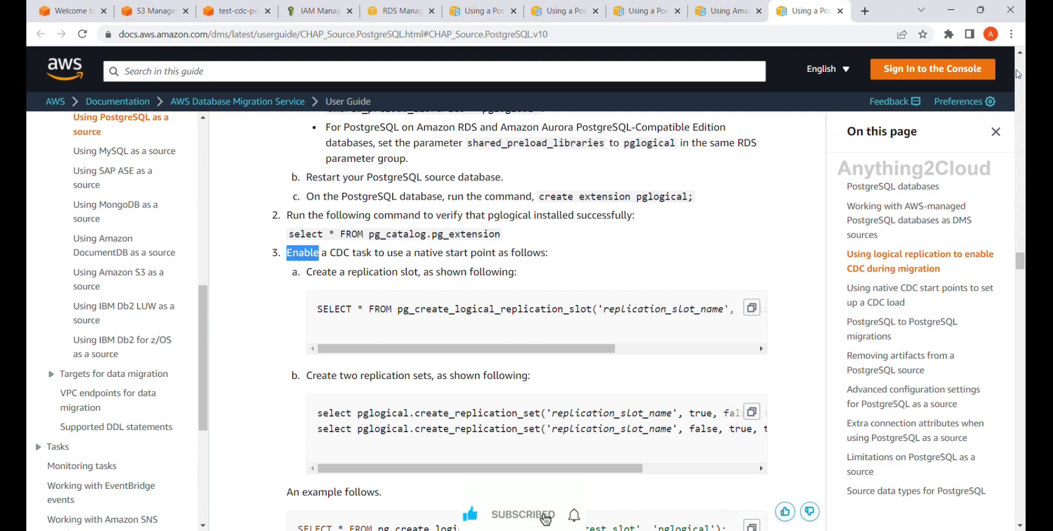
# Step: Review the guide's create extension pglogical instruction and the pg_catalog.pg_extension verification command
pyautogui.click(1021, 52)
pyautogui.click(1021, 54)
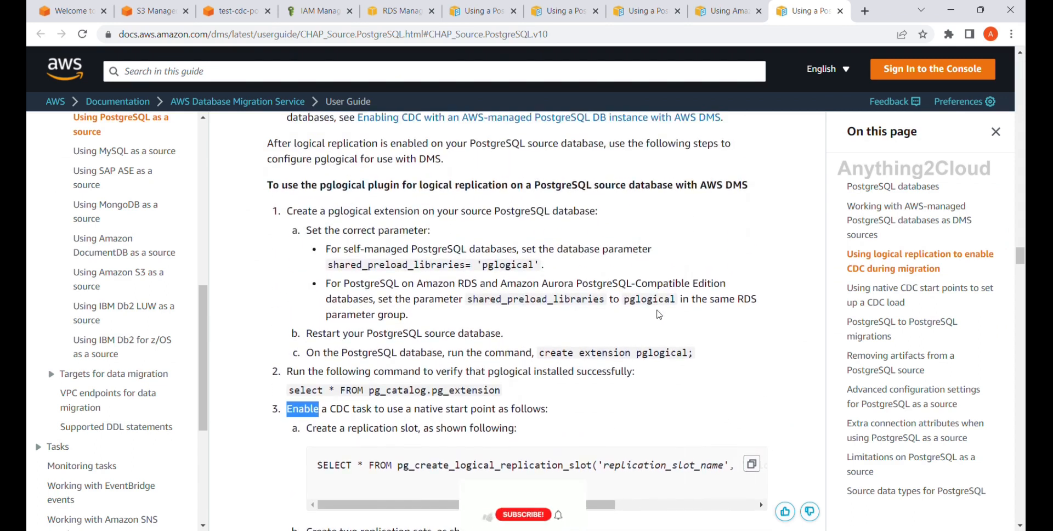
pyautogui.click(620, 355)
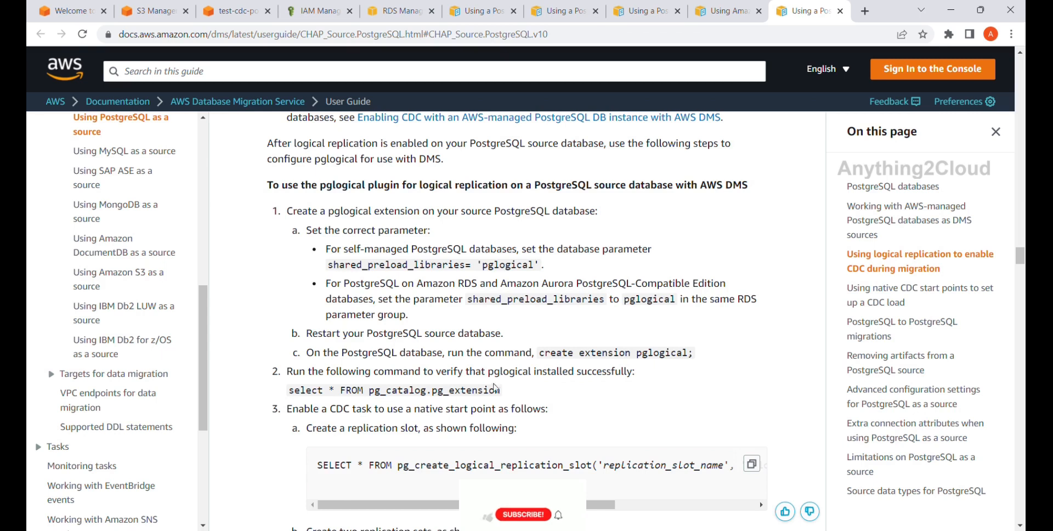
pyautogui.doubleClick(471, 397)
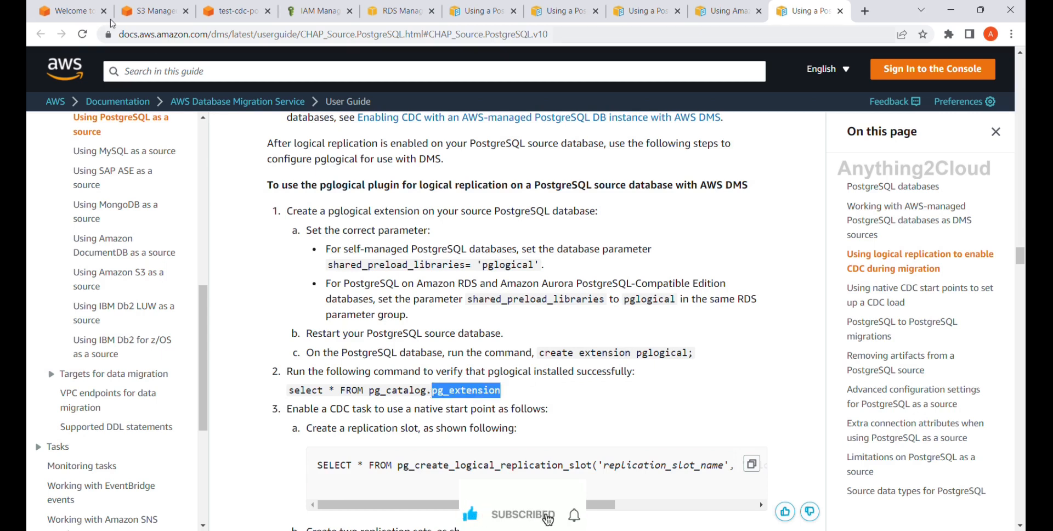
# Step: Return to the DMS database migration tasks, open task-5 and review its summary and overview details
pyautogui.click(74, 10)
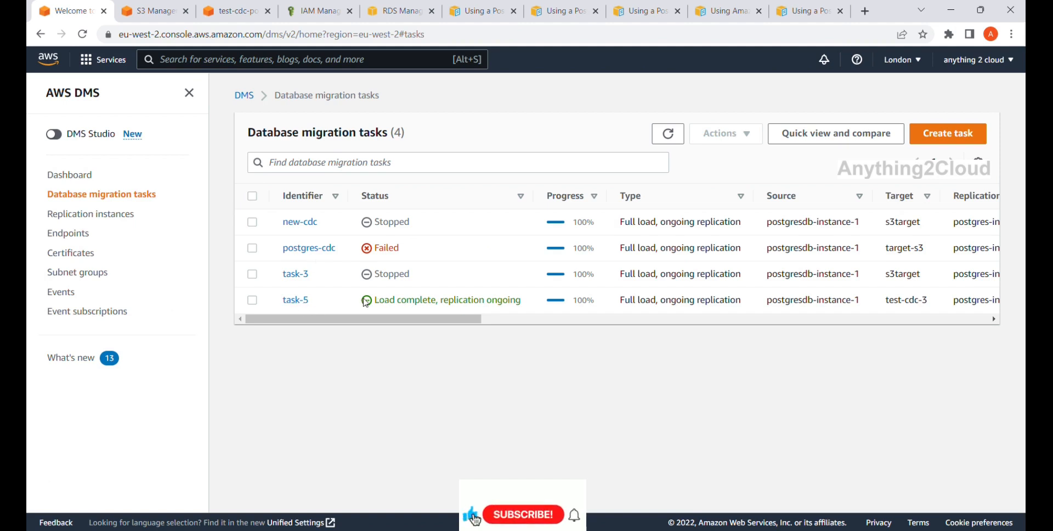
pyautogui.click(302, 300)
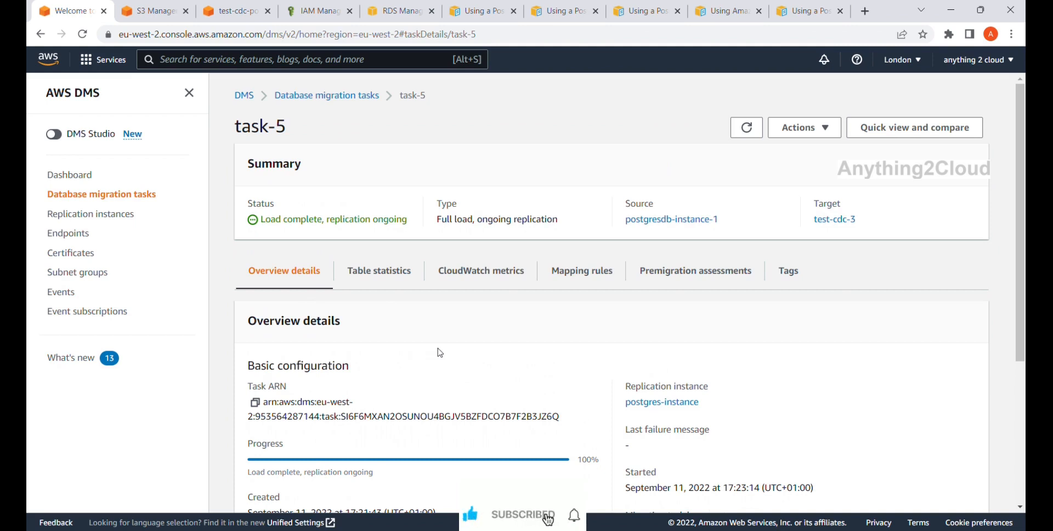
pyautogui.scroll(-1, 567, 400)
pyautogui.scroll(1, 570, 402)
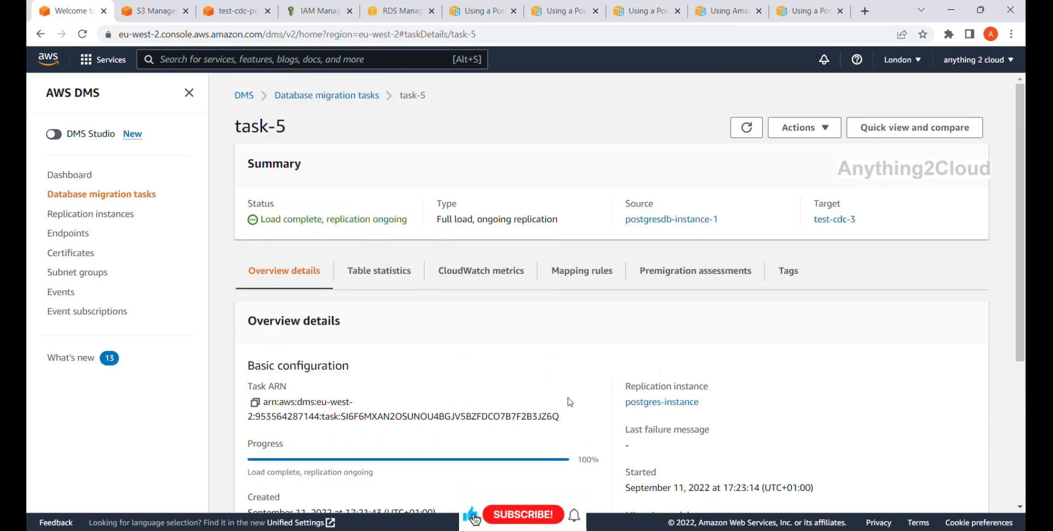